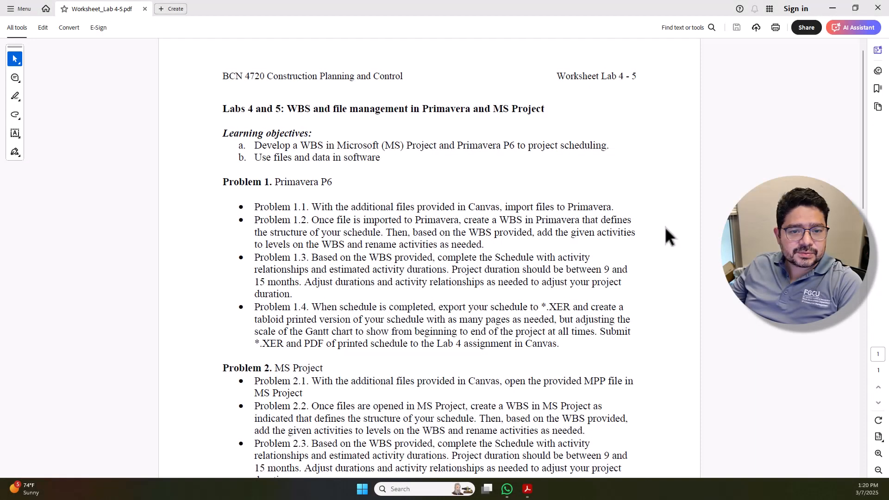
Read through the Lab 4-5 worksheet's Problem 1 and Problem 2 instructions, then close the PDF
{"action": "scroll", "coordinate": [665, 227], "scroll_direction": "down", "scroll_amount": 3}
{"action": "scroll", "coordinate": [448, 255], "scroll_direction": "up", "scroll_amount": 1}
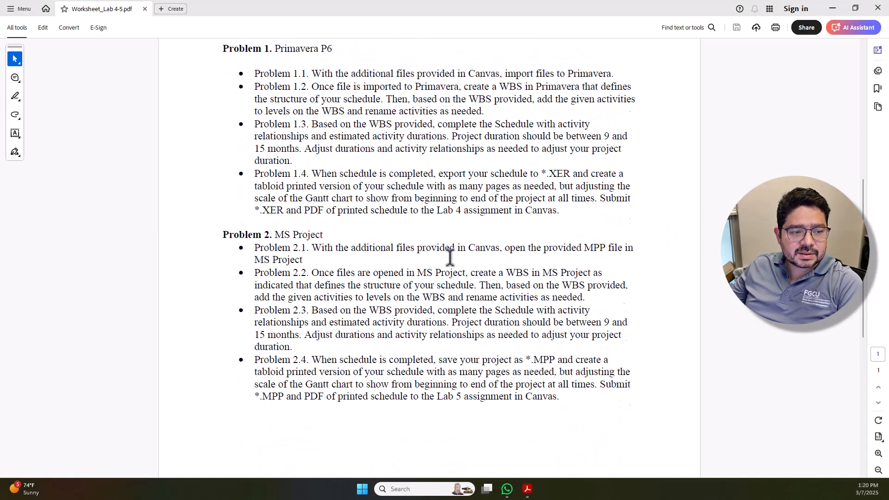
{"action": "scroll", "coordinate": [473, 321], "scroll_direction": "up", "scroll_amount": 3}
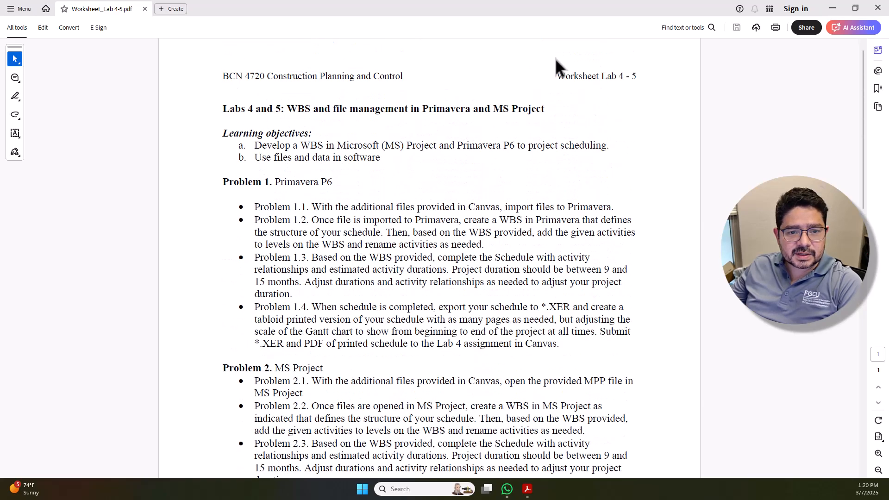
{"action": "scroll", "coordinate": [624, 248], "scroll_direction": "down", "scroll_amount": 4}
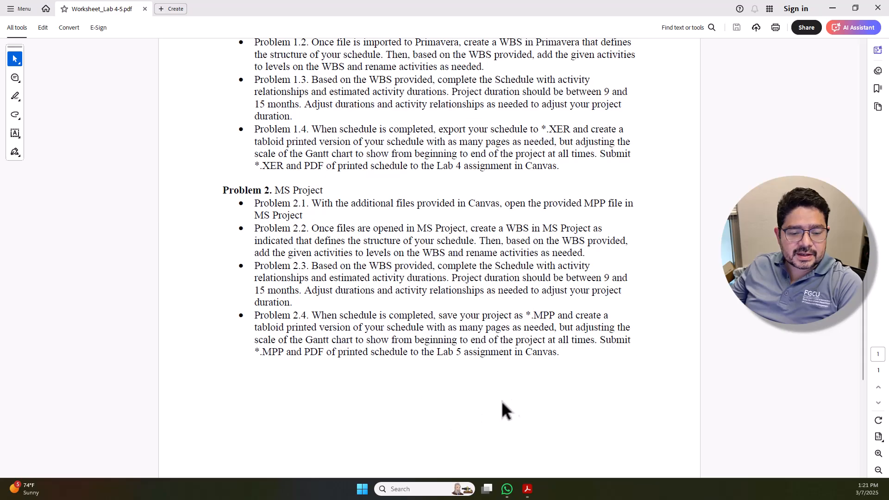
{"action": "left_click", "coordinate": [878, 8]}
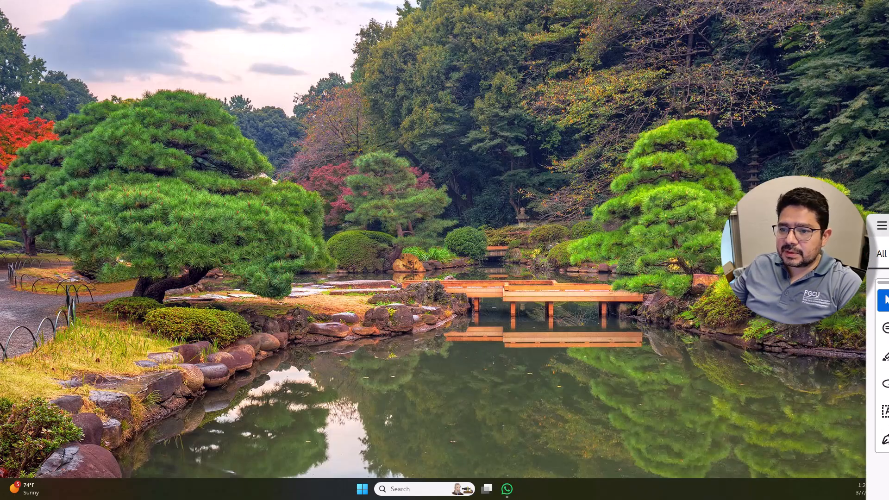
Search the computer for "pro" and launch Microsoft Project
{"action": "left_click", "coordinate": [416, 489]}
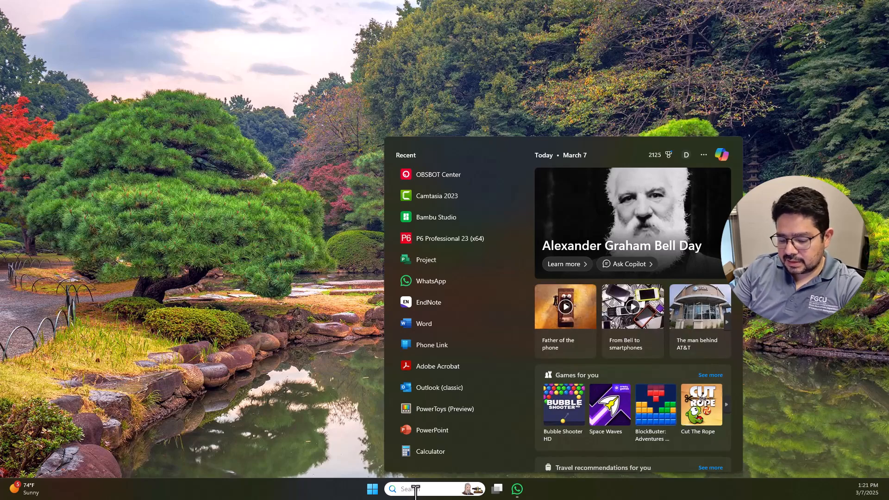
{"action": "type", "text": "pro"}
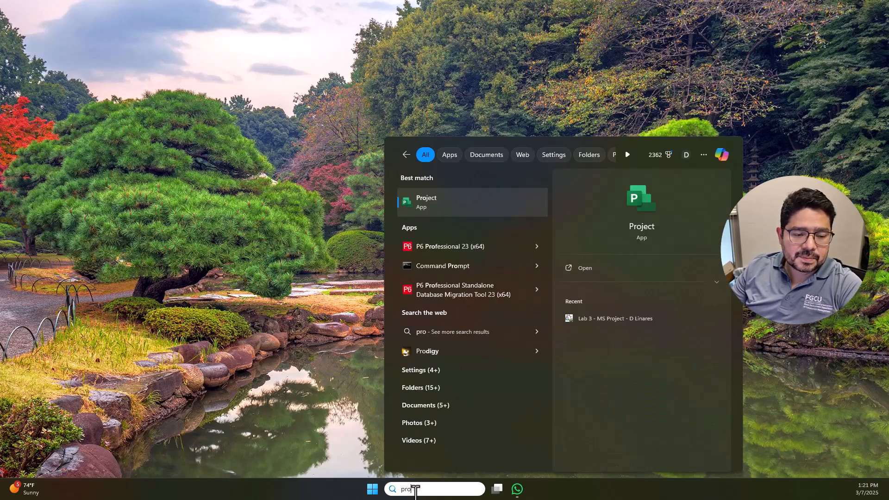
{"action": "key", "text": "Return"}
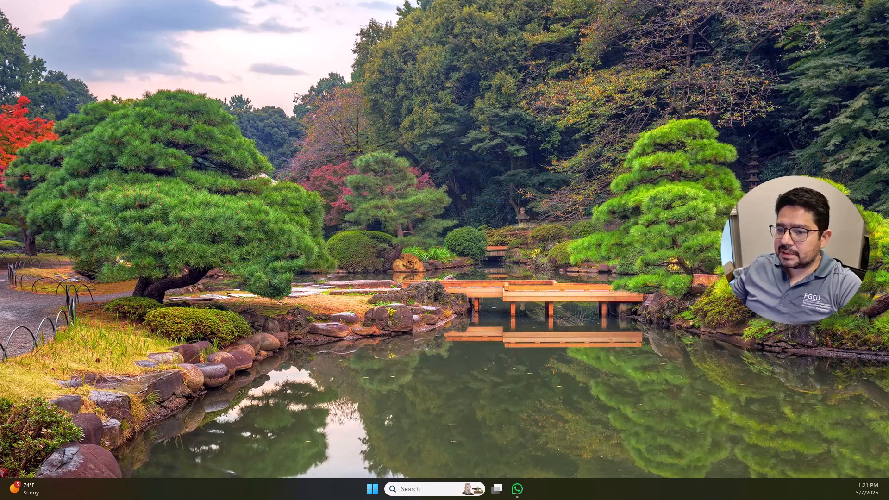
{"action": "left_click_drag", "start_coordinate": [888, 324], "coordinate": [487, 1]}
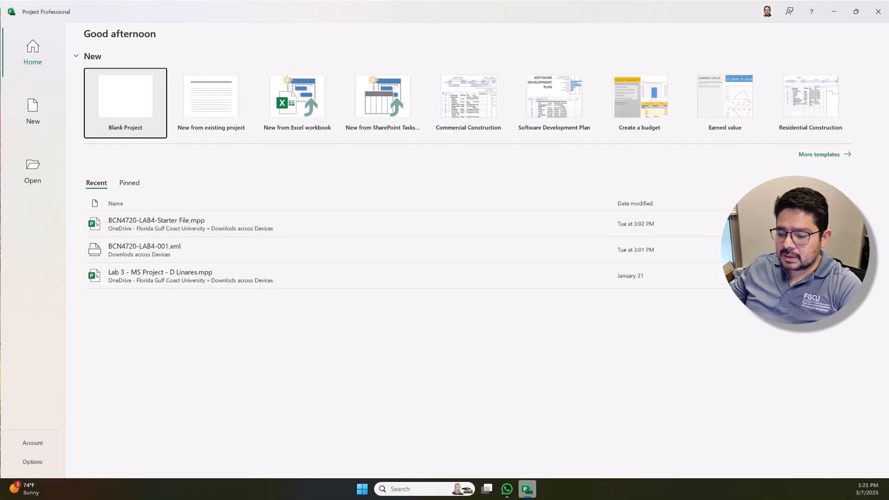
{"action": "key", "text": "Return"}
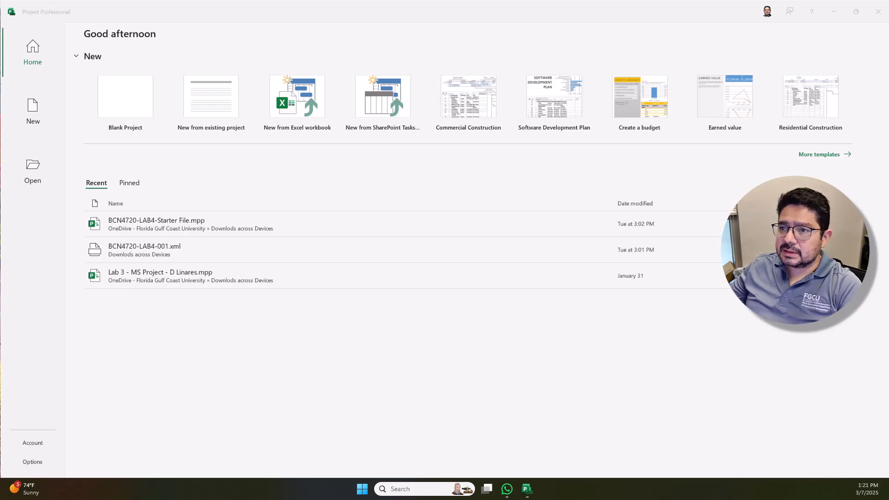
Begin opening an existing project and copy the path of the lab's Recordings folder from File Explorer
{"action": "left_click_drag", "start_coordinate": [888, 315], "coordinate": [626, 3]}
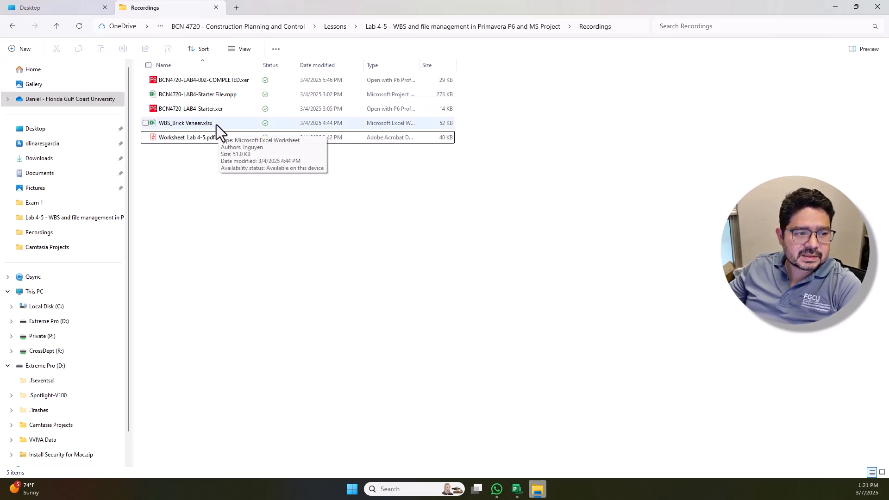
{"action": "left_click", "coordinate": [216, 97]}
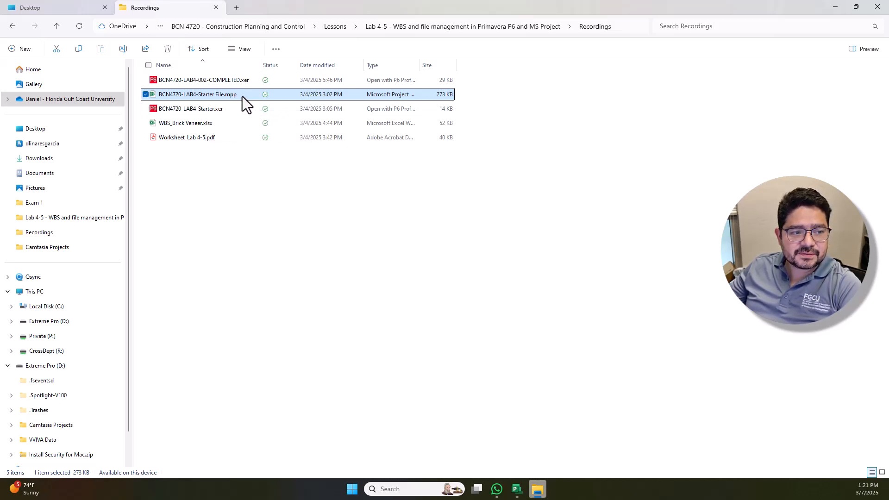
{"action": "left_click", "coordinate": [833, 8]}
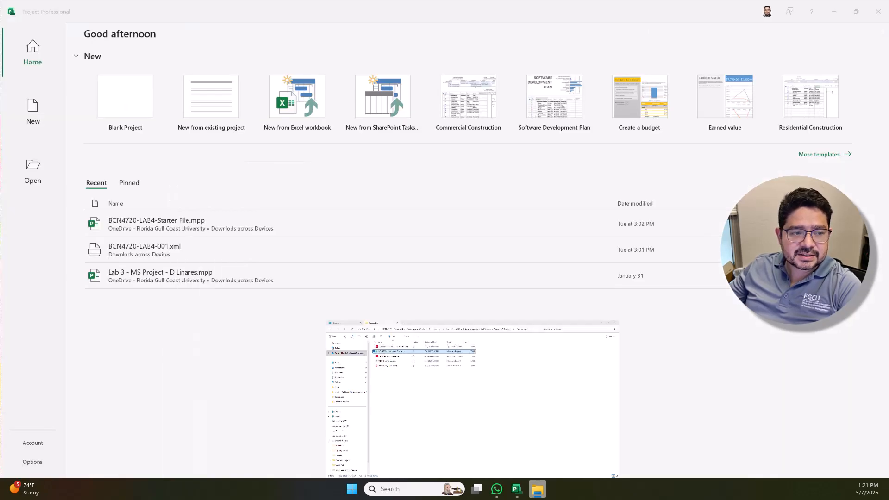
{"action": "left_click", "coordinate": [24, 179]}
{"action": "left_click", "coordinate": [117, 218]}
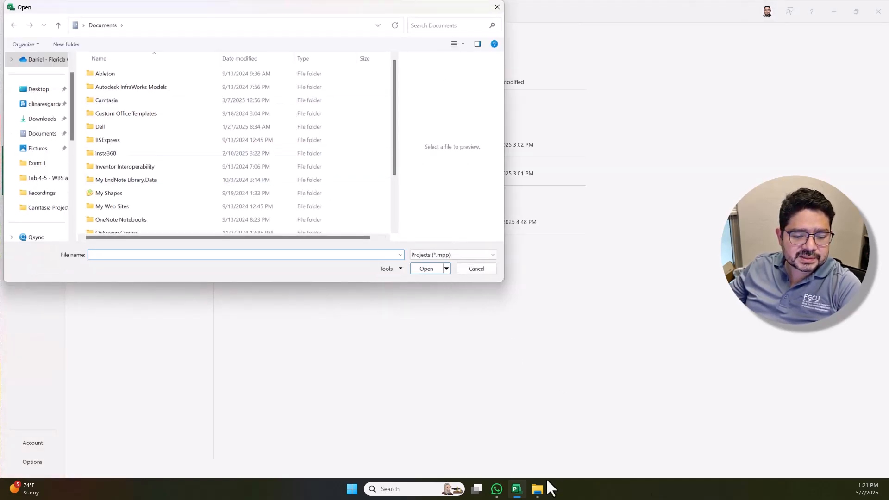
{"action": "left_click", "coordinate": [538, 489]}
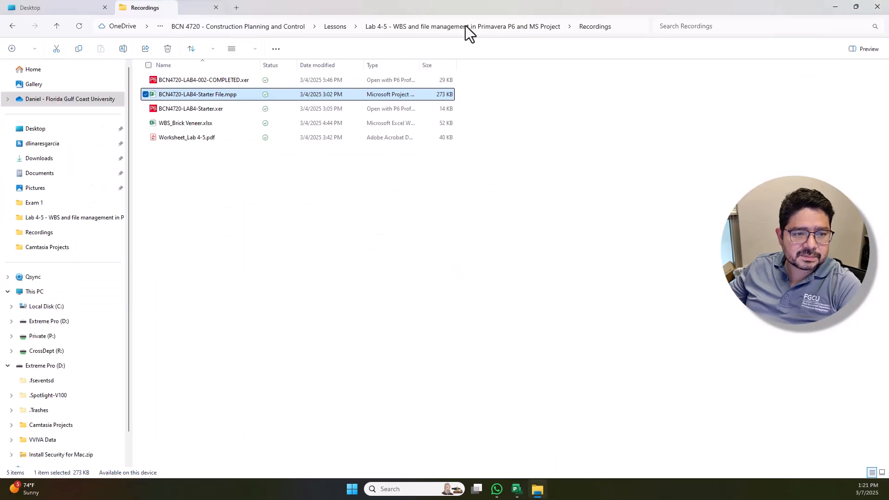
{"action": "left_click", "coordinate": [619, 29]}
{"action": "key", "text": "alt+Tab"}
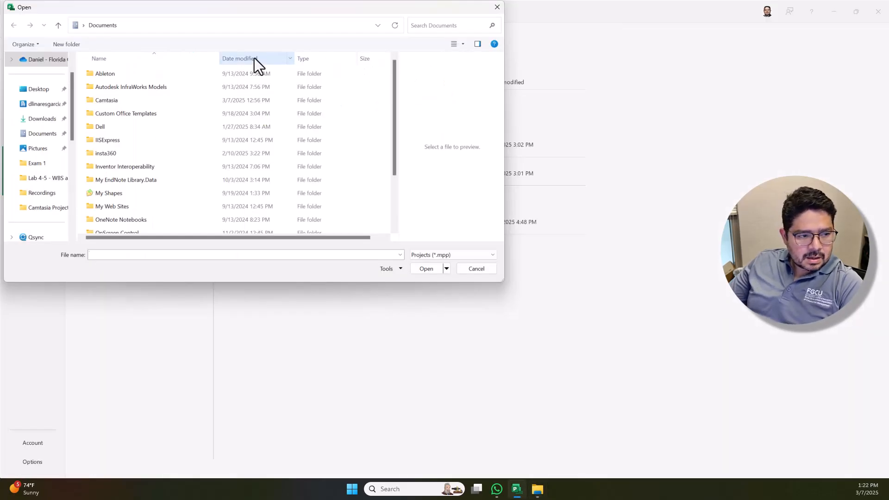
Go to the copied Recordings folder path and open BCN4720-LAB4-Starter File.mpp
{"action": "left_click", "coordinate": [222, 24]}
{"action": "key", "text": "ctrl+v"}
{"action": "key", "text": "ctrl+a"}
{"action": "key", "text": "Return"}
{"action": "left_click", "coordinate": [132, 74]}
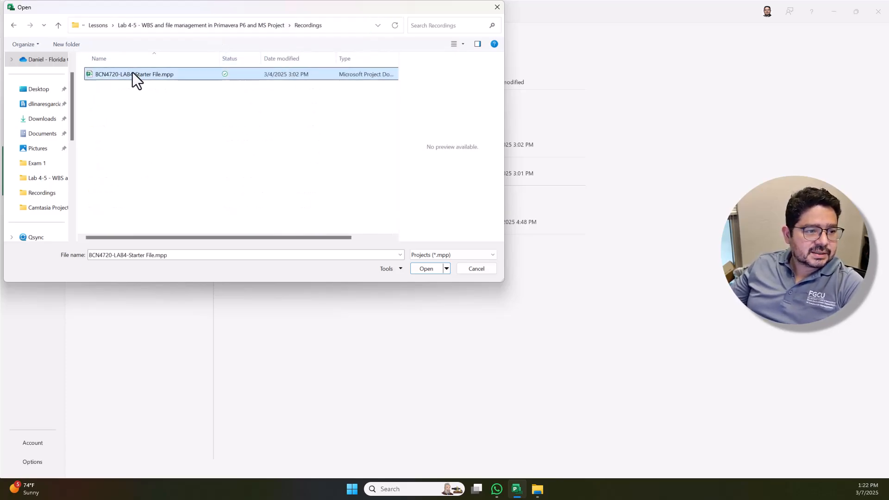
{"action": "left_click", "coordinate": [426, 273]}
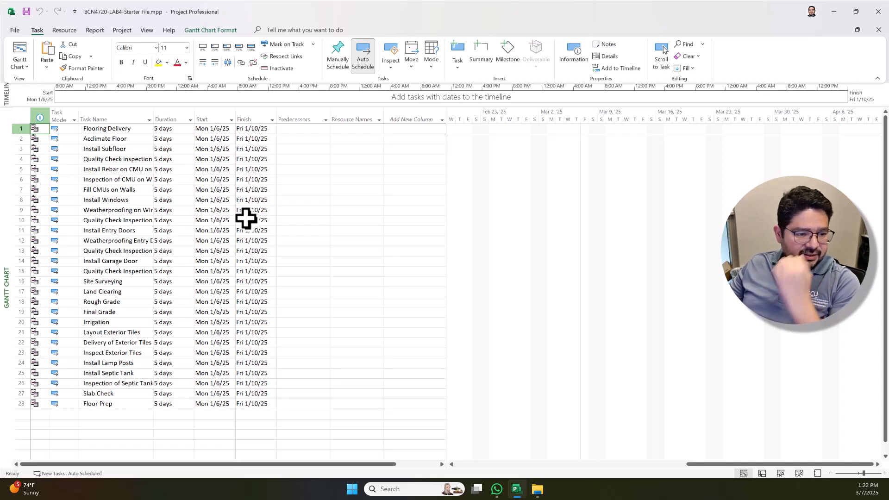
Narrow the task table so it ends after the Predecessors column, giving the Gantt chart more room
{"action": "left_click_drag", "start_coordinate": [447, 119], "coordinate": [332, 140]}
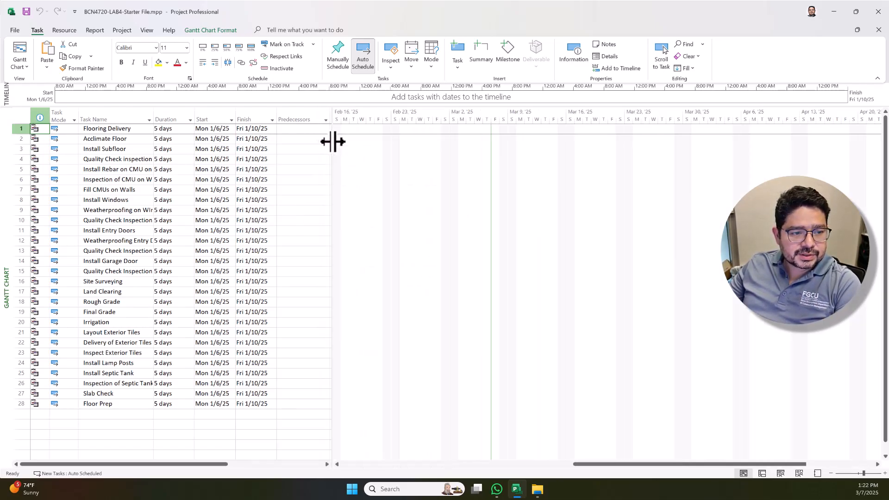
{"action": "left_click_drag", "start_coordinate": [604, 462], "coordinate": [631, 456]}
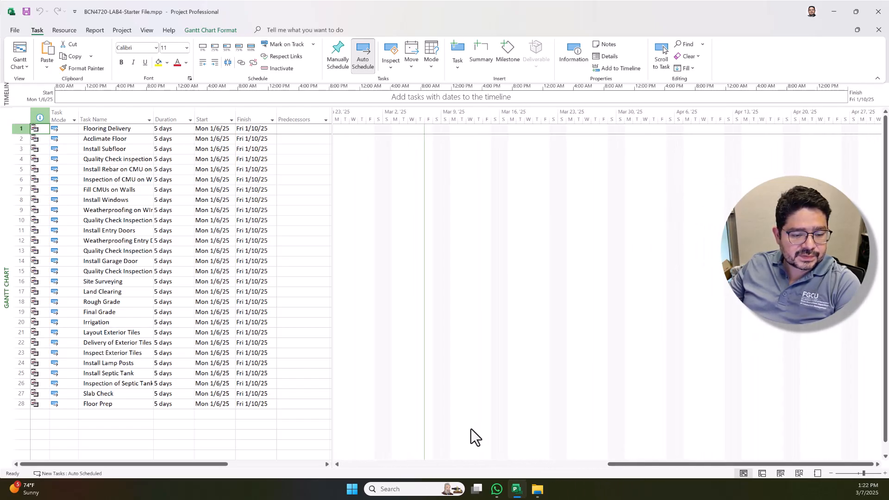
Switch to File Explorer and open WBS_Brick Veneer.xlsx from the Recordings folder in Excel
{"action": "mouse_move", "coordinate": [533, 496]}
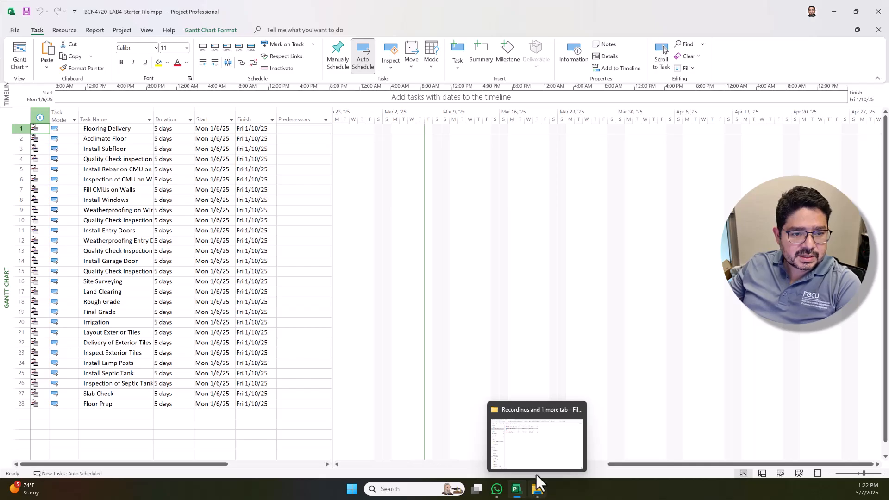
{"action": "left_click", "coordinate": [537, 487]}
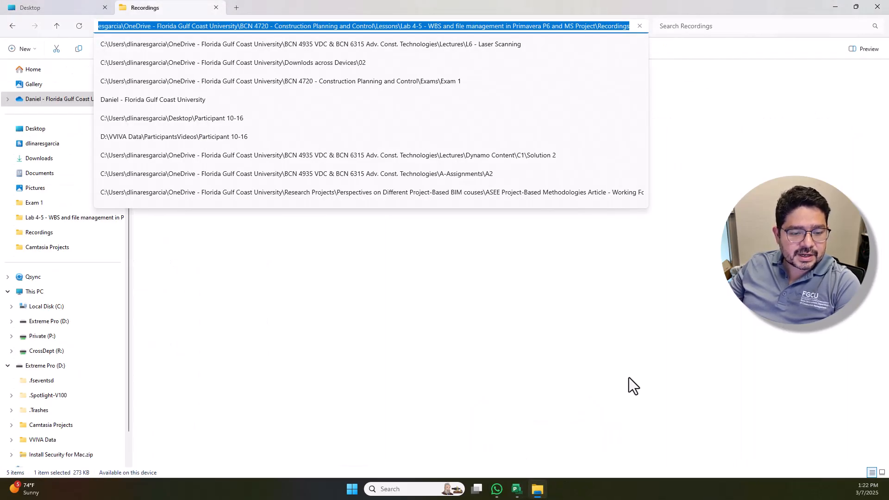
{"action": "left_click", "coordinate": [572, 320]}
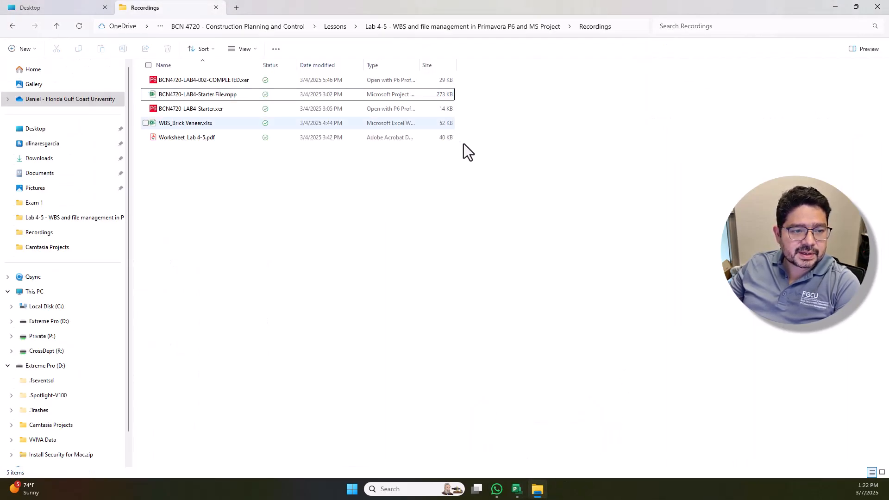
{"action": "left_click", "coordinate": [185, 126]}
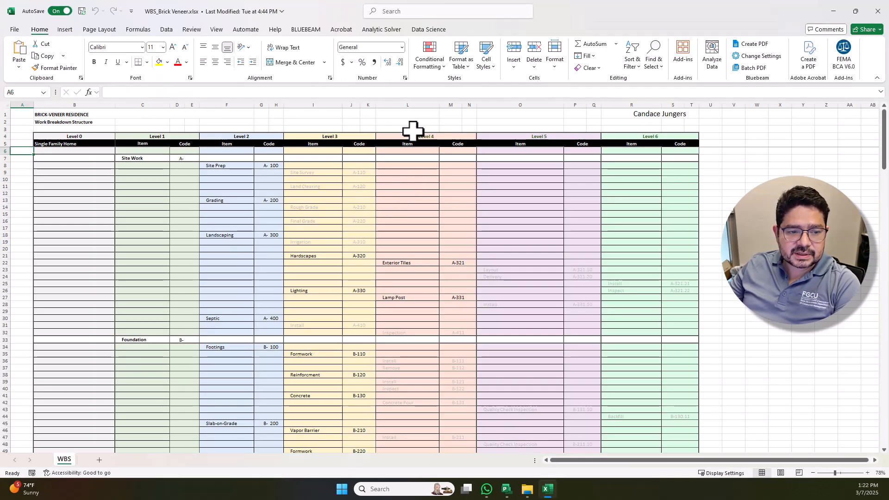
Examine the brick-veneer residence WBS, including the Site Work and Foundation items and their codes across the levels
{"action": "scroll", "coordinate": [320, 171], "scroll_direction": "up", "scroll_amount": 2}
{"action": "scroll", "coordinate": [376, 149], "scroll_direction": "down", "scroll_amount": 4}
{"action": "scroll", "coordinate": [378, 146], "scroll_direction": "up", "scroll_amount": 4}
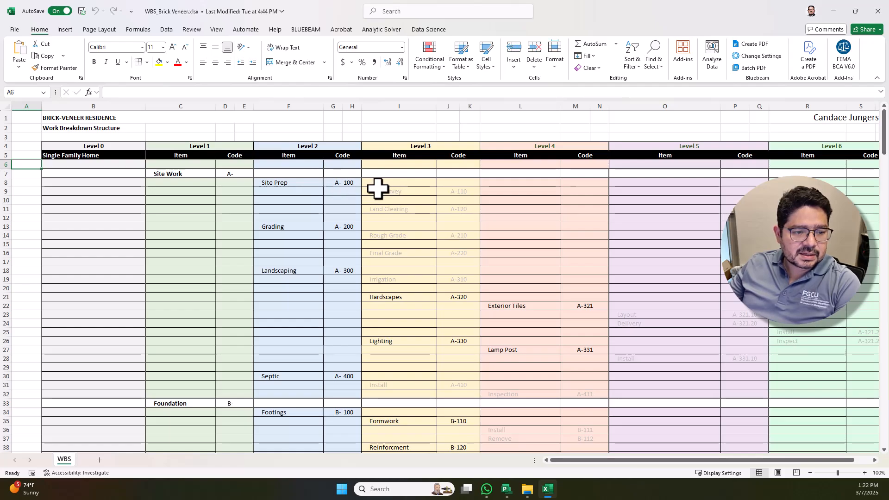
{"action": "left_click", "coordinate": [297, 184]}
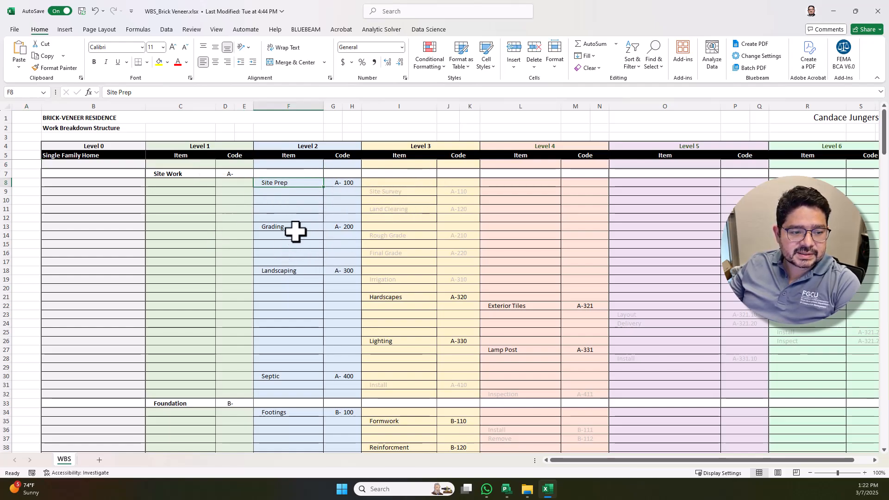
{"action": "scroll", "coordinate": [376, 264], "scroll_direction": "down", "scroll_amount": 3}
{"action": "scroll", "coordinate": [369, 265], "scroll_direction": "up", "scroll_amount": 3}
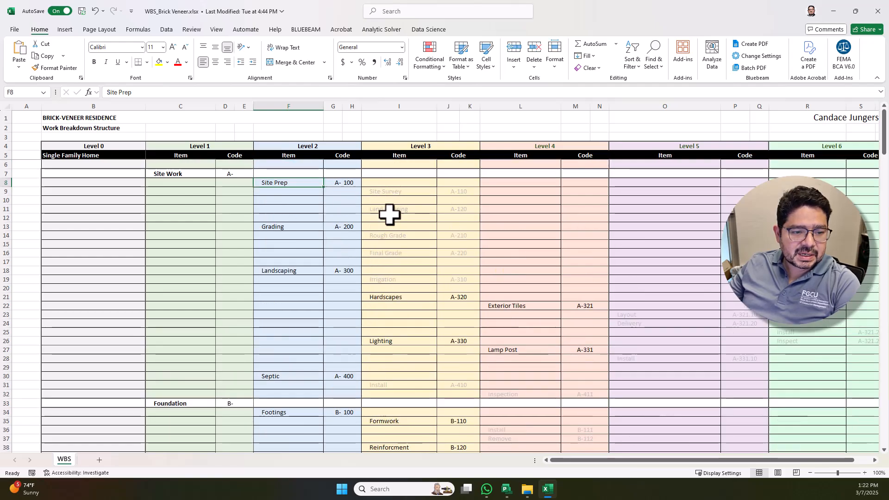
{"action": "scroll", "coordinate": [453, 208], "scroll_direction": "down", "scroll_amount": 3}
{"action": "scroll", "coordinate": [384, 191], "scroll_direction": "up", "scroll_amount": 3}
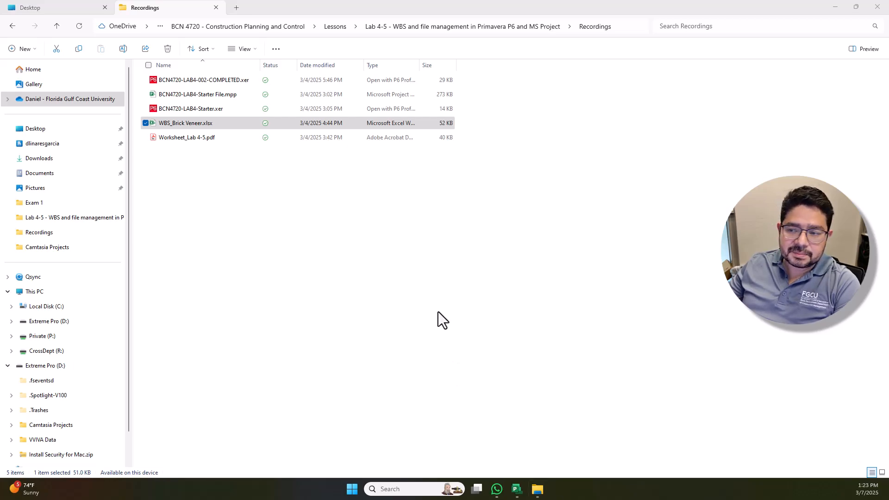
Switch back to Microsoft Project and show the project summary task above the task list
{"action": "left_click", "coordinate": [436, 289]}
{"action": "left_click", "coordinate": [514, 490]}
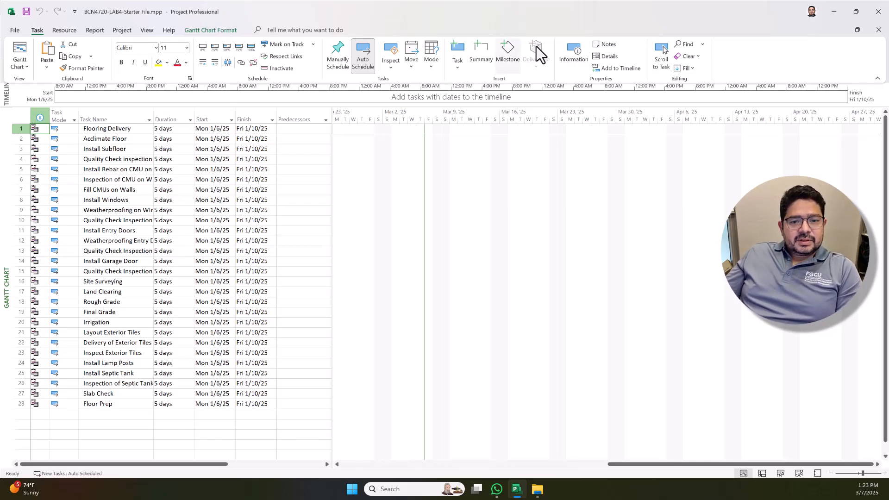
{"action": "left_click", "coordinate": [214, 30]}
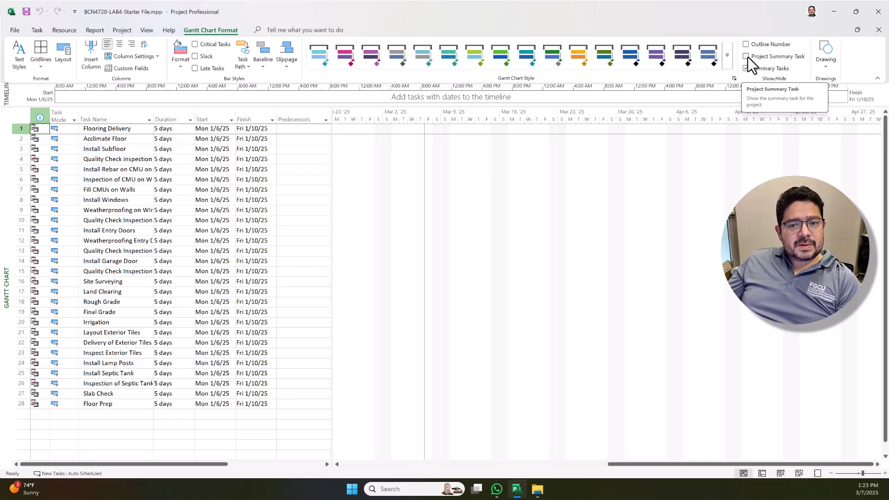
{"action": "left_click", "coordinate": [747, 57]}
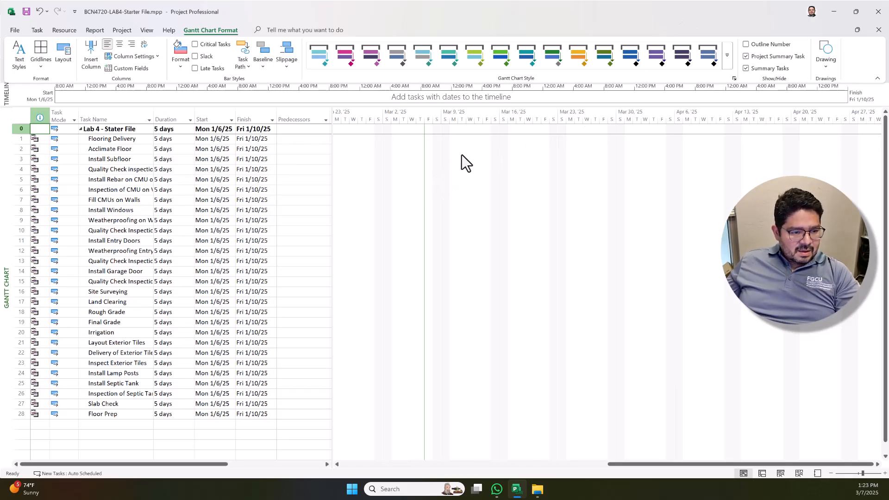
{"action": "left_click_drag", "start_coordinate": [666, 463], "coordinate": [510, 463]}
{"action": "left_click_drag", "start_coordinate": [584, 464], "coordinate": [878, 458]}
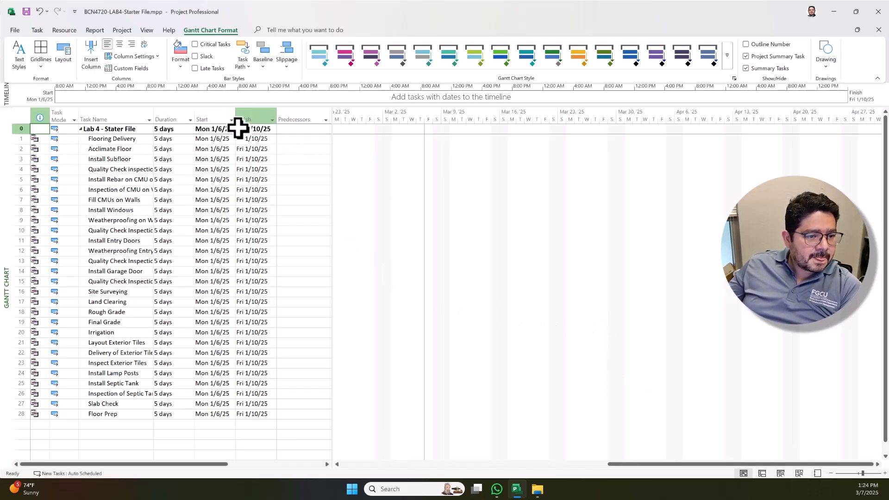
Turn on the display of critical tasks in the Gantt chart
{"action": "left_click", "coordinate": [182, 128]}
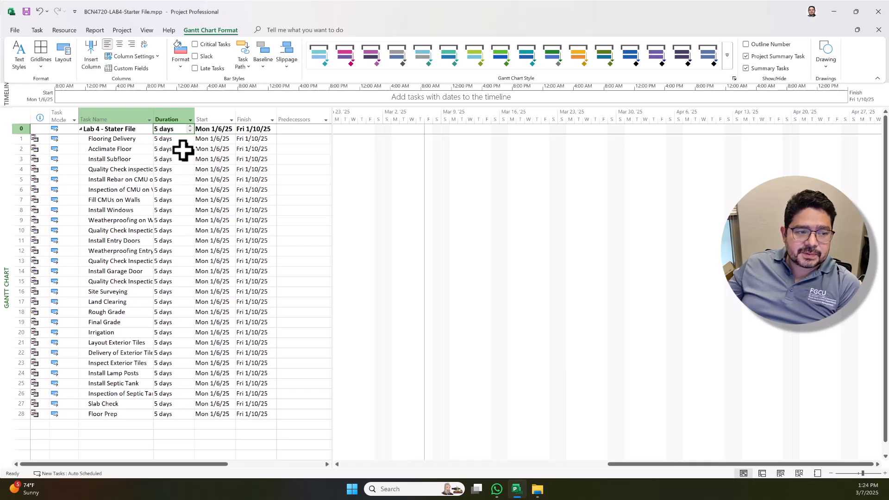
{"action": "left_click", "coordinate": [63, 115]}
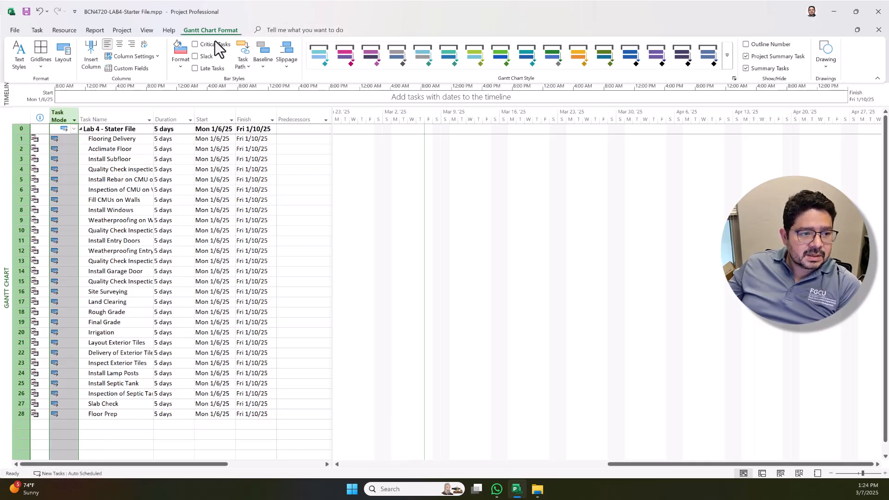
{"action": "left_click", "coordinate": [206, 48]}
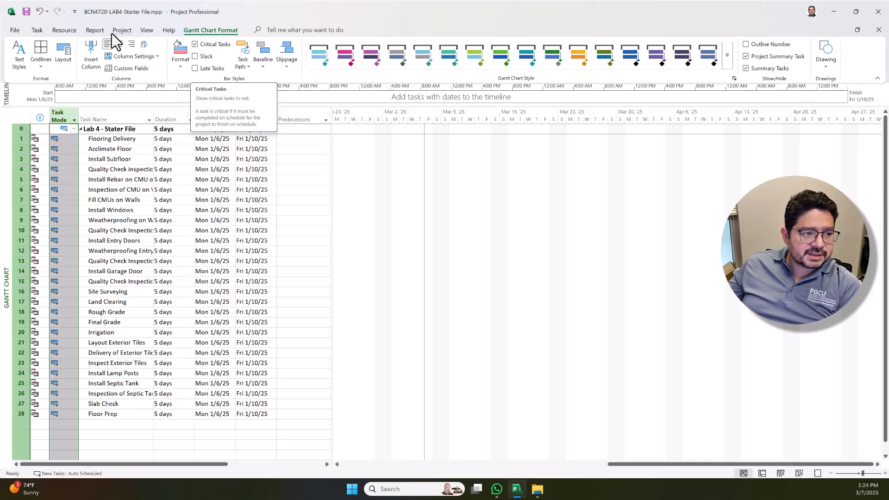
{"action": "left_click", "coordinate": [37, 30]}
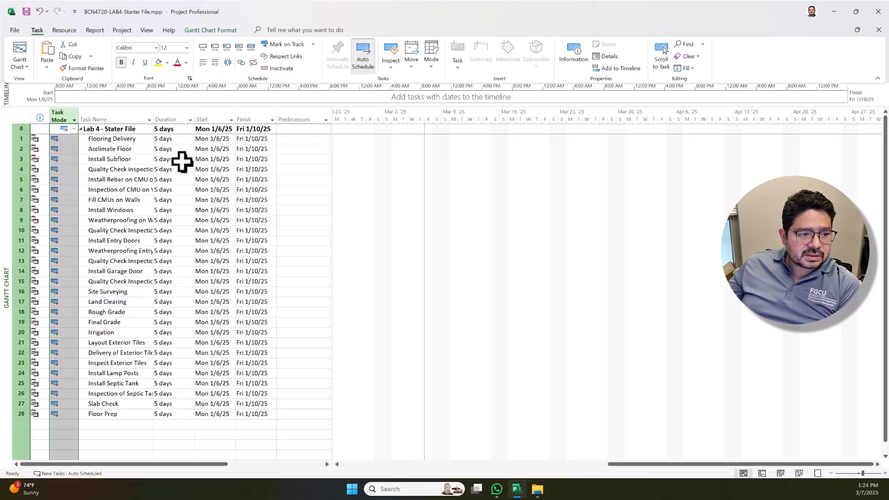
{"action": "left_click", "coordinate": [145, 231]}
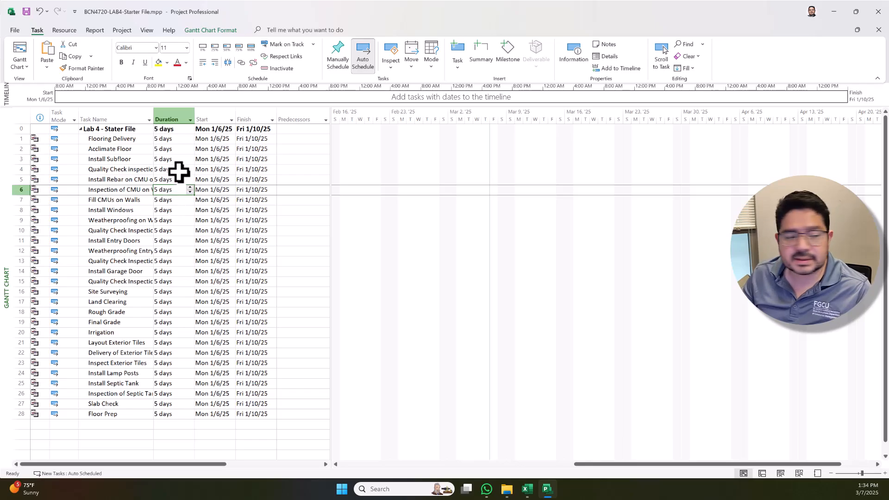
{"action": "left_click", "coordinate": [125, 157]}
{"action": "left_click", "coordinate": [129, 139]}
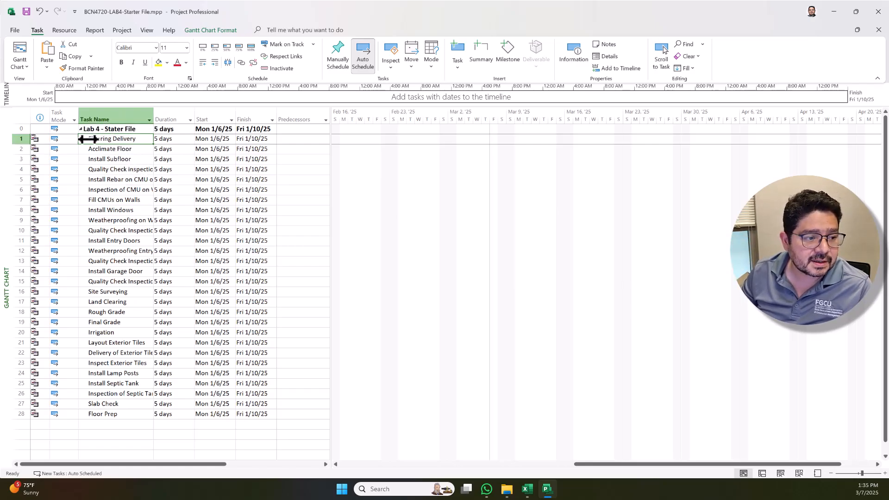
{"action": "left_click", "coordinate": [99, 159]}
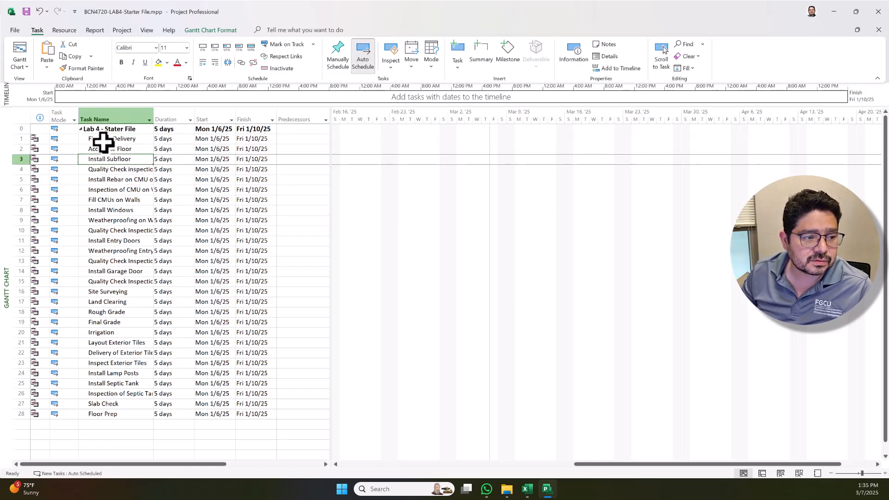
{"action": "left_click", "coordinate": [99, 139]}
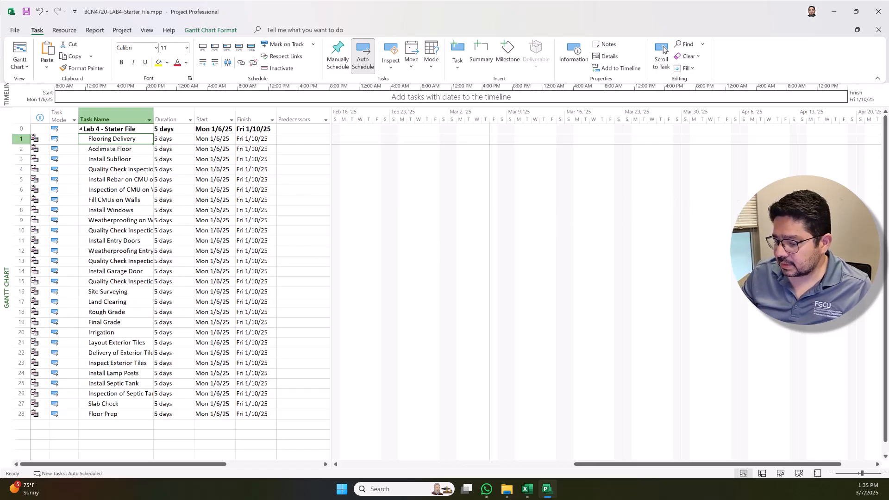
Switch to the WBS workbook in Excel and examine the level 3 and level 4 items under Site Work, down to A-411
{"action": "left_click", "coordinate": [548, 490]}
{"action": "left_click", "coordinate": [548, 490]}
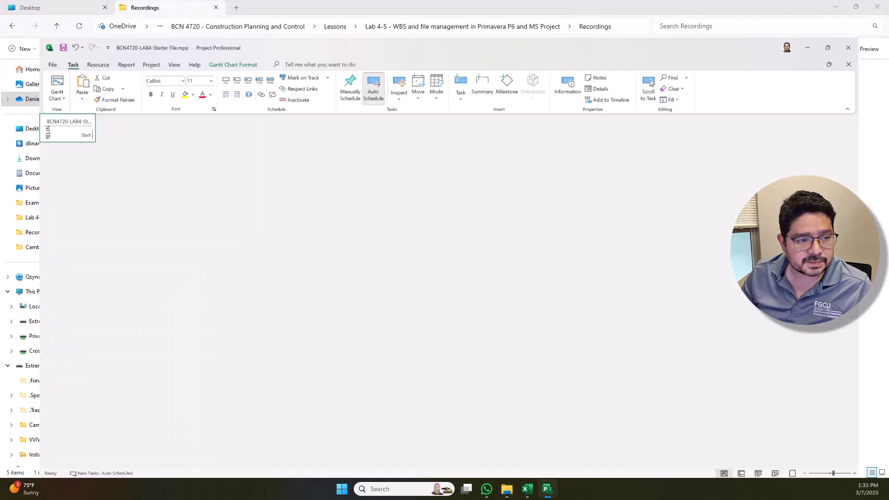
{"action": "left_click", "coordinate": [528, 490]}
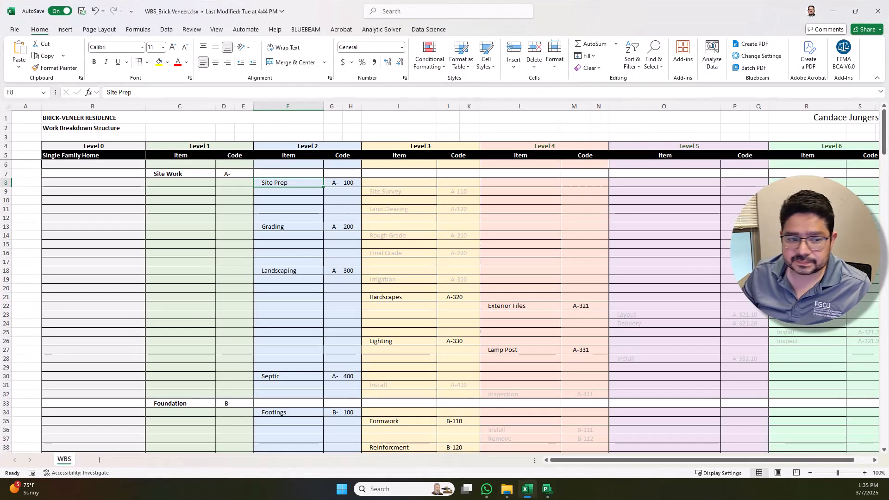
{"action": "scroll", "coordinate": [494, 330], "scroll_direction": "down", "scroll_amount": 2}
{"action": "scroll", "coordinate": [494, 329], "scroll_direction": "up", "scroll_amount": 2}
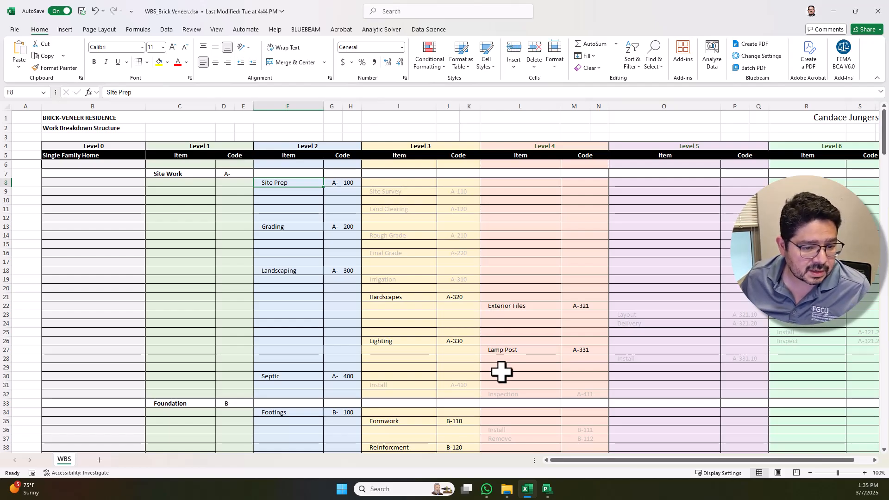
{"action": "left_click_drag", "start_coordinate": [581, 393], "coordinate": [432, 184]}
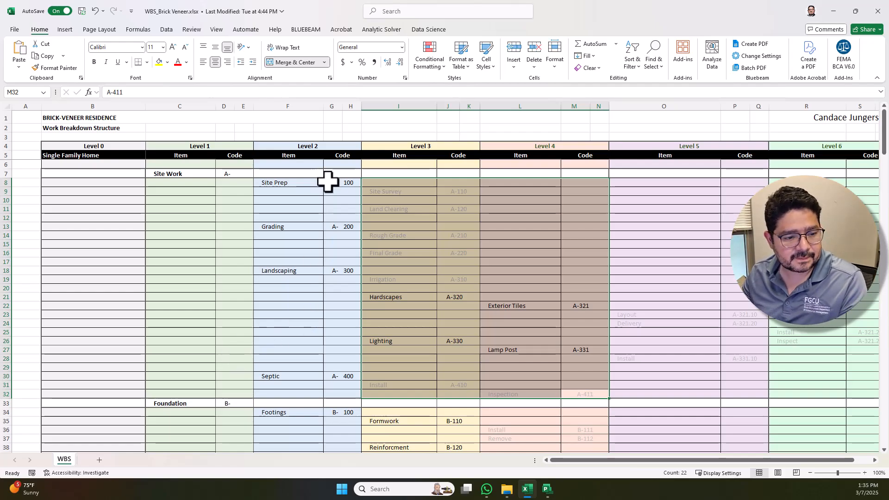
Switch back to Microsoft Project and insert a summary task over the tasks from Site Surveying through Inspection of Septic Tank
{"action": "key", "text": "alt+Tab"}
{"action": "left_click", "coordinate": [187, 282]}
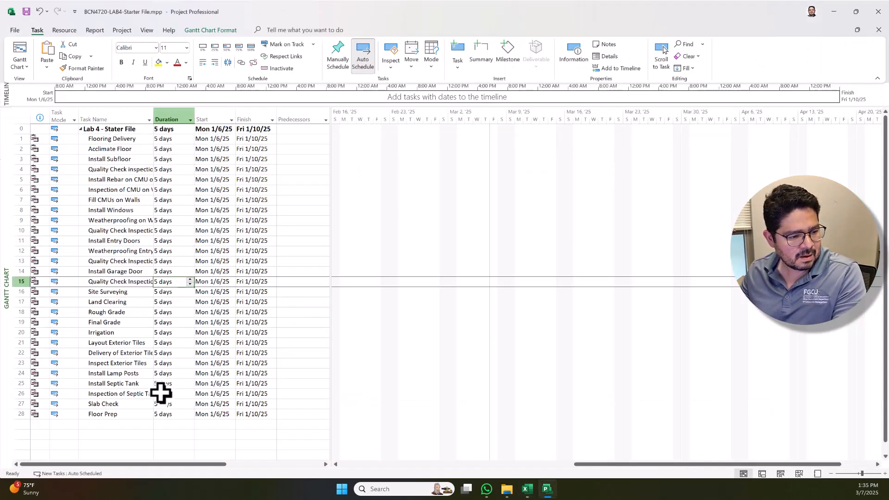
{"action": "left_click", "coordinate": [107, 293]}
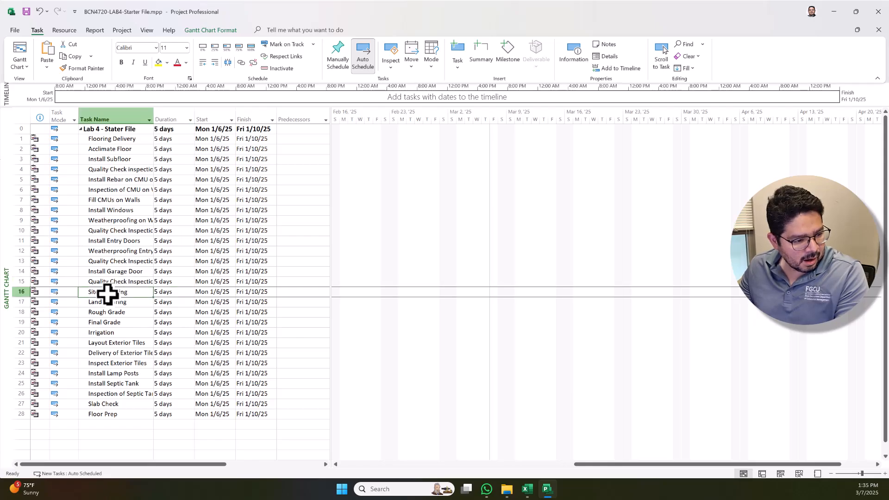
{"action": "left_click", "coordinate": [118, 394], "text": "shift"}
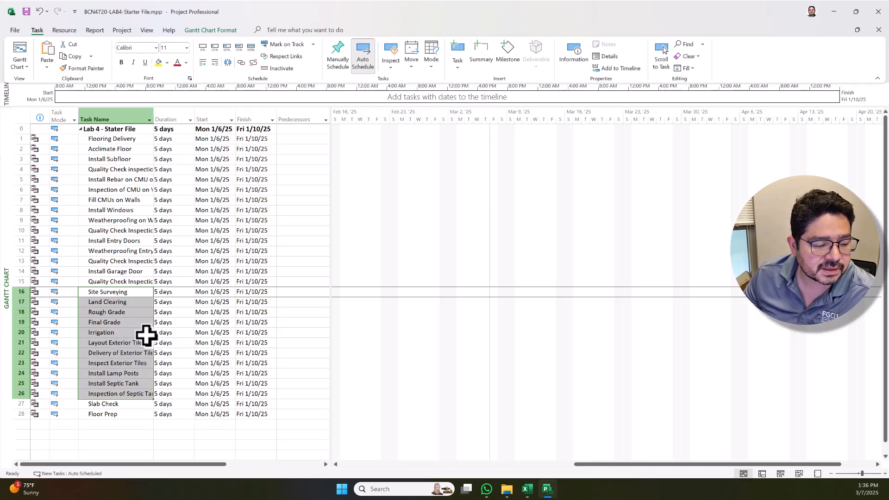
{"action": "key", "text": "alt+Tab"}
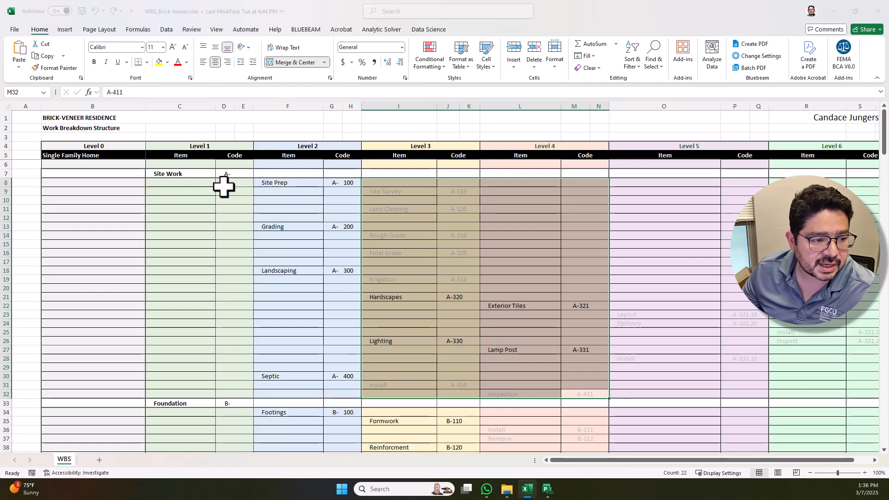
{"action": "key", "text": "alt+Tab"}
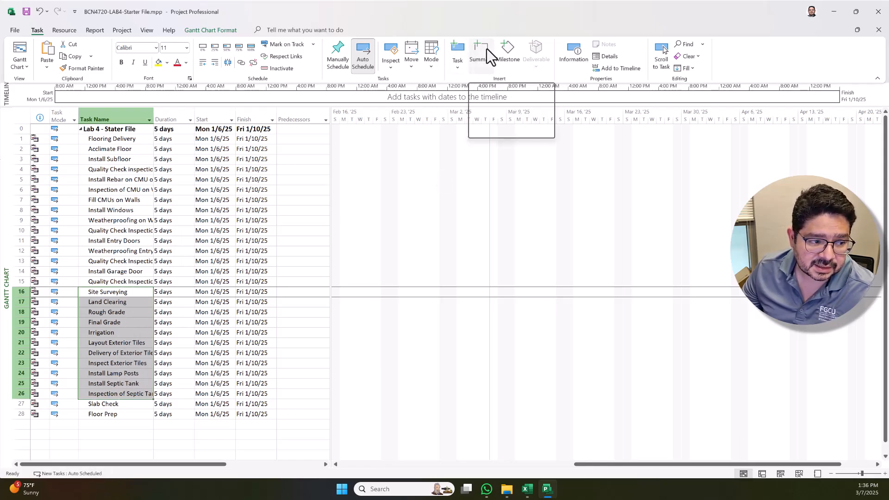
{"action": "key", "text": "alt+Tab"}
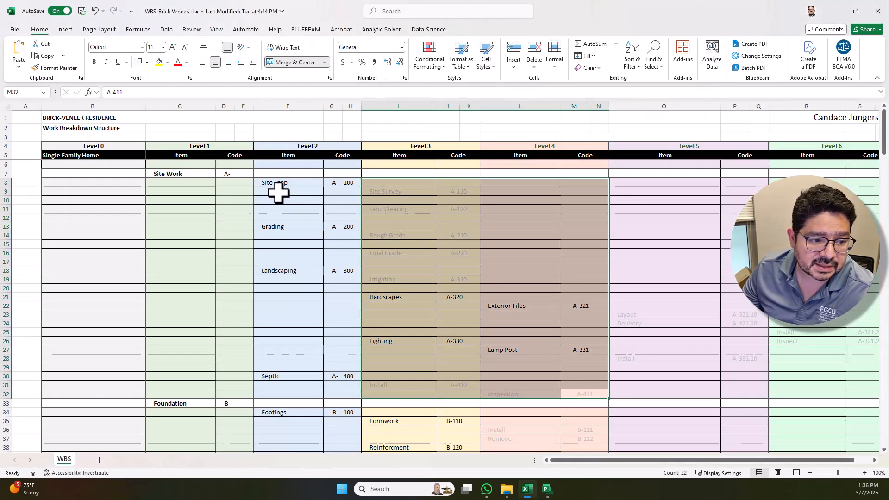
{"action": "key", "text": "alt+Tab"}
{"action": "left_click", "coordinate": [482, 60]}
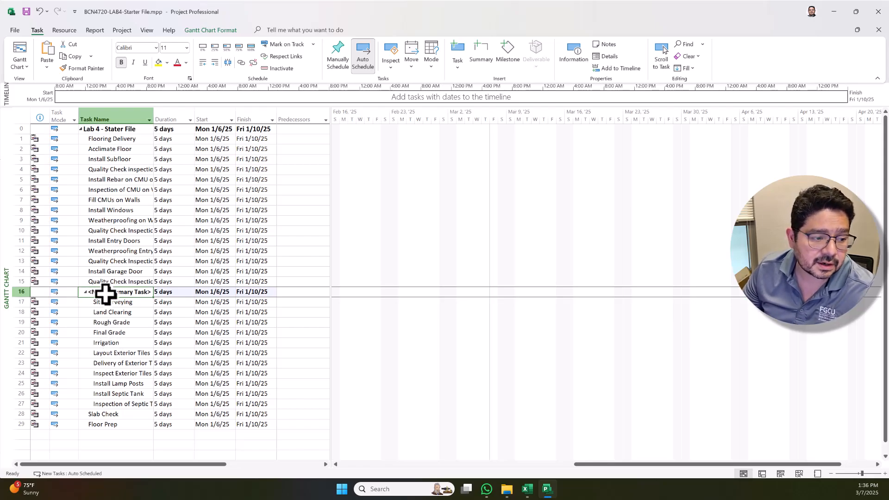
Check the level 1 item in the Excel WBS and name the new summary task Site Work in Project
{"action": "key", "text": "alt+Tab"}
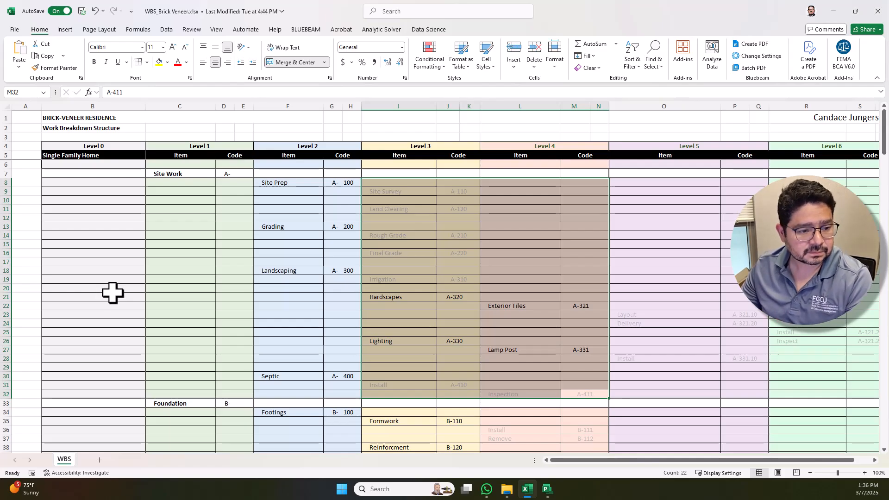
{"action": "key", "text": "alt+Tab"}
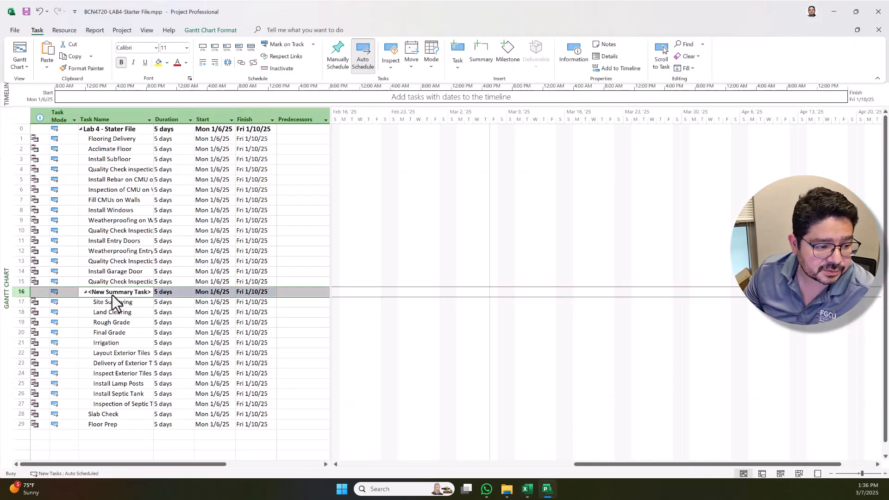
{"action": "double_click", "coordinate": [112, 295]}
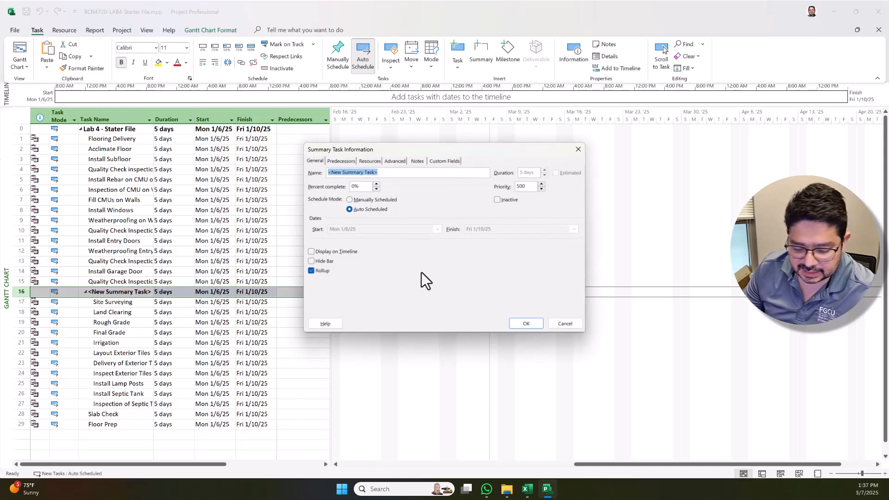
{"action": "type", "text": "Site Work"}
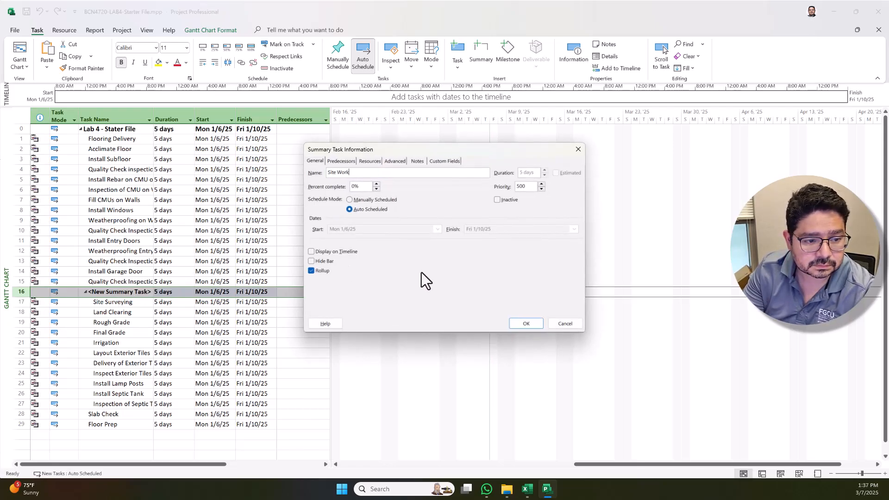
{"action": "left_click", "coordinate": [536, 325]}
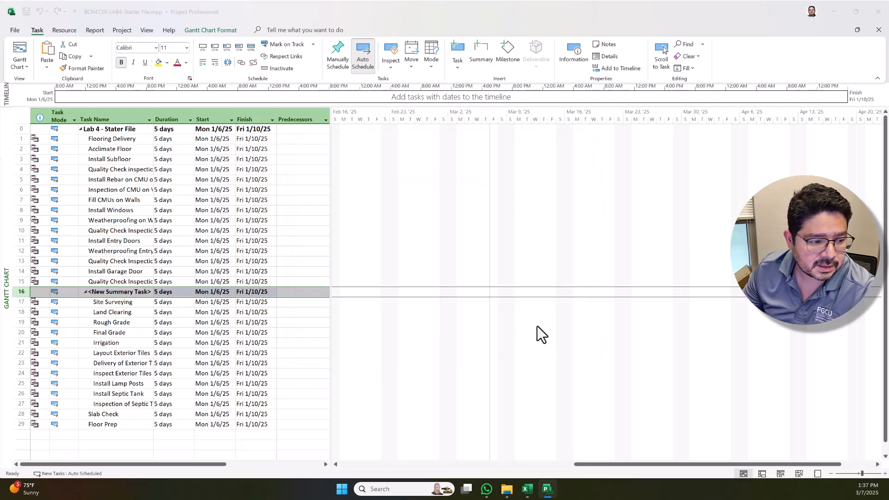
Try to move the Site Work summary task up the task list from row 16
{"action": "left_click", "coordinate": [88, 293]}
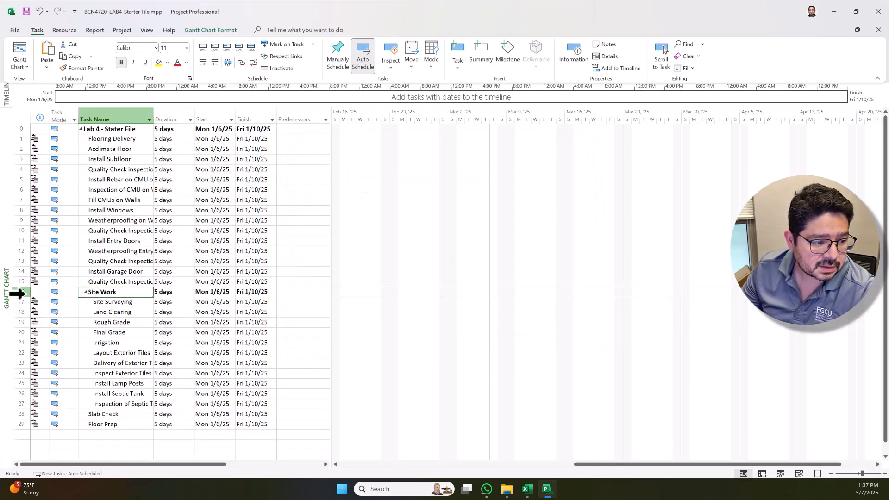
{"action": "left_click_drag", "start_coordinate": [43, 292], "coordinate": [68, 240]}
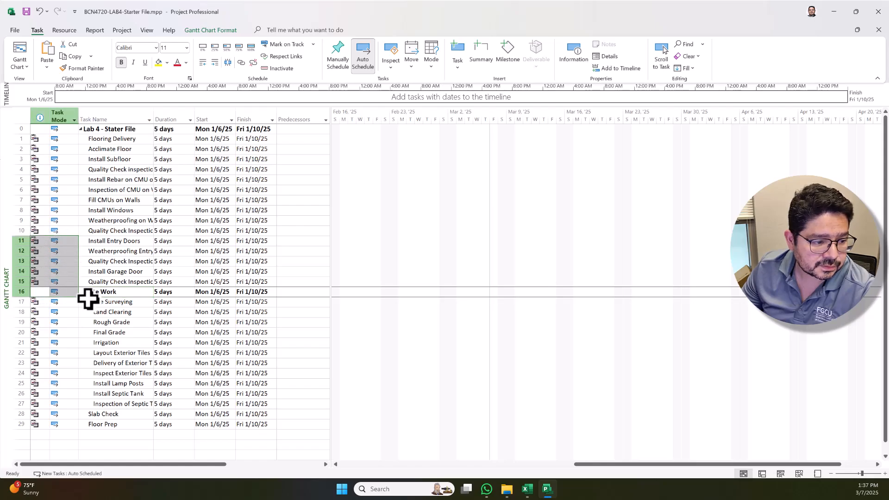
{"action": "left_click", "coordinate": [99, 294]}
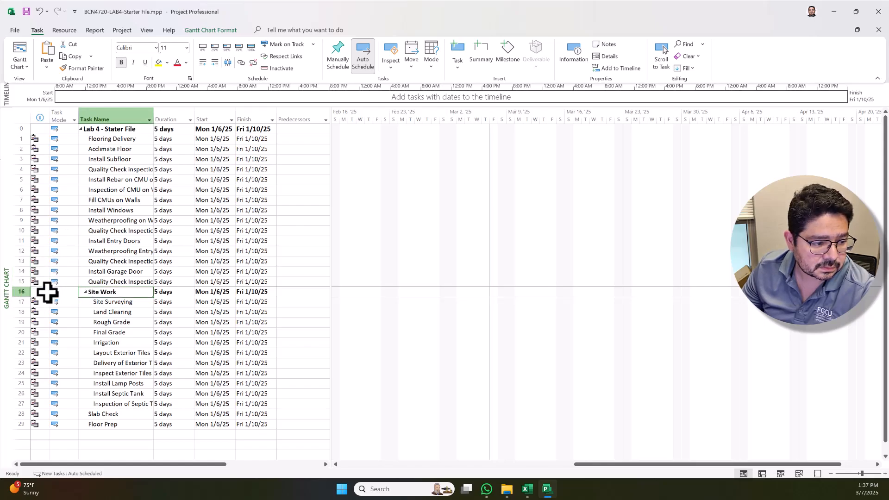
{"action": "left_click_drag", "start_coordinate": [21, 292], "coordinate": [56, 278]}
{"action": "left_click", "coordinate": [80, 292]}
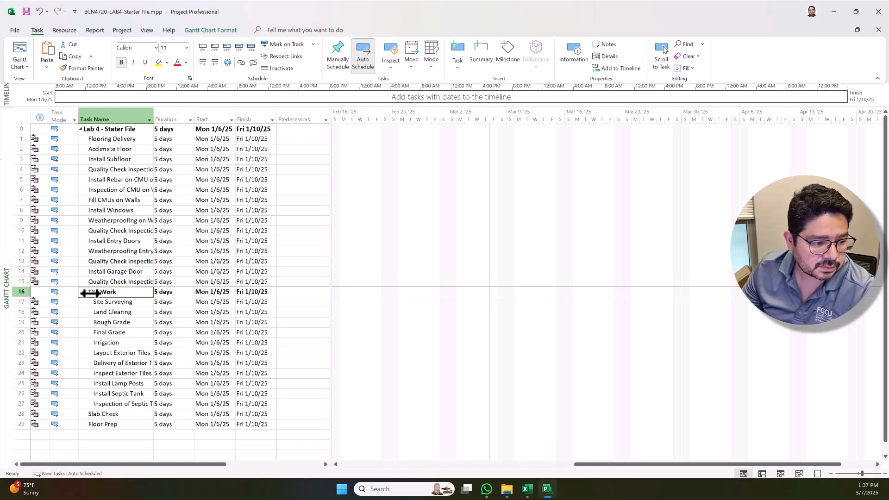
{"action": "left_click_drag", "start_coordinate": [32, 292], "coordinate": [46, 252]}
{"action": "left_click", "coordinate": [63, 294]}
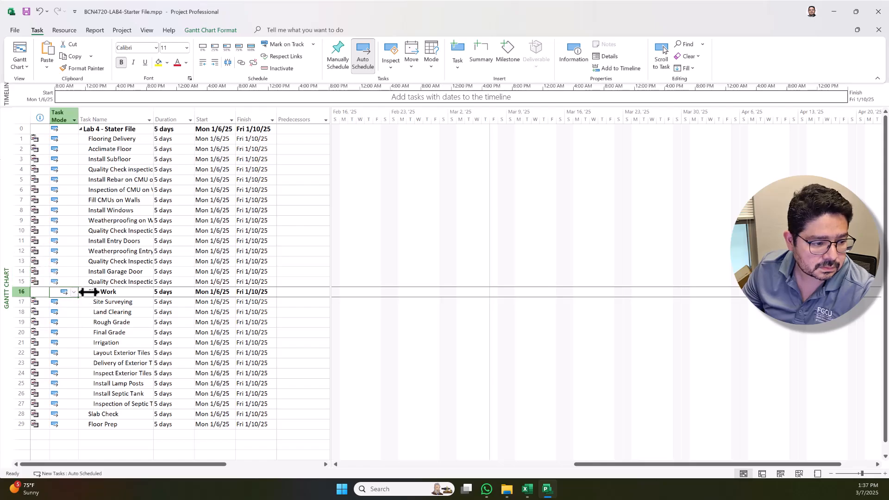
{"action": "left_click", "coordinate": [13, 293]}
{"action": "left_click", "coordinate": [98, 293]}
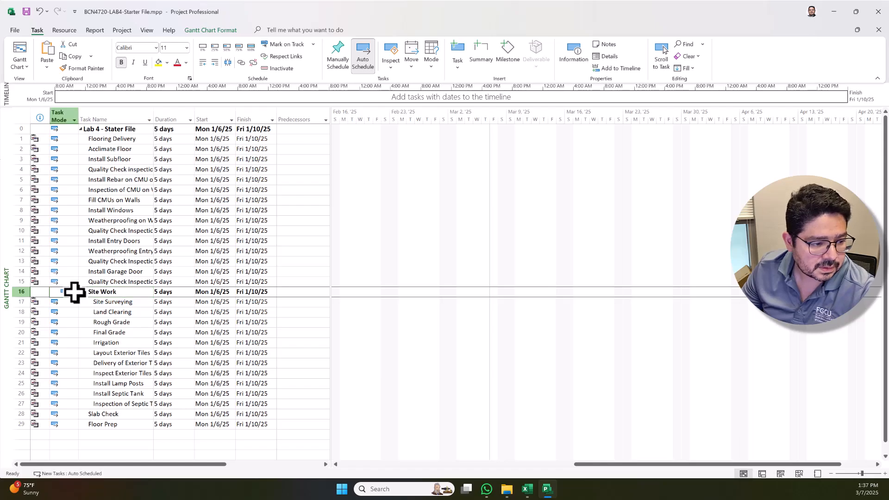
{"action": "left_click_drag", "start_coordinate": [74, 292], "coordinate": [83, 273]}
{"action": "left_click", "coordinate": [89, 293]}
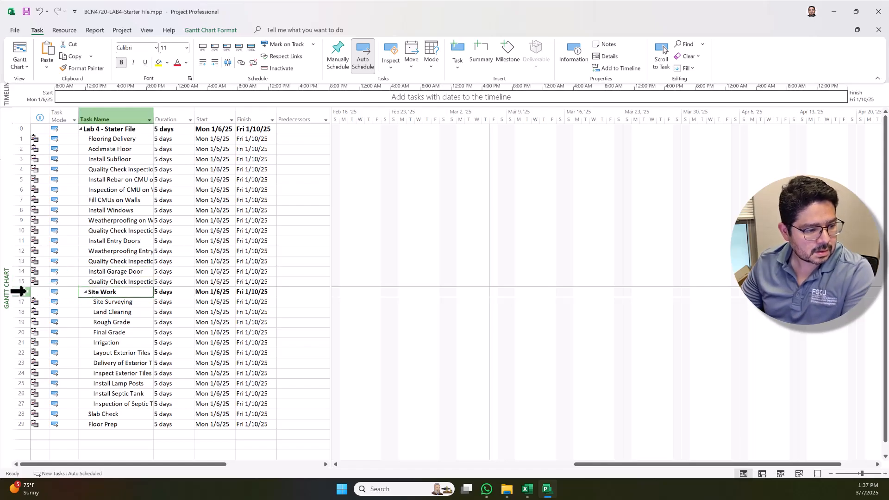
{"action": "left_click_drag", "start_coordinate": [17, 291], "coordinate": [88, 279]}
{"action": "left_click", "coordinate": [79, 293]}
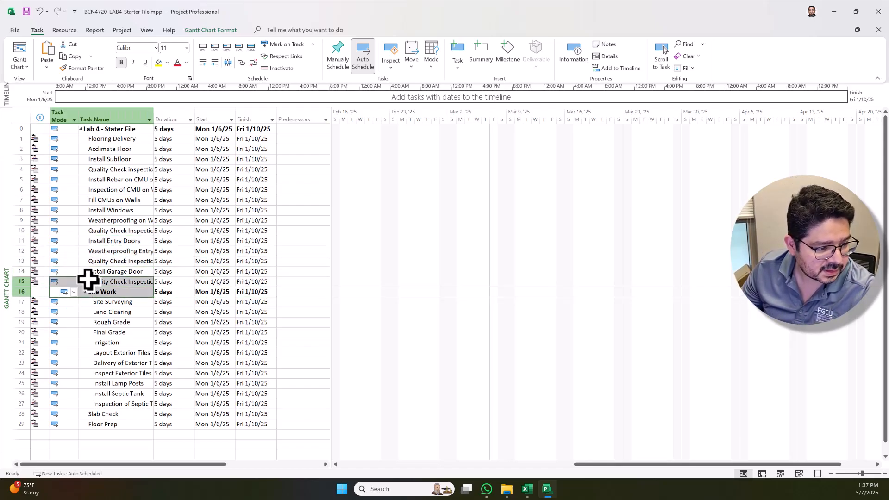
{"action": "left_click", "coordinate": [44, 294]}
{"action": "scroll", "coordinate": [89, 332], "scroll_direction": "down", "scroll_amount": 2}
{"action": "scroll", "coordinate": [95, 326], "scroll_direction": "up", "scroll_amount": 2}
{"action": "left_click", "coordinate": [20, 292]}
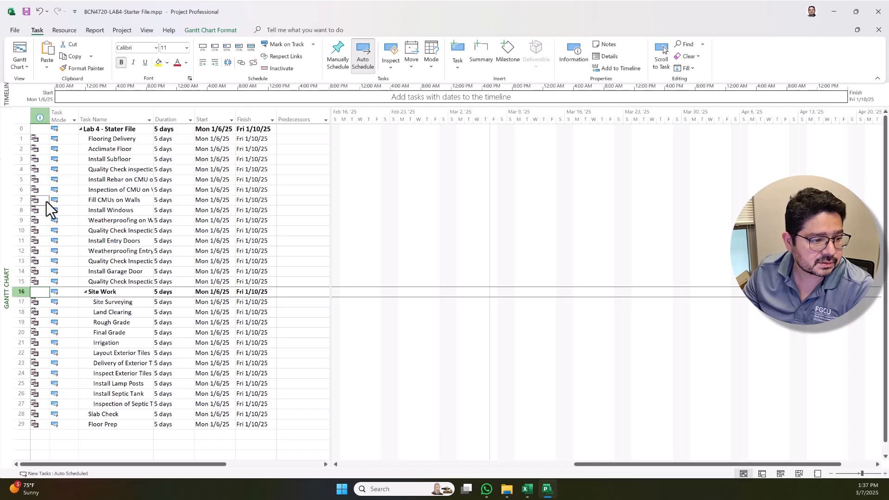
{"action": "left_click", "coordinate": [81, 138]}
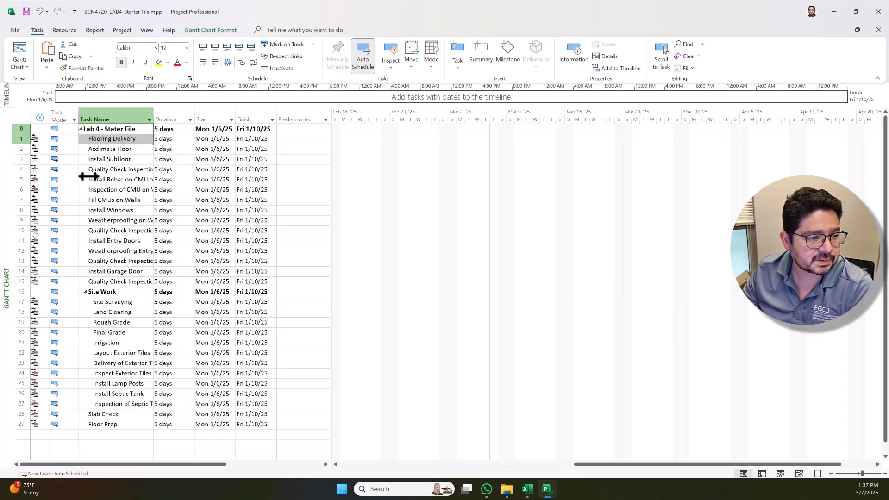
{"action": "left_click", "coordinate": [89, 221]}
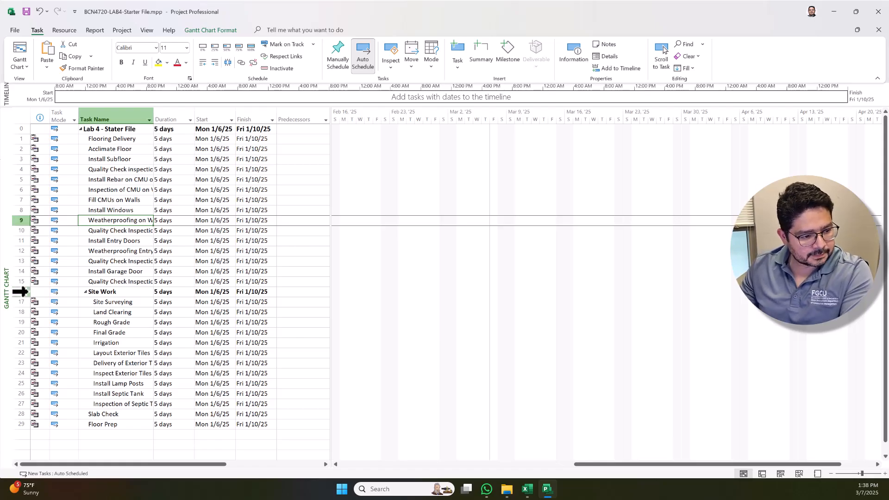
Move the Site Work summary task with its subtasks to the top of the task list, and undo the move
{"action": "left_click", "coordinate": [21, 292]}
{"action": "left_click_drag", "start_coordinate": [28, 292], "coordinate": [68, 132]}
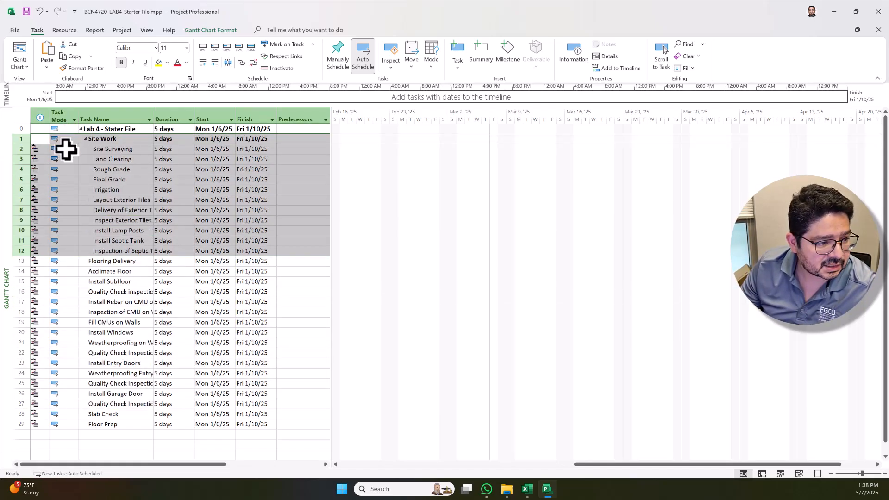
{"action": "left_click", "coordinate": [116, 179]}
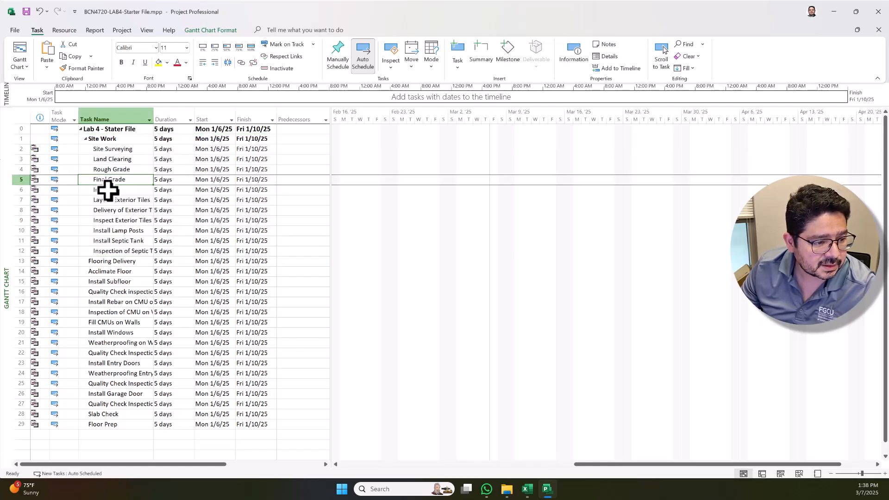
{"action": "key", "text": "ctrl+z"}
Move the Site Work summary task with all its subtasks to the top of the task list, above Flooring Delivery
{"action": "left_click", "coordinate": [86, 313]}
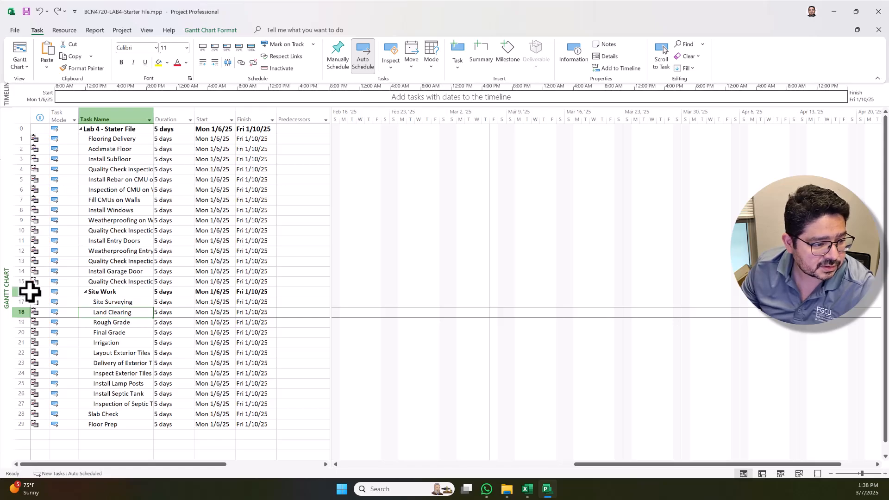
{"action": "left_click", "coordinate": [28, 292]}
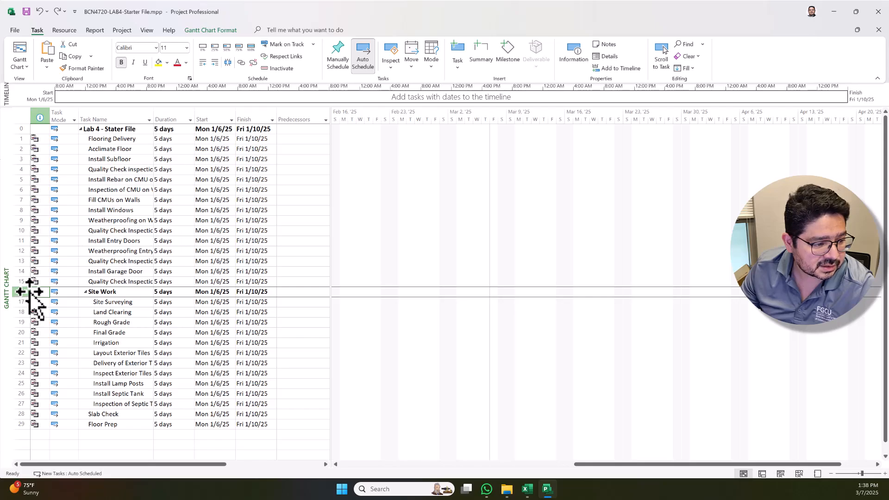
{"action": "left_click", "coordinate": [21, 292]}
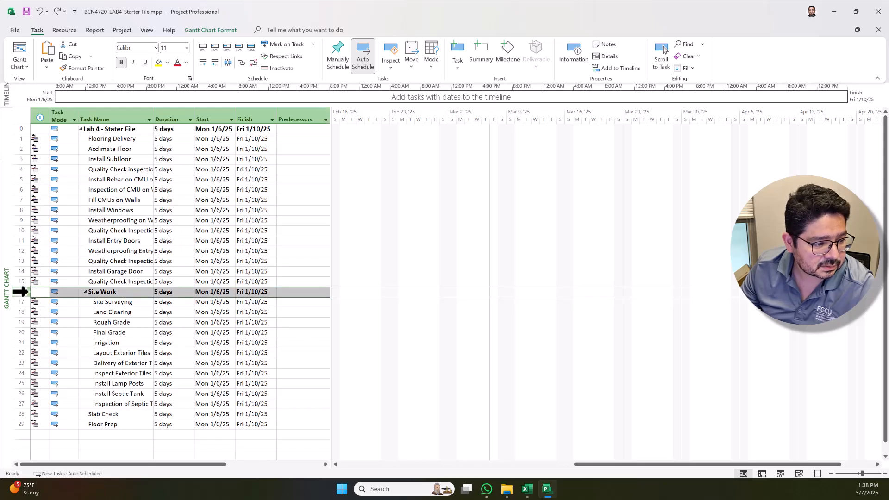
{"action": "left_click_drag", "start_coordinate": [30, 292], "coordinate": [73, 132]}
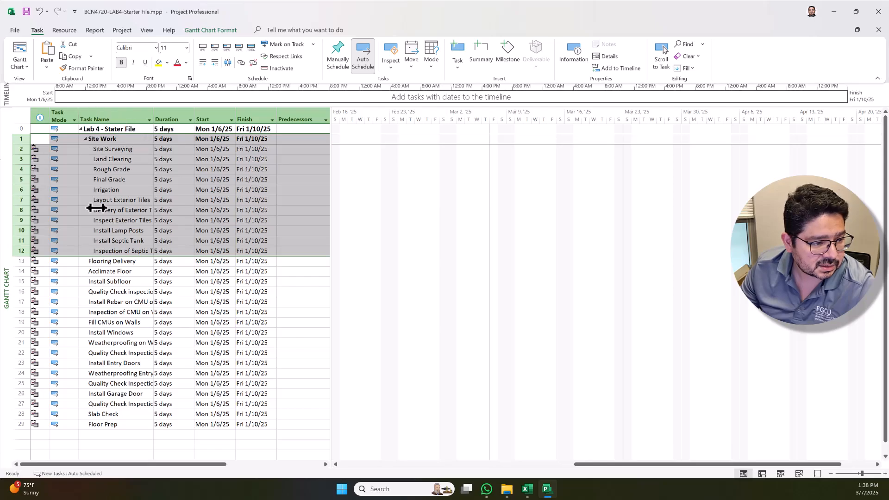
{"action": "left_click", "coordinate": [115, 179]}
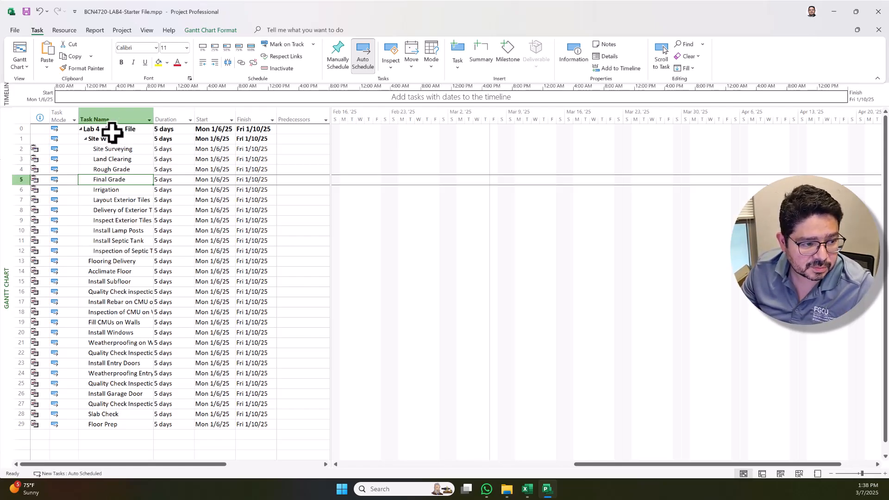
Switch to the WBS spreadsheet in Excel and move its window to another display so Project stays in view
{"action": "key", "text": "alt+Tab"}
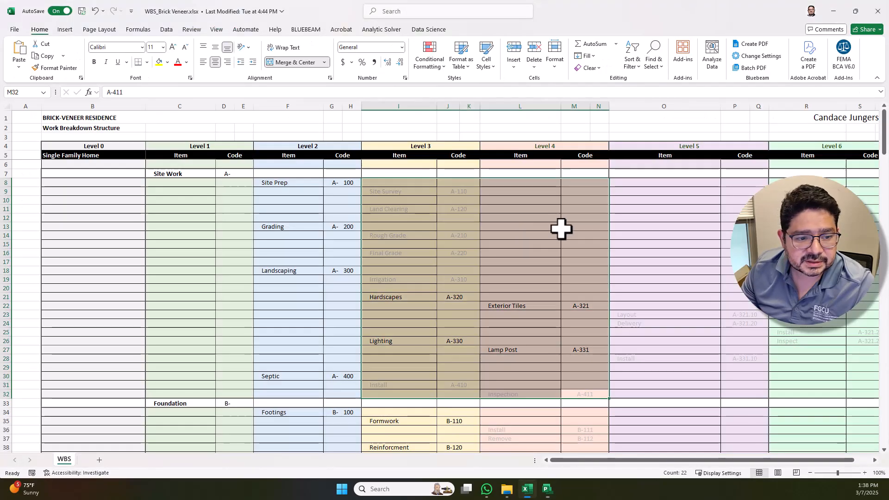
{"action": "left_click", "coordinate": [385, 218]}
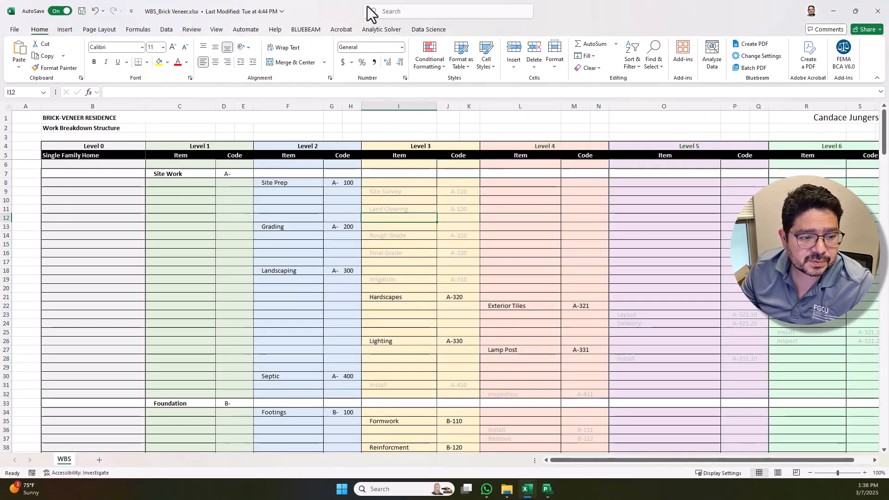
{"action": "left_click_drag", "start_coordinate": [300, 8], "coordinate": [888, 186]}
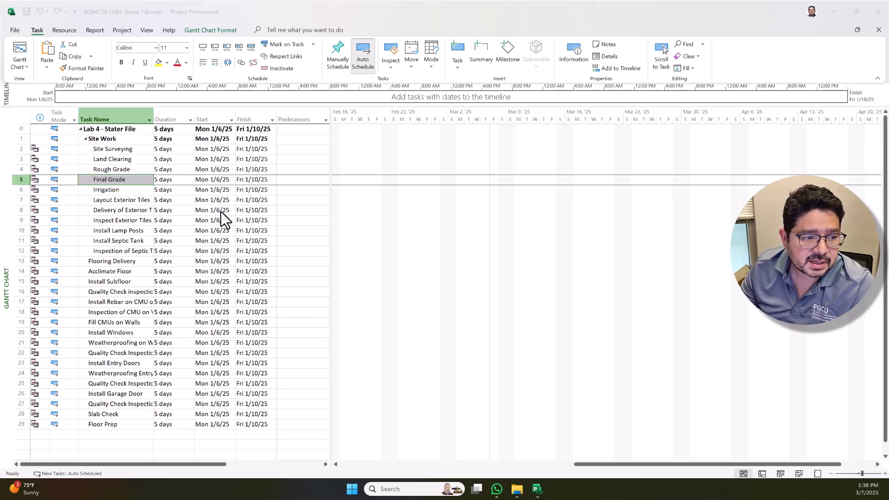
Insert a summary task over Site Surveying and Land Clearing within Site Work
{"action": "left_click", "coordinate": [109, 139]}
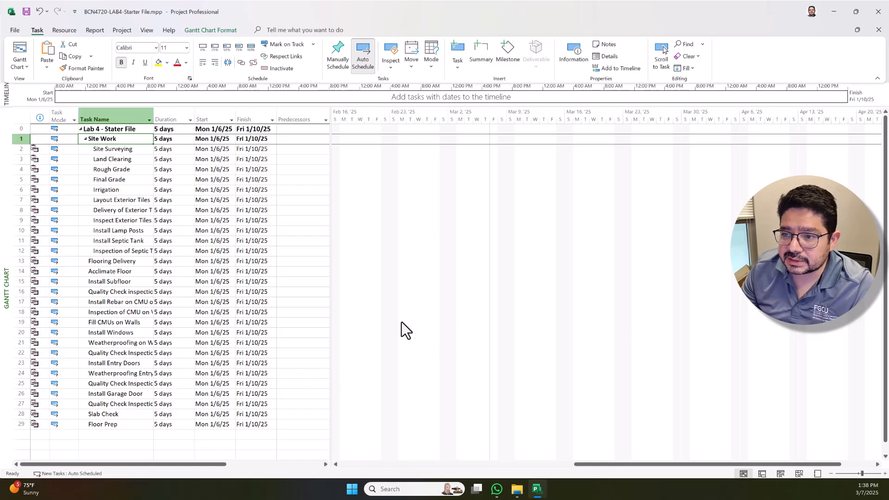
{"action": "left_click", "coordinate": [126, 189]}
{"action": "left_click", "coordinate": [128, 149]}
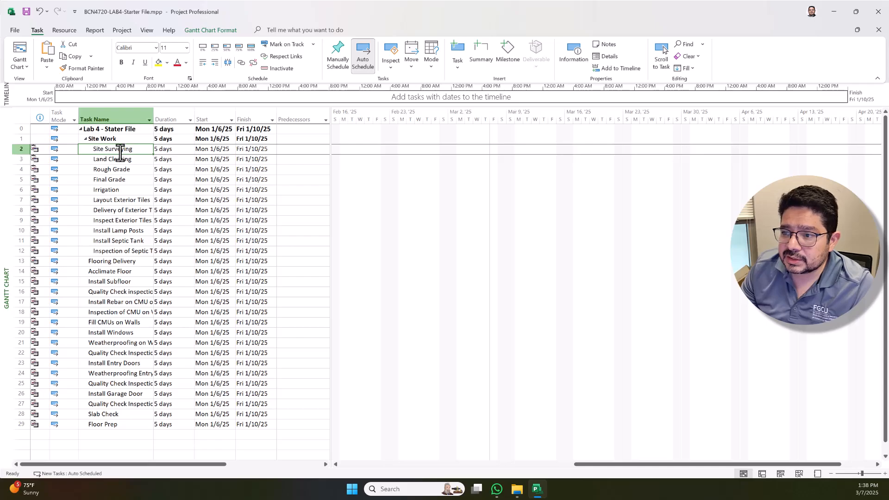
{"action": "left_click_drag", "start_coordinate": [62, 149], "coordinate": [62, 166]}
{"action": "left_click", "coordinate": [96, 153]}
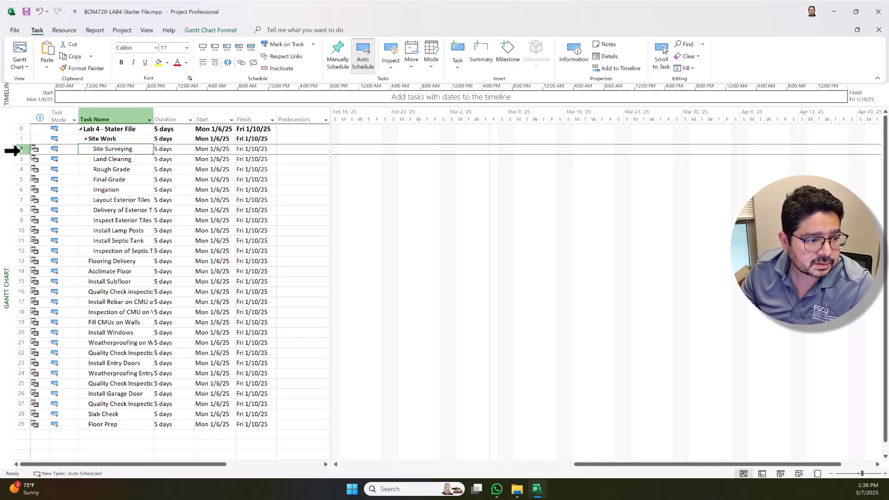
{"action": "left_click_drag", "start_coordinate": [10, 148], "coordinate": [9, 159]}
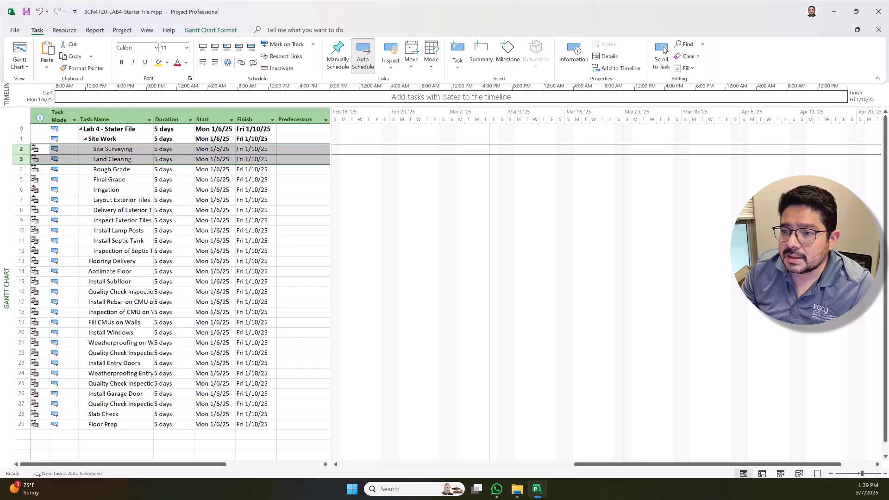
{"action": "left_click", "coordinate": [482, 57]}
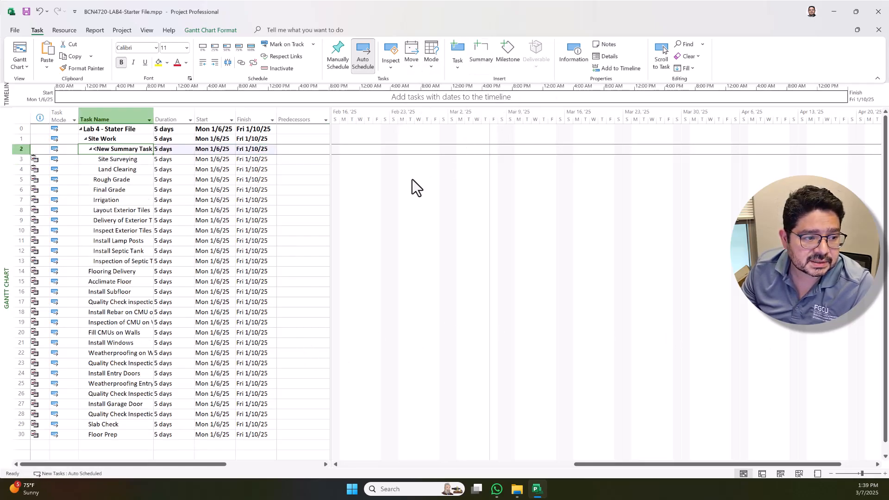
Name the new summary task above Site Surveying Site Prep
{"action": "left_click", "coordinate": [133, 149]}
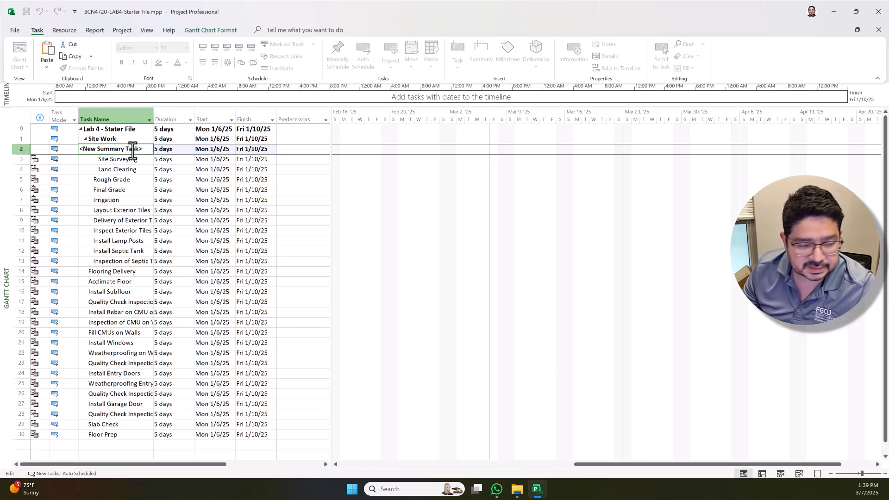
{"action": "key", "text": "ctrl+a"}
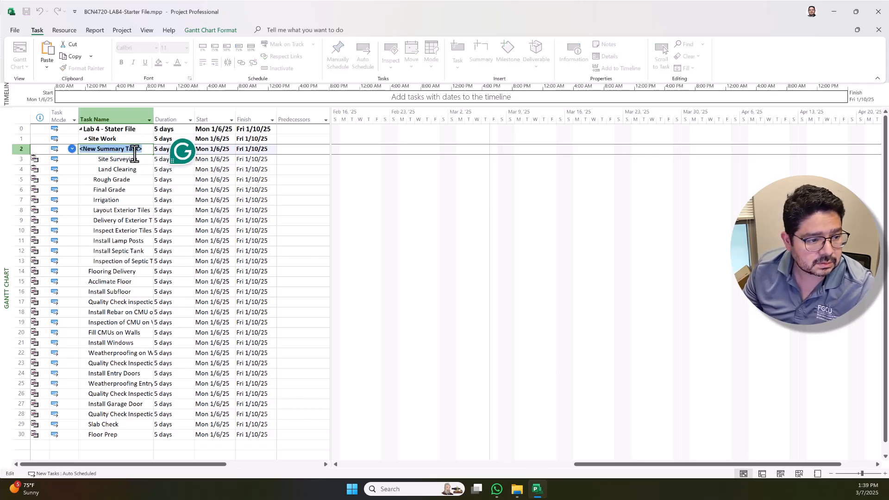
{"action": "type", "text": "Site Prep"}
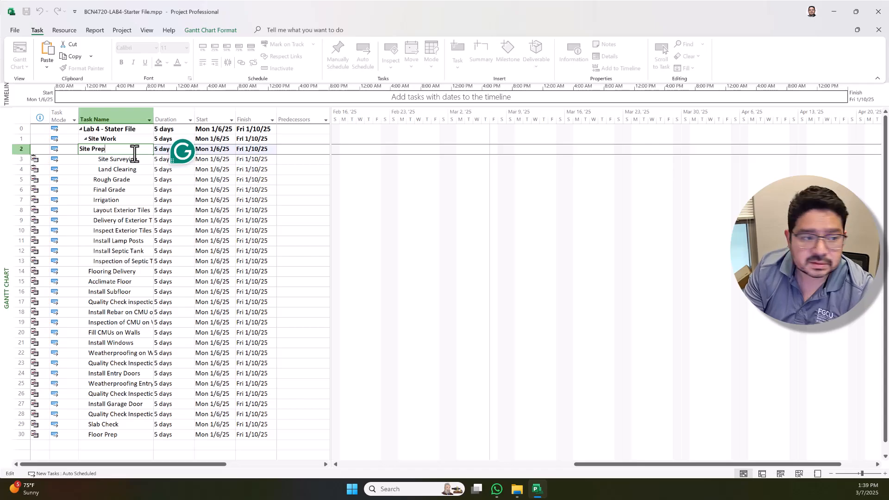
{"action": "key", "text": "Return"}
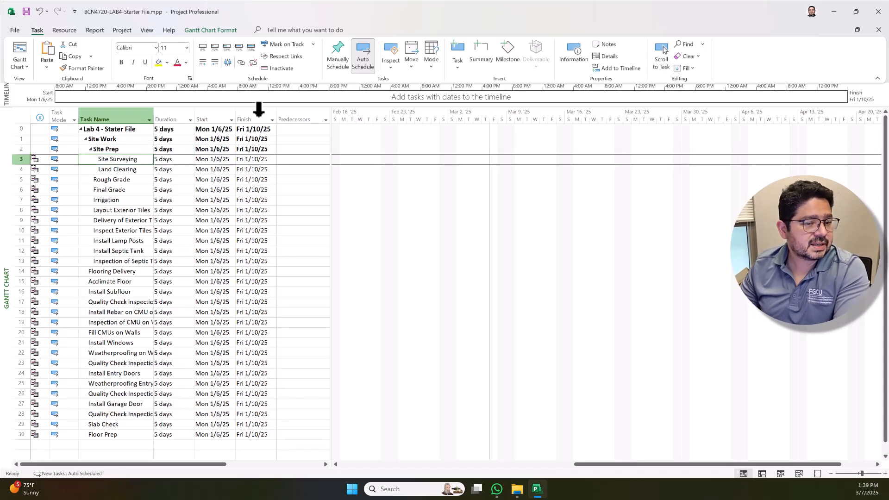
Insert a new task between Land Clearing and Rough Grade and name it Grading
{"action": "left_click", "coordinate": [121, 181]}
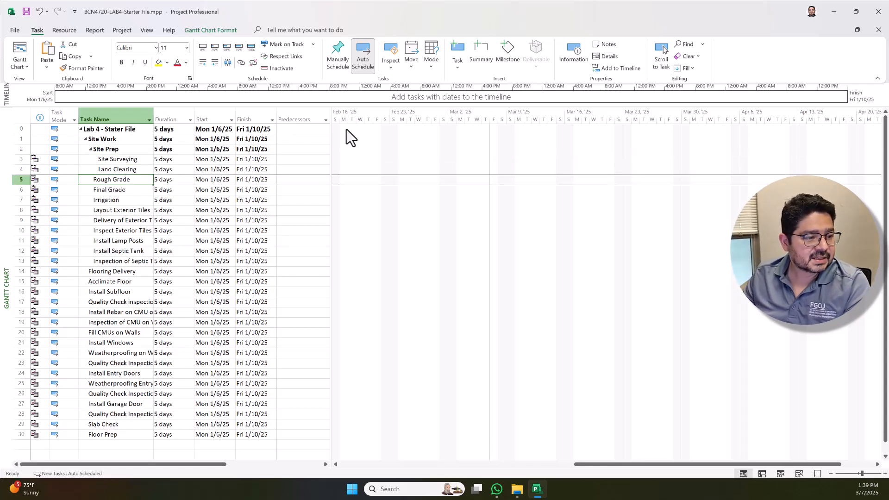
{"action": "left_click", "coordinate": [454, 68]}
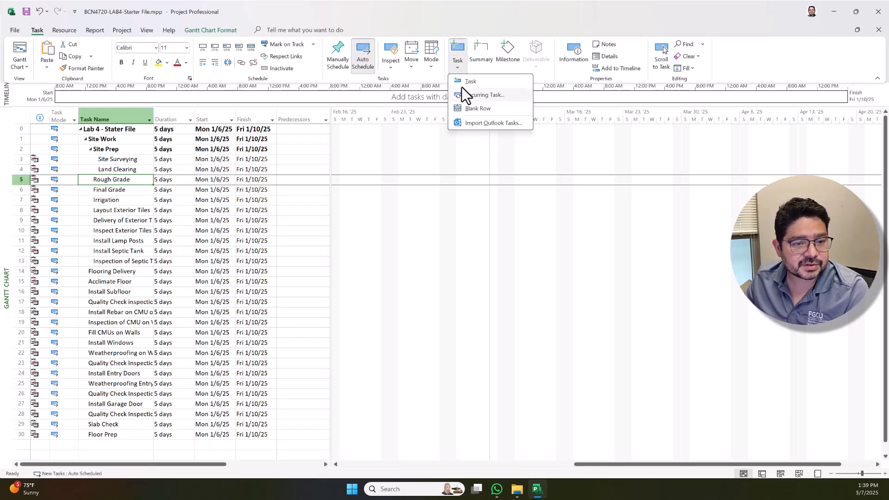
{"action": "left_click", "coordinate": [471, 82]}
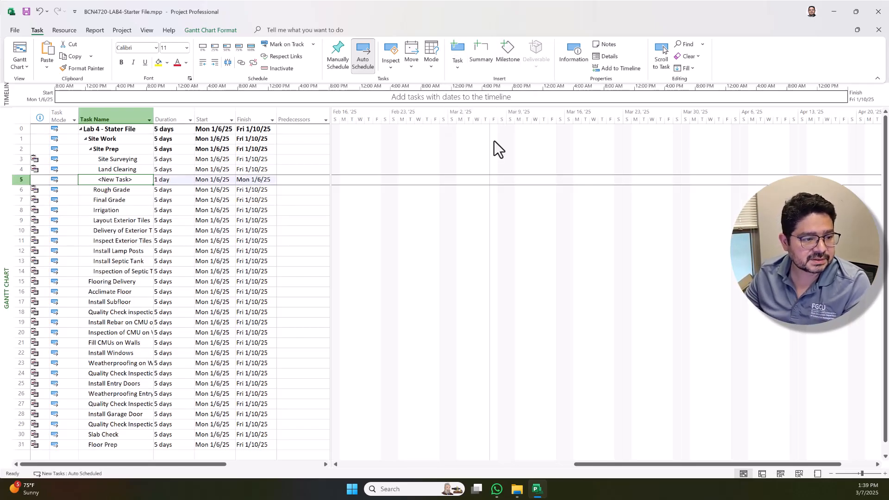
{"action": "left_click", "coordinate": [135, 172]}
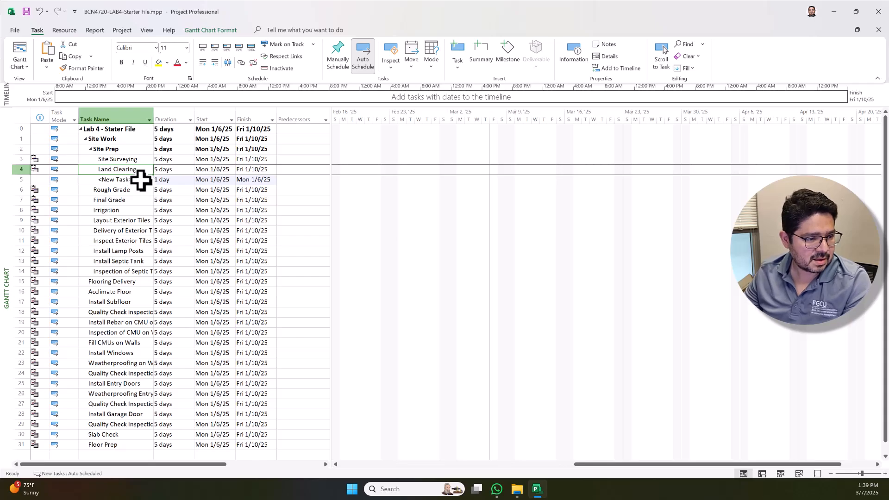
{"action": "left_click", "coordinate": [140, 180]}
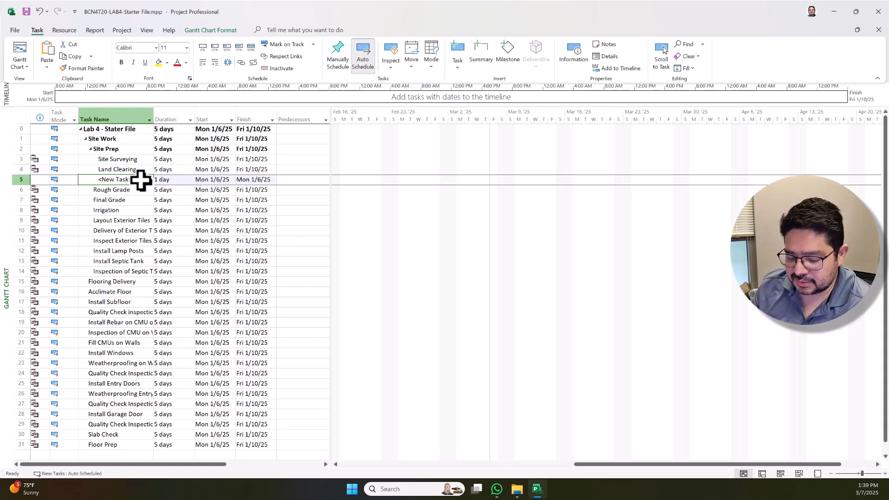
{"action": "type", "text": "Grading"}
{"action": "key", "text": "Return"}
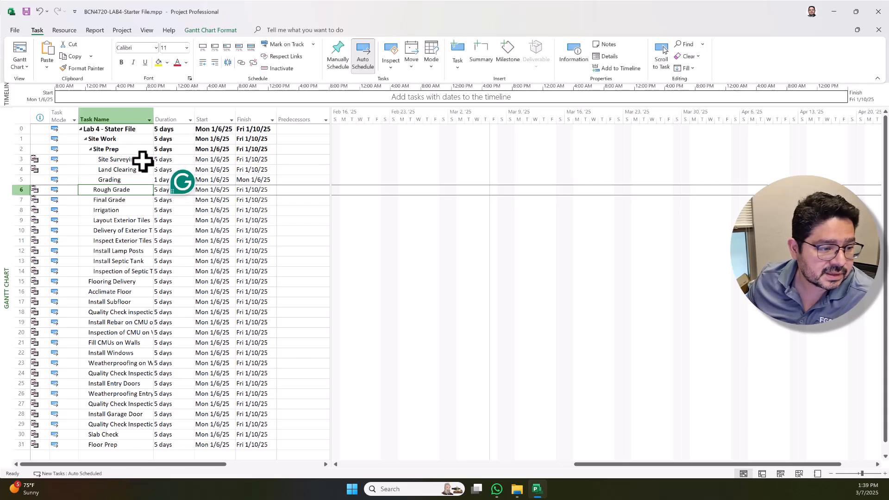
Outdent the Grading task one level so it sits at the same level as Site Prep
{"action": "left_click", "coordinate": [146, 179]}
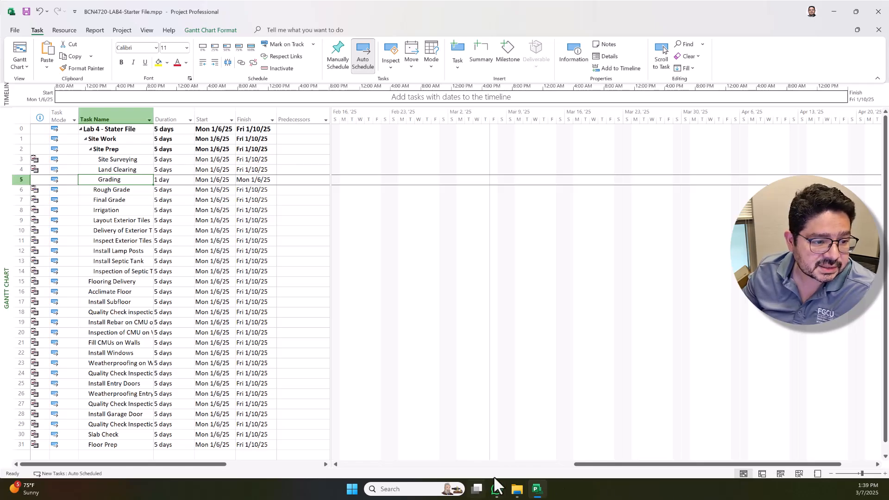
{"action": "left_click_drag", "start_coordinate": [129, 200], "coordinate": [127, 189]}
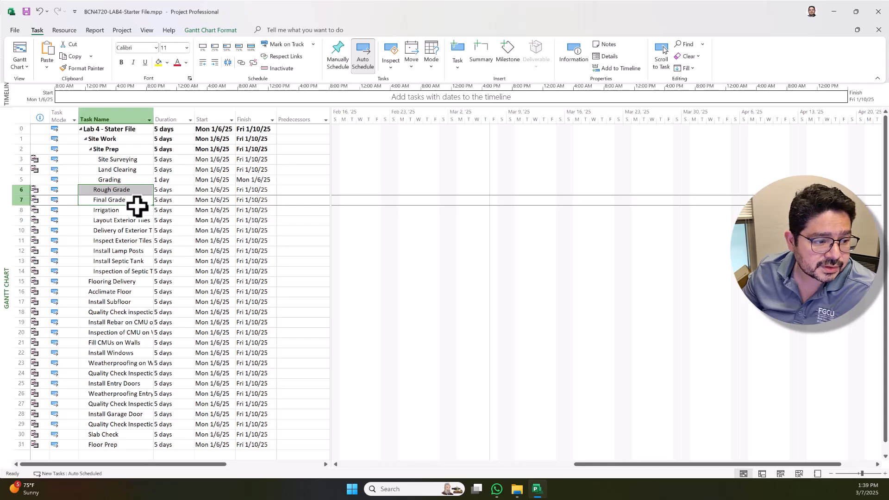
{"action": "left_click", "coordinate": [115, 181]}
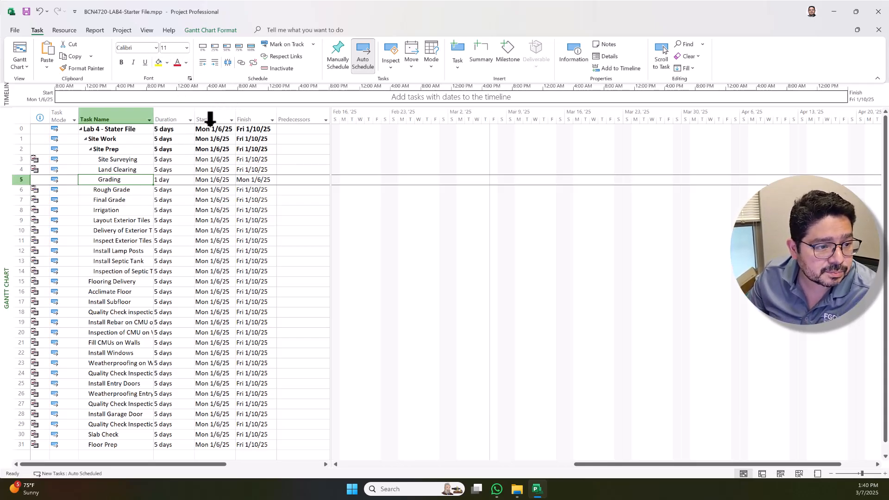
{"action": "left_click", "coordinate": [202, 66]}
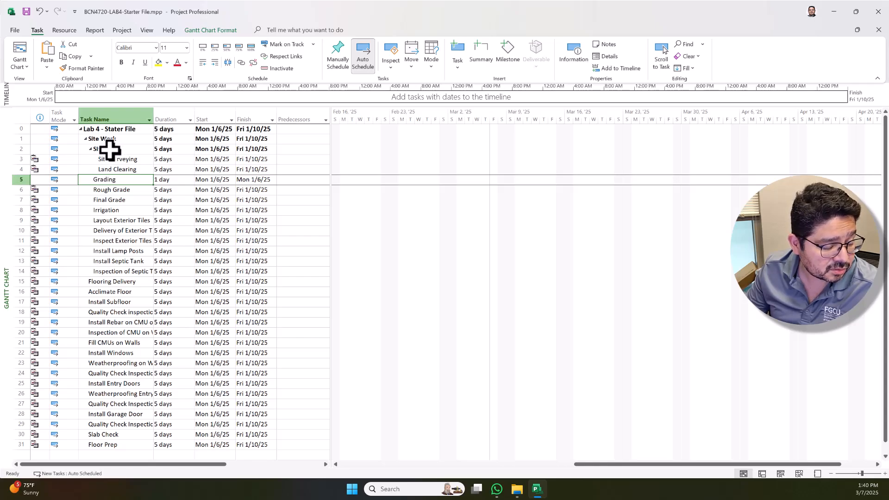
Indent Rough Grade and Final Grade one level to make them subtasks of Grading
{"action": "left_click", "coordinate": [114, 190]}
{"action": "left_click_drag", "start_coordinate": [113, 190], "coordinate": [120, 198]}
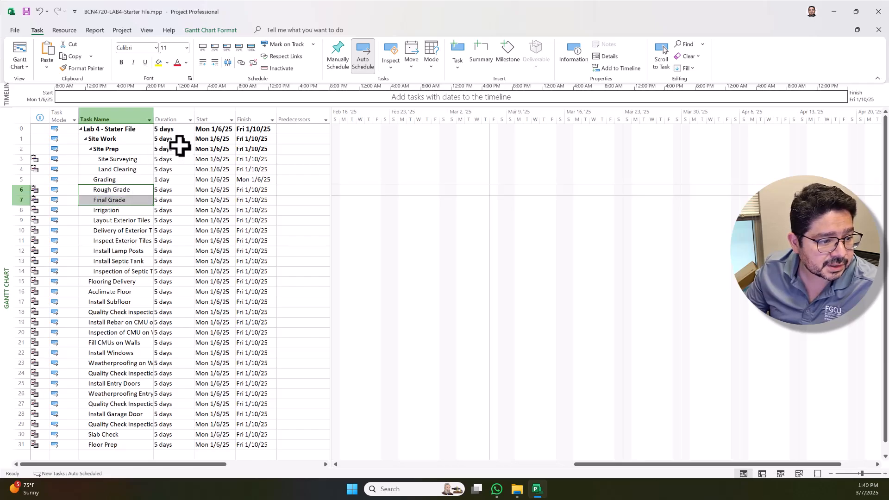
{"action": "left_click", "coordinate": [216, 63]}
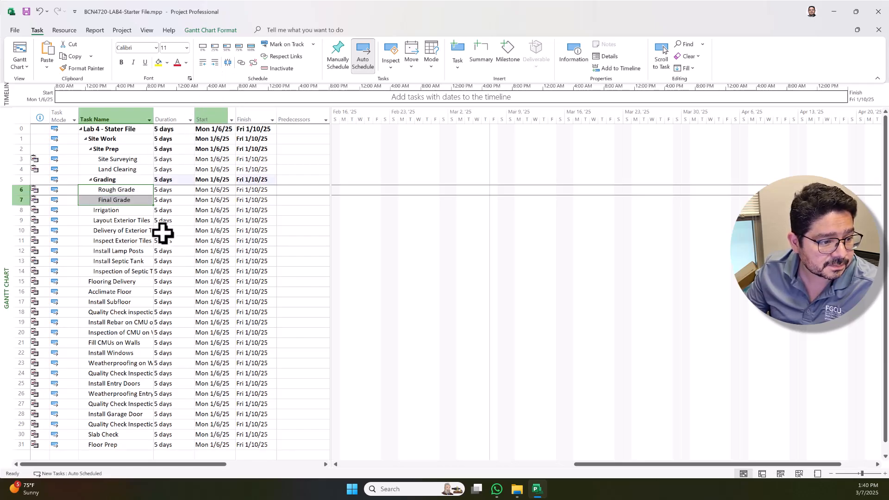
{"action": "left_click", "coordinate": [126, 200]}
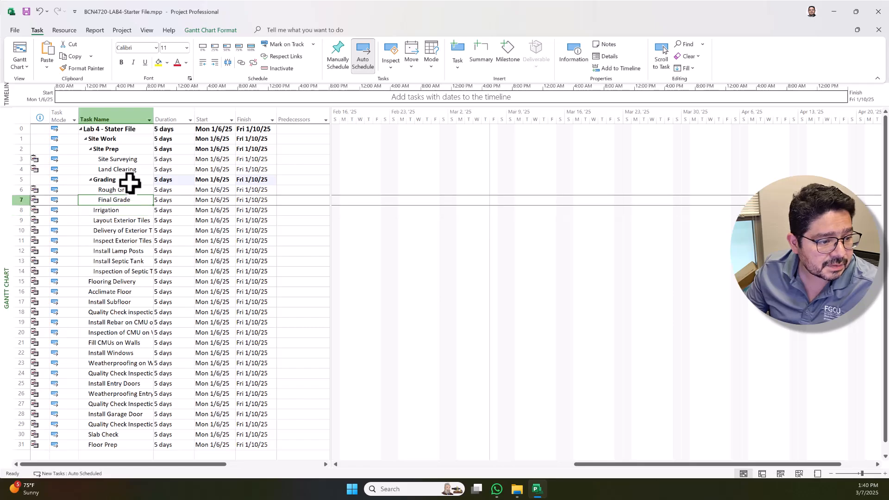
{"action": "left_click", "coordinate": [129, 197]}
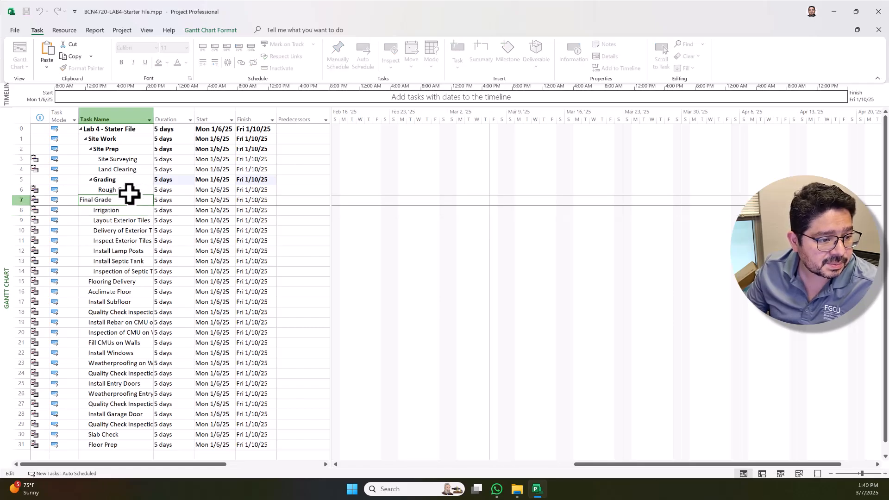
{"action": "left_click_drag", "start_coordinate": [127, 220], "coordinate": [132, 211]}
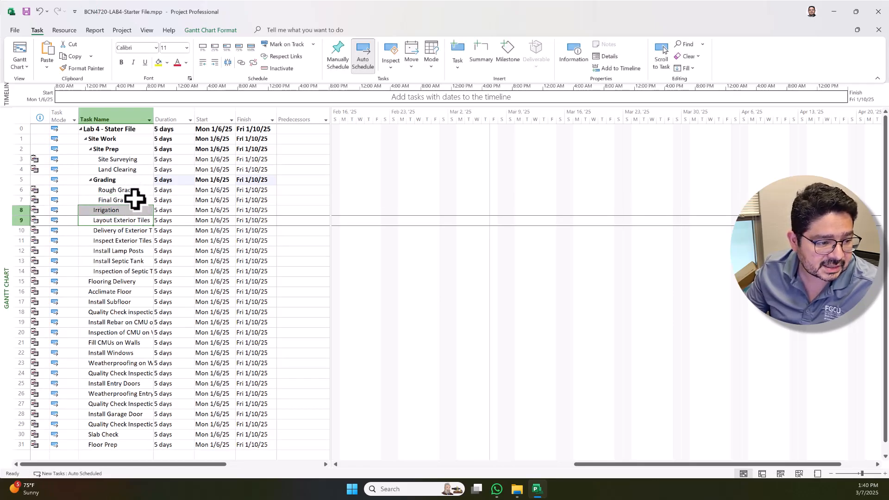
{"action": "left_click", "coordinate": [135, 199]}
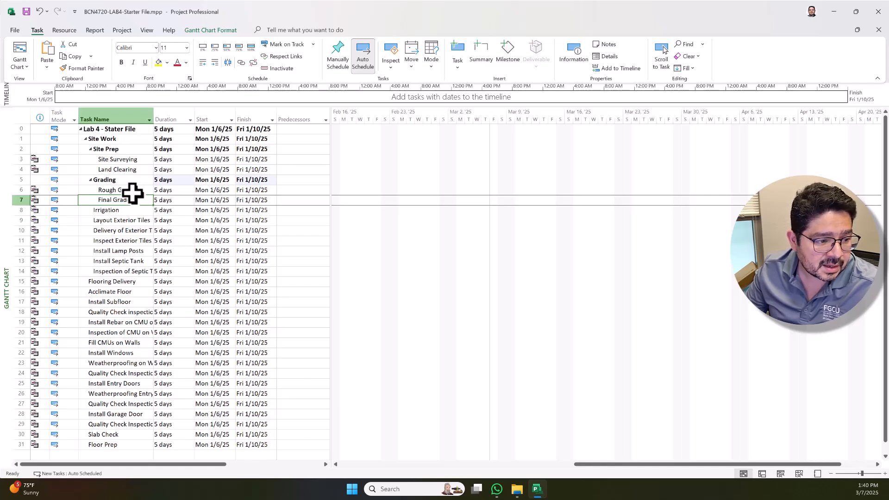
{"action": "left_click", "coordinate": [109, 180]}
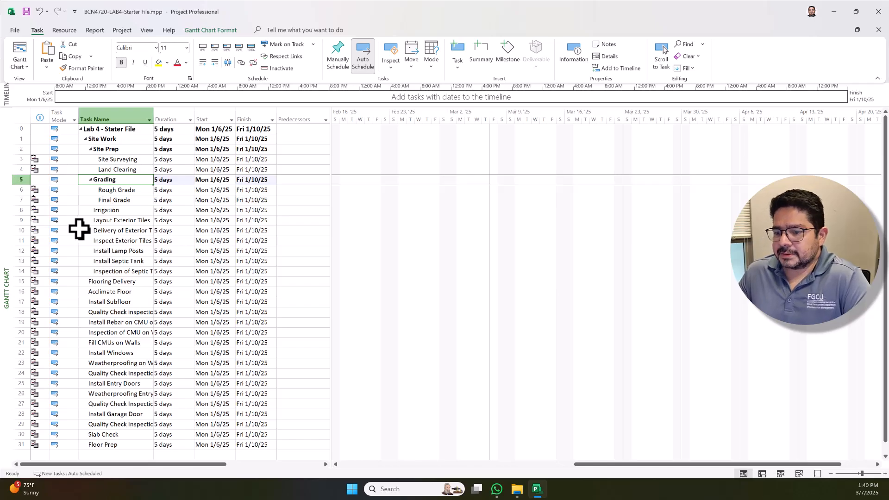
Group the tasks from Irrigation through Install Lamp Posts under a new summary task named Landscaping
{"action": "left_click_drag", "start_coordinate": [120, 209], "coordinate": [118, 252]}
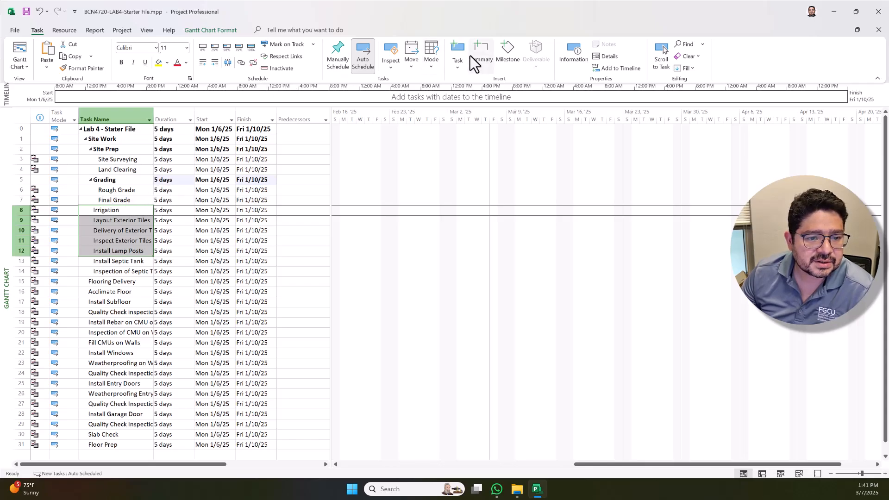
{"action": "left_click", "coordinate": [482, 62]}
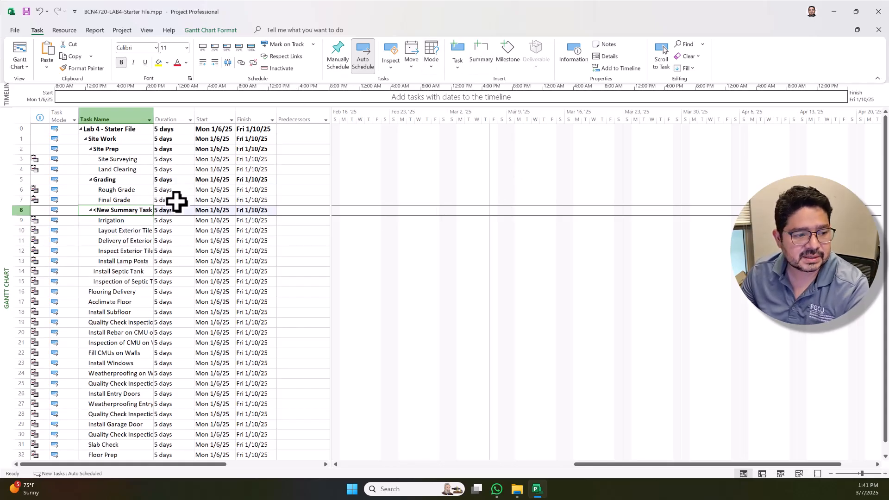
{"action": "type", "text": "Landscaping"}
{"action": "key", "text": "Return"}
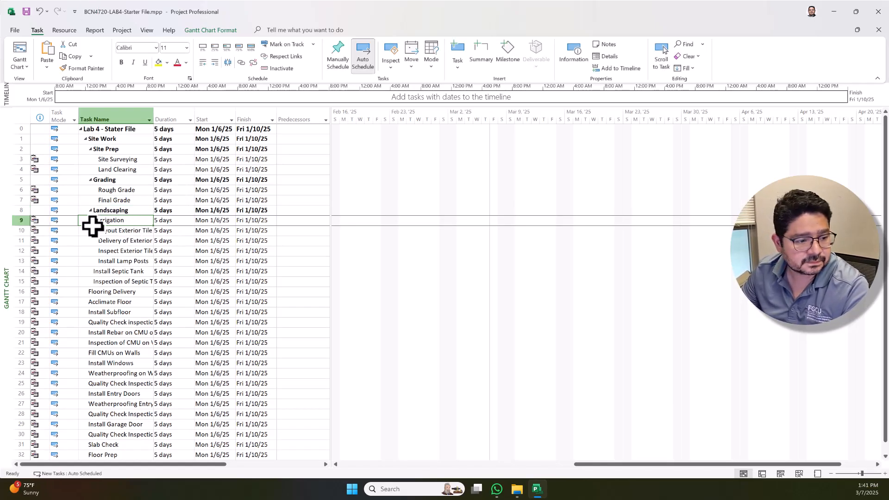
Widen the Task Name column enough to show the full task names
{"action": "left_click", "coordinate": [38, 221]}
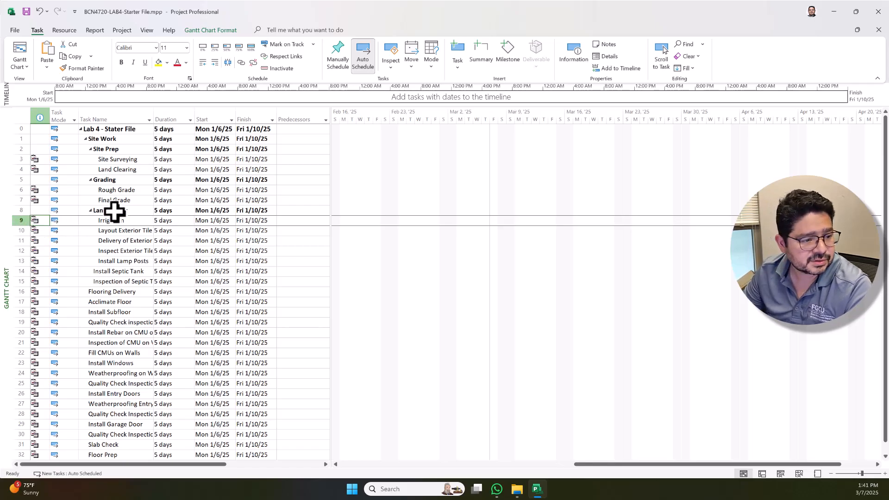
{"action": "left_click", "coordinate": [114, 230]}
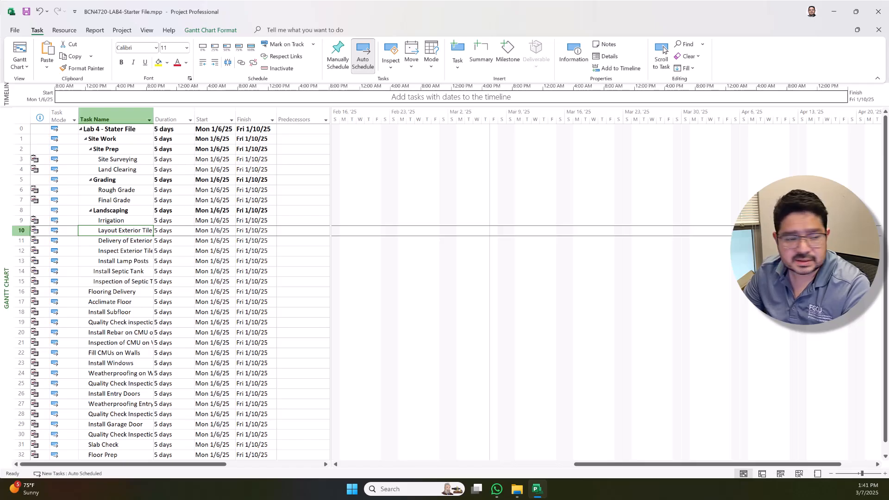
{"action": "left_click", "coordinate": [128, 241], "text": "shift"}
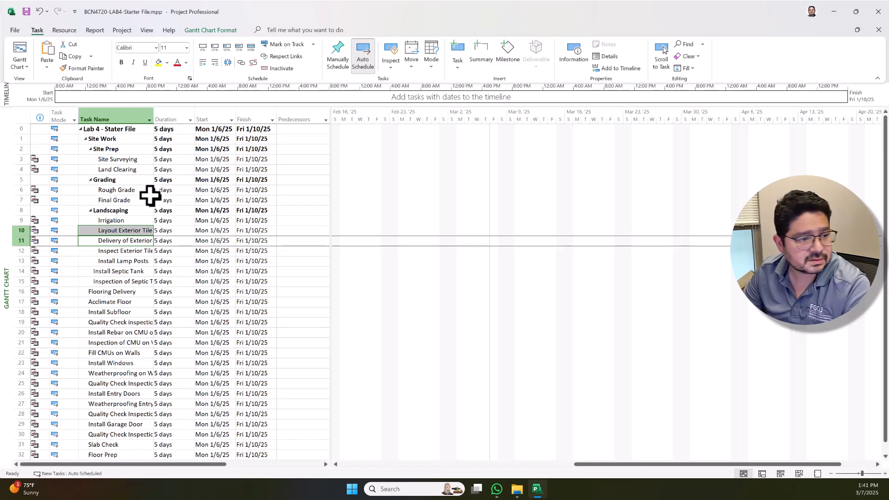
{"action": "left_click", "coordinate": [119, 250]}
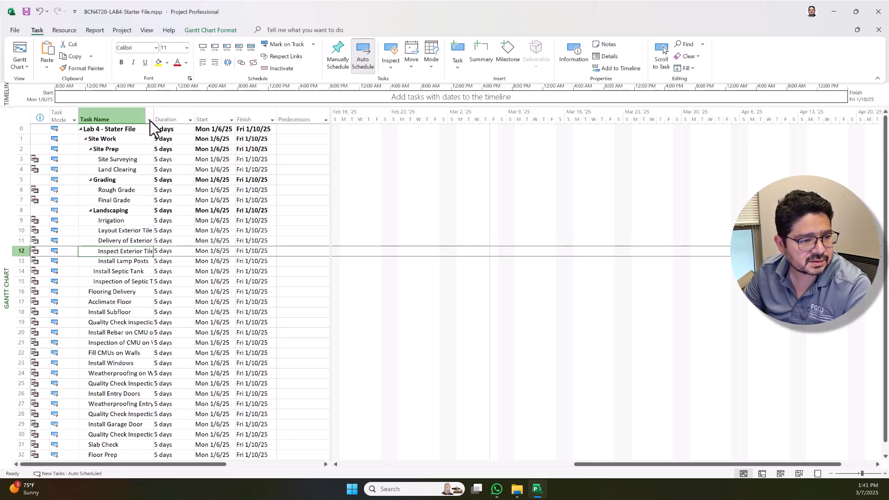
{"action": "left_click_drag", "start_coordinate": [153, 118], "coordinate": [215, 130]}
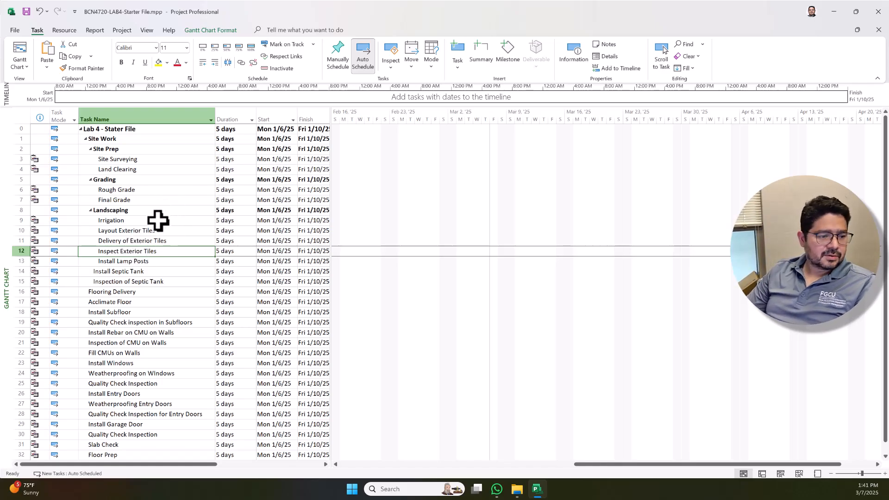
Group Layout Exterior Tiles and Delivery of Exterior Tiles under a new summary task named Exterior Tiles
{"action": "left_click_drag", "start_coordinate": [153, 231], "coordinate": [157, 240]}
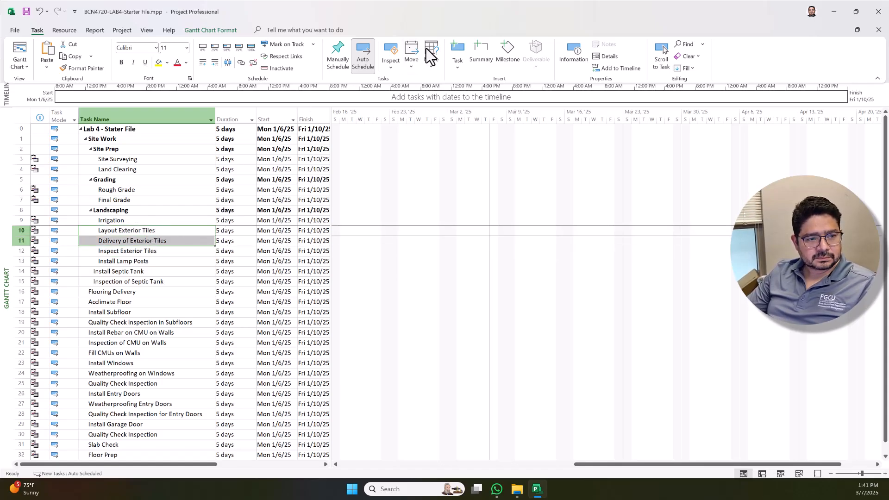
{"action": "left_click", "coordinate": [471, 54]}
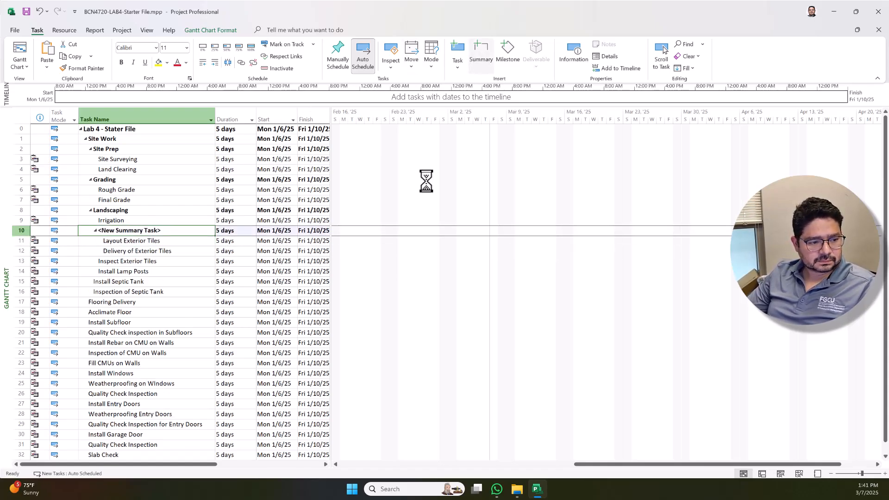
{"action": "double_click", "coordinate": [130, 233]}
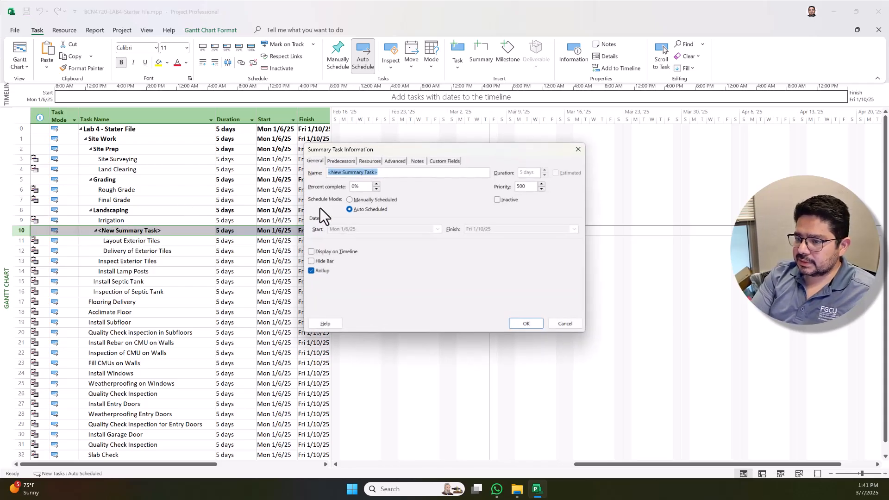
{"action": "type", "text": "Exterio"}
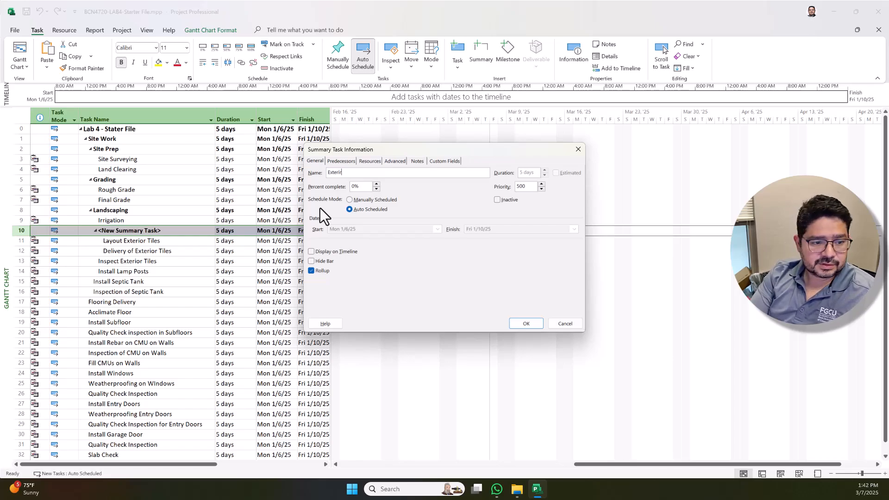
{"action": "type", "text": "r"}
{"action": "type", "text": " Tiles"}
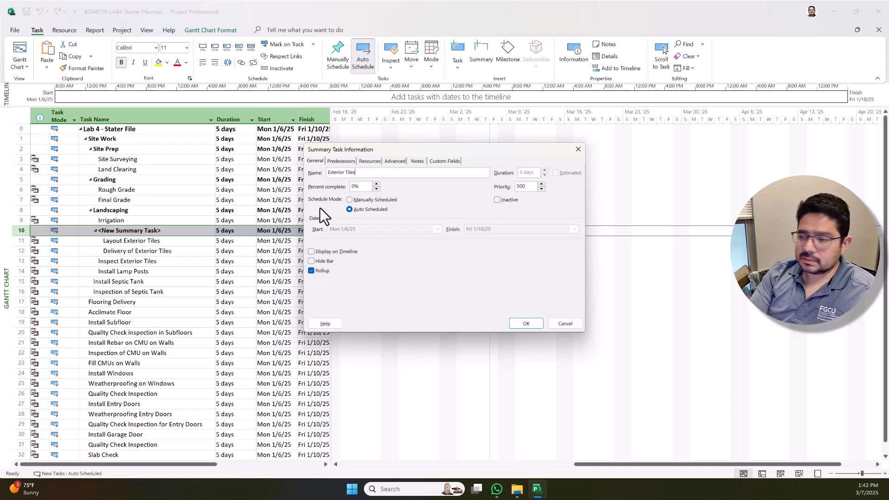
{"action": "key", "text": "Return"}
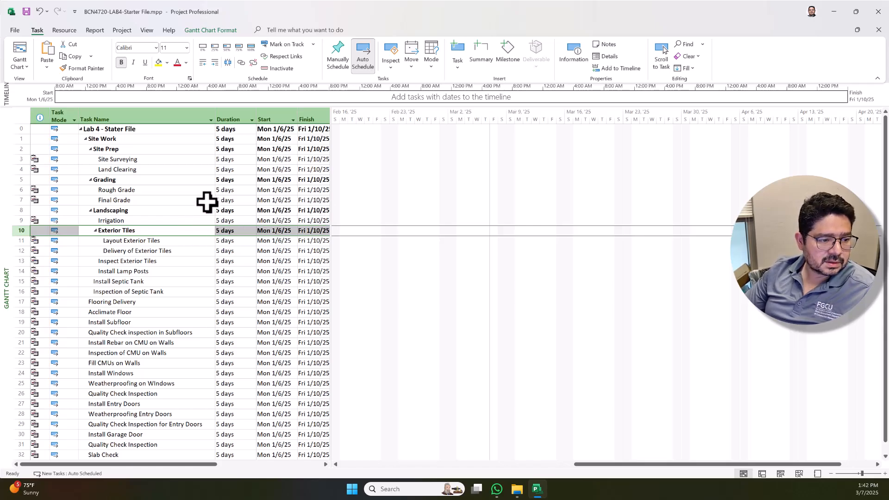
Insert a summary task named Hardscapes one level above Exterior Tiles
{"action": "left_click", "coordinate": [484, 56]}
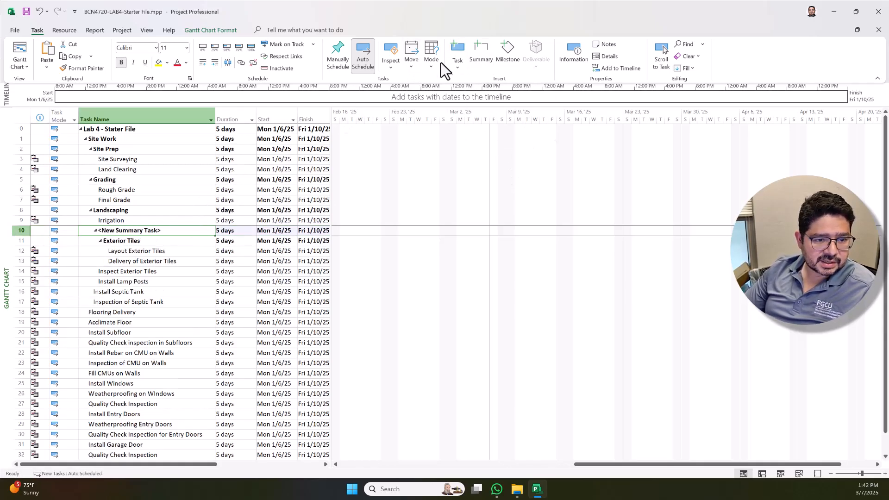
{"action": "type", "text": "Hardscape"}
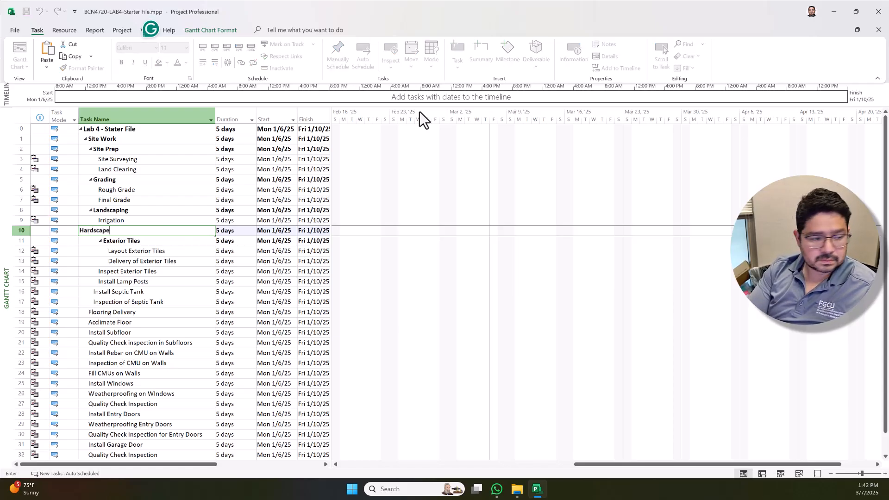
{"action": "type", "text": "s"}
{"action": "key", "text": "Return"}
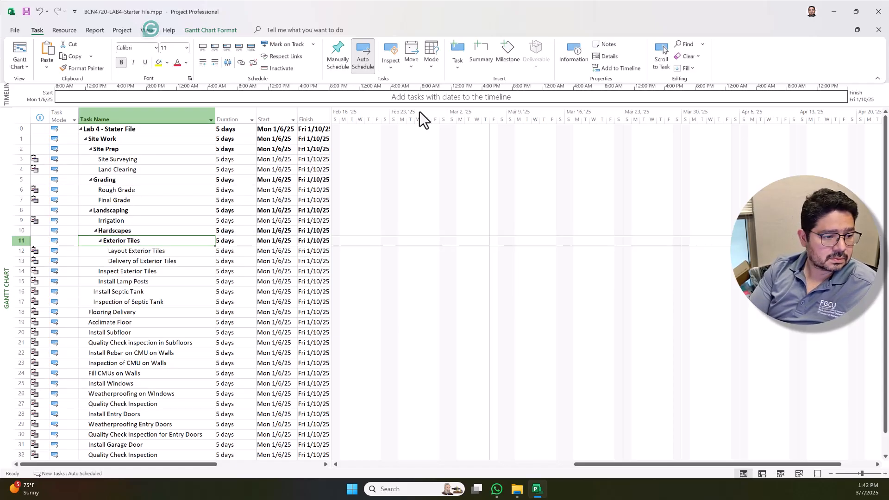
Indent Inspect Exterior Tiles one level to make it a subtask of Exterior Tiles
{"action": "left_click", "coordinate": [175, 276]}
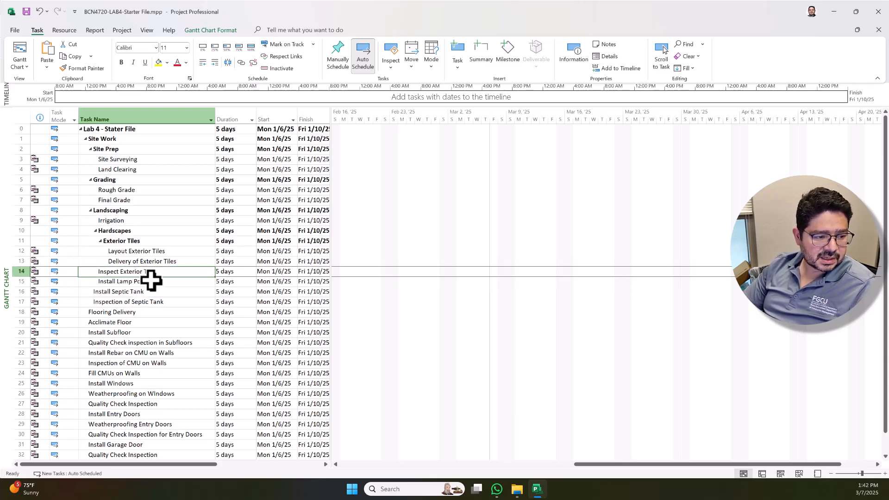
{"action": "left_click", "coordinate": [123, 240]}
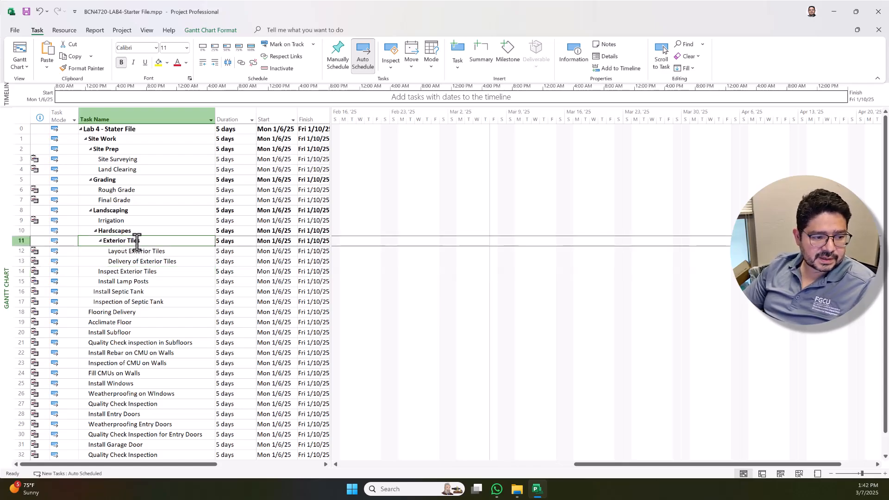
{"action": "left_click", "coordinate": [136, 273]}
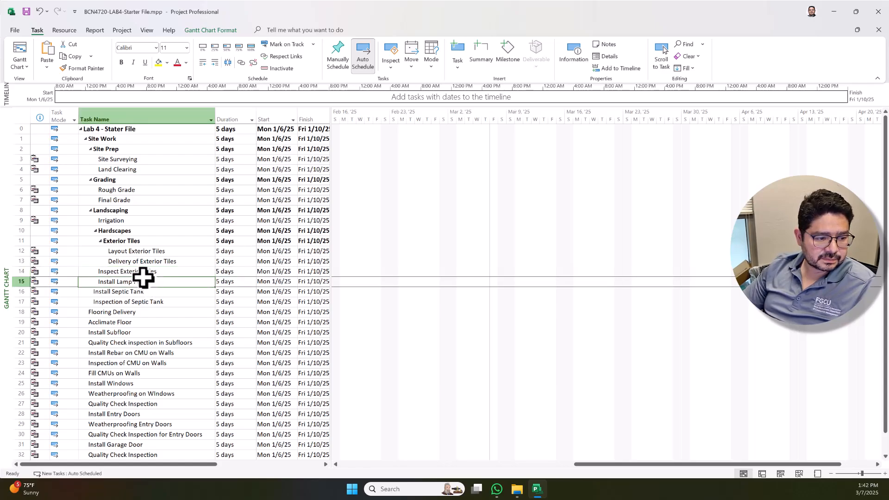
{"action": "left_click", "coordinate": [215, 62]}
{"action": "left_click", "coordinate": [217, 60]}
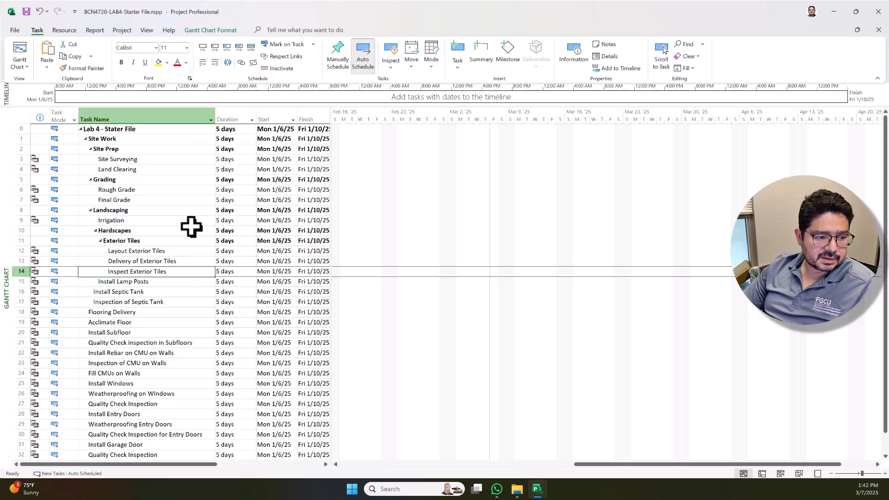
Place Install Lamp Posts under a new summary task named Lamp Post
{"action": "left_click", "coordinate": [167, 284]}
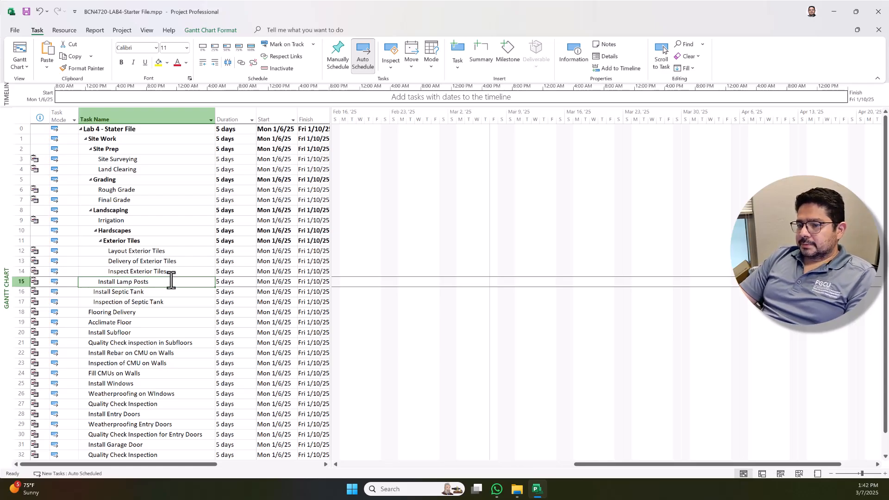
{"action": "left_click", "coordinate": [479, 51]}
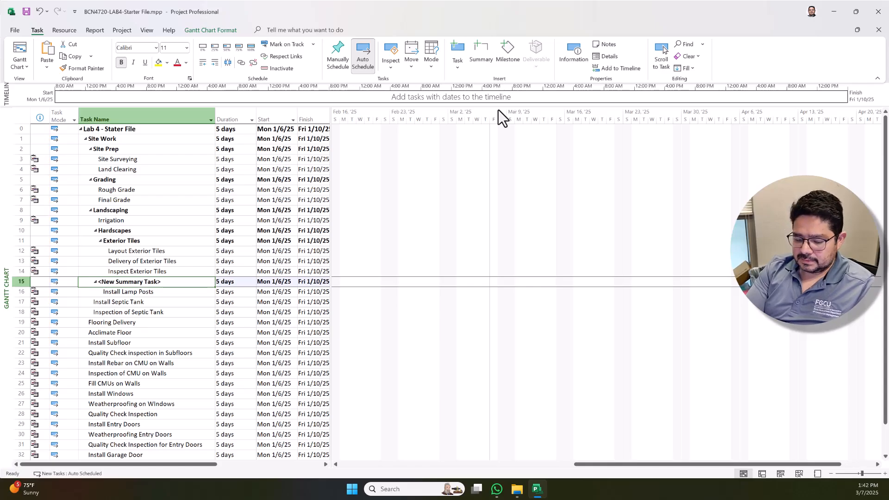
{"action": "type", "text": "Kamp Post"}
{"action": "key", "text": "Return"}
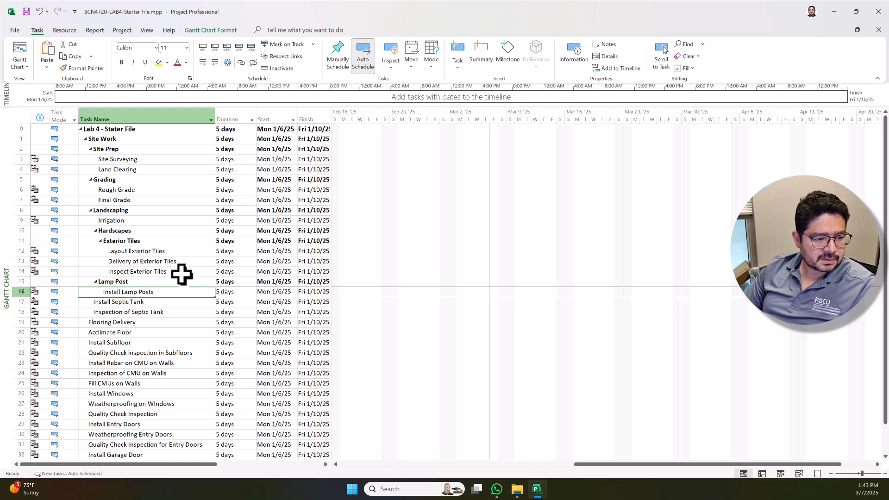
Insert a summary task named Lighting one level above Lamp Post
{"action": "left_click", "coordinate": [177, 279]}
{"action": "left_click", "coordinate": [482, 52]}
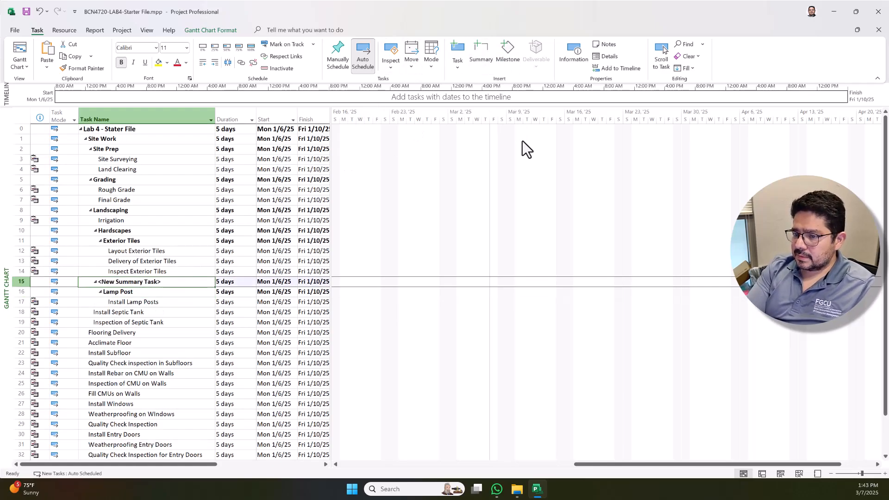
{"action": "type", "text": "Lighting"}
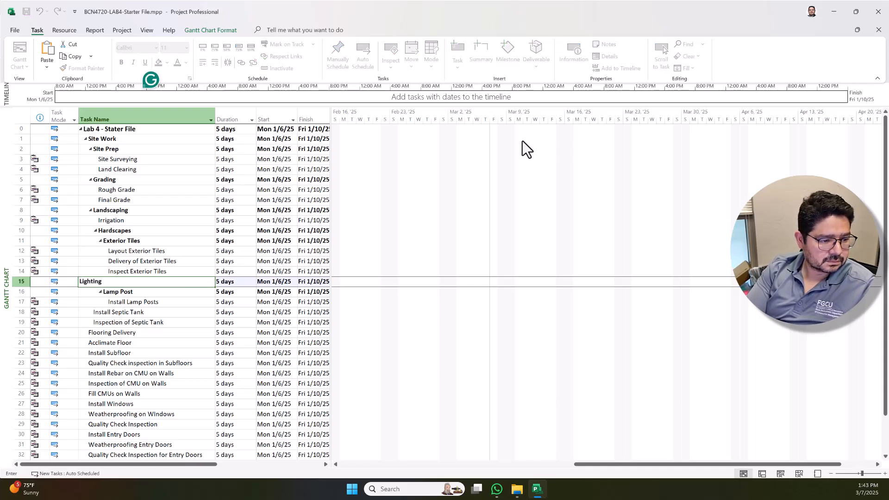
{"action": "key", "text": "Return"}
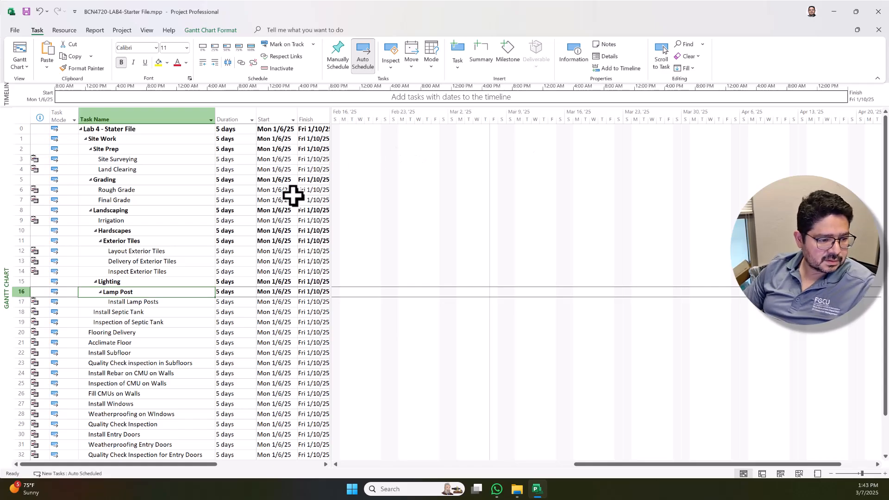
{"action": "left_click", "coordinate": [169, 282]}
{"action": "type", "text": "Li"}
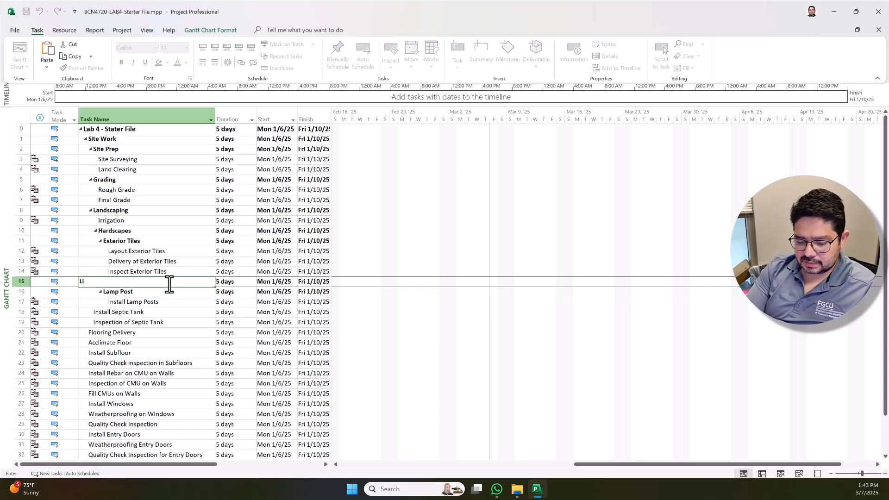
{"action": "type", "text": "ghthing"}
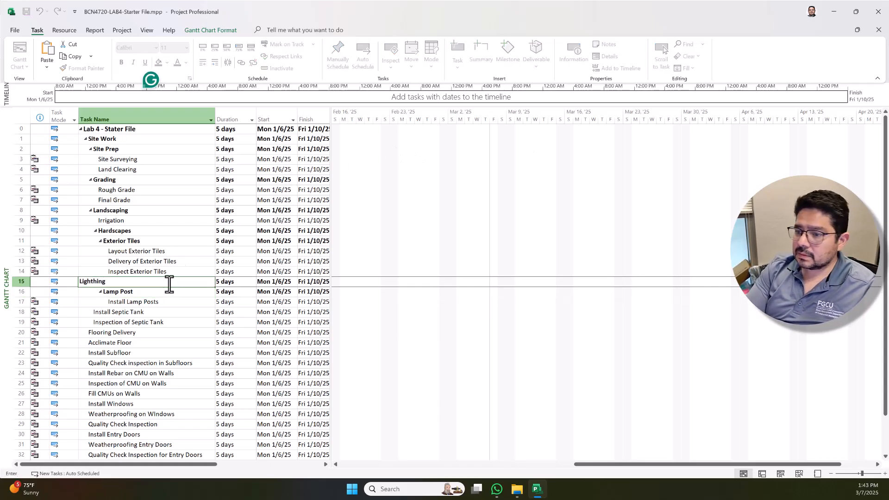
{"action": "key", "text": "Escape"}
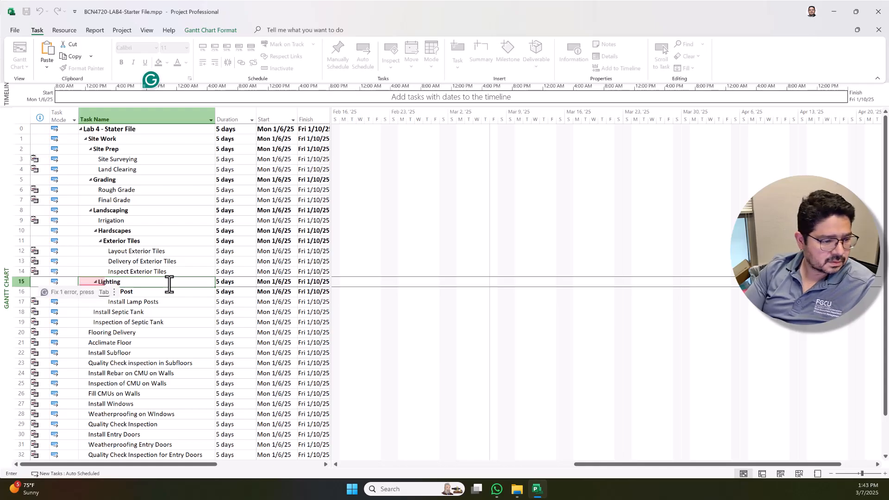
{"action": "key", "text": "Left"}
{"action": "key", "text": "Left"}
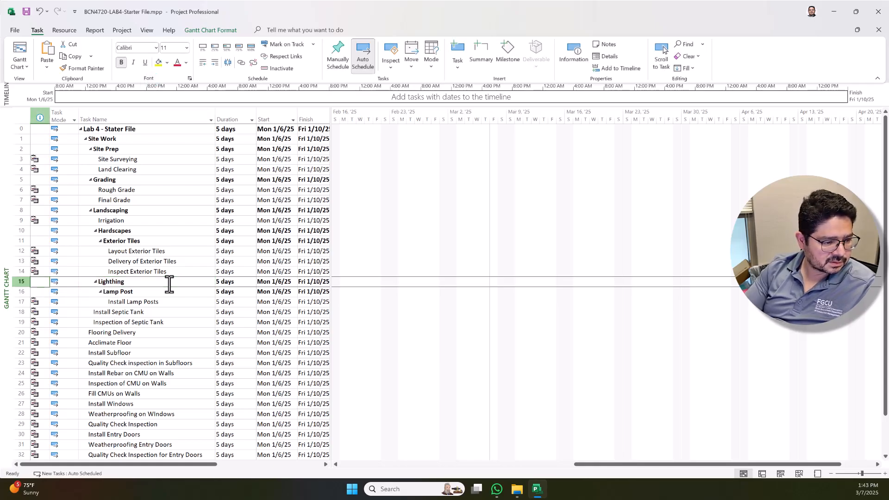
Correct the name of the summary task above Lamp Post to Lighting
{"action": "double_click", "coordinate": [113, 280]}
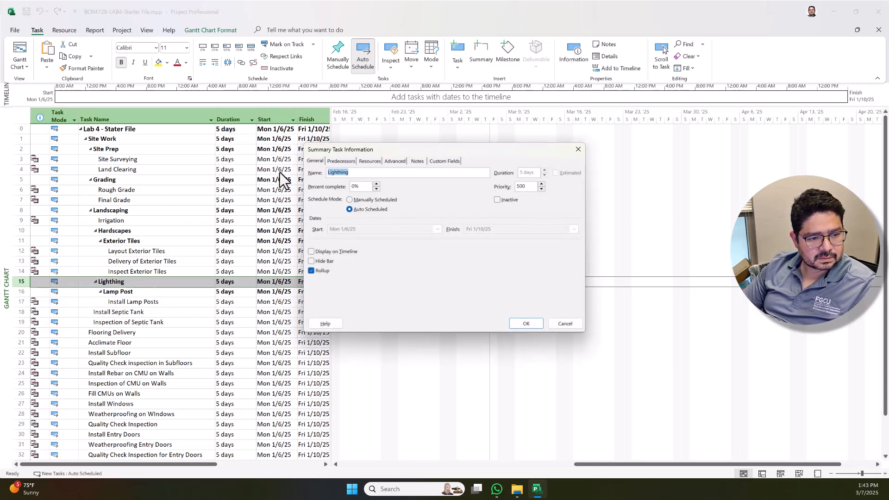
{"action": "type", "text": "Lighting"}
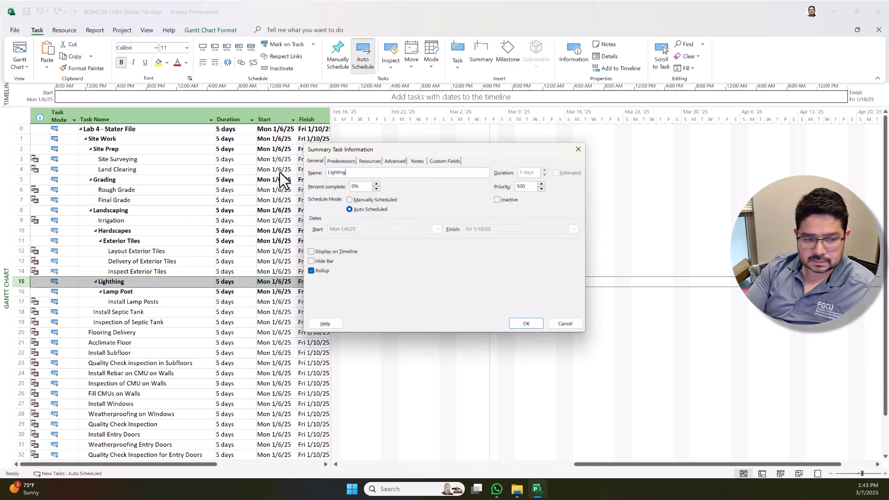
{"action": "key", "text": "Return"}
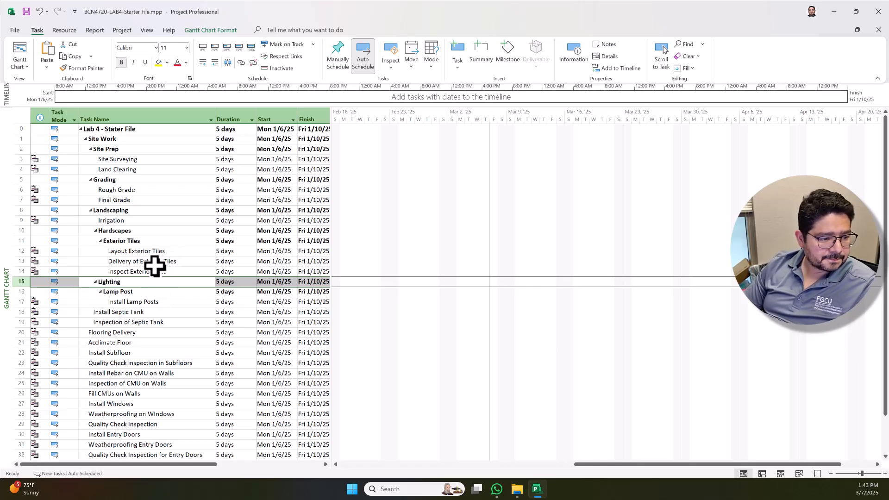
{"action": "left_click", "coordinate": [144, 293]}
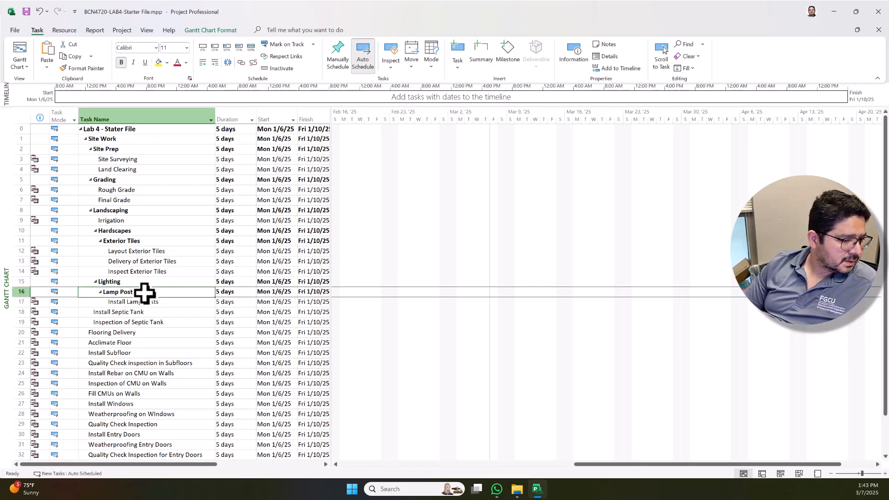
Group Install Septic Tank and Inspection of Septic Tank under a new summary task named Septic
{"action": "left_click", "coordinate": [104, 231]}
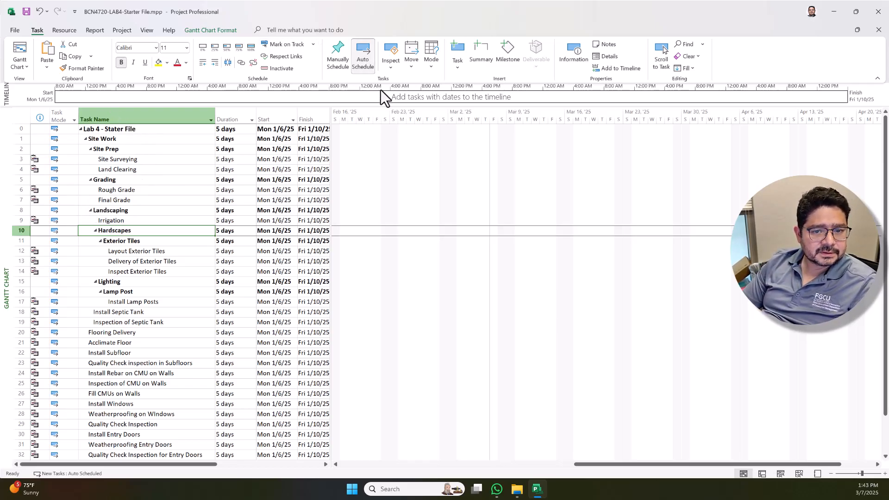
{"action": "scroll", "coordinate": [165, 281], "scroll_direction": "down", "scroll_amount": 2}
{"action": "left_click", "coordinate": [148, 251]}
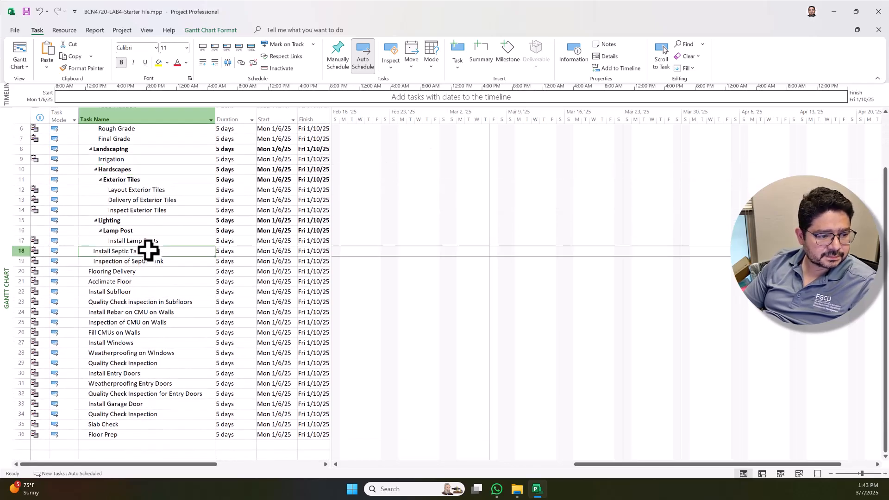
{"action": "left_click_drag", "start_coordinate": [159, 259], "coordinate": [161, 252]}
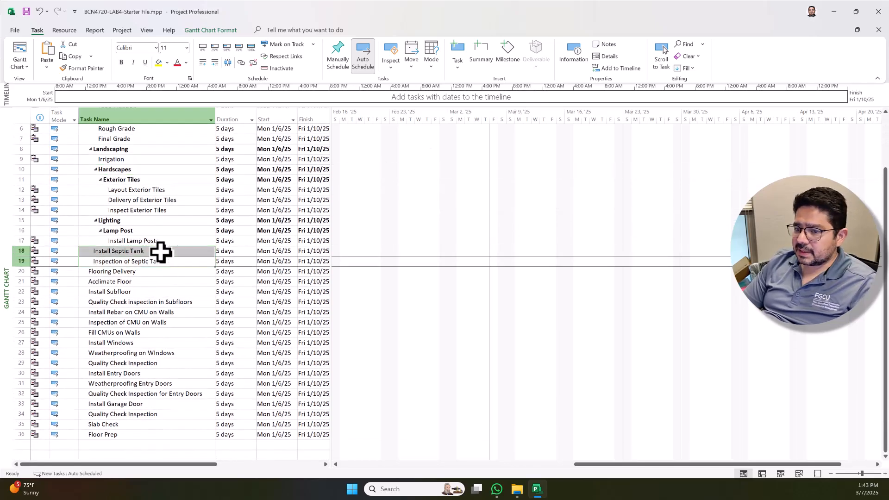
{"action": "left_click", "coordinate": [482, 53]}
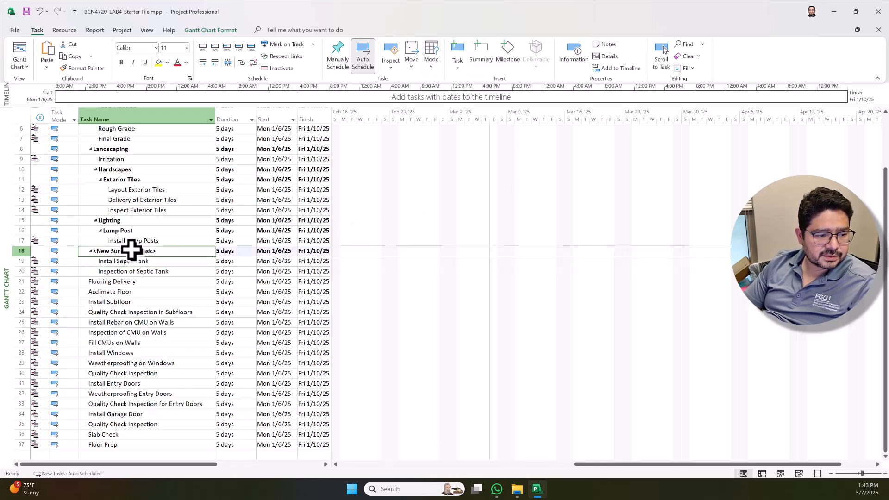
{"action": "type", "text": "Septic"}
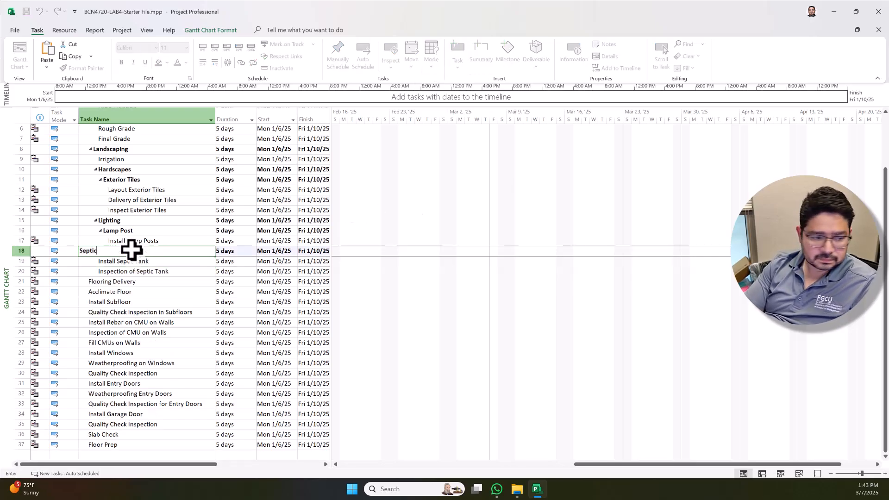
{"action": "key", "text": "Return"}
{"action": "scroll", "coordinate": [132, 248], "scroll_direction": "up", "scroll_amount": 2}
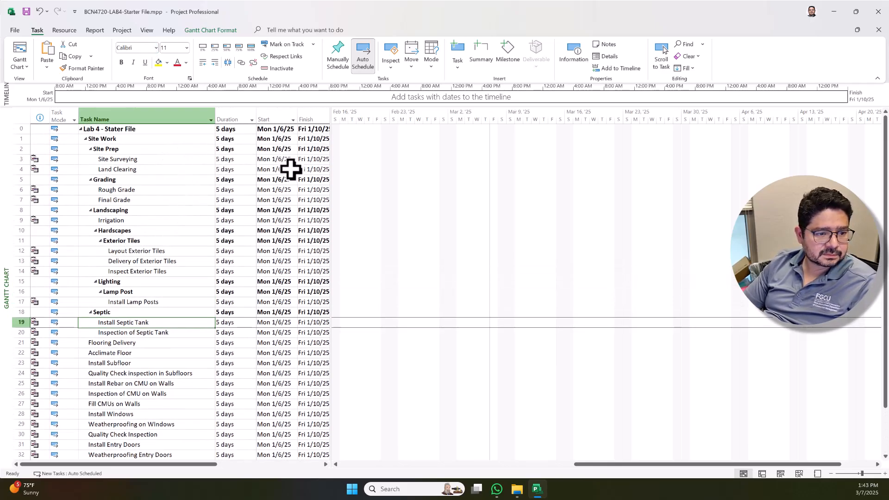
Widen the task table to show the Predecessors column and examine it beside the Site Prep tasks
{"action": "left_click_drag", "start_coordinate": [332, 126], "coordinate": [378, 121]}
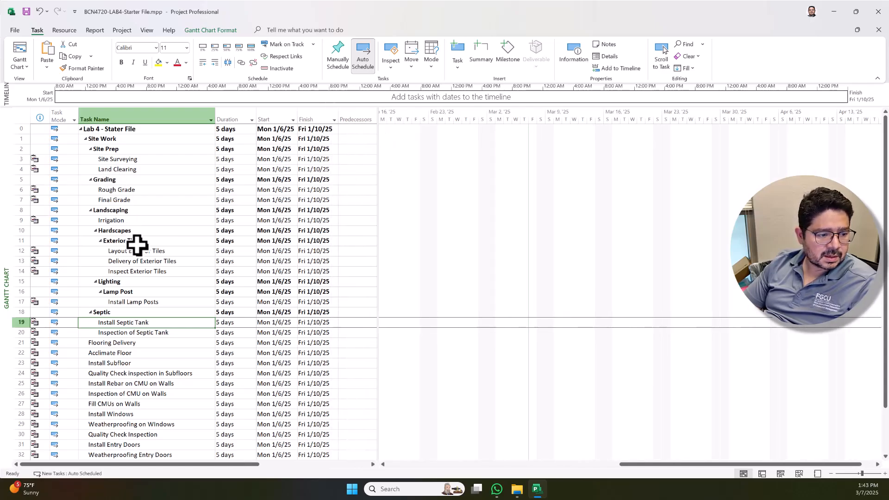
{"action": "scroll", "coordinate": [137, 243], "scroll_direction": "down", "scroll_amount": 3}
{"action": "scroll", "coordinate": [137, 242], "scroll_direction": "up", "scroll_amount": 3}
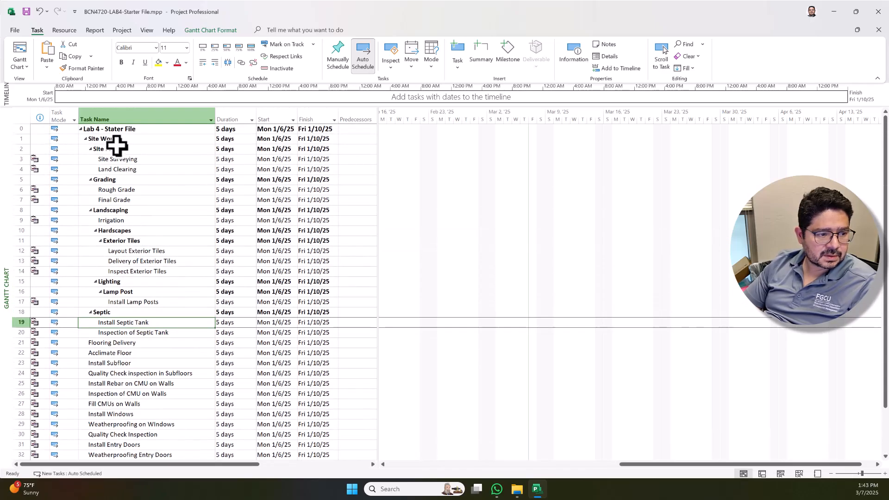
{"action": "left_click", "coordinate": [128, 159]}
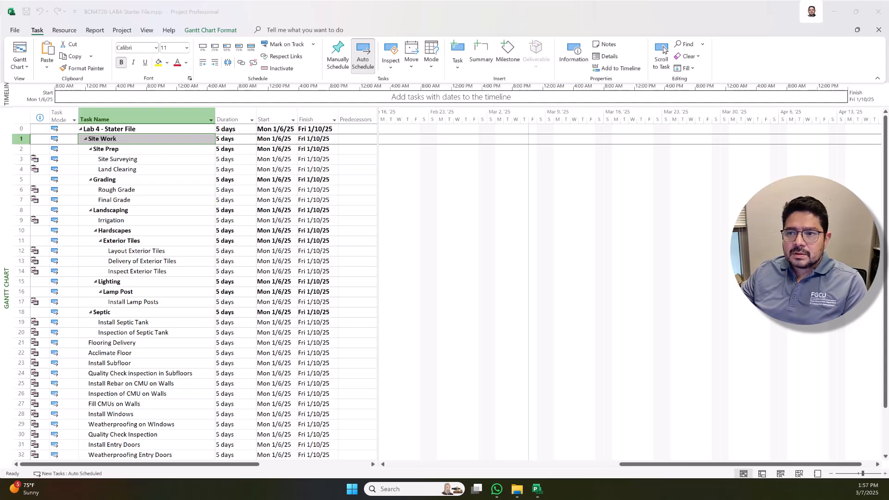
{"action": "left_click", "coordinate": [490, 7]}
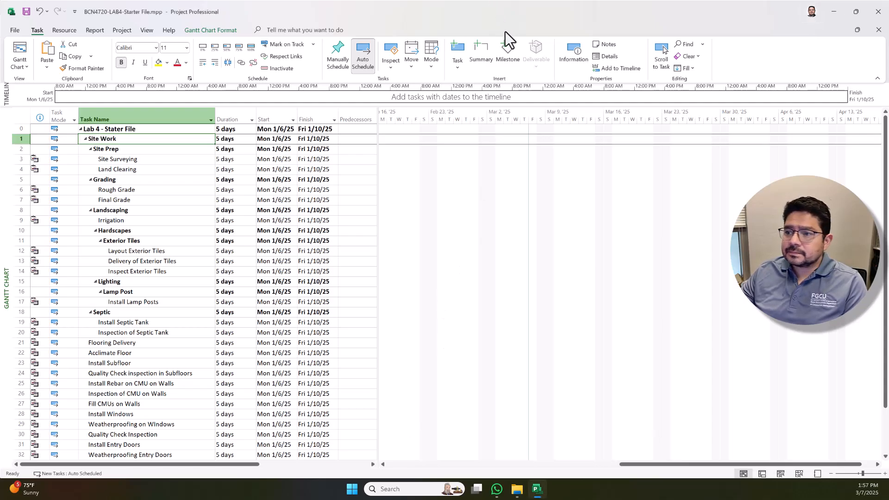
{"action": "left_click", "coordinate": [185, 160]}
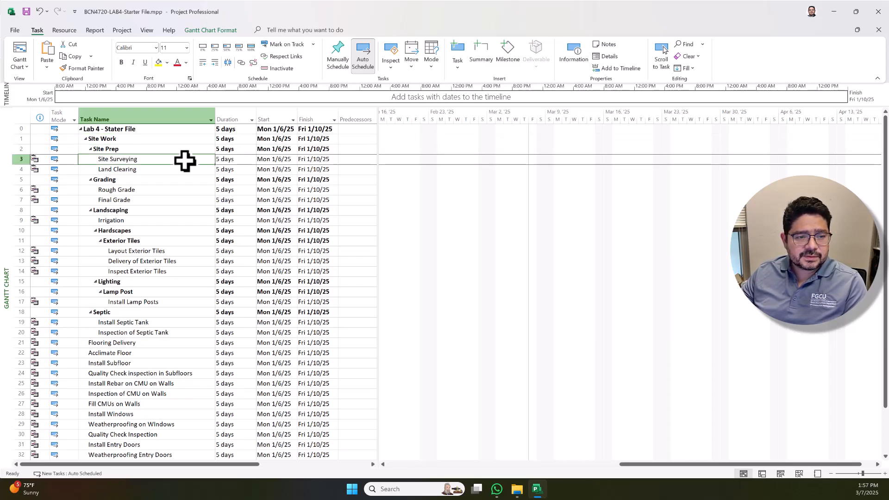
{"action": "left_click", "coordinate": [358, 160]}
{"action": "left_click", "coordinate": [370, 170]}
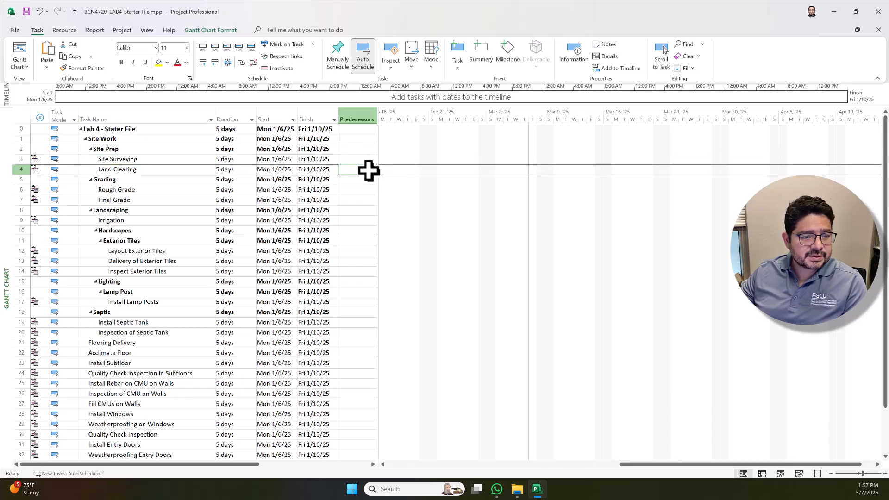
{"action": "left_click", "coordinate": [365, 159]}
Widen the task table past Resource Names and add a Successors column after it
{"action": "left_click_drag", "start_coordinate": [377, 116], "coordinate": [426, 133]}
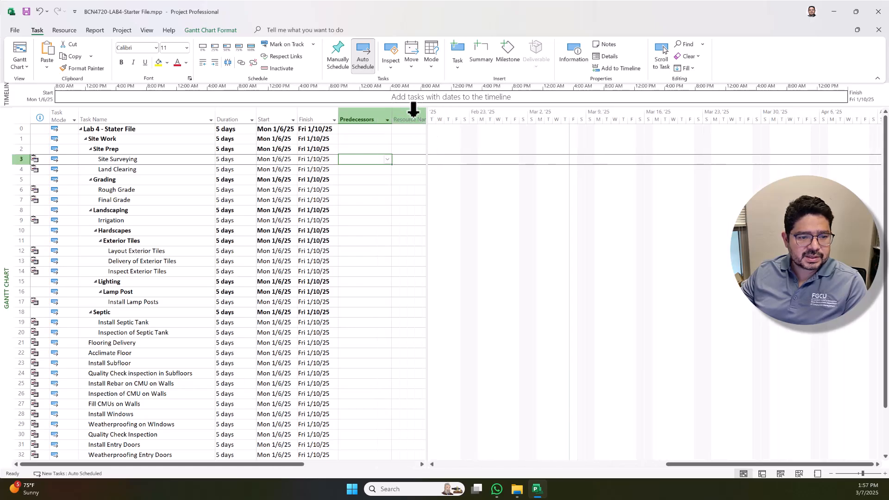
{"action": "left_click", "coordinate": [388, 120]}
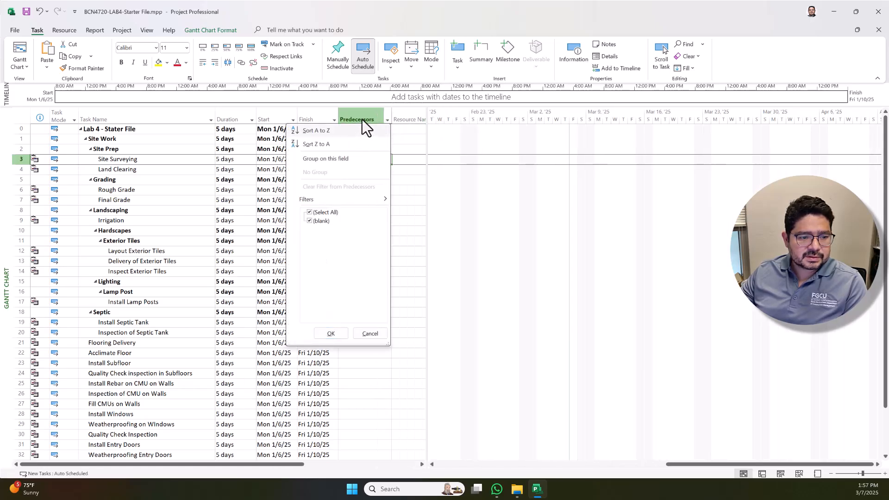
{"action": "left_click", "coordinate": [362, 120]}
{"action": "left_click", "coordinate": [364, 119]}
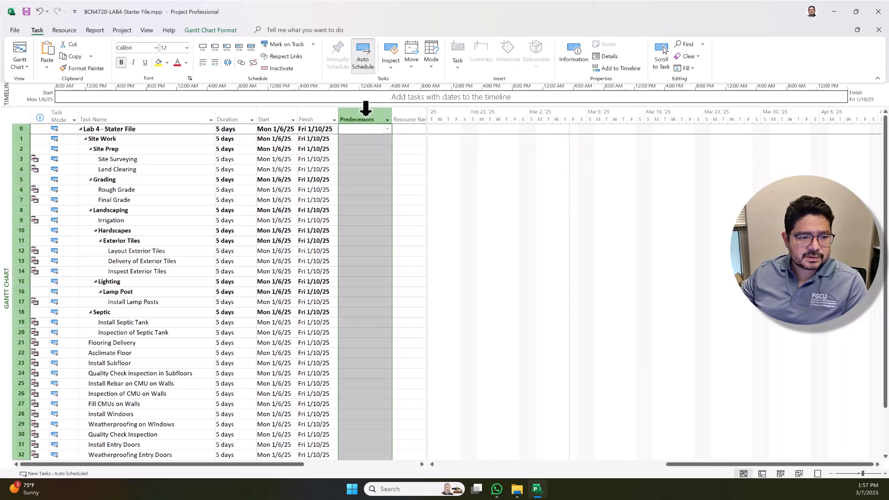
{"action": "left_click", "coordinate": [402, 116]}
{"action": "left_click", "coordinate": [401, 113]}
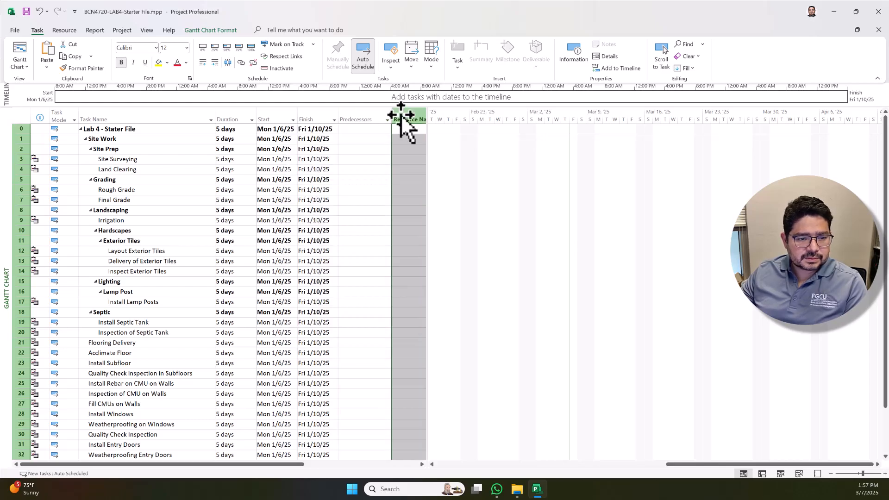
{"action": "left_click_drag", "start_coordinate": [429, 134], "coordinate": [501, 147]}
{"action": "left_click", "coordinate": [481, 120]}
{"action": "left_click", "coordinate": [480, 113]}
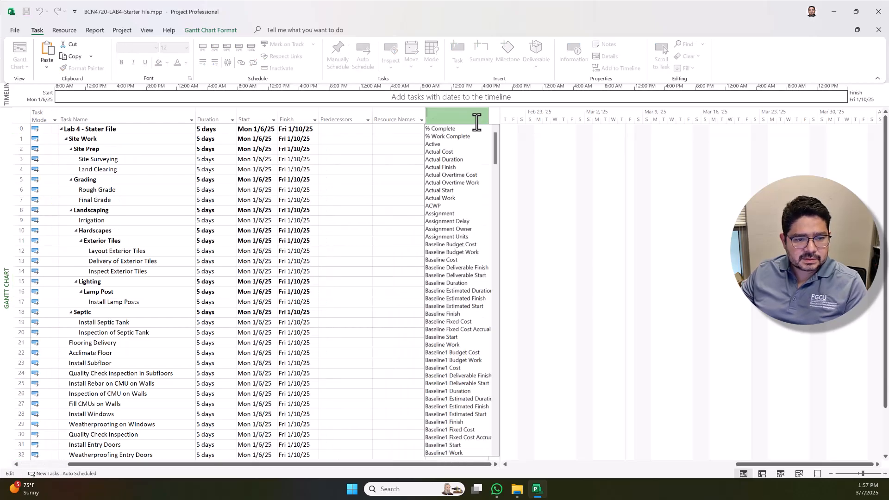
{"action": "type", "text": "Successors"}
{"action": "key", "text": "Return"}
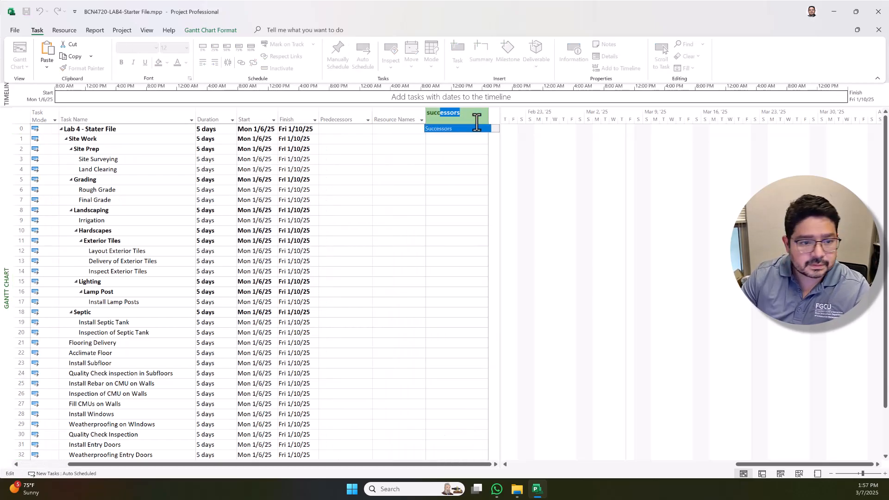
Hide the Predecessors and Resource Names columns and narrow the task table to end at Successors
{"action": "left_click", "coordinate": [368, 119]}
{"action": "left_click", "coordinate": [346, 116]}
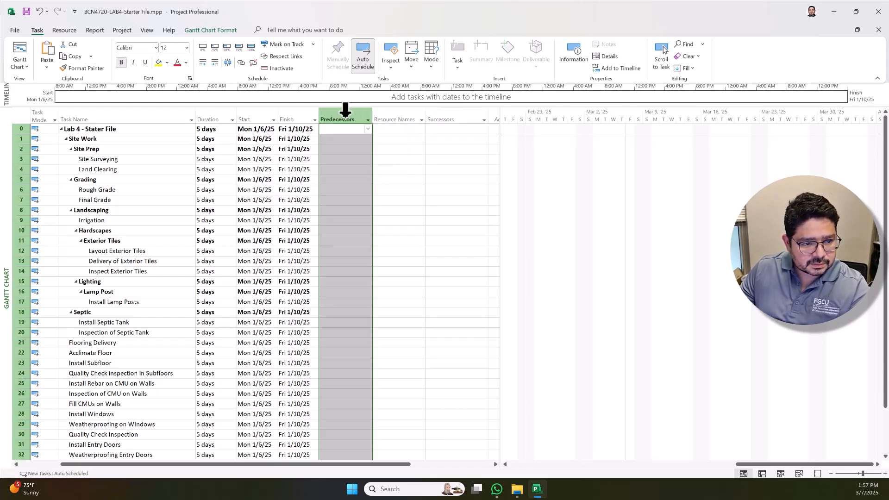
{"action": "right_click", "coordinate": [347, 118]}
{"action": "left_click", "coordinate": [377, 208]}
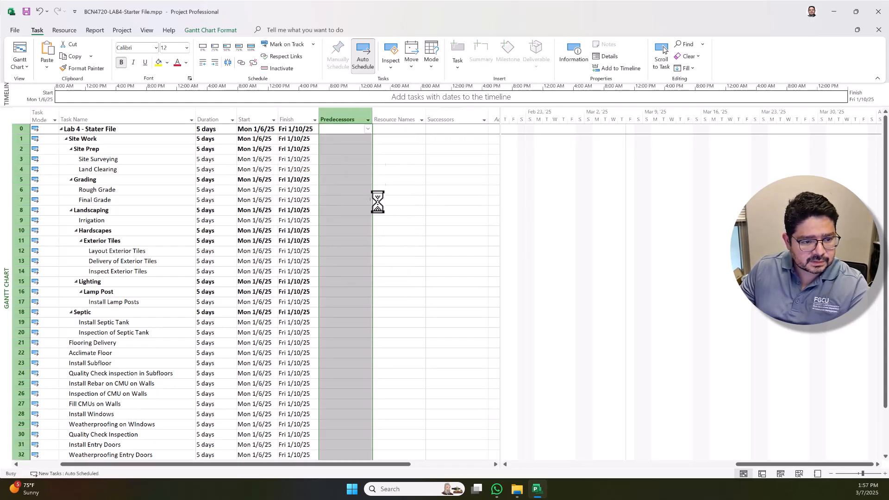
{"action": "right_click", "coordinate": [351, 119]}
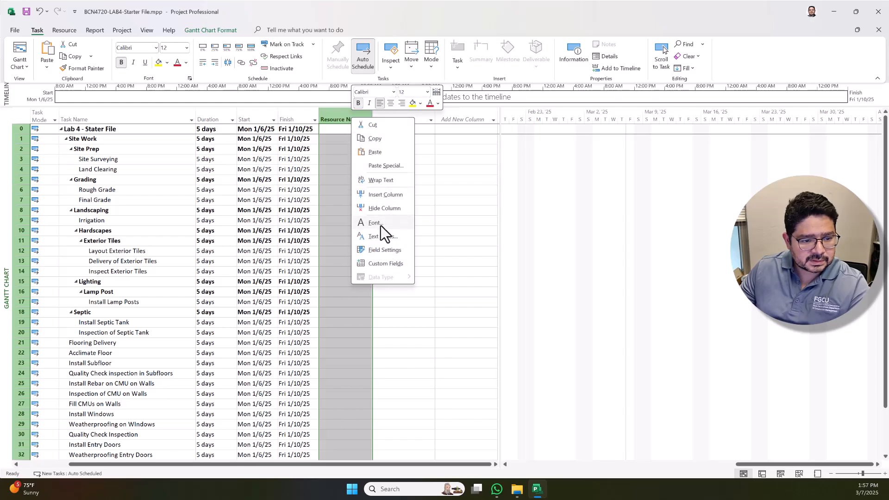
{"action": "left_click", "coordinate": [382, 209]}
{"action": "left_click_drag", "start_coordinate": [500, 115], "coordinate": [404, 132]}
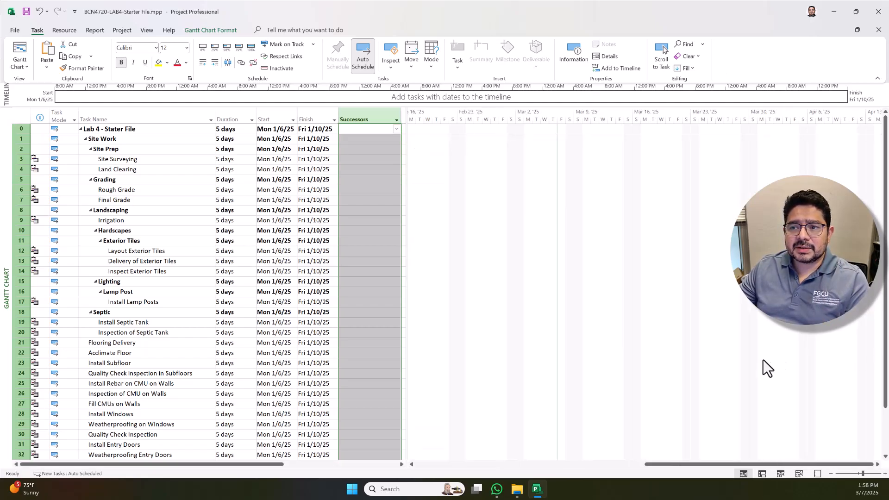
Set the Land Clearing duration to 10 days and bring its January bar into view in the Gantt chart
{"action": "left_click", "coordinate": [231, 169]}
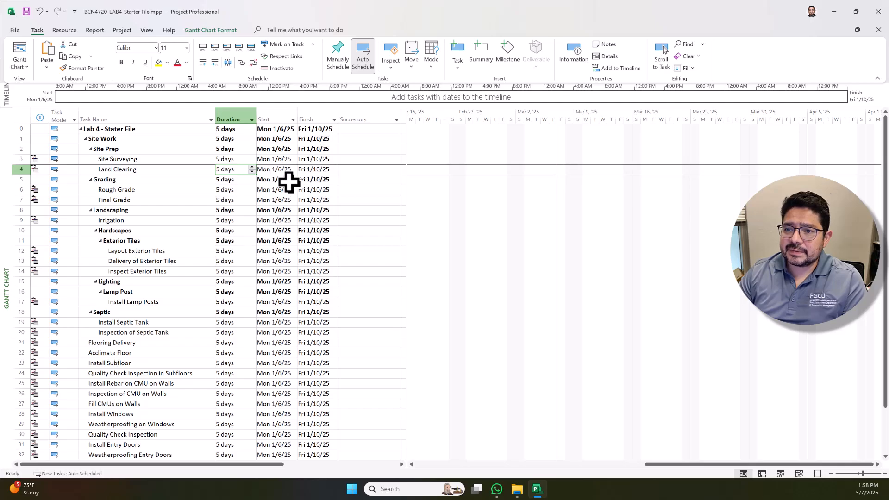
{"action": "type", "text": "10"}
{"action": "key", "text": "Return"}
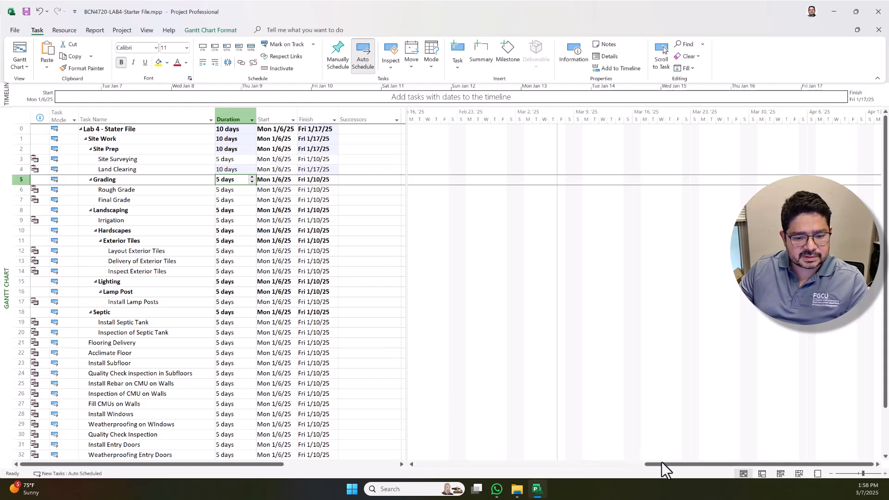
{"action": "left_click_drag", "start_coordinate": [649, 469], "coordinate": [482, 465]}
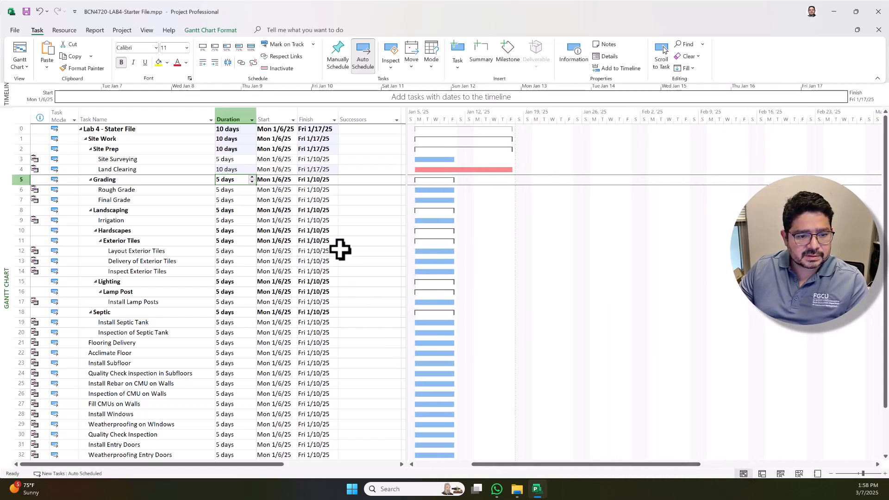
Set the durations of Rough Grade and Final Grade to 15 days each
{"action": "left_click", "coordinate": [230, 191]}
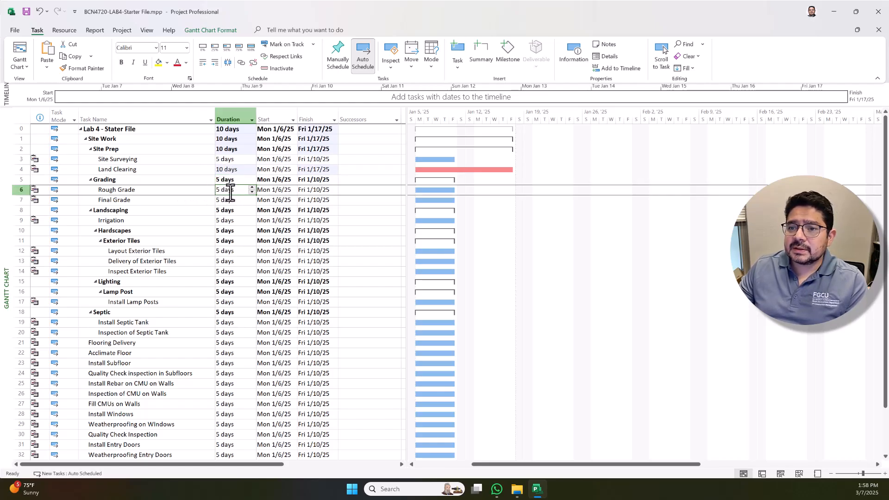
{"action": "type", "text": "15"}
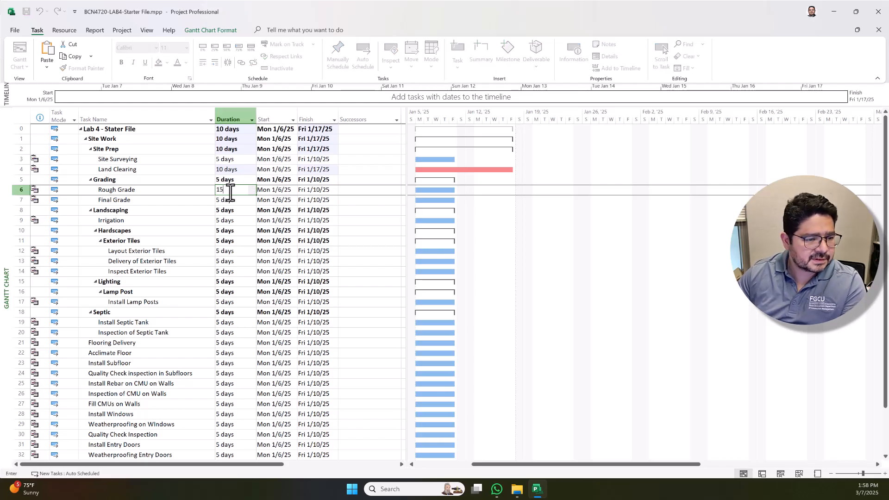
{"action": "key", "text": "Return"}
{"action": "type", "text": "15"}
{"action": "key", "text": "Return"}
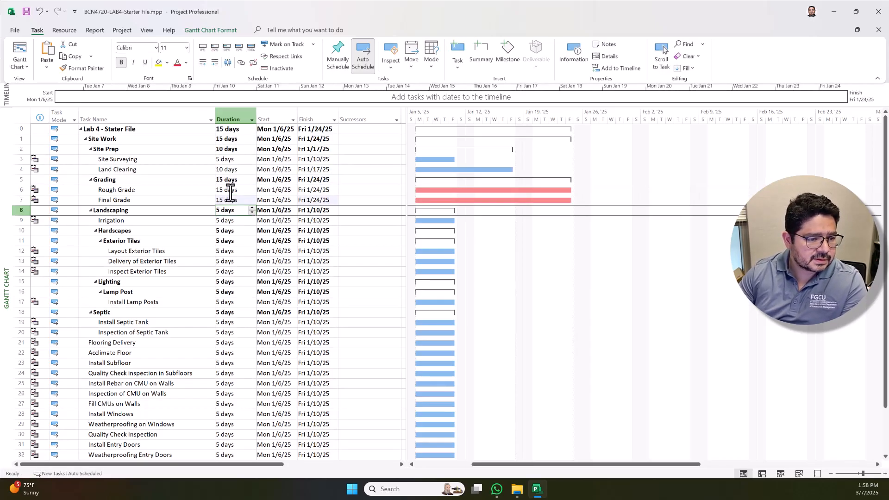
{"action": "left_click", "coordinate": [230, 219]}
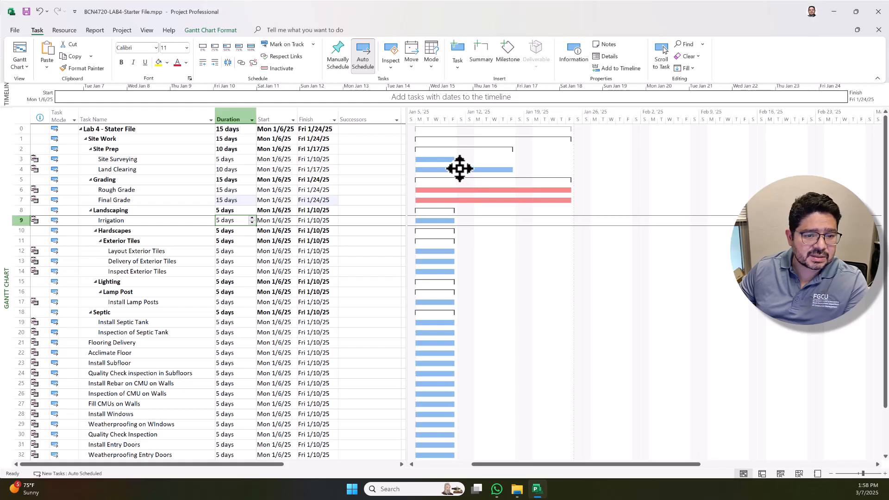
Link Site Surveying to Land Clearing by choosing task 4 as its successor
{"action": "mouse_move", "coordinate": [460, 168]}
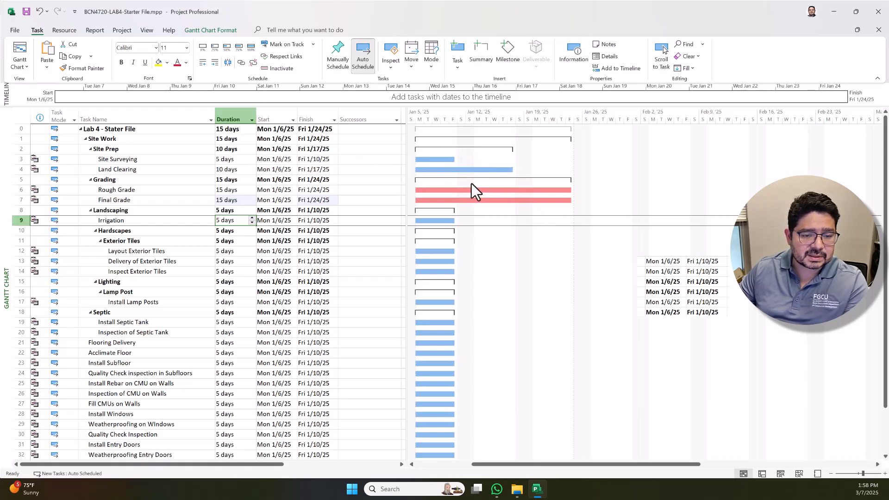
{"action": "mouse_move", "coordinate": [454, 189]}
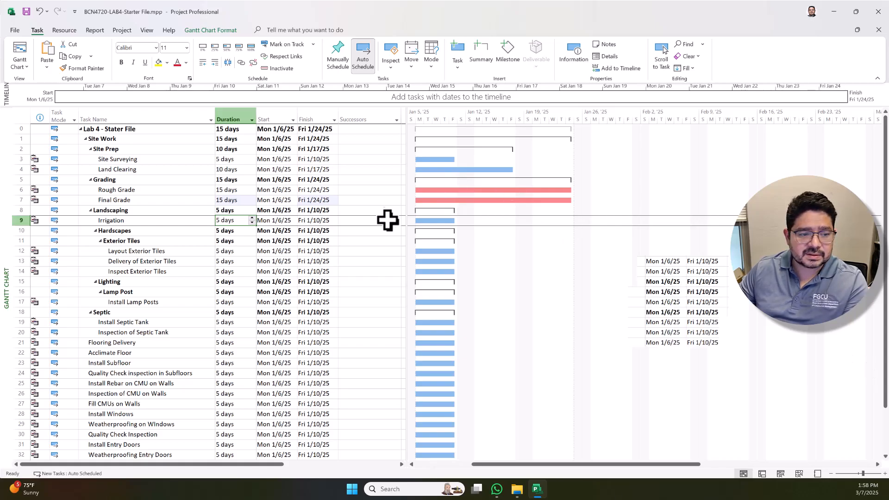
{"action": "left_click", "coordinate": [211, 159]}
{"action": "left_click", "coordinate": [379, 159]}
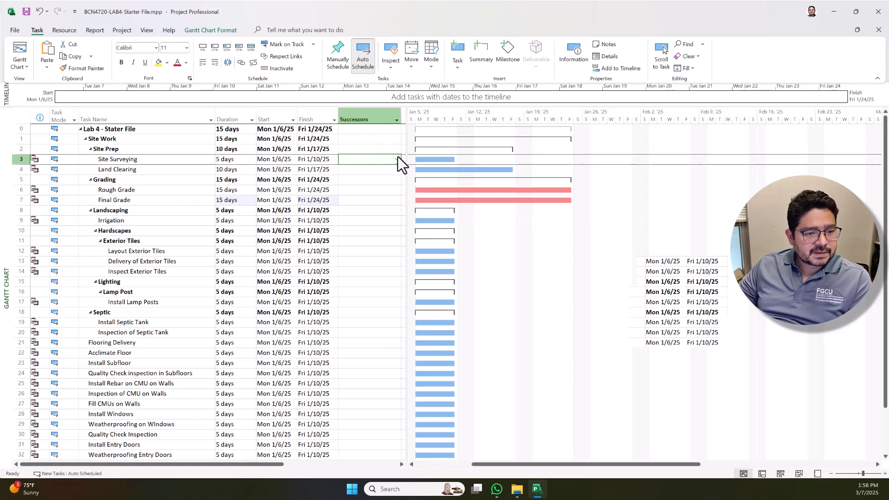
{"action": "left_click", "coordinate": [397, 158]}
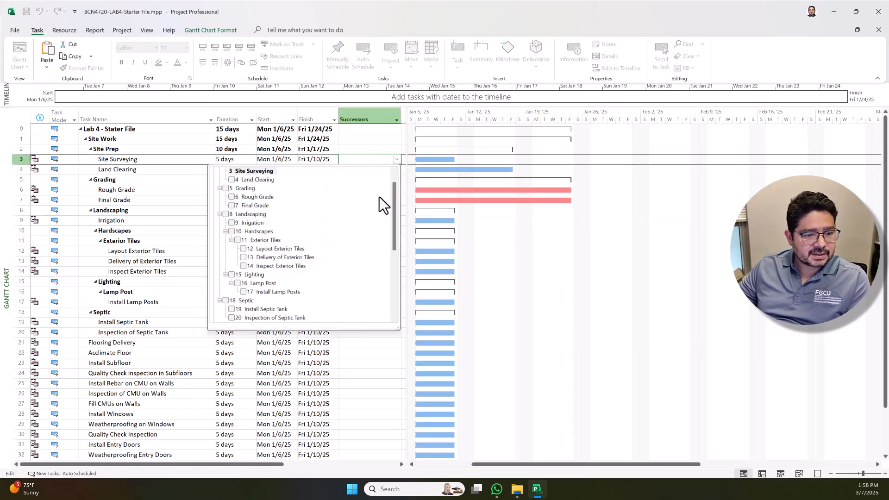
{"action": "left_click", "coordinate": [232, 179]}
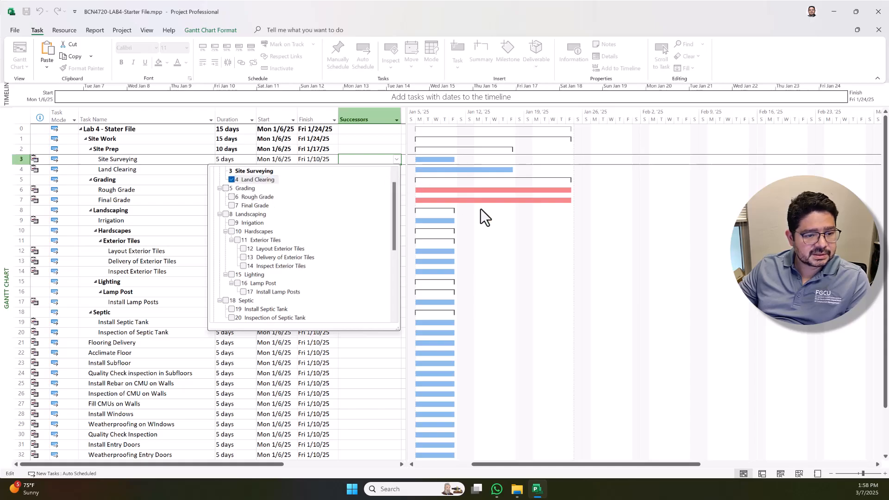
{"action": "left_click", "coordinate": [510, 289]}
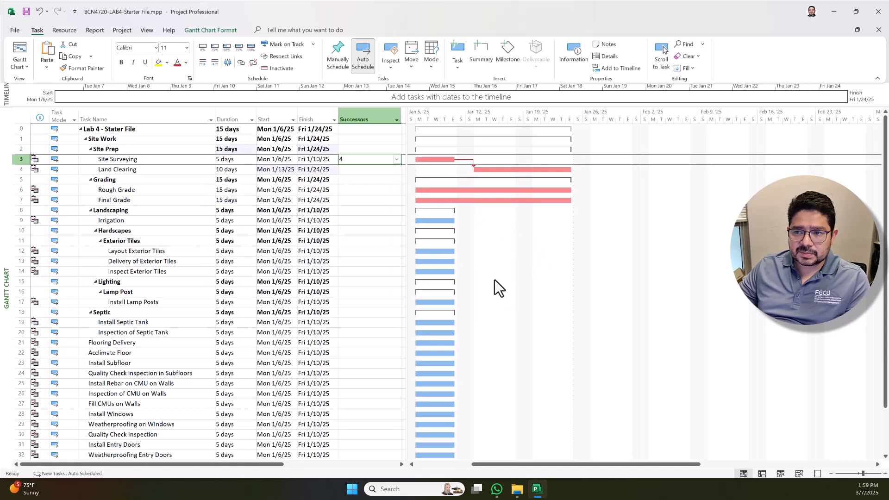
Link Land Clearing to Rough Grade by choosing task 6 as its successor
{"action": "left_click", "coordinate": [160, 169]}
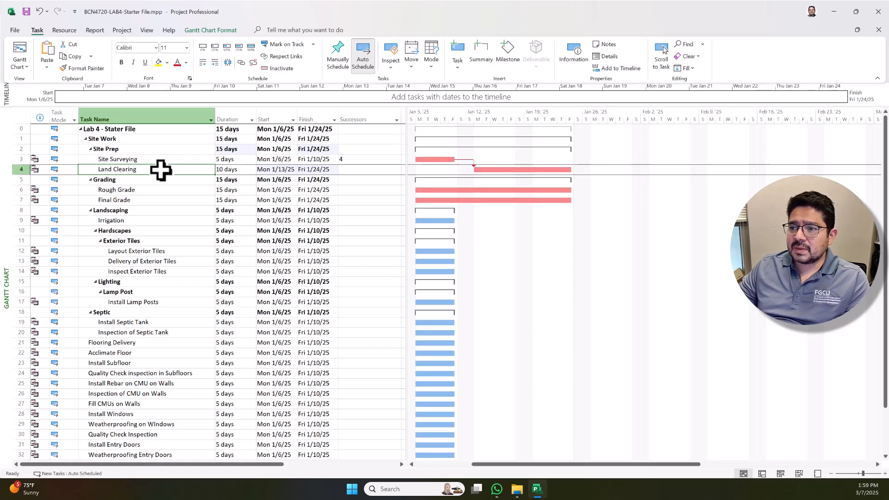
{"action": "left_click", "coordinate": [398, 169]}
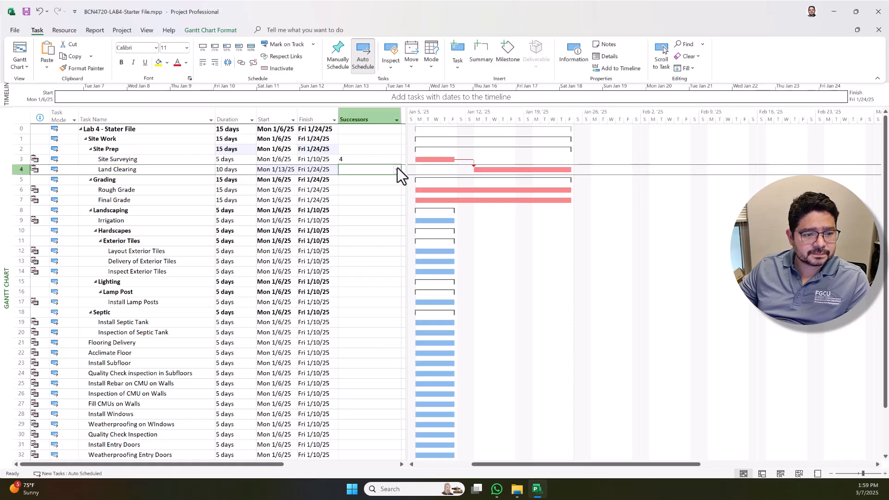
{"action": "left_click", "coordinate": [398, 169]}
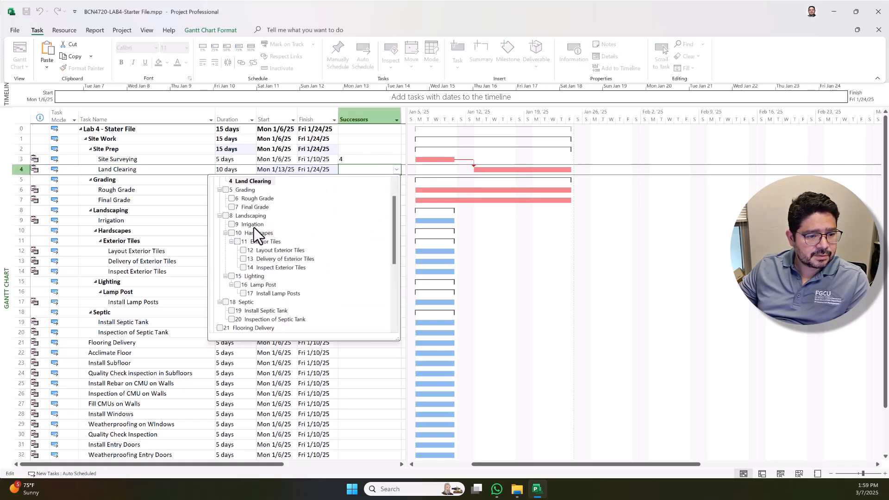
{"action": "left_click", "coordinate": [230, 199]}
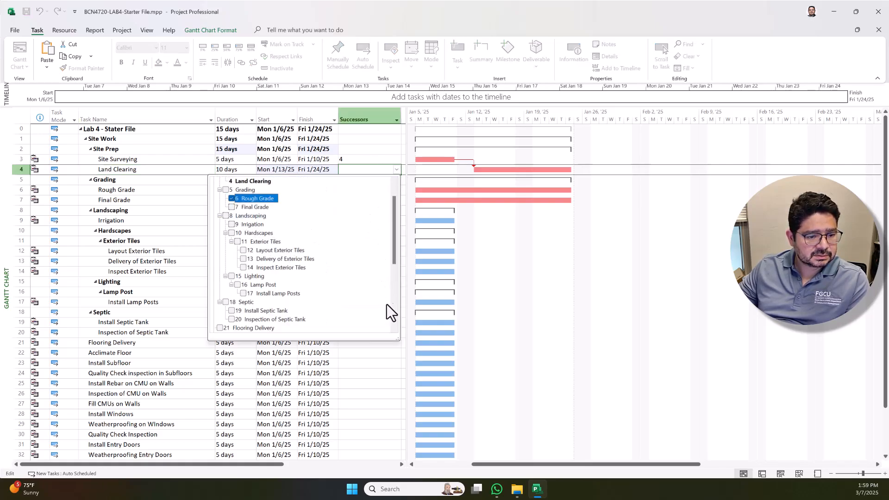
{"action": "key", "text": "Return"}
Clear the successors of Site Surveying and Land Clearing, and undo both deletions
{"action": "left_click", "coordinate": [388, 186]}
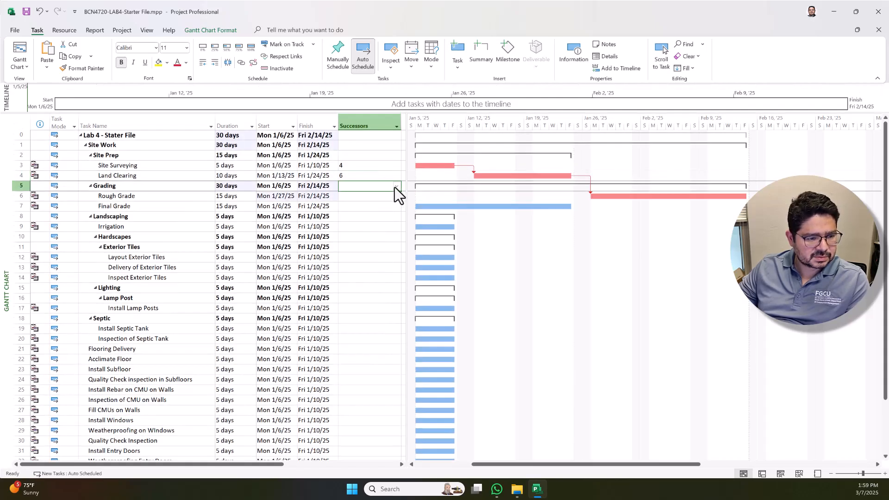
{"action": "left_click", "coordinate": [394, 176]}
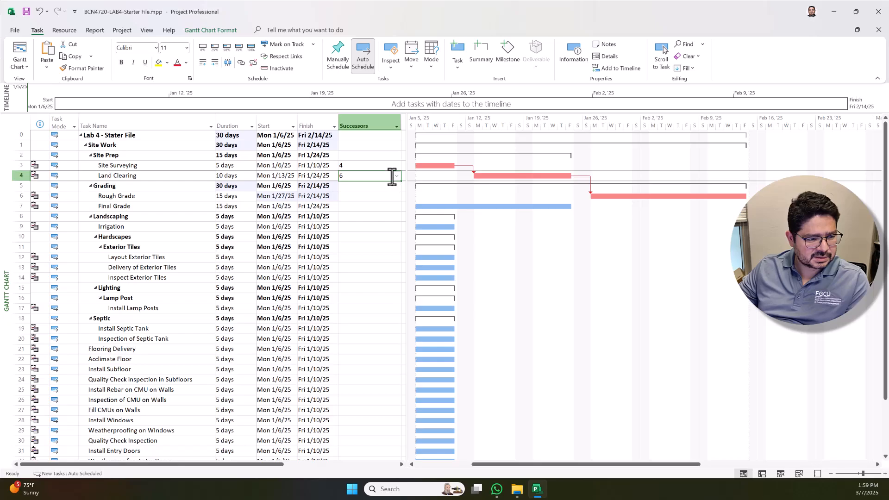
{"action": "left_click", "coordinate": [390, 167]}
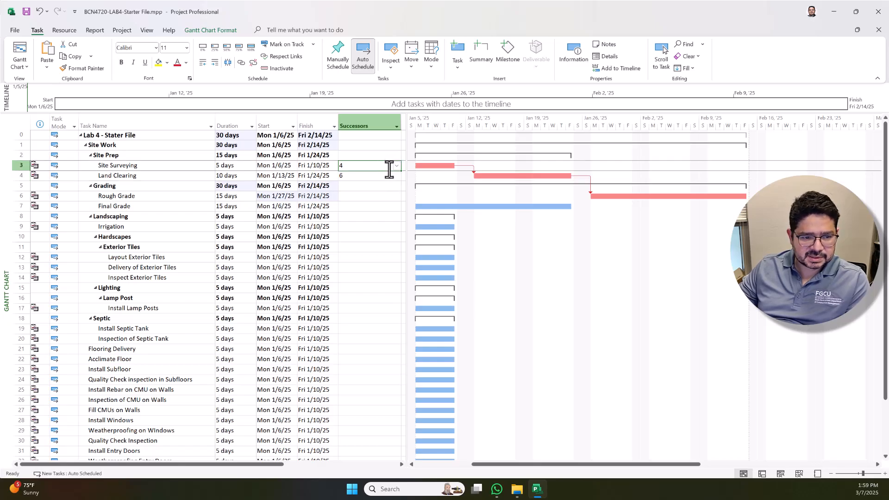
{"action": "key", "text": "Delete"}
{"action": "key", "text": "Down"}
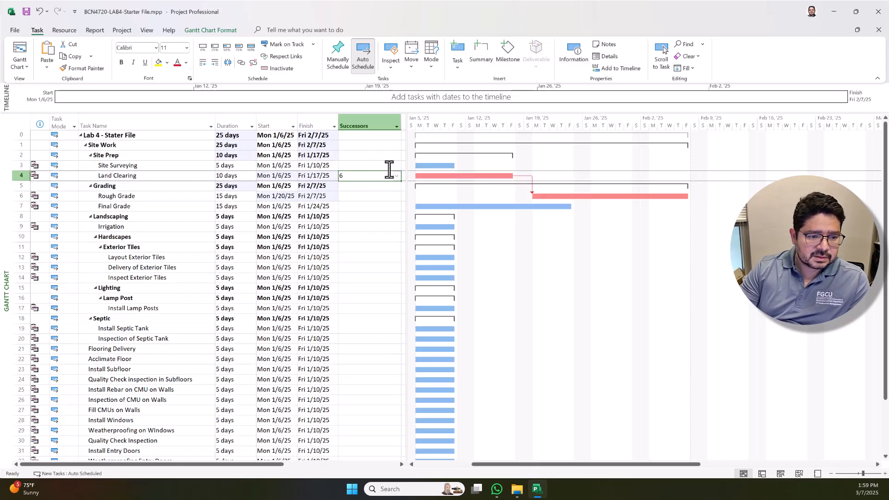
{"action": "key", "text": "Delete"}
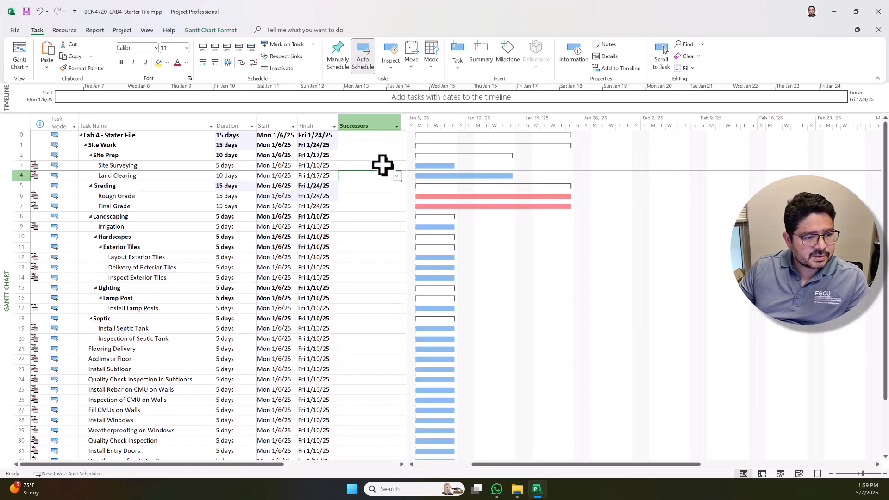
{"action": "left_click", "coordinate": [387, 164]}
{"action": "key", "text": "ctrl+z"}
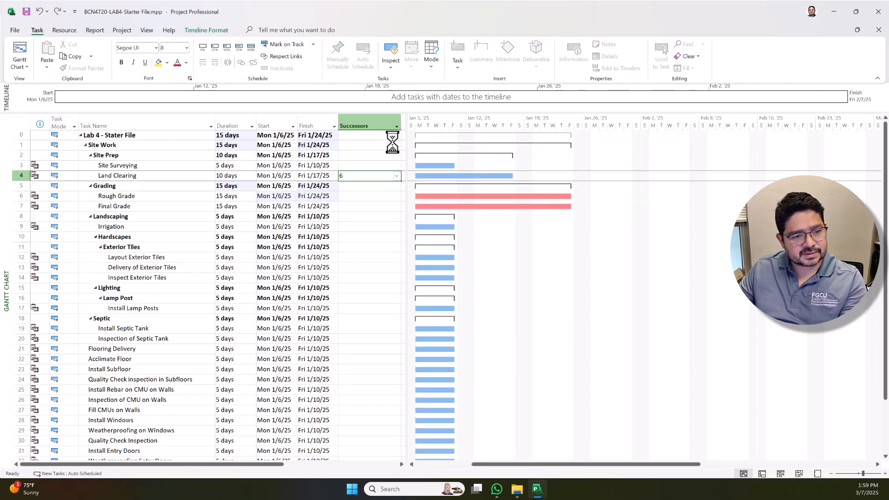
{"action": "key", "text": "ctrl+z"}
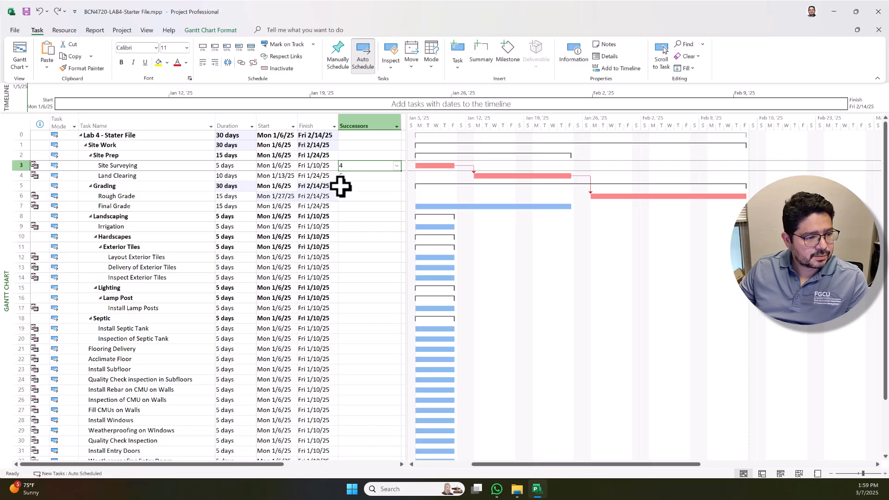
Link Rough Grade to Final Grade by choosing task 7 as its successor
{"action": "left_click", "coordinate": [385, 196]}
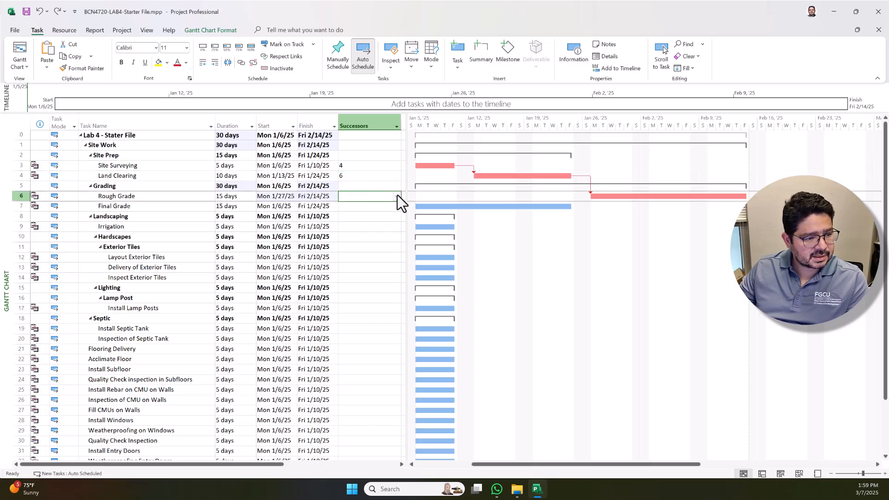
{"action": "left_click", "coordinate": [398, 195]}
{"action": "left_click", "coordinate": [233, 216]}
{"action": "left_click", "coordinate": [544, 271]}
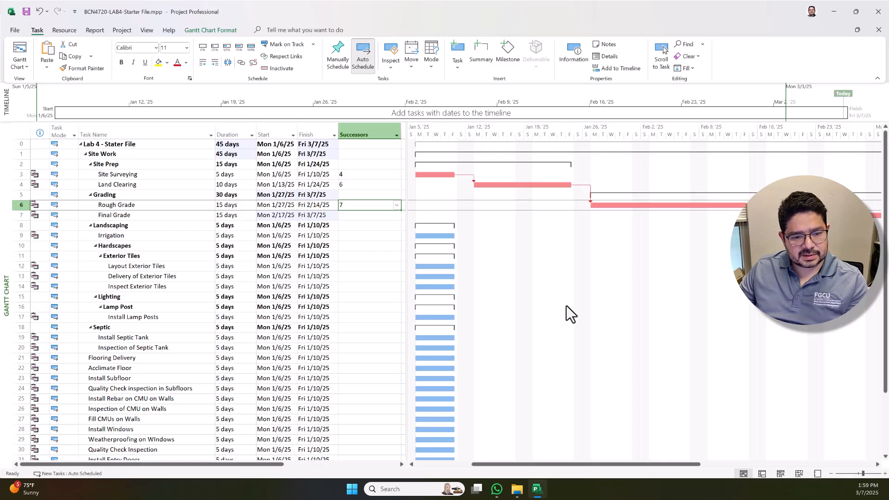
{"action": "scroll", "coordinate": [568, 303], "scroll_direction": "down", "scroll_amount": 2}
{"action": "scroll", "coordinate": [568, 303], "scroll_direction": "up", "scroll_amount": 2}
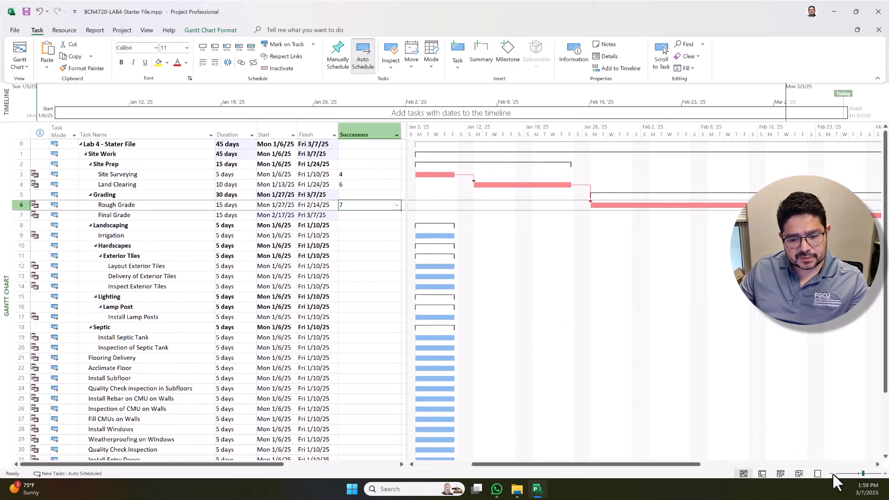
{"action": "left_click", "coordinate": [831, 473]}
{"action": "left_click", "coordinate": [832, 474]}
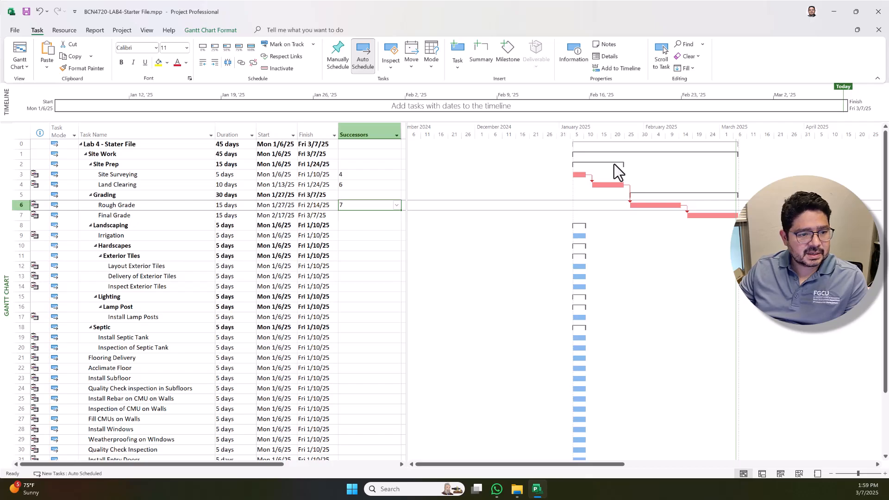
Review the task outline from Site Work down to Floor Prep, collapsing and re-expanding the Site Work and Site Prep summary tasks
{"action": "left_click", "coordinate": [154, 154]}
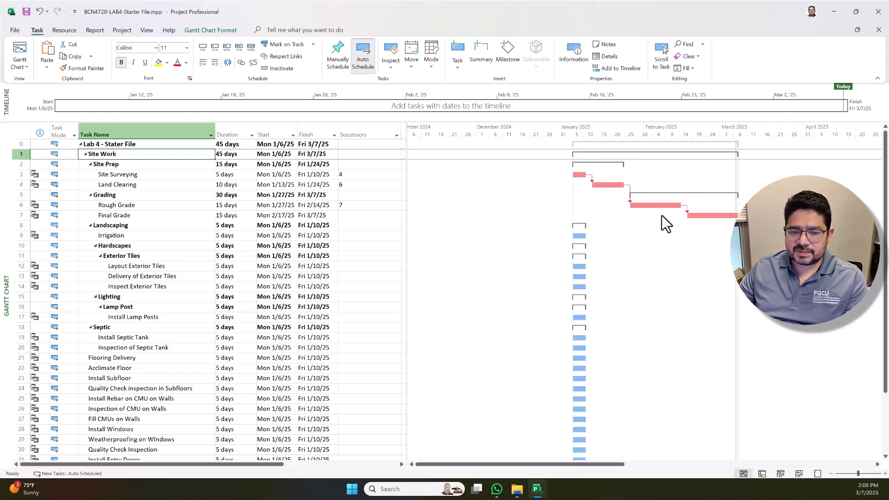
{"action": "scroll", "coordinate": [691, 222], "scroll_direction": "down", "scroll_amount": 2}
{"action": "scroll", "coordinate": [690, 223], "scroll_direction": "up", "scroll_amount": 2}
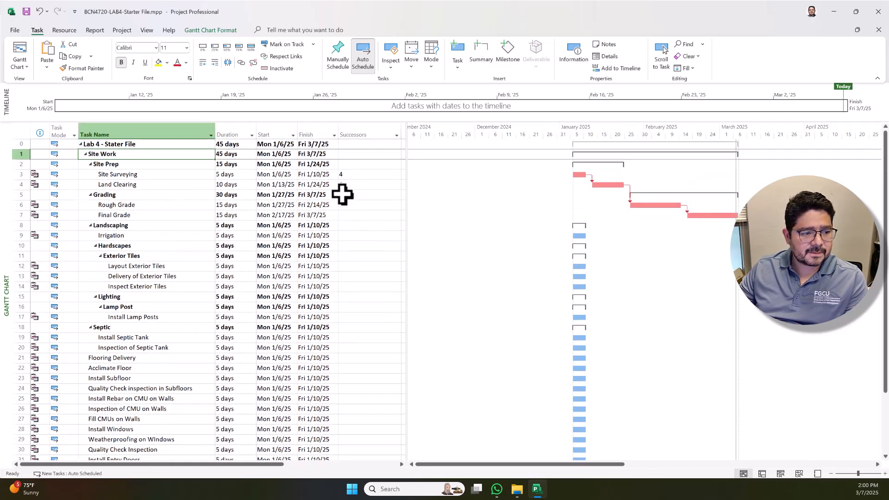
{"action": "left_click", "coordinate": [139, 235]}
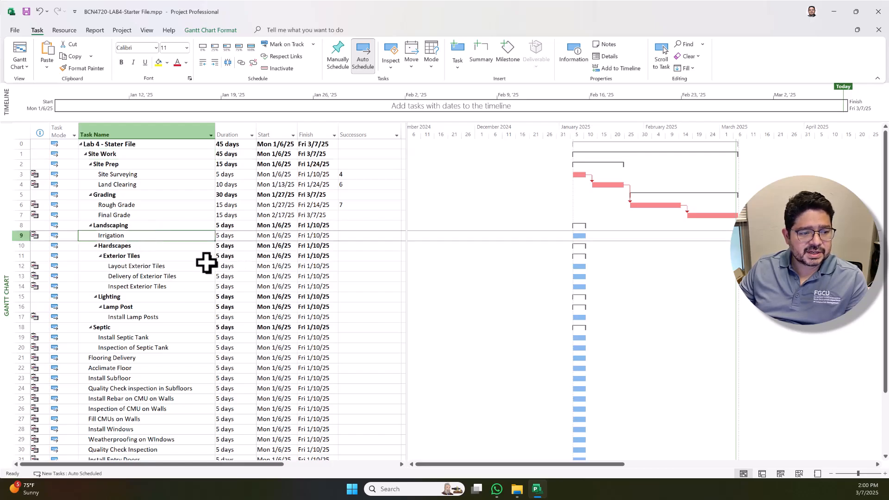
{"action": "scroll", "coordinate": [206, 263], "scroll_direction": "down", "scroll_amount": 3}
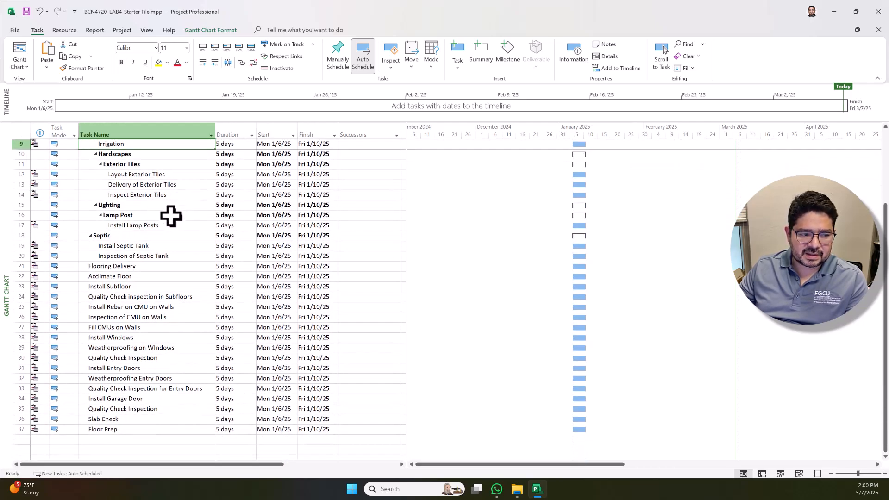
{"action": "scroll", "coordinate": [151, 239], "scroll_direction": "up", "scroll_amount": 3}
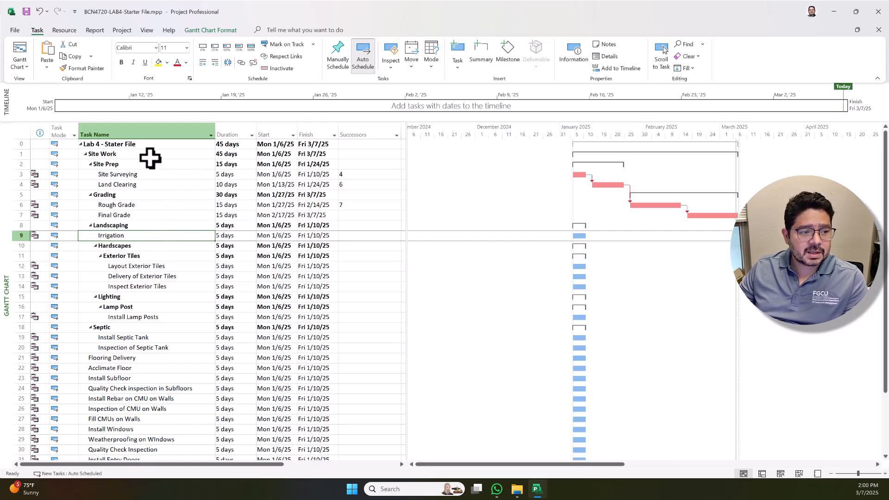
{"action": "left_click", "coordinate": [85, 155]}
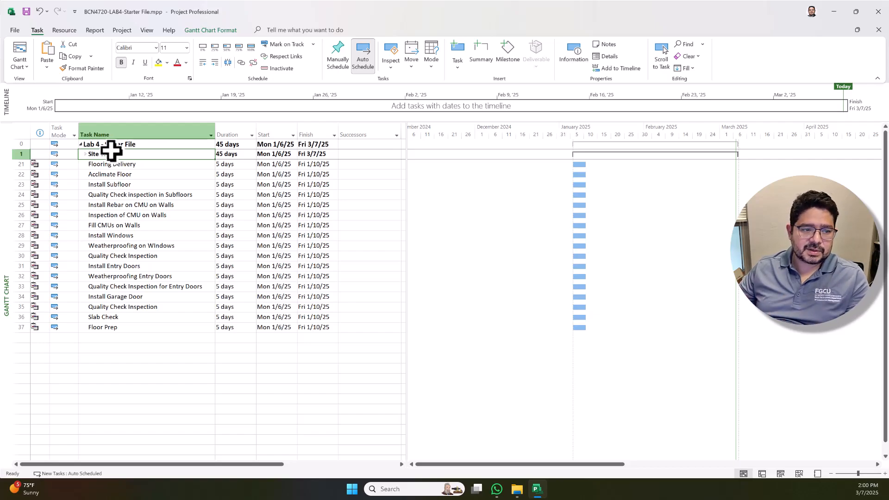
{"action": "left_click", "coordinate": [84, 155]}
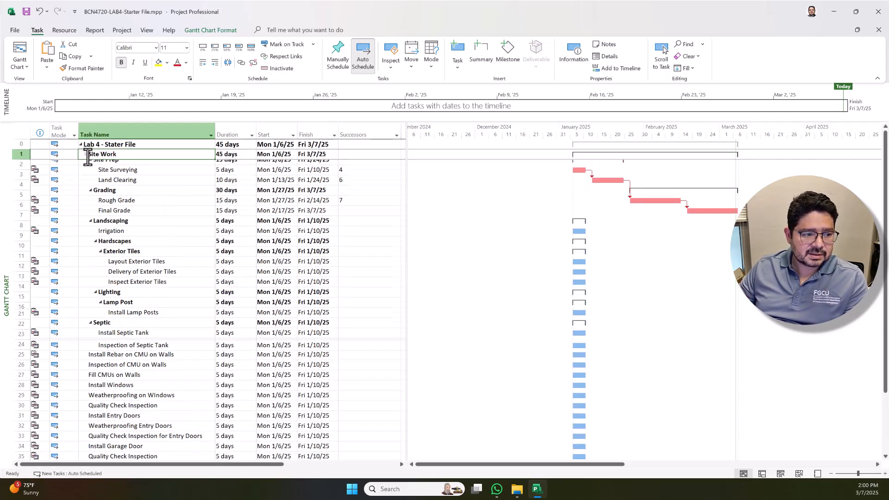
{"action": "left_click", "coordinate": [91, 164]}
{"action": "left_click", "coordinate": [91, 165]}
{"action": "left_click", "coordinate": [91, 165]}
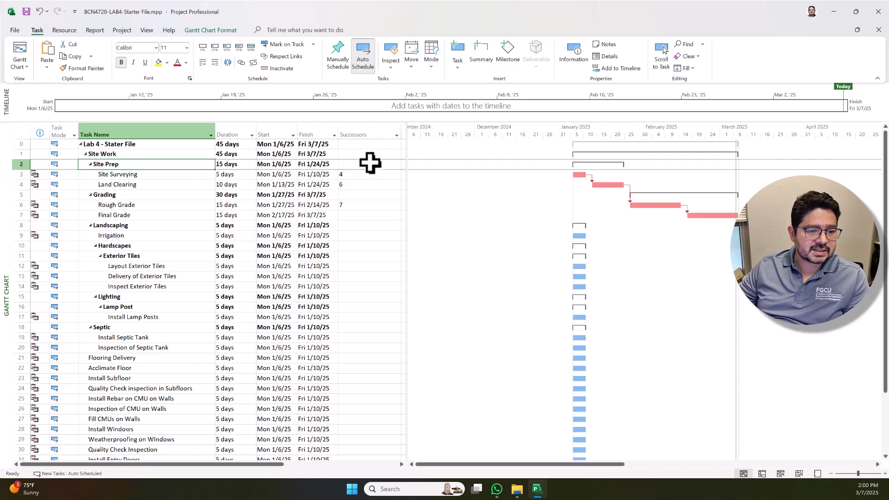
Narrow the Successors column along with the task table, and show outline numbers in front of all task names
{"action": "left_click_drag", "start_coordinate": [400, 127], "coordinate": [375, 133]}
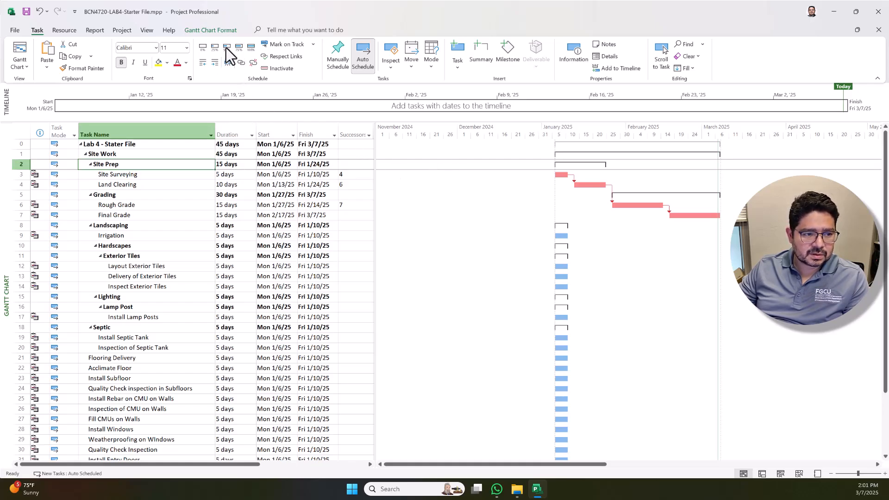
{"action": "left_click", "coordinate": [222, 32]}
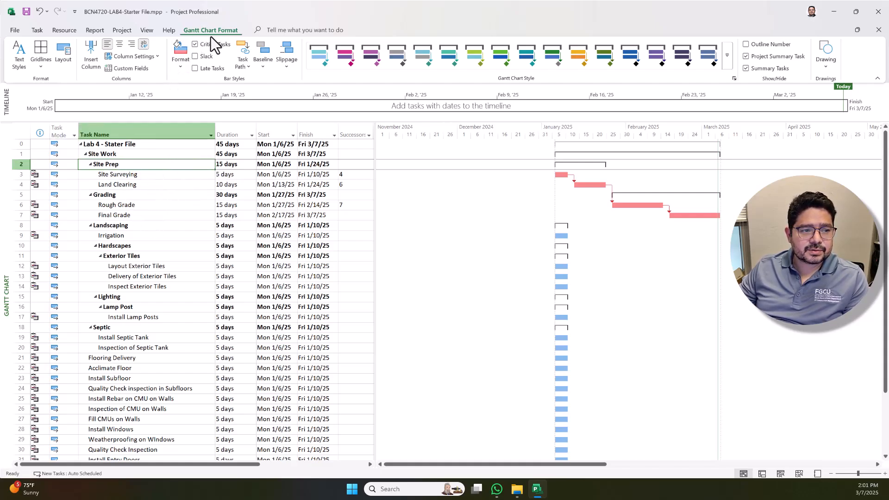
{"action": "left_click", "coordinate": [746, 44]}
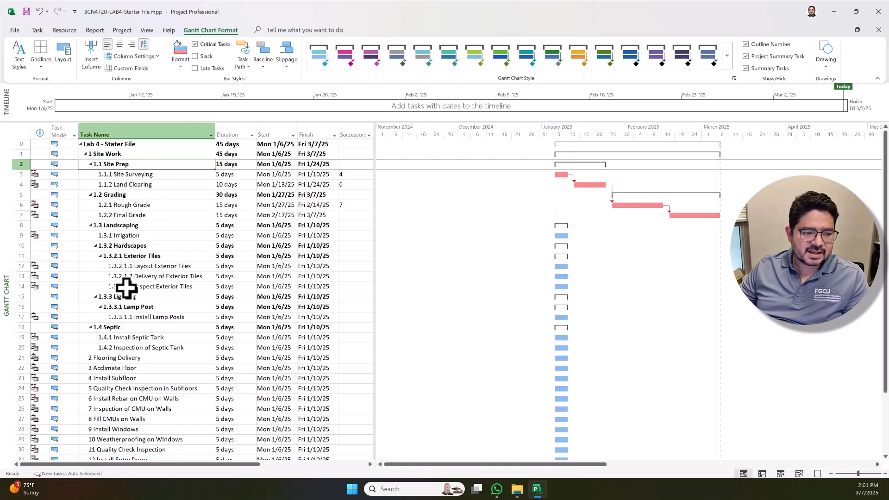
{"action": "scroll", "coordinate": [113, 186], "scroll_direction": "down", "scroll_amount": 2}
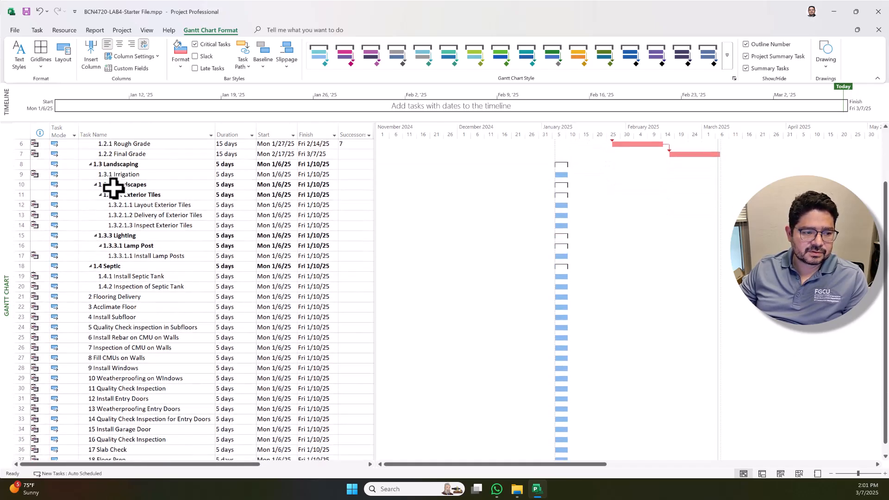
{"action": "scroll", "coordinate": [116, 185], "scroll_direction": "up", "scroll_amount": 2}
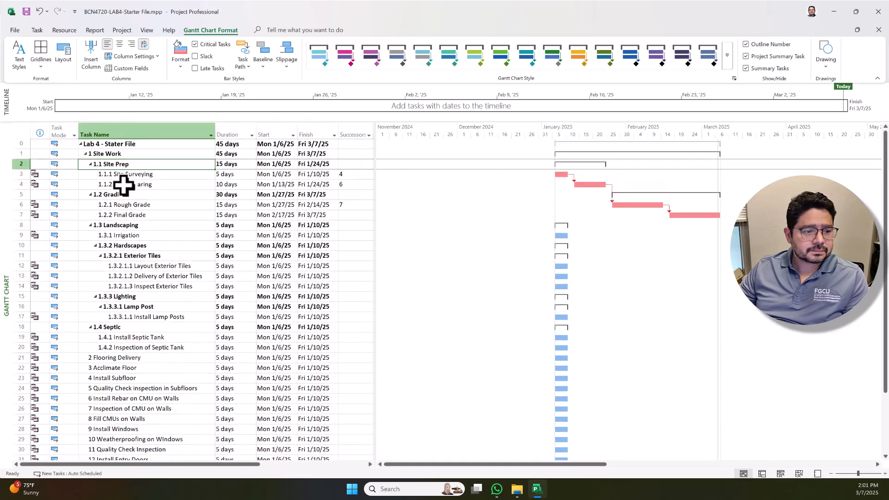
{"action": "scroll", "coordinate": [155, 260], "scroll_direction": "down", "scroll_amount": 4}
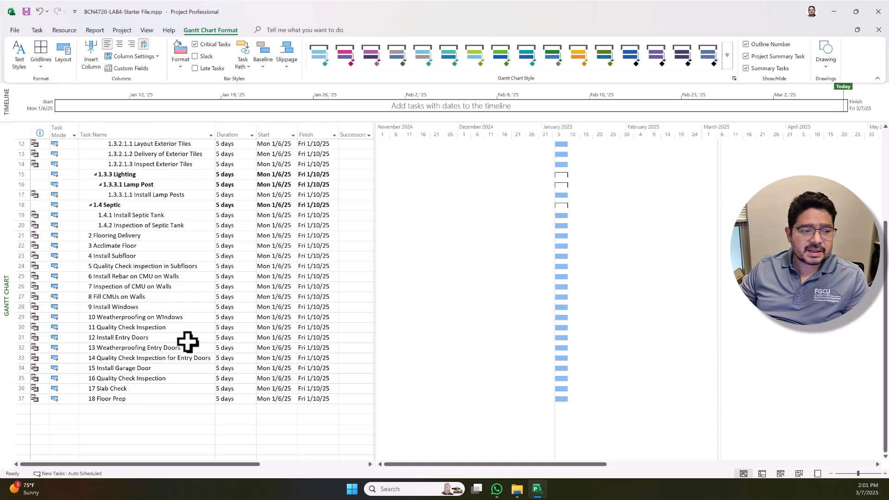
Group the tasks from Flooring Delivery through Floor Prep under a new summary task named Structure
{"action": "left_click_drag", "start_coordinate": [124, 236], "coordinate": [123, 397]}
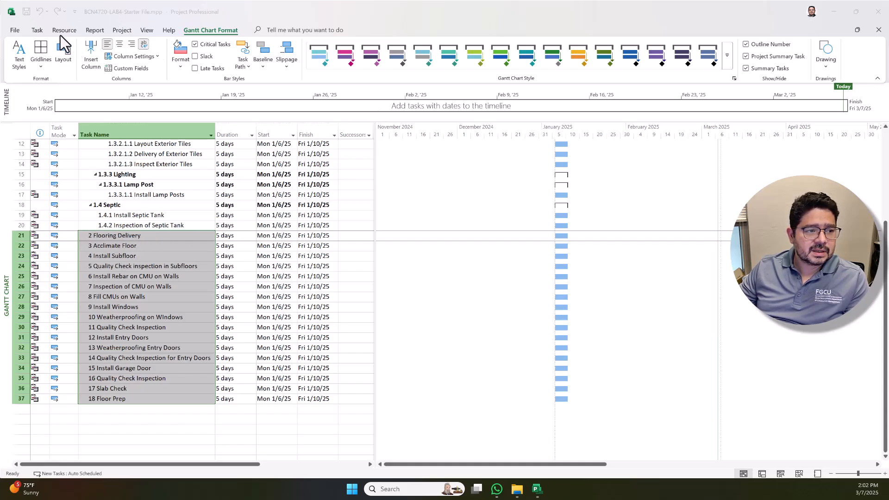
{"action": "left_click", "coordinate": [37, 29]}
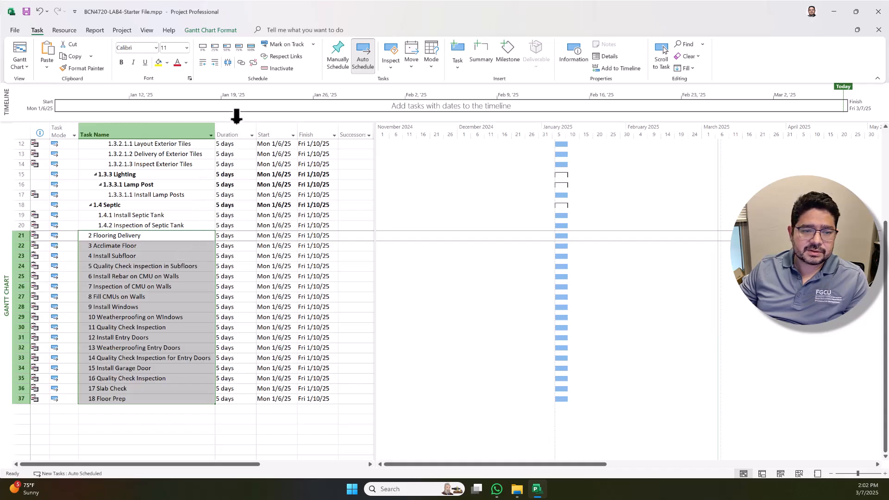
{"action": "left_click", "coordinate": [479, 57]}
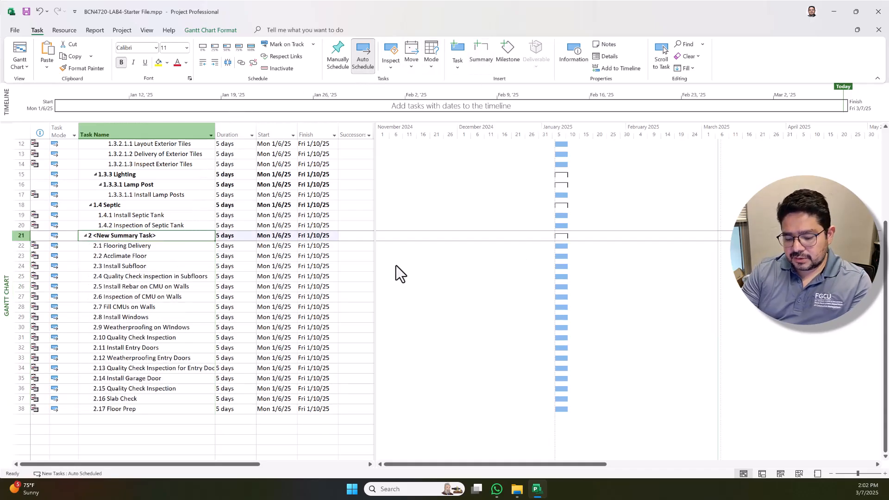
{"action": "type", "text": "Structure"}
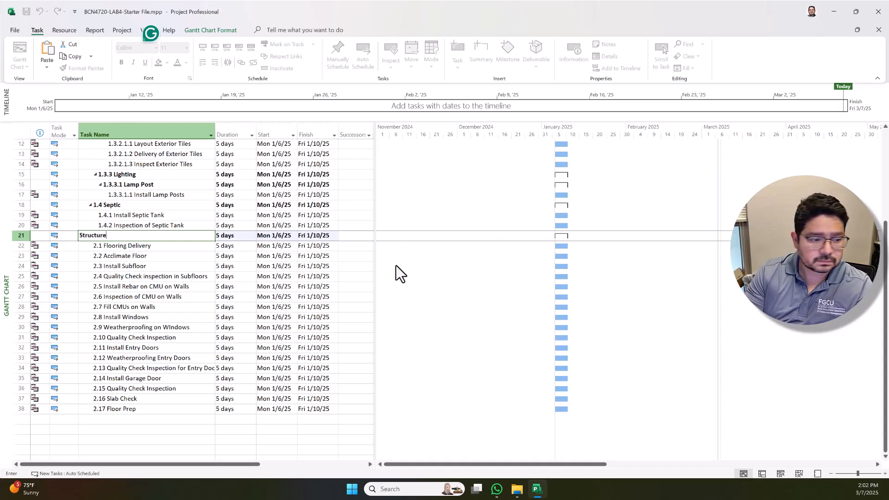
{"action": "key", "text": "Return"}
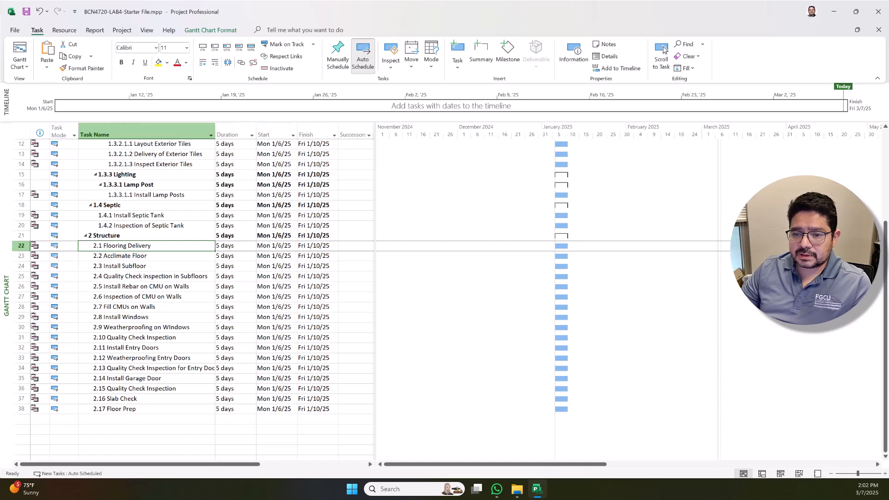
{"action": "left_click", "coordinate": [142, 399]}
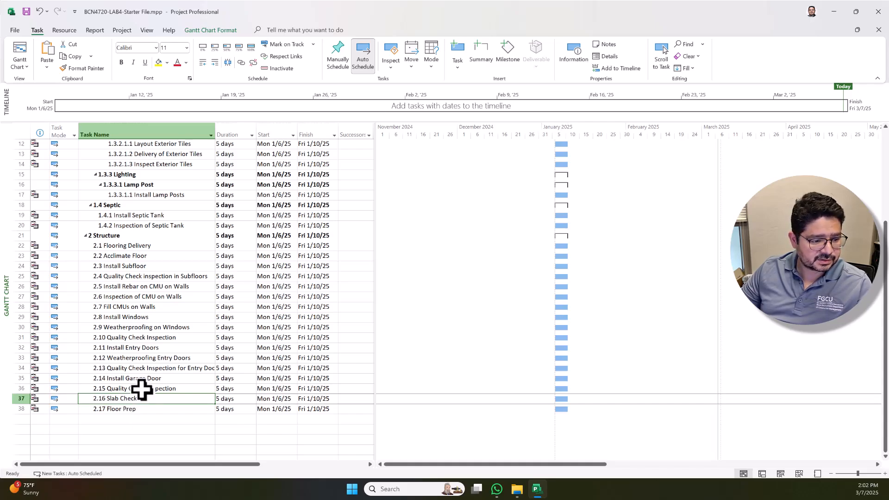
Try to group Flooring Delivery, Acclimate Floor, Install Subfloor and the last three Structure tasks under one new summary task, and undo it
{"action": "left_click", "coordinate": [148, 388], "text": "shift"}
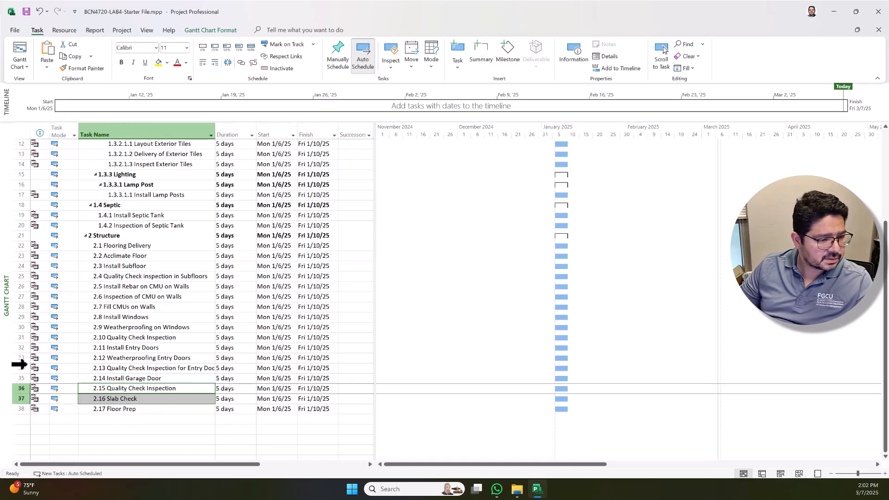
{"action": "left_click", "coordinate": [125, 266], "text": "ctrl"}
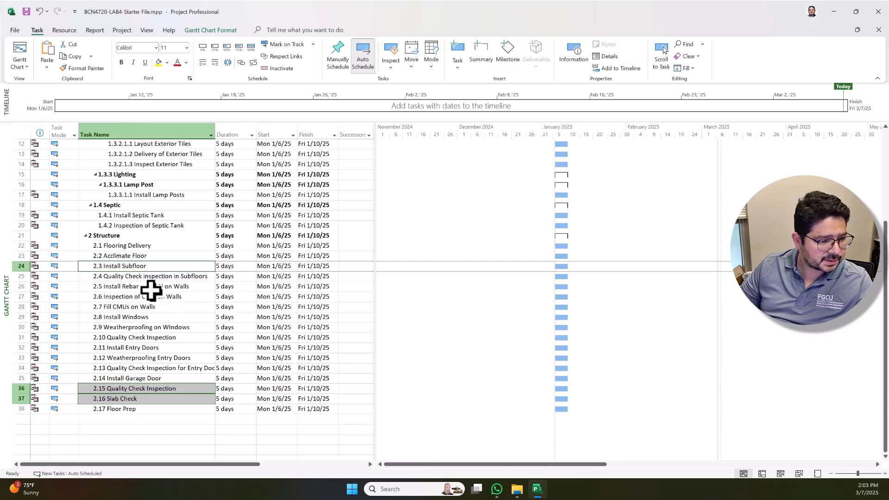
{"action": "left_click", "coordinate": [133, 245], "text": "ctrl"}
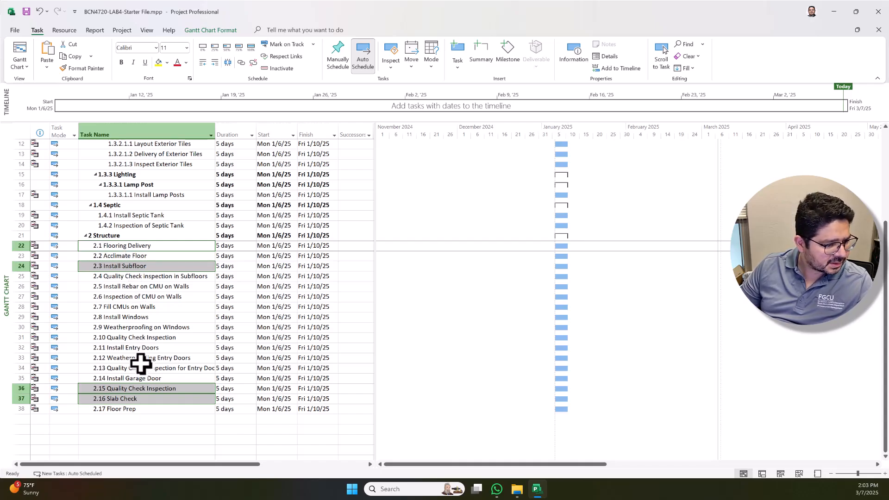
{"action": "left_click", "coordinate": [129, 410], "text": "ctrl"}
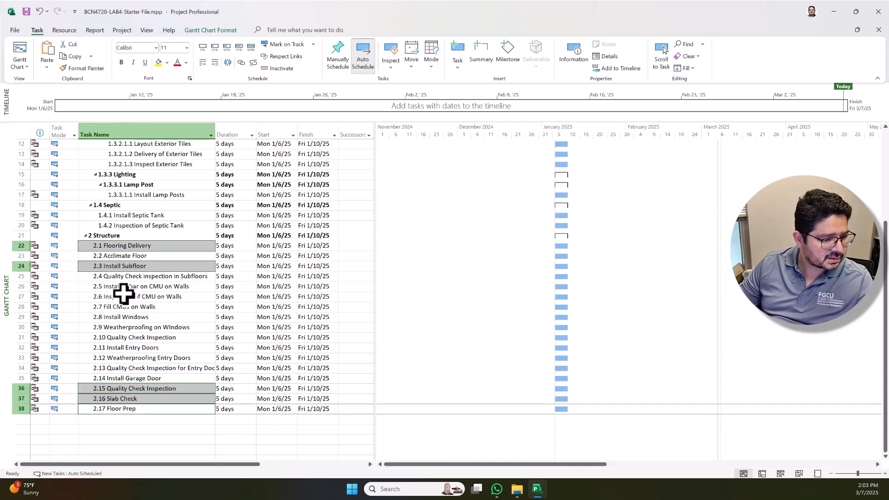
{"action": "left_click", "coordinate": [120, 256], "text": "ctrl"}
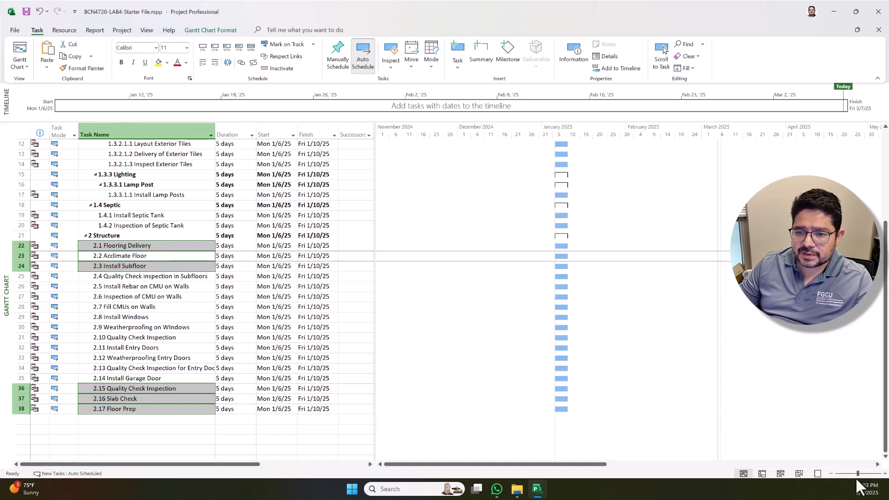
{"action": "left_click", "coordinate": [482, 57]}
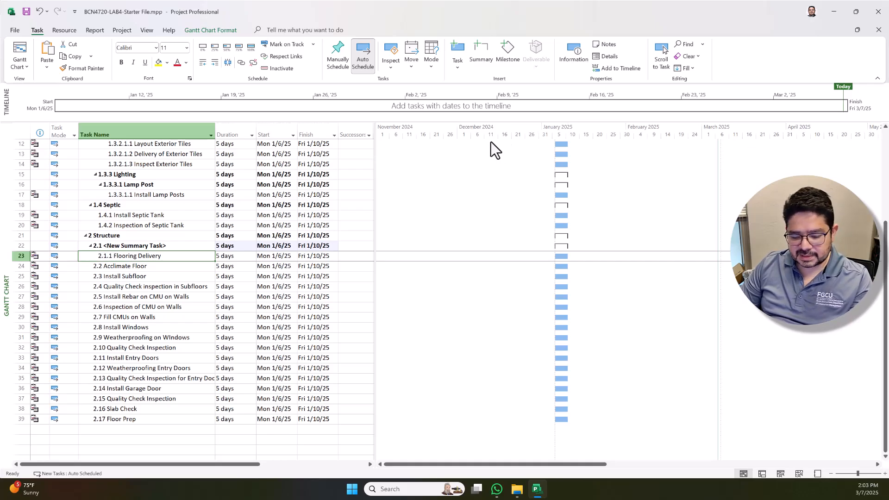
{"action": "key", "text": "ctrl+z"}
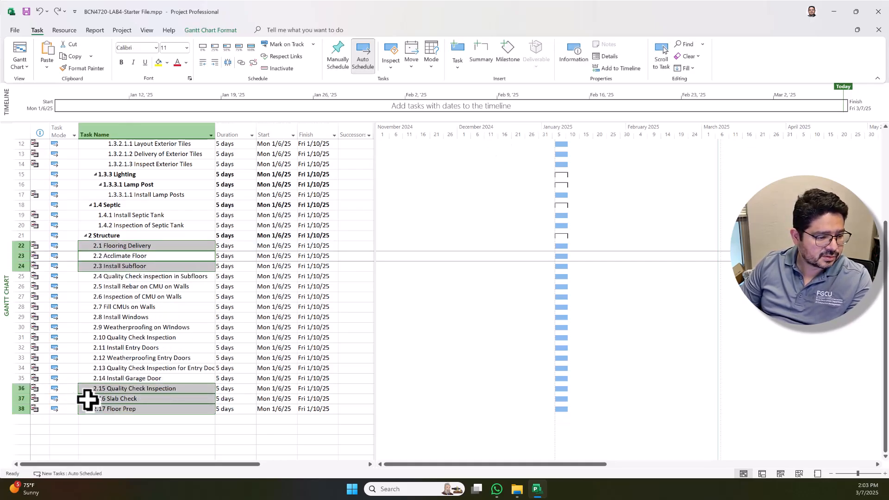
{"action": "left_click", "coordinate": [99, 410]}
{"action": "left_click", "coordinate": [88, 388]}
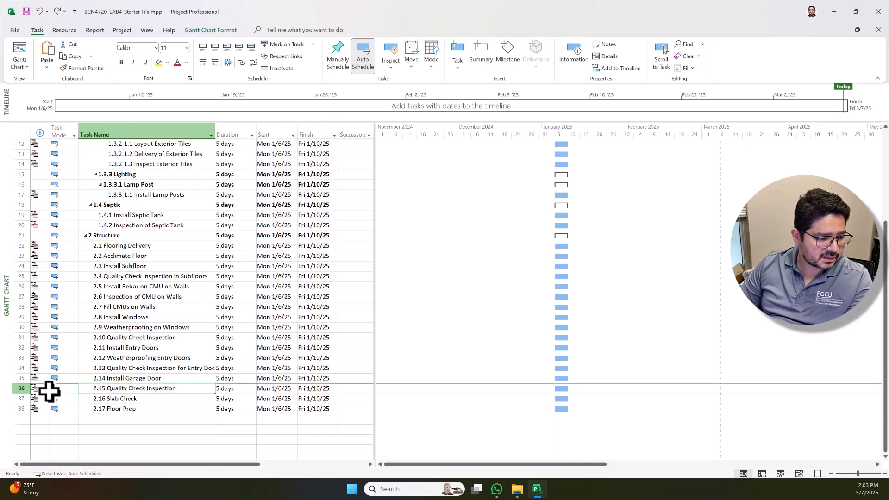
{"action": "left_click", "coordinate": [101, 409], "text": "shift"}
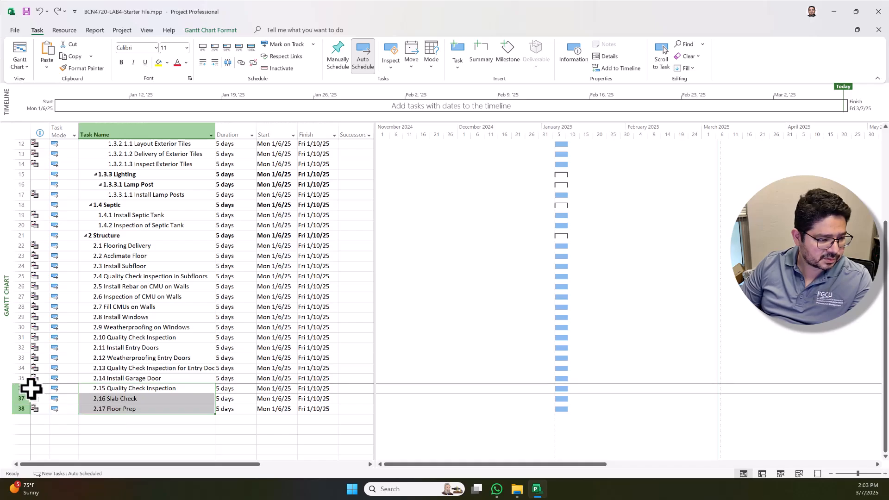
{"action": "left_click", "coordinate": [105, 406]}
{"action": "left_click", "coordinate": [96, 391]}
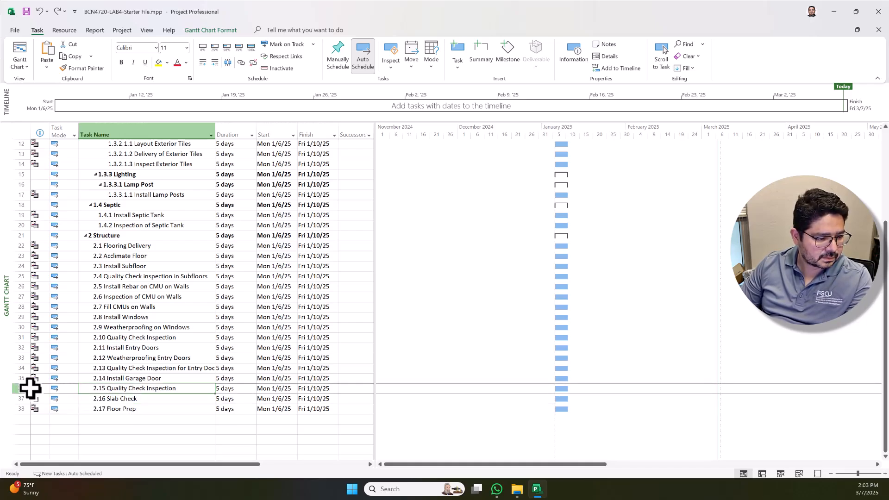
{"action": "left_click_drag", "start_coordinate": [29, 389], "coordinate": [21, 367]}
{"action": "left_click", "coordinate": [92, 389]}
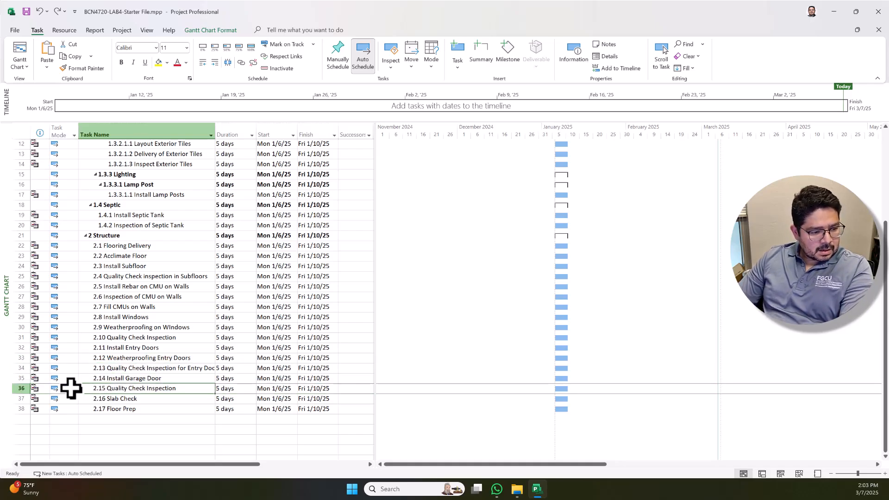
Try to relocate Quality Check Inspection, Slab Check and Floor Prep by cut and paste to the Quality Check inspection in Subfloors row
{"action": "right_click", "coordinate": [6, 389]}
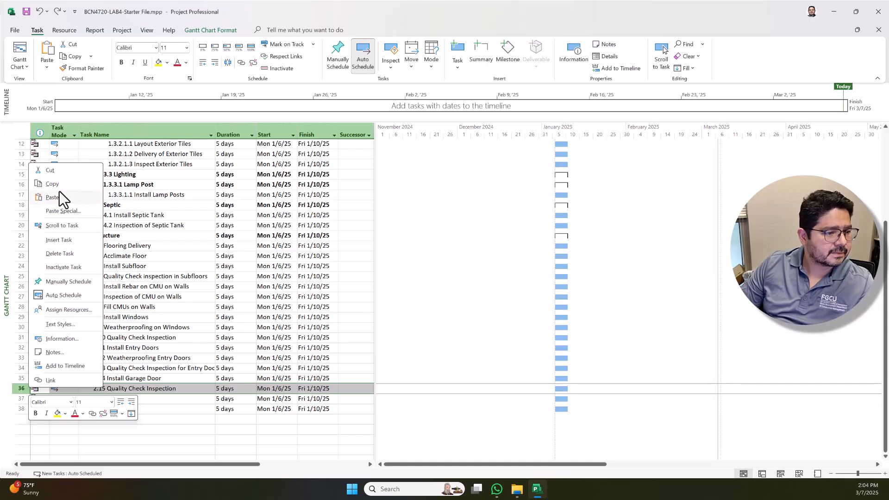
{"action": "left_click", "coordinate": [117, 405]}
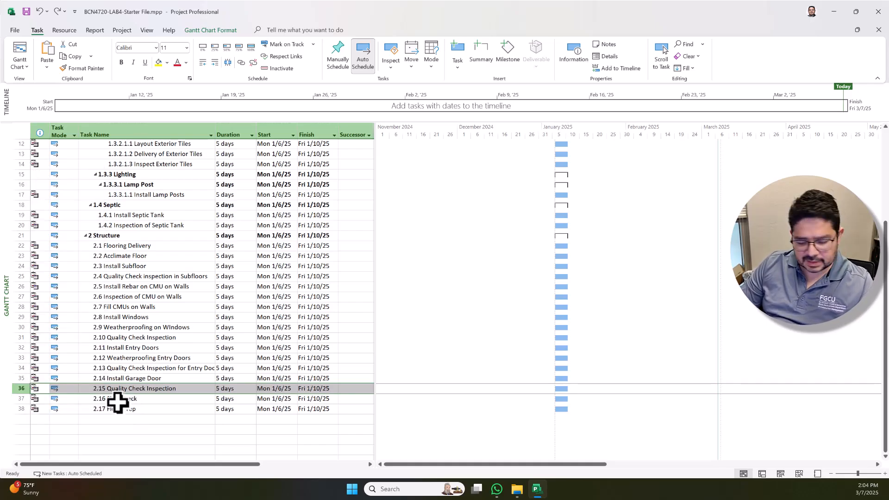
{"action": "left_click", "coordinate": [97, 406], "text": "shift"}
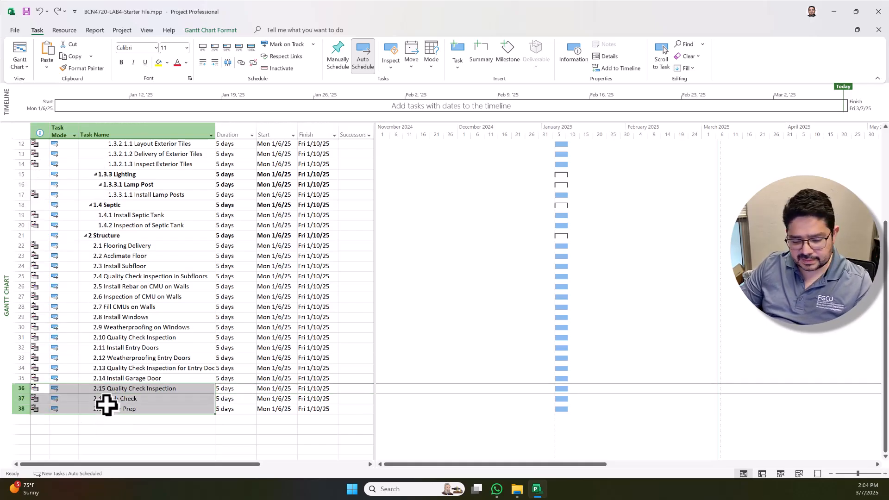
{"action": "key", "text": "Delete"}
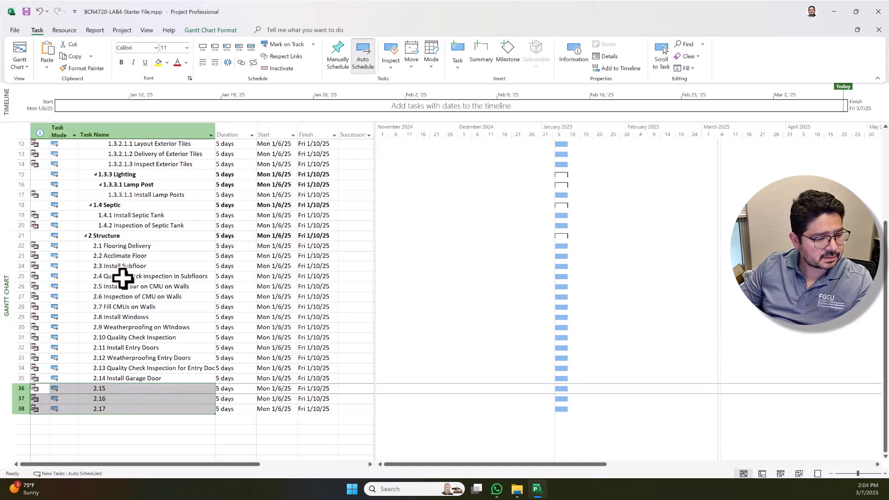
{"action": "left_click", "coordinate": [130, 276]}
{"action": "left_click_drag", "start_coordinate": [132, 272], "coordinate": [132, 269]}
{"action": "left_click", "coordinate": [132, 277]}
{"action": "key", "text": "ctrl+v"}
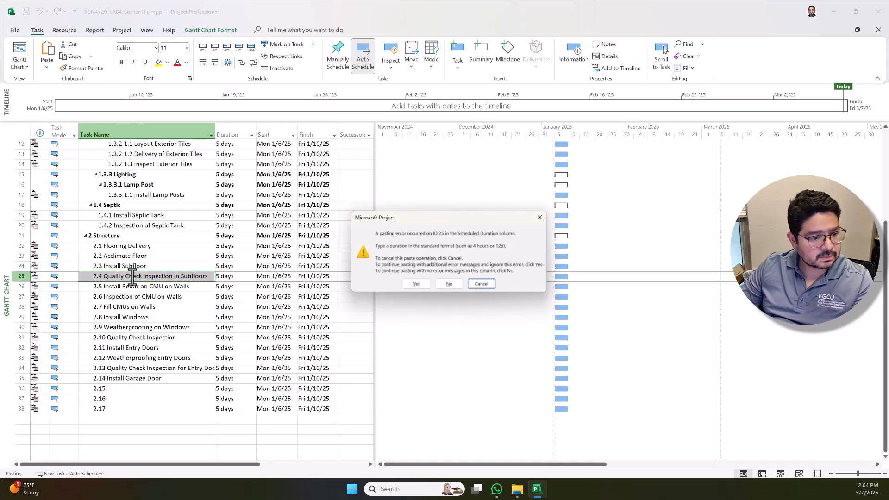
{"action": "left_click", "coordinate": [401, 281]}
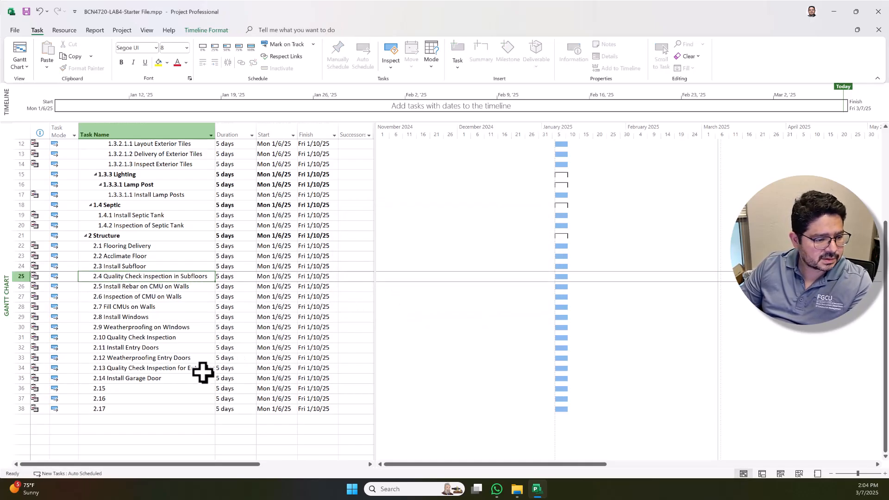
{"action": "left_click", "coordinate": [129, 390]}
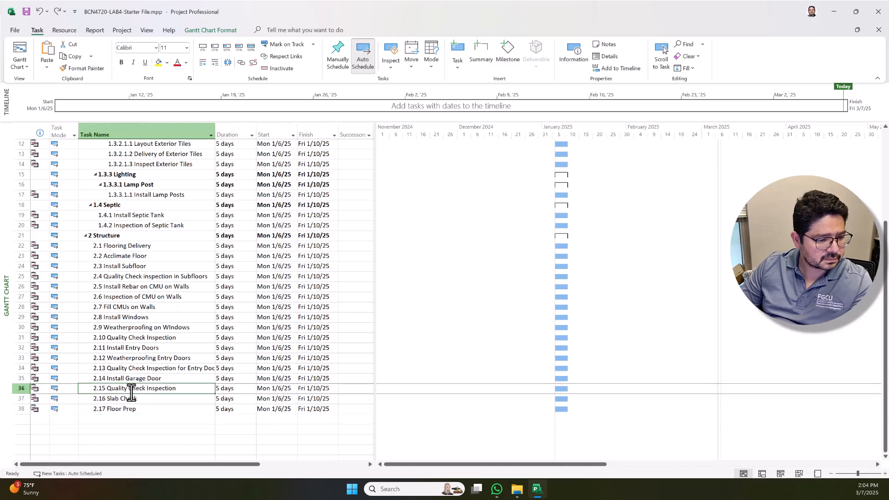
Move the Quality Check Inspection task that follows Install Garage Door up to directly below Install Subfloor
{"action": "left_click", "coordinate": [99, 246]}
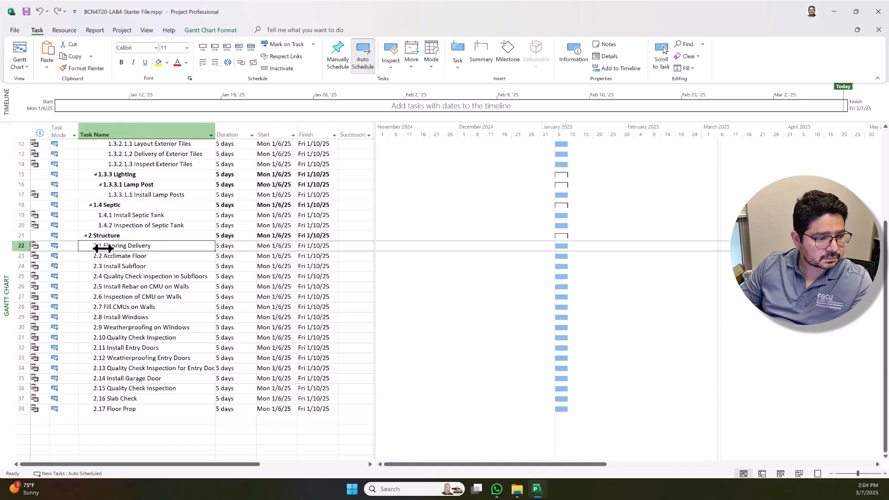
{"action": "left_click", "coordinate": [123, 398]}
{"action": "left_click", "coordinate": [129, 382]}
{"action": "left_click", "coordinate": [113, 389]}
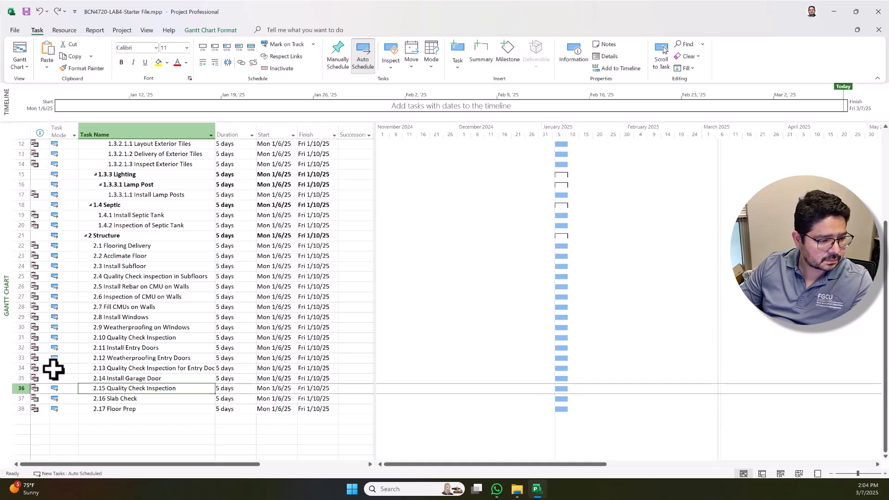
{"action": "mouse_move", "coordinate": [32, 389]}
{"action": "left_mouse_down"}
{"action": "mouse_move", "coordinate": [62, 346]}
{"action": "mouse_move", "coordinate": [36, 380]}
{"action": "left_mouse_up"}
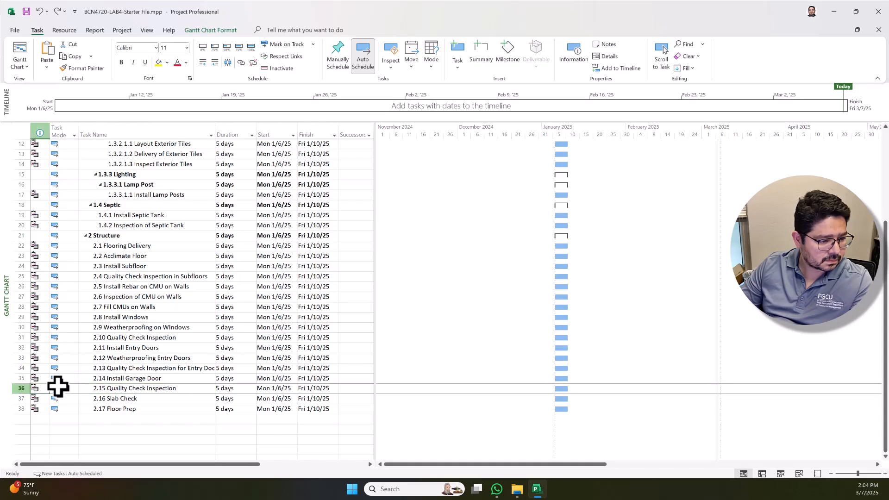
{"action": "left_click", "coordinate": [55, 388]}
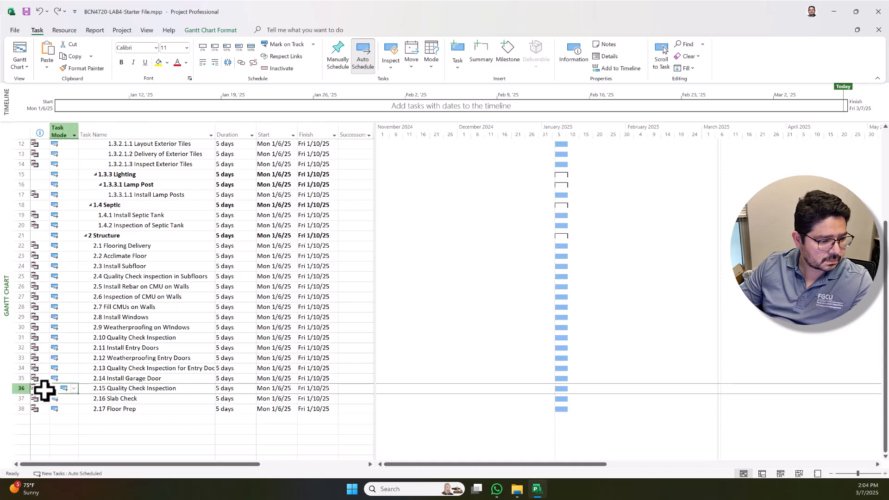
{"action": "left_click", "coordinate": [21, 388]}
{"action": "left_click_drag", "start_coordinate": [30, 387], "coordinate": [90, 270]}
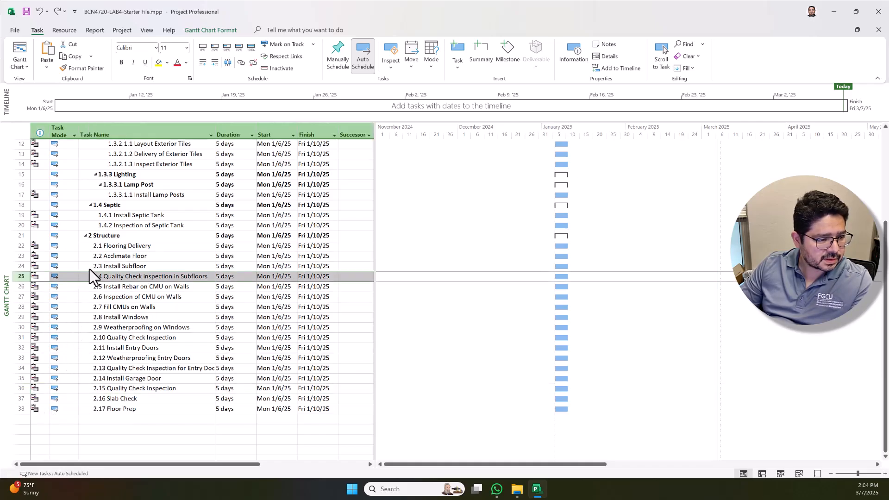
Move Slab Check and Floor Prep up beneath the relocated Quality Check Inspection, placing Floor Prep above Slab Check
{"action": "left_click_drag", "start_coordinate": [115, 409], "coordinate": [117, 401]}
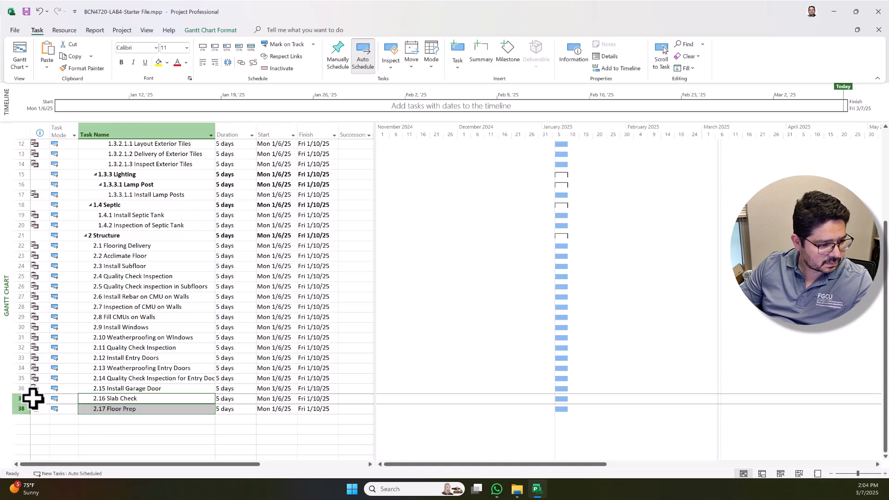
{"action": "left_click", "coordinate": [70, 398]}
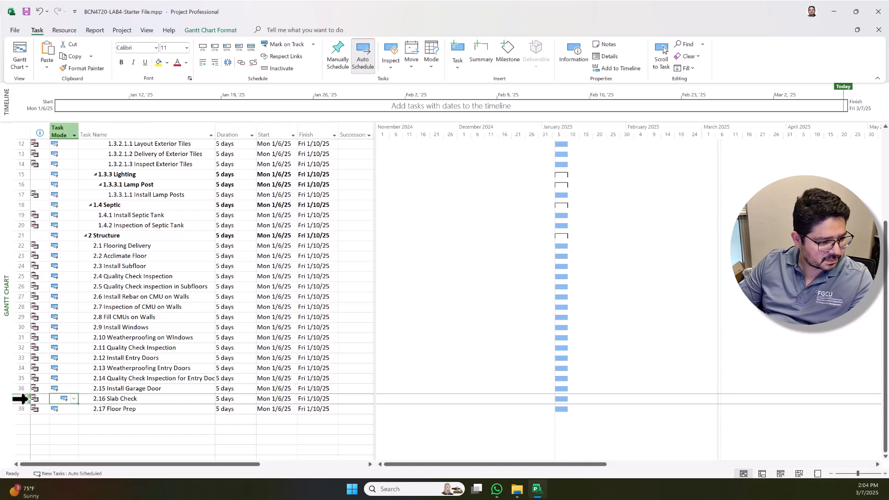
{"action": "mouse_move", "coordinate": [30, 399]}
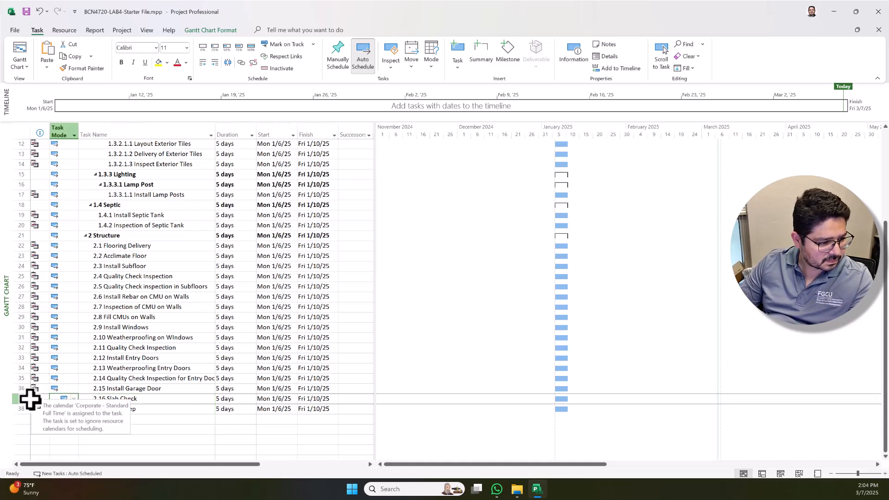
{"action": "left_click", "coordinate": [93, 420]}
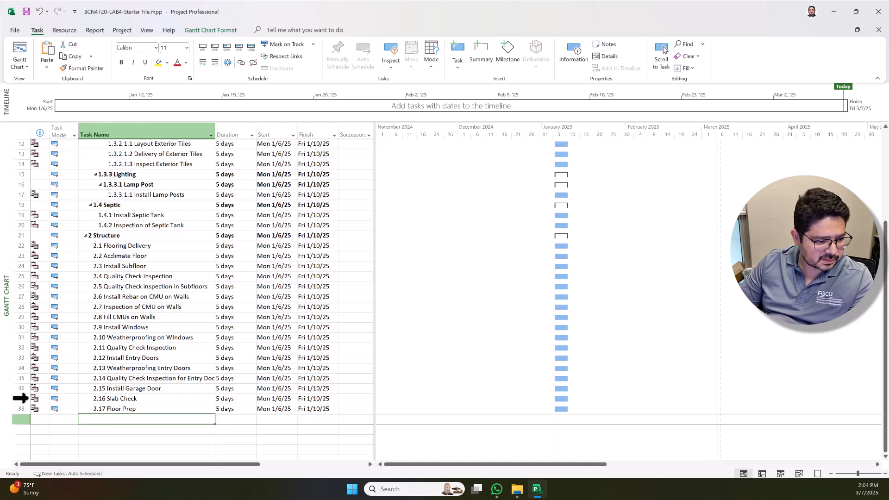
{"action": "left_click", "coordinate": [27, 399]}
{"action": "left_click_drag", "start_coordinate": [29, 399], "coordinate": [112, 275]}
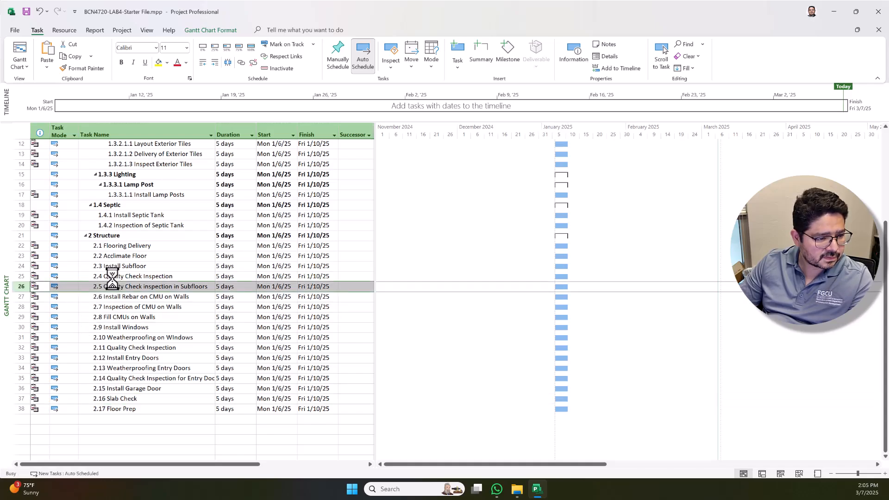
{"action": "left_click", "coordinate": [28, 409]}
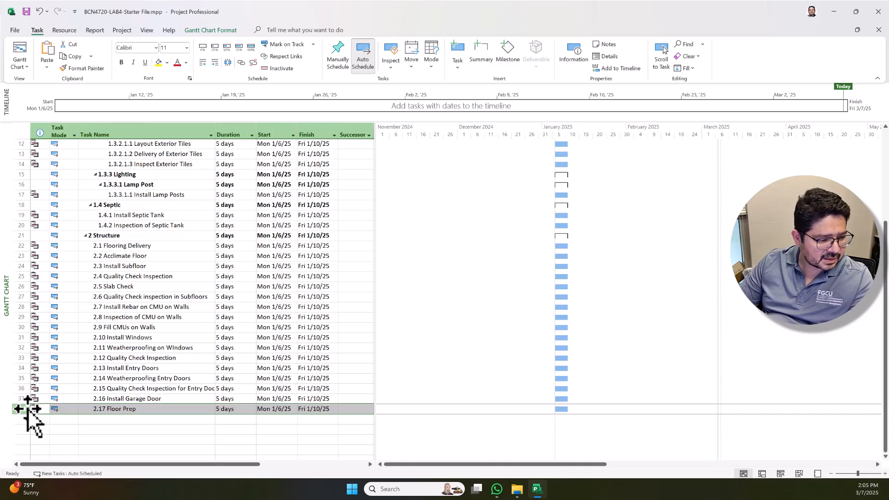
{"action": "left_click_drag", "start_coordinate": [28, 409], "coordinate": [102, 279]}
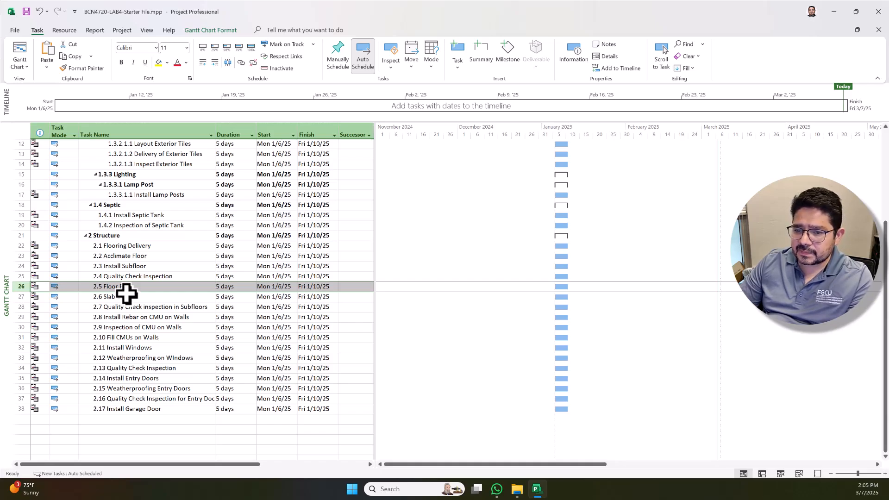
Group the six tasks from Flooring Delivery through Slab Check under a new summary task named Subfloors
{"action": "left_click", "coordinate": [129, 298]}
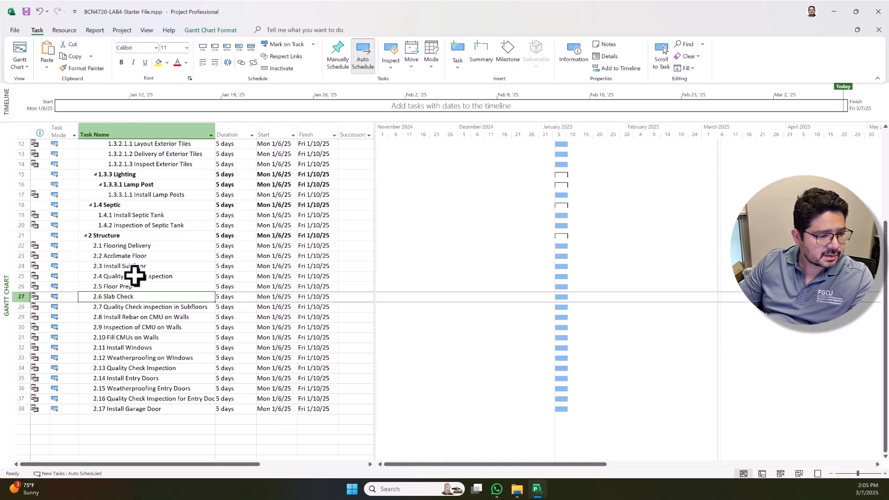
{"action": "left_click", "coordinate": [135, 277], "text": "ctrl"}
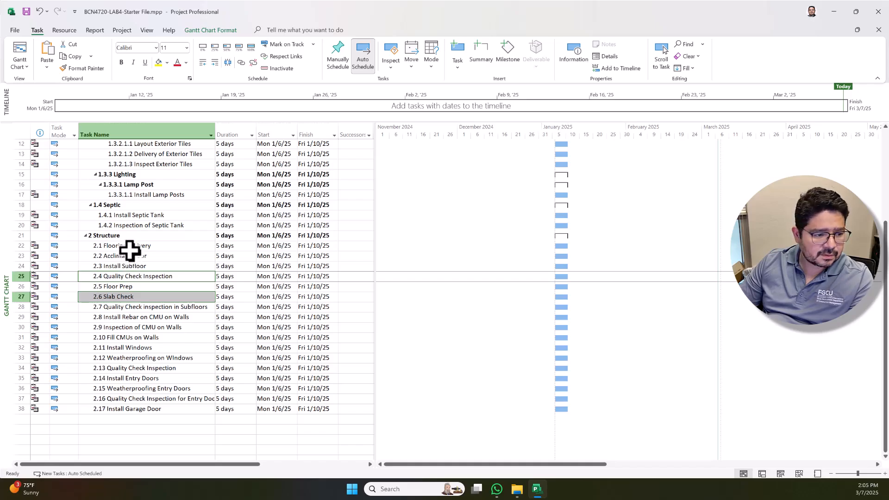
{"action": "left_click_drag", "start_coordinate": [132, 245], "coordinate": [136, 267], "text": "ctrl"}
{"action": "left_click", "coordinate": [132, 298]}
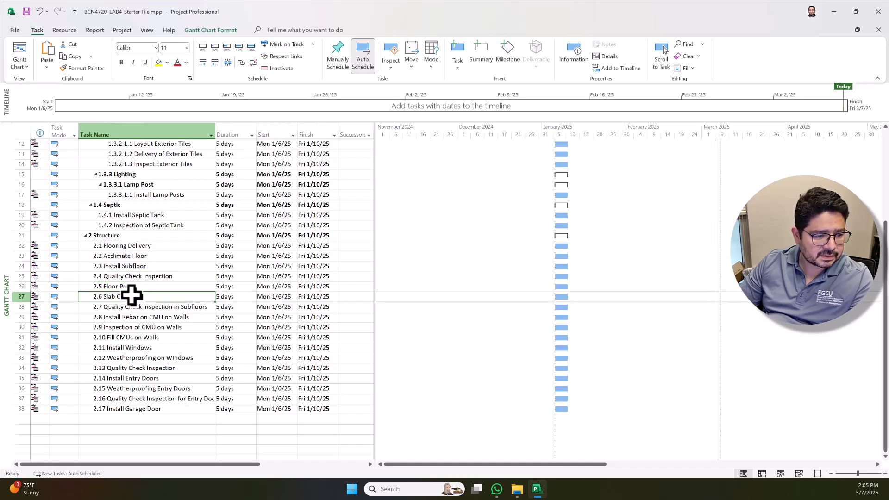
{"action": "left_click", "coordinate": [131, 246], "text": "shift"}
{"action": "left_click", "coordinate": [477, 51]}
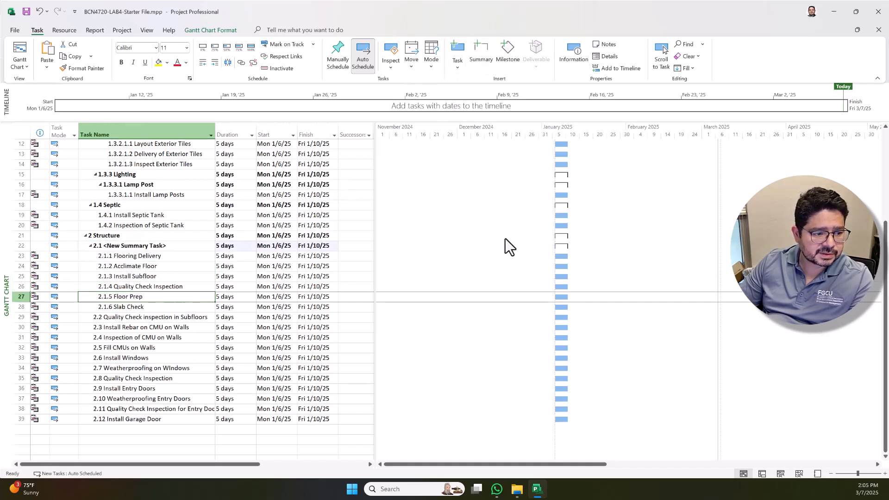
{"action": "left_click", "coordinate": [166, 246]}
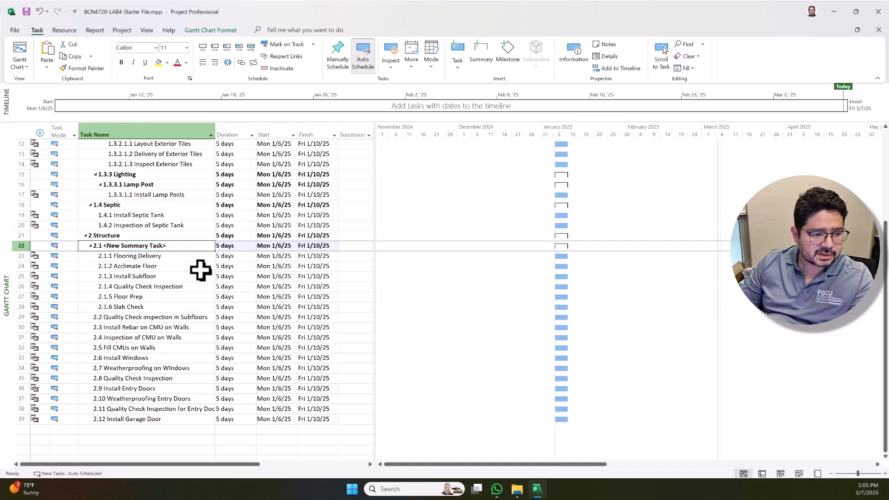
{"action": "type", "text": "Subfloors"}
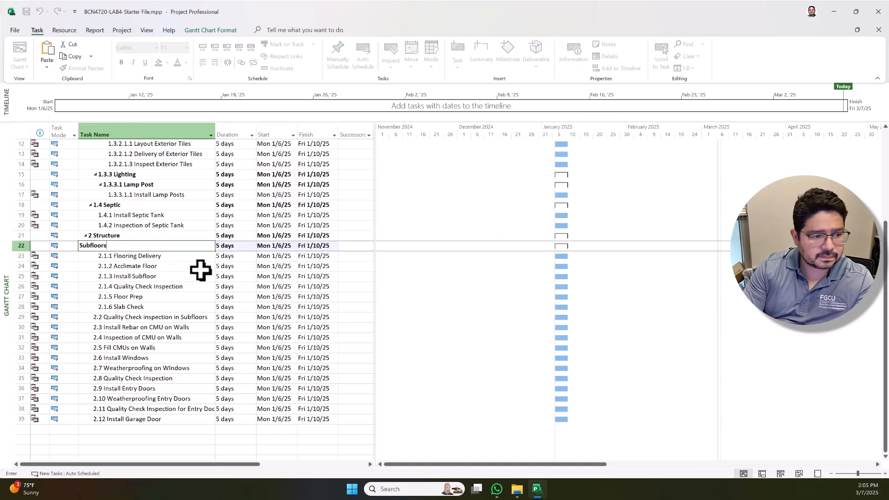
{"action": "key", "text": "Return"}
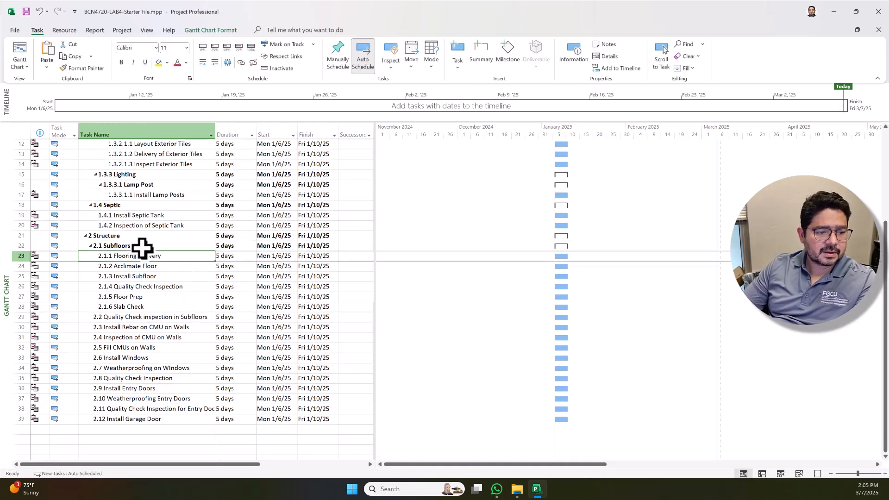
{"action": "left_click", "coordinate": [90, 247]}
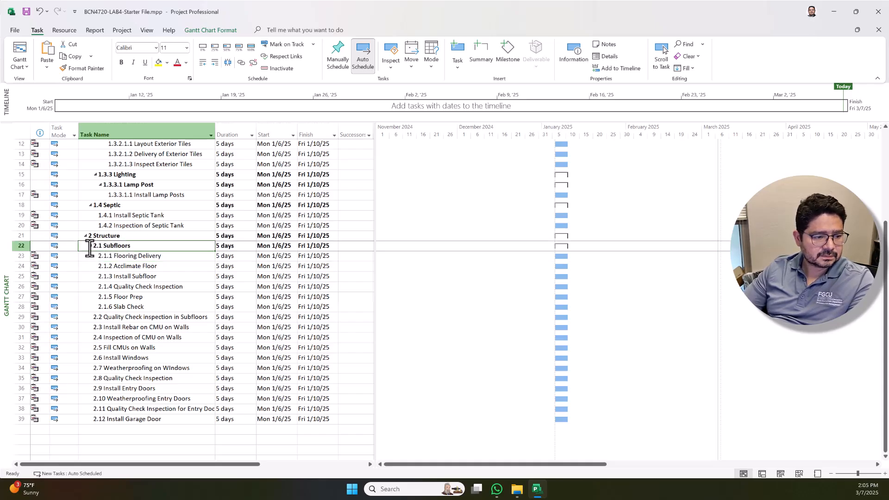
{"action": "left_click", "coordinate": [86, 267]}
{"action": "left_click", "coordinate": [90, 245]}
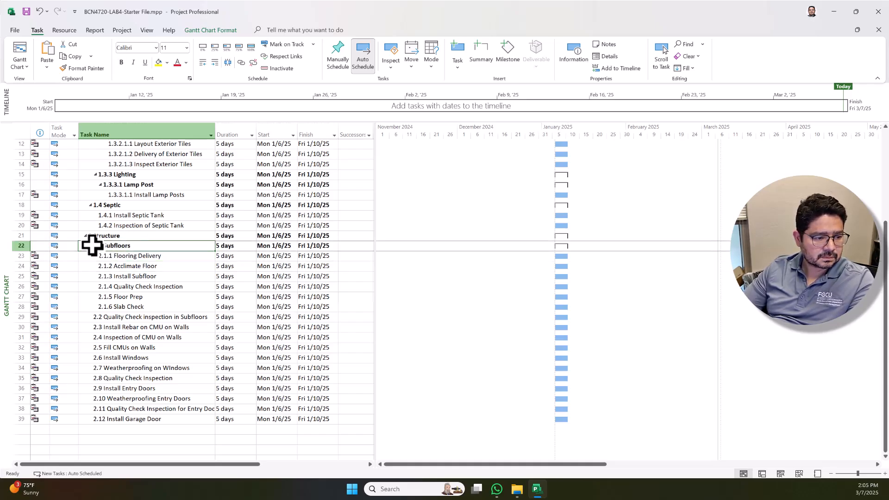
{"action": "left_click", "coordinate": [90, 246]}
{"action": "left_click", "coordinate": [90, 246]}
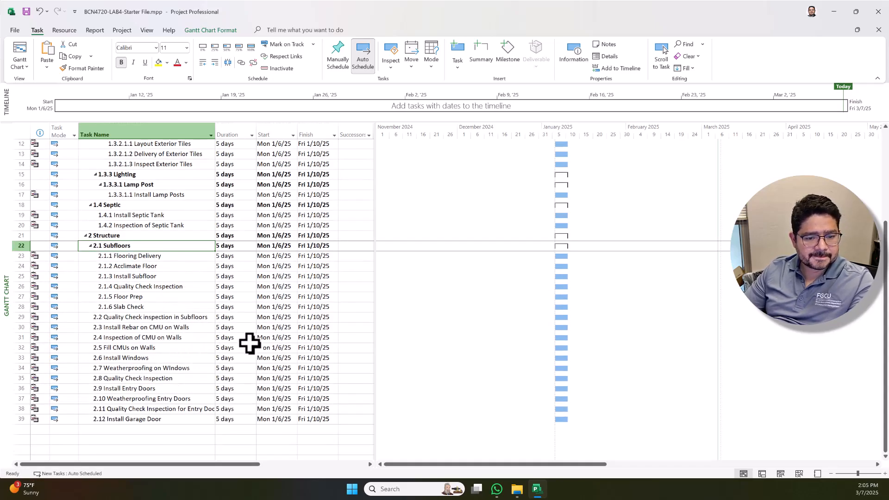
{"action": "left_click", "coordinate": [126, 256]}
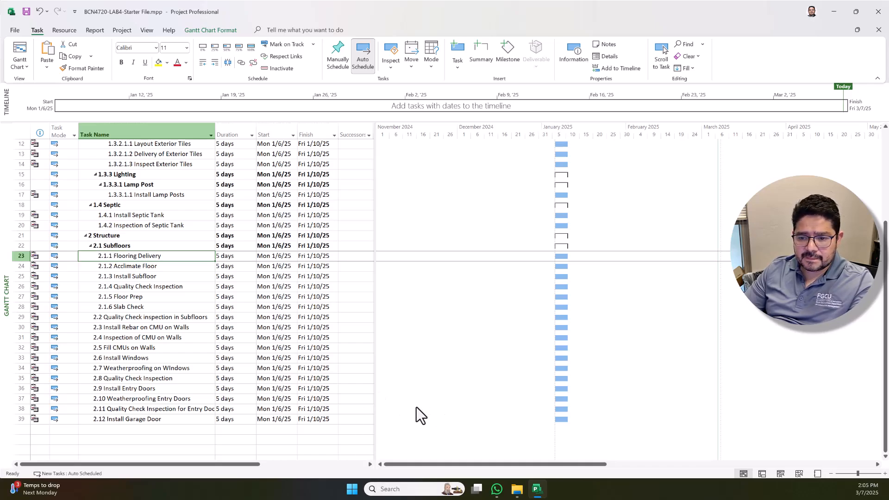
Indent the Quality Check inspection in Subfloors task so it becomes a subtask of Subfloors
{"action": "left_click", "coordinate": [143, 317]}
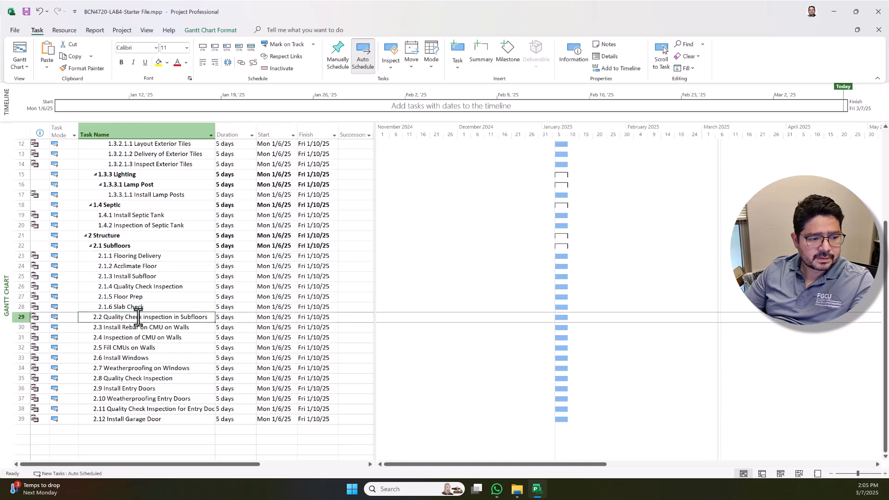
{"action": "scroll", "coordinate": [167, 319], "scroll_direction": "down", "scroll_amount": 2}
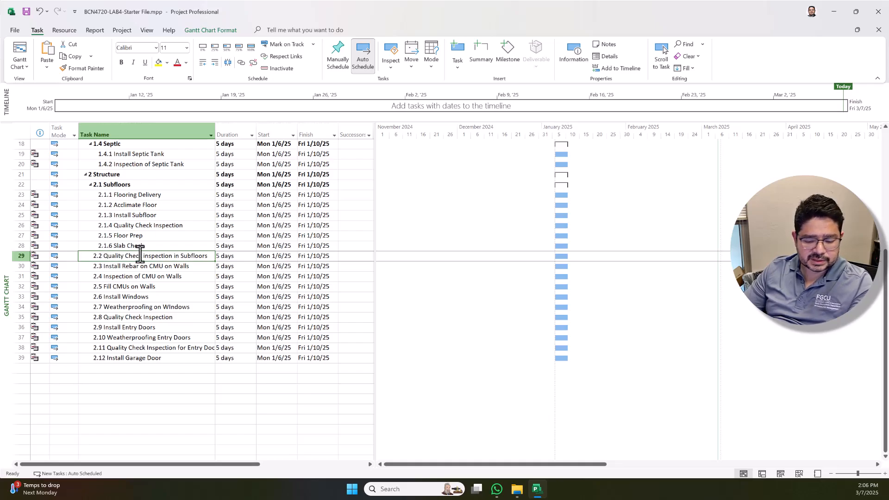
{"action": "key", "text": "Tab"}
{"action": "left_click", "coordinate": [117, 258]}
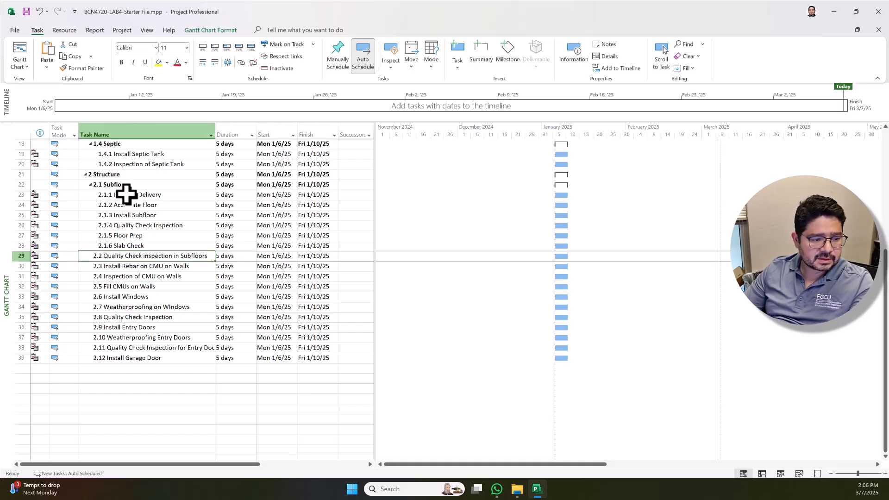
{"action": "left_click", "coordinate": [214, 62]}
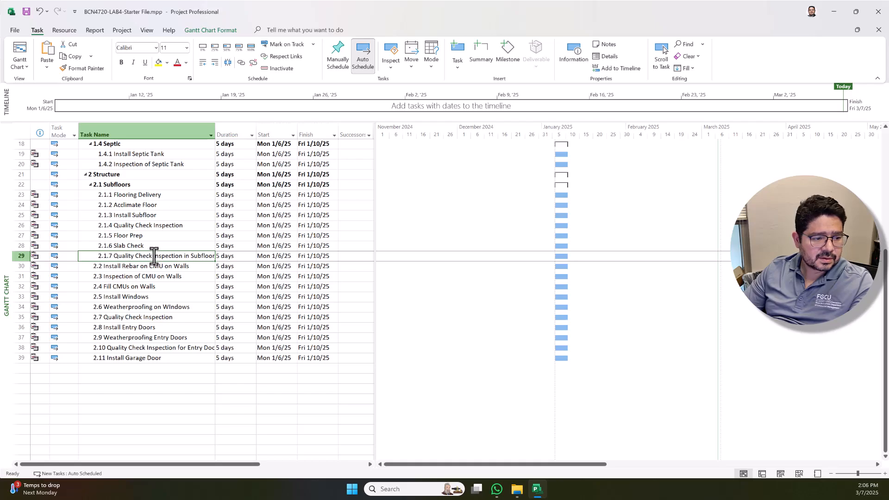
Try to outdent the Quality Check Inspection task below Install Subfloor and indent it again, and undo both level changes
{"action": "left_click", "coordinate": [133, 224]}
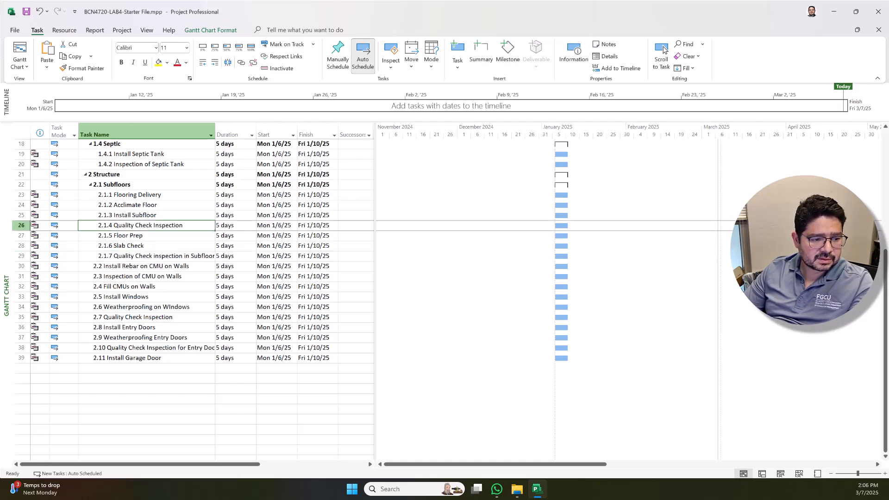
{"action": "left_click", "coordinate": [127, 256]}
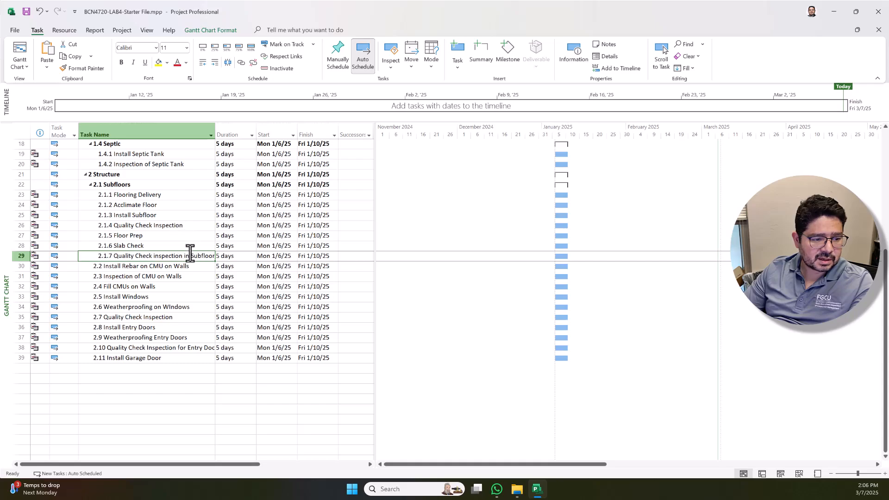
{"action": "left_click", "coordinate": [187, 226]}
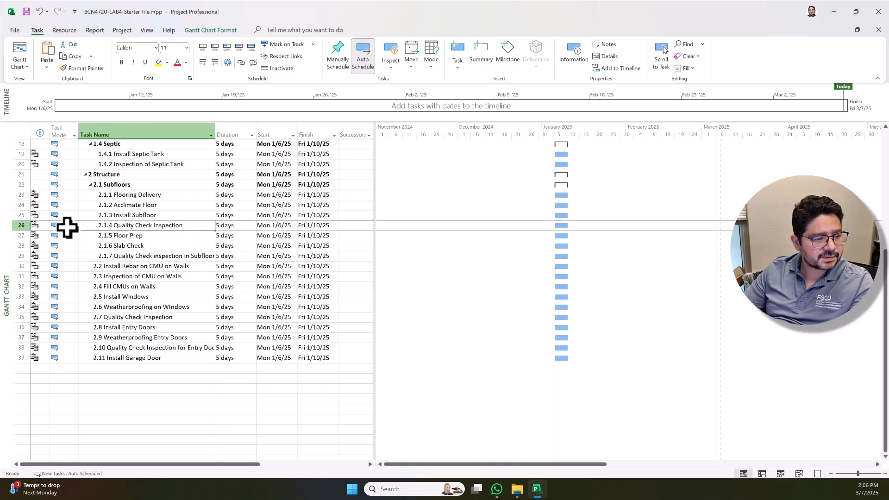
{"action": "left_click", "coordinate": [203, 62]}
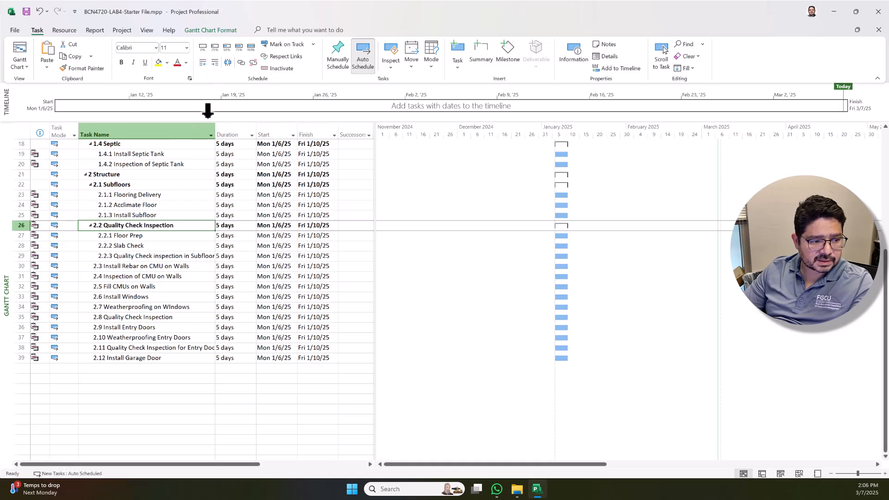
{"action": "left_click", "coordinate": [216, 64]}
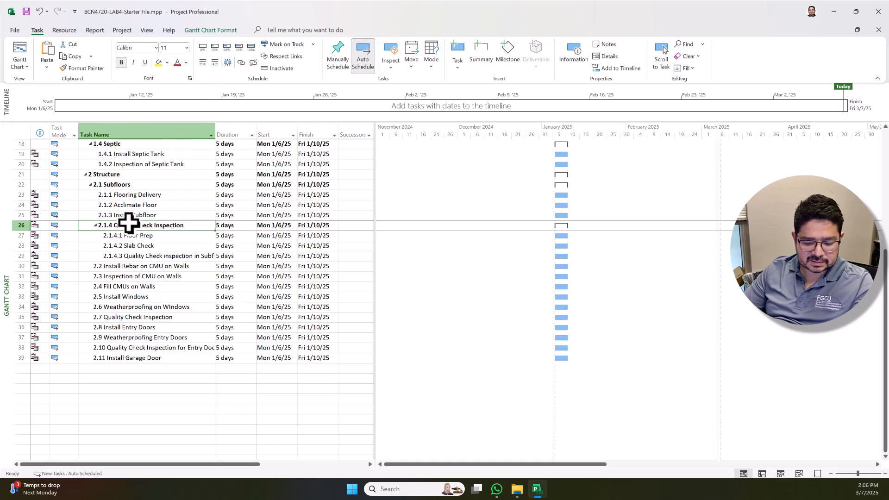
{"action": "key", "text": "ctrl+z"}
{"action": "key", "text": "ctrl+z"}
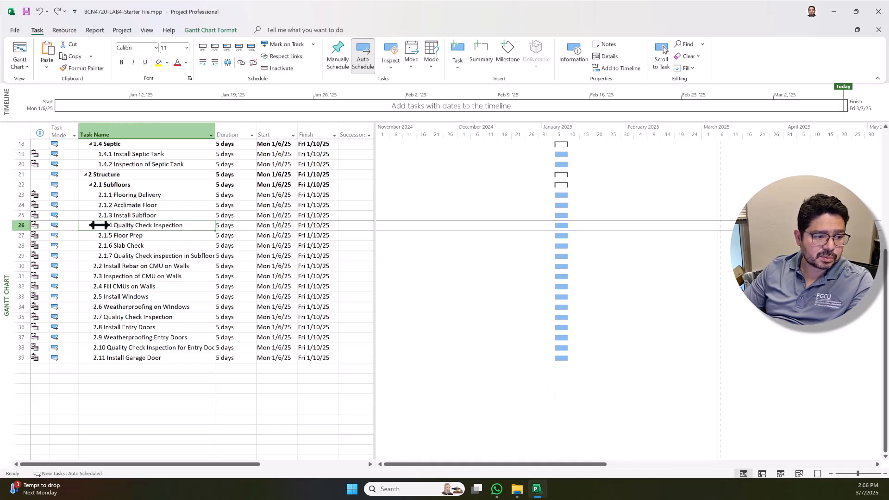
Move Quality Check Inspection directly below Quality Check inspection in Subfloors and outdent it to the same level as Subfloors
{"action": "left_click", "coordinate": [20, 225]}
{"action": "left_click_drag", "start_coordinate": [24, 225], "coordinate": [46, 255]}
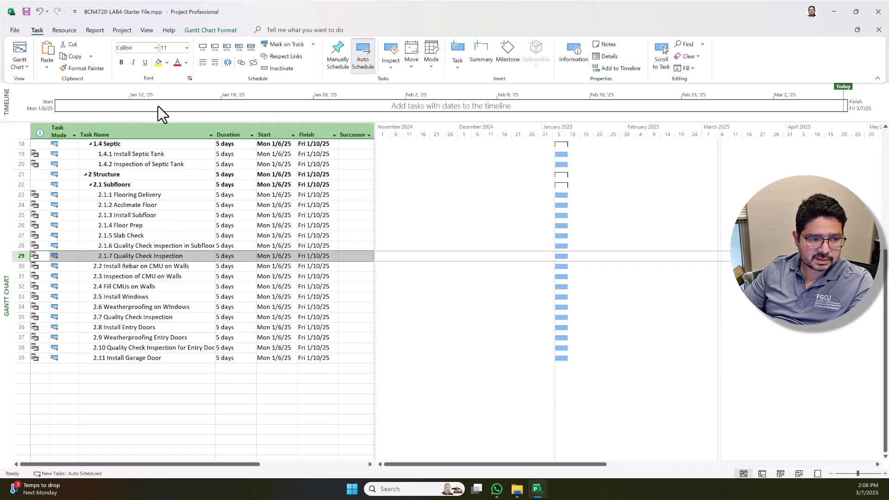
{"action": "left_click", "coordinate": [204, 63]}
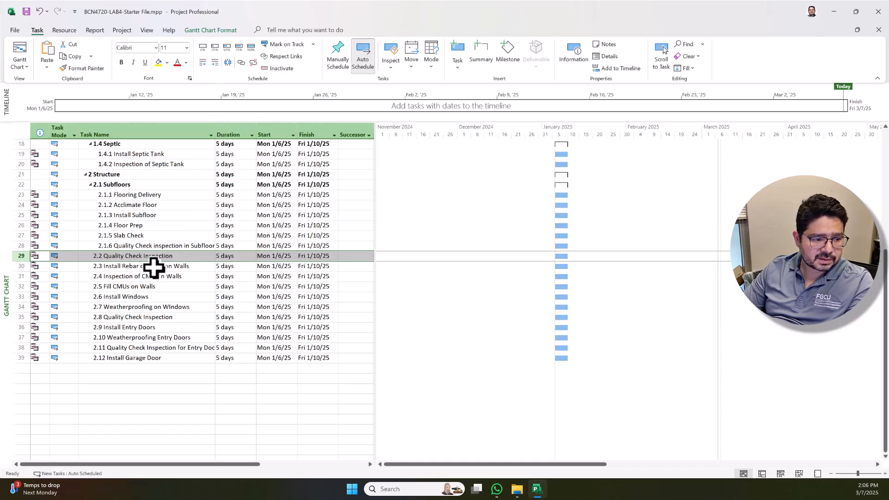
Move Slab Check up to be the first subtask under Subfloors
{"action": "left_click", "coordinate": [119, 244]}
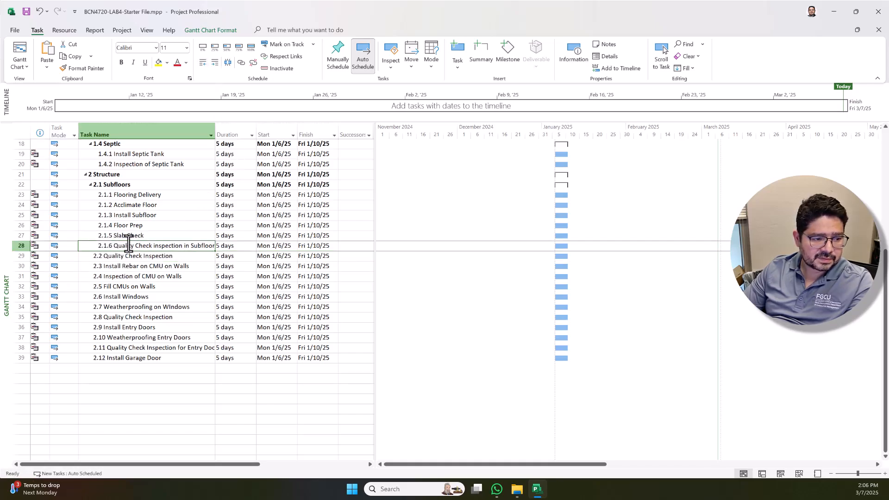
{"action": "left_click", "coordinate": [128, 233]}
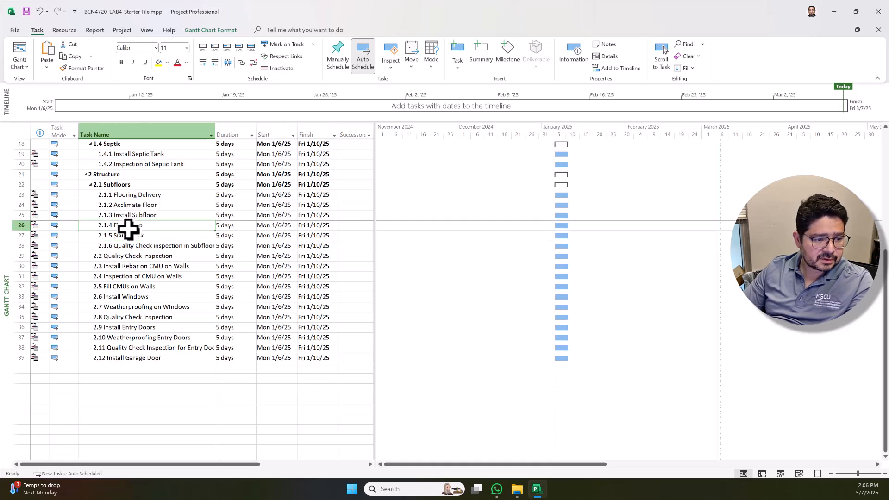
{"action": "left_click", "coordinate": [16, 236]}
{"action": "left_click_drag", "start_coordinate": [23, 238], "coordinate": [45, 195]}
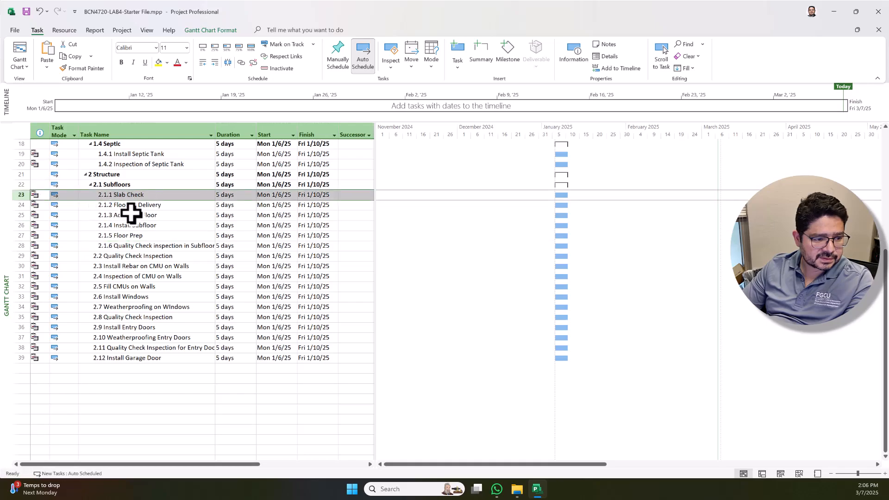
Move Quality Check inspection in Subfloors up to directly below Slab Check
{"action": "left_click", "coordinate": [125, 246]}
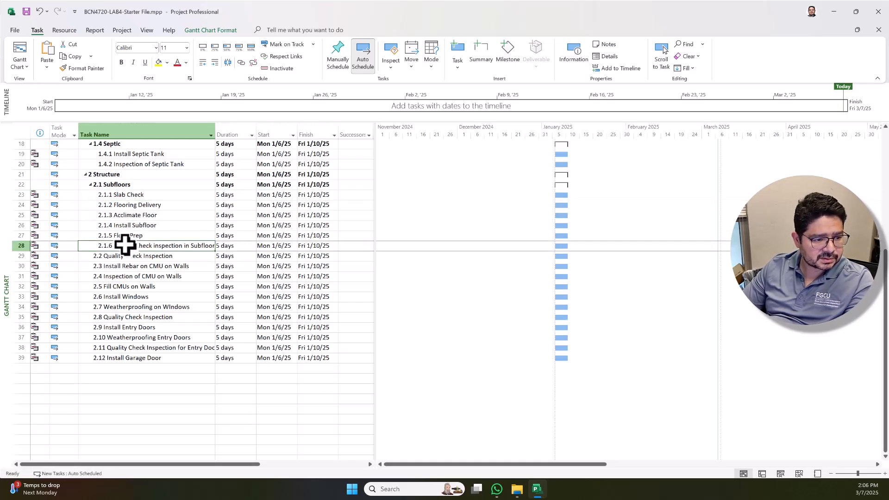
{"action": "mouse_move", "coordinate": [17, 246]}
{"action": "left_mouse_down"}
{"action": "mouse_move", "coordinate": [44, 212]}
{"action": "mouse_move", "coordinate": [20, 247]}
{"action": "left_mouse_up"}
{"action": "left_click_drag", "start_coordinate": [38, 217], "coordinate": [37, 210]}
{"action": "left_click", "coordinate": [129, 226]}
{"action": "left_click", "coordinate": [112, 247]}
{"action": "left_click", "coordinate": [19, 246]}
{"action": "left_click_drag", "start_coordinate": [18, 246], "coordinate": [38, 201]}
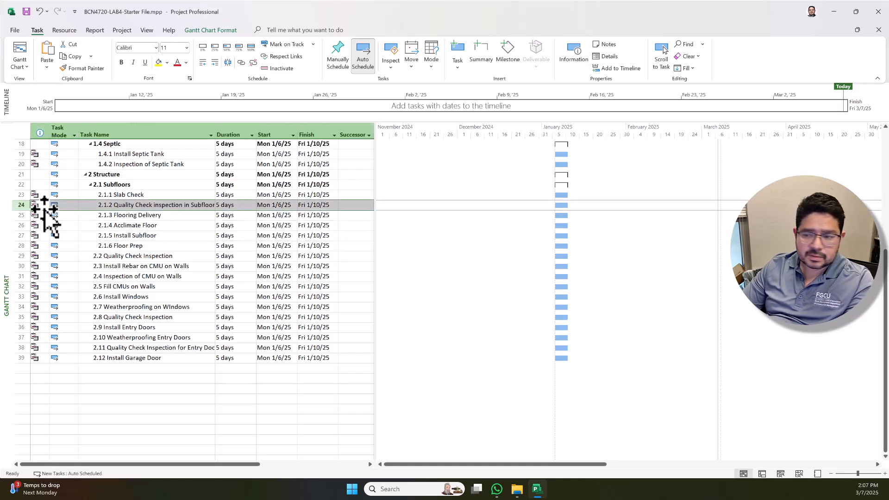
Move Install Subfloor to directly below Quality Check inspection in Subfloors, and Floor Prep to between Flooring Delivery and Acclimate Floor
{"action": "left_click", "coordinate": [106, 235]}
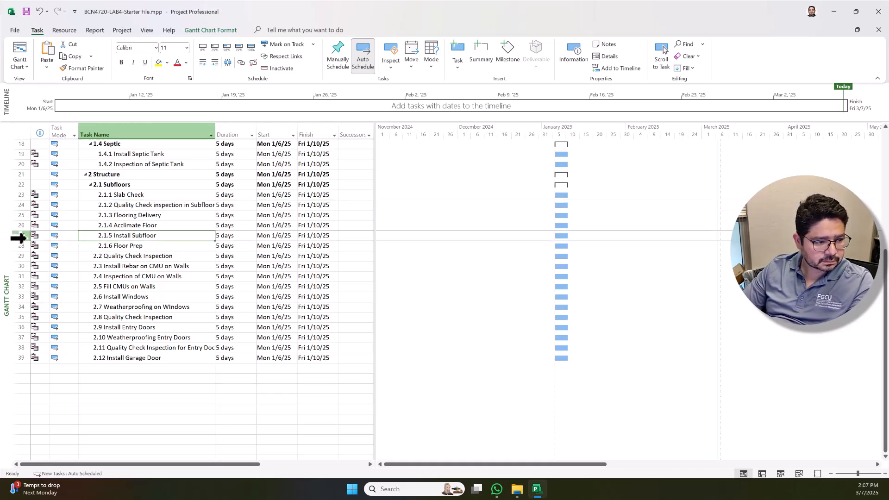
{"action": "left_click", "coordinate": [15, 236]}
{"action": "left_click_drag", "start_coordinate": [20, 238], "coordinate": [43, 203]}
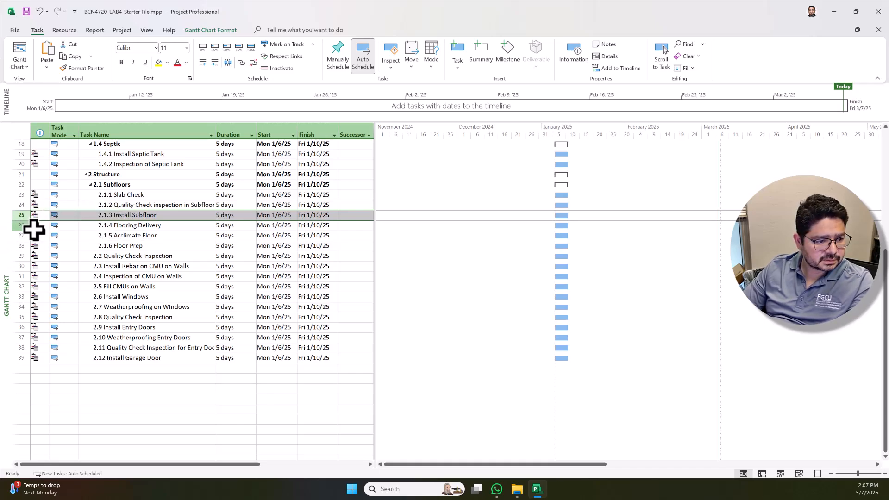
{"action": "left_click", "coordinate": [15, 227]}
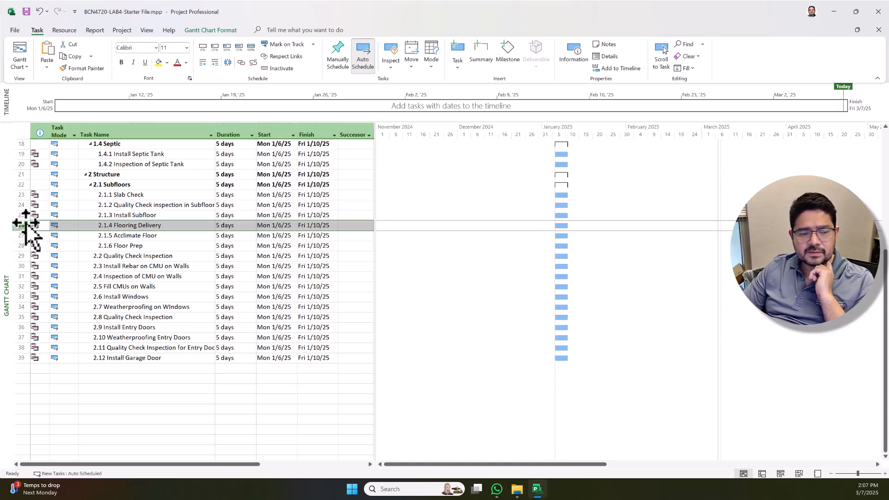
{"action": "left_click", "coordinate": [21, 246]}
{"action": "mouse_move", "coordinate": [23, 241]}
{"action": "left_mouse_down"}
{"action": "mouse_move", "coordinate": [32, 221]}
{"action": "mouse_move", "coordinate": [33, 231]}
{"action": "left_mouse_up"}
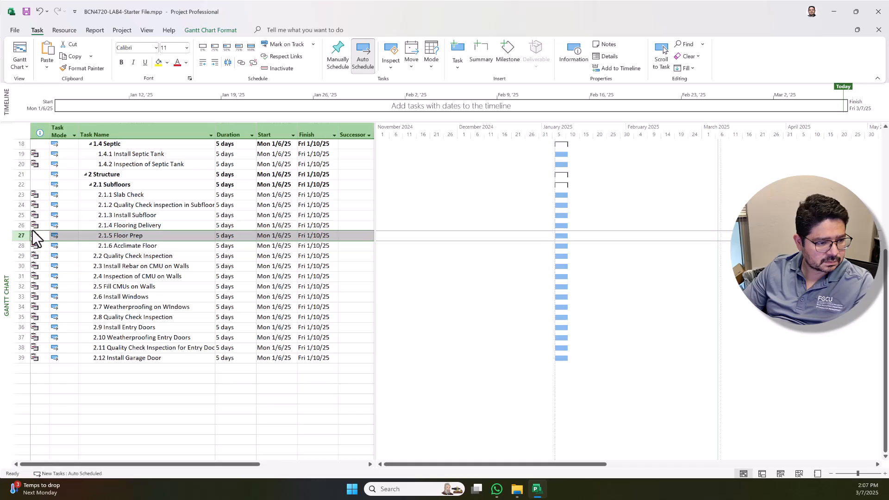
{"action": "left_click", "coordinate": [142, 244]}
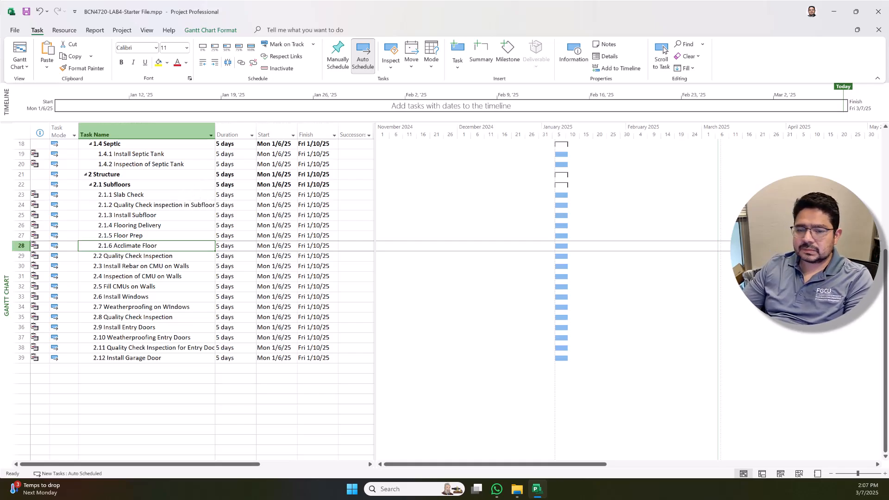
Set Floor Prep (task 27) as the successor of Slab Check under Subfloors
{"action": "left_click", "coordinate": [149, 193]}
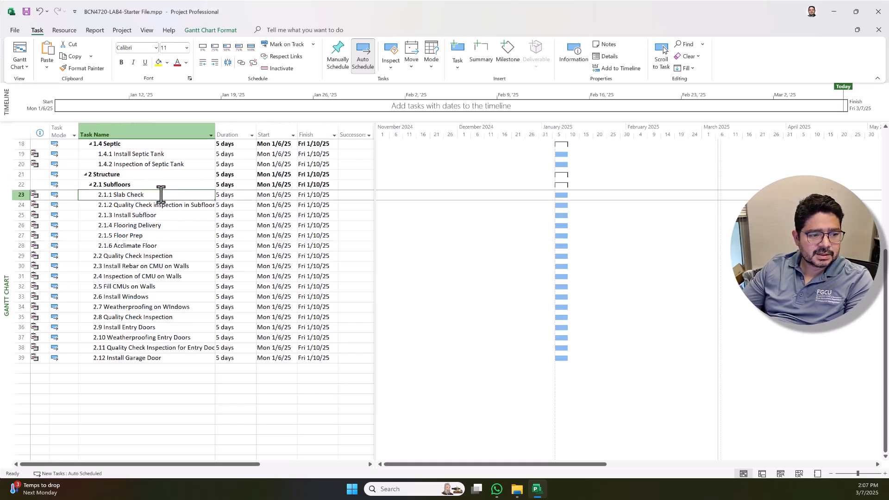
{"action": "left_click", "coordinate": [241, 194]}
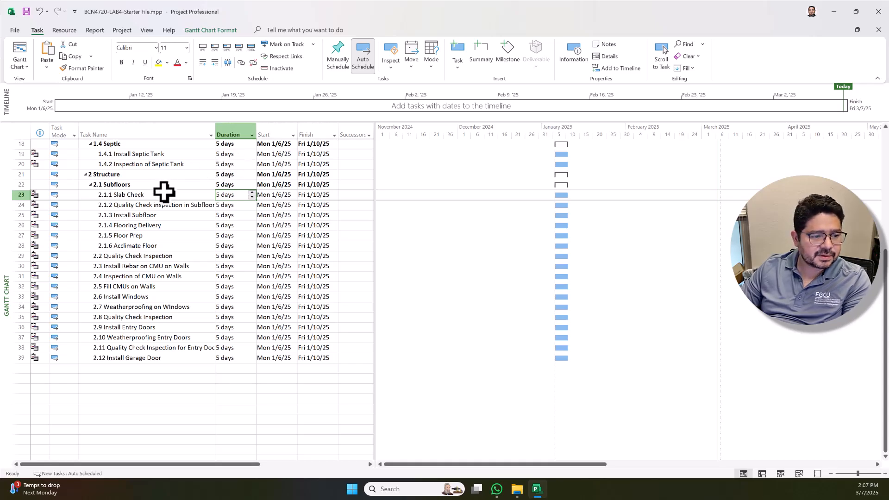
{"action": "left_click", "coordinate": [363, 195]}
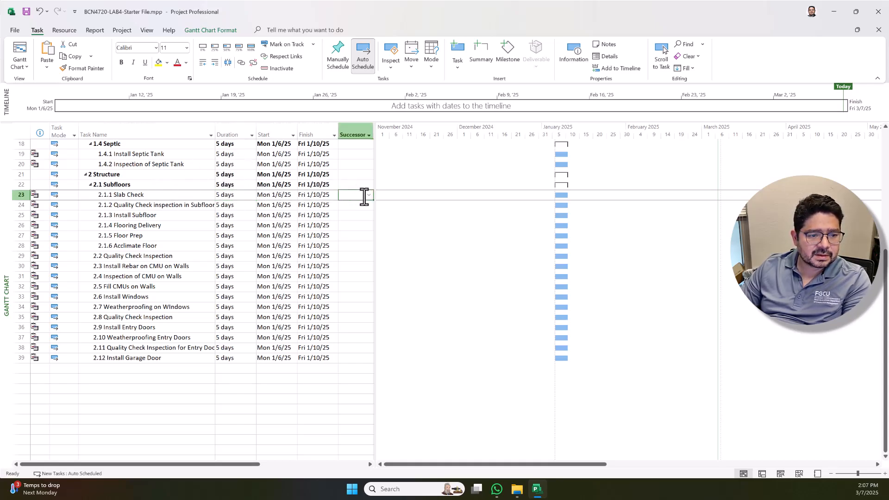
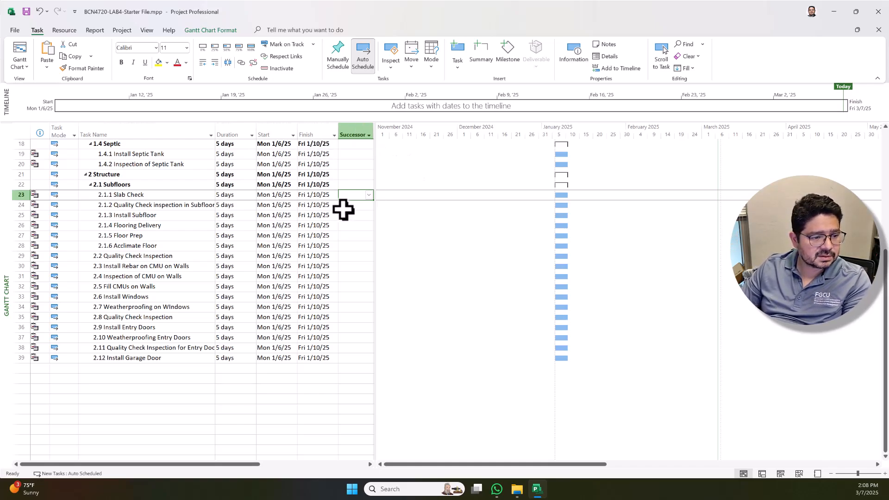
{"action": "left_click", "coordinate": [368, 195]}
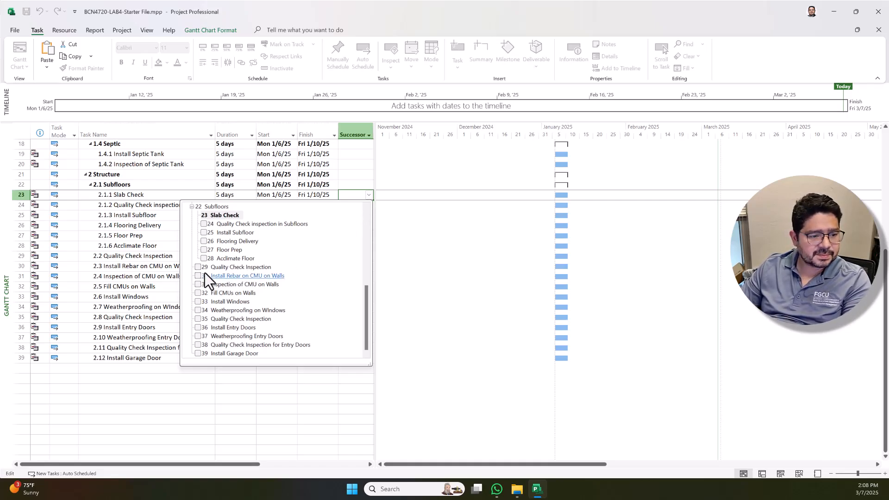
{"action": "left_click", "coordinate": [204, 250]}
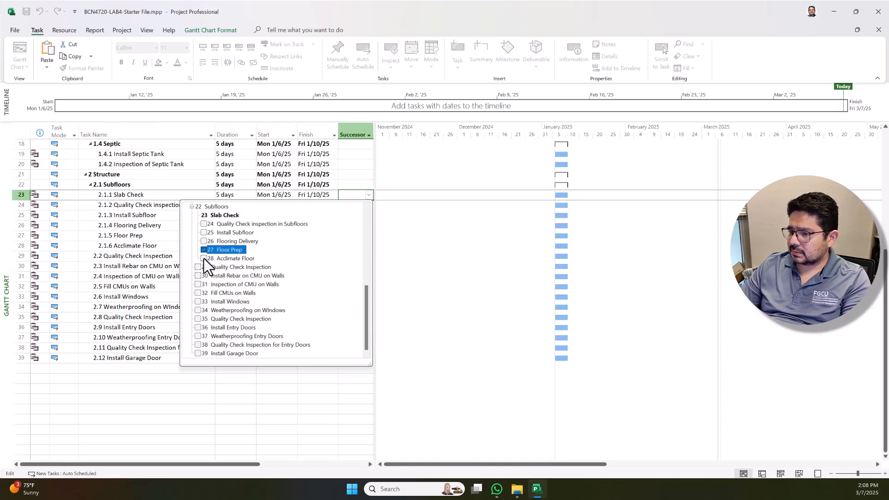
{"action": "key", "text": "Return"}
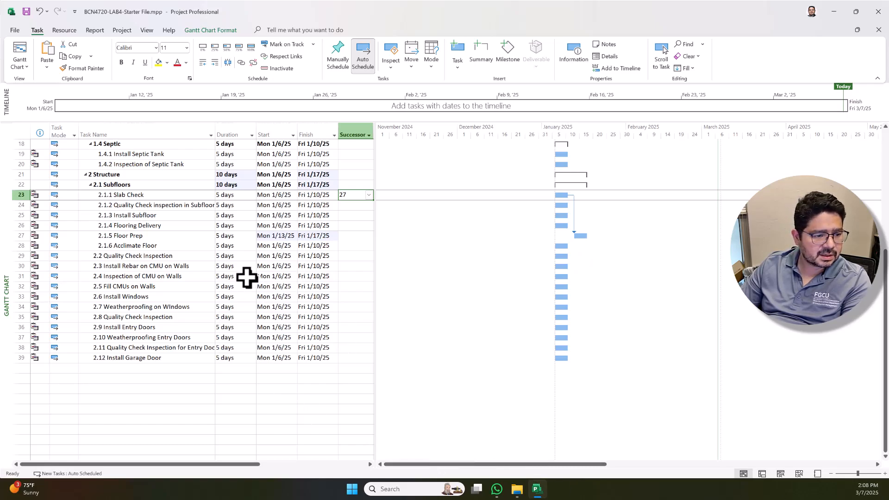
Set Acclimate Floor (task 28) as the successor of Floor Prep
{"action": "left_click", "coordinate": [165, 235]}
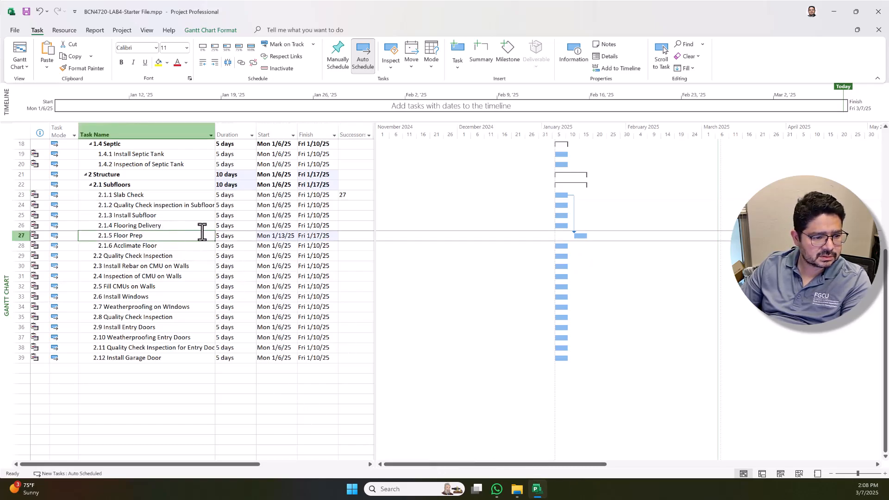
{"action": "left_click", "coordinate": [368, 236]}
{"action": "left_click", "coordinate": [369, 236]}
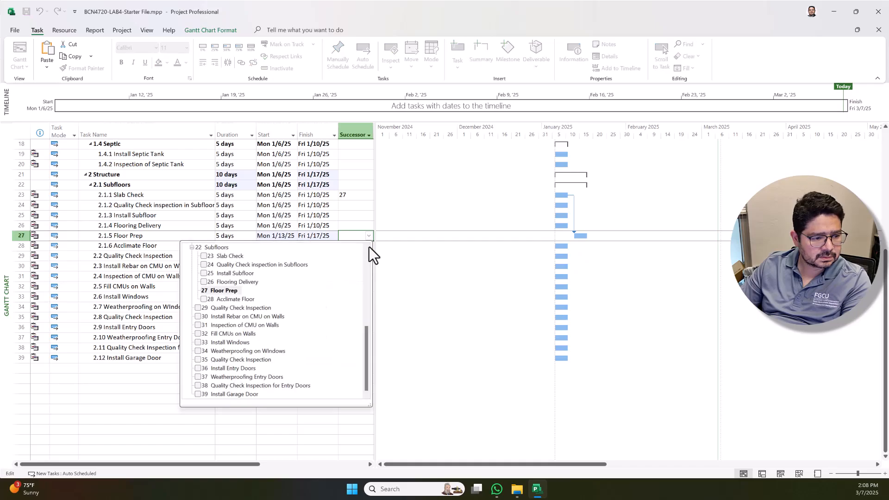
{"action": "left_click", "coordinate": [205, 300]}
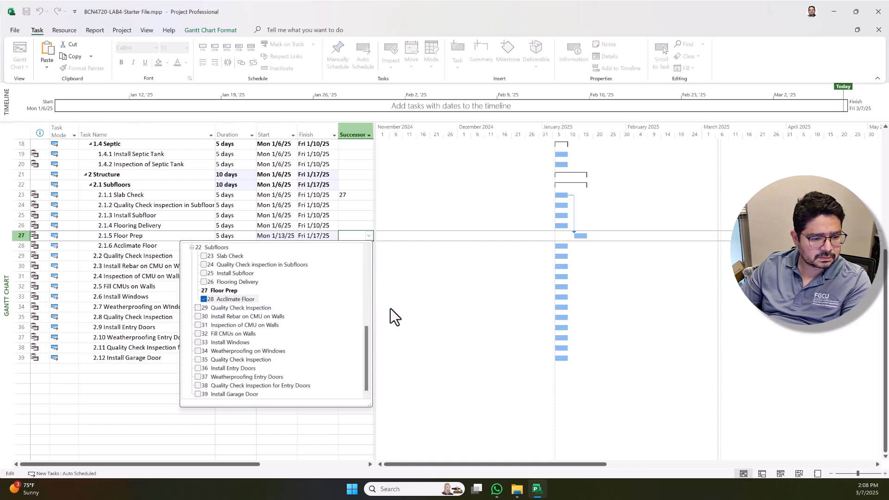
{"action": "left_click", "coordinate": [313, 421]}
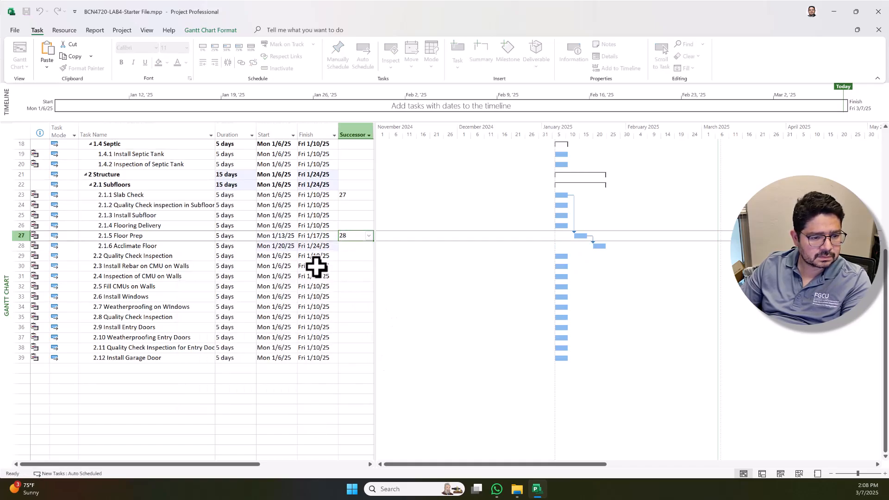
Set Install Subfloor (task 25) as the successor of Acclimate Floor
{"action": "left_click", "coordinate": [355, 246]}
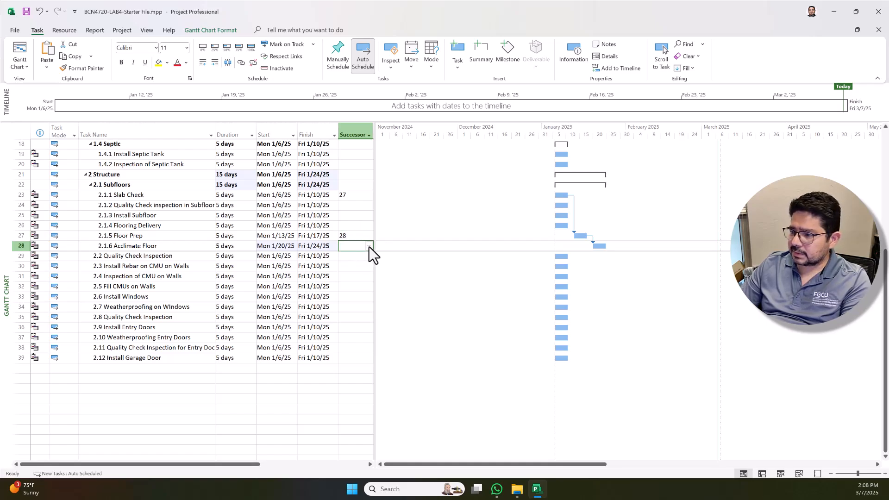
{"action": "left_click", "coordinate": [369, 246]}
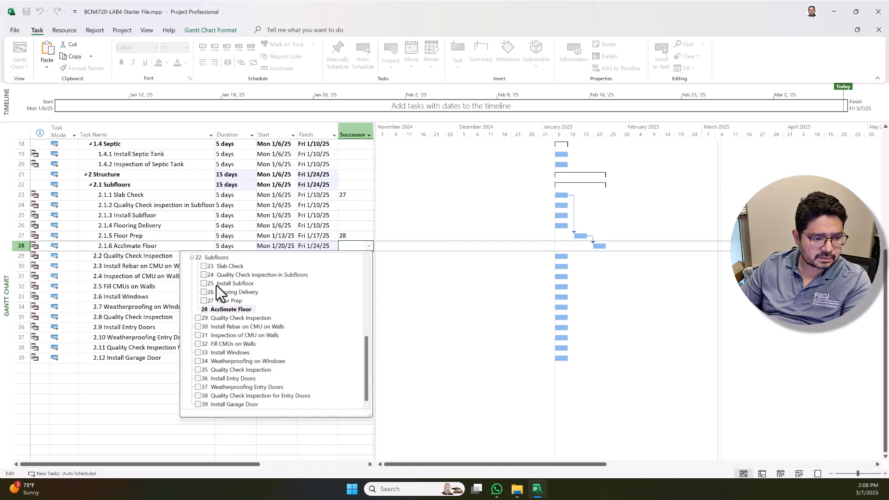
{"action": "left_click", "coordinate": [204, 284]}
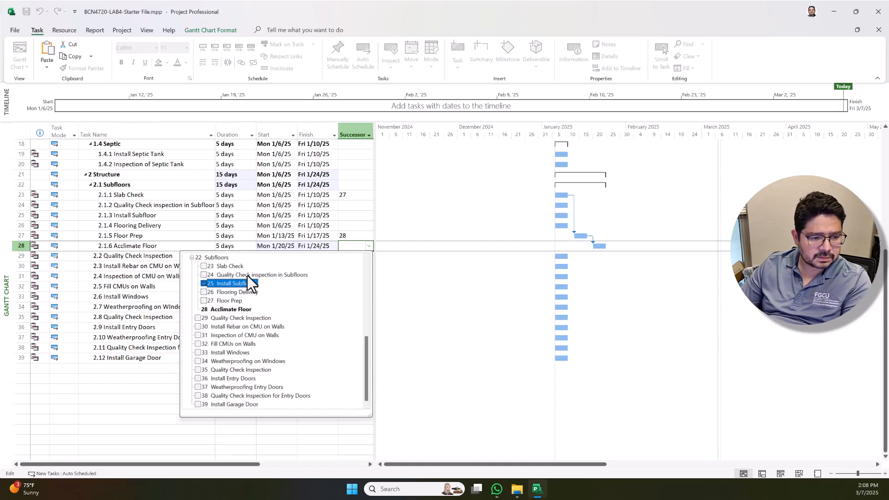
{"action": "left_click", "coordinate": [338, 223]}
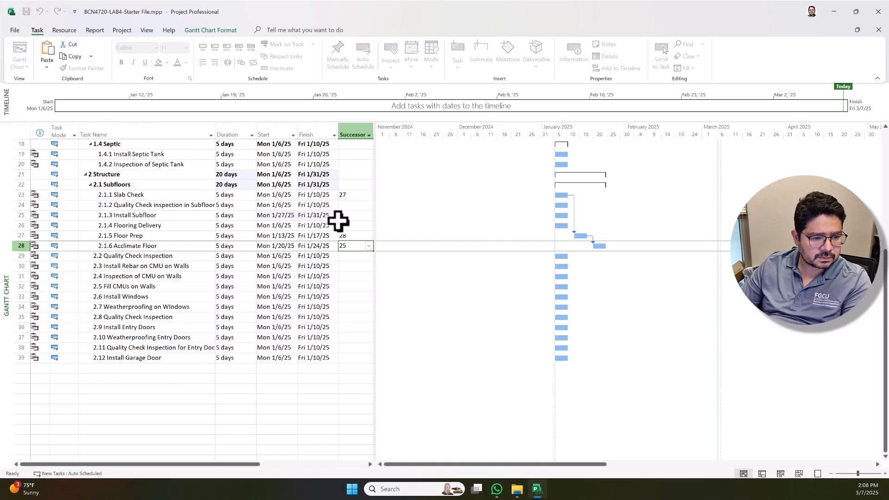
Set Quality Check inspection in Subfloors (task 24) as the successor of Install Subfloor
{"action": "left_click", "coordinate": [201, 216]}
{"action": "left_click", "coordinate": [359, 215]}
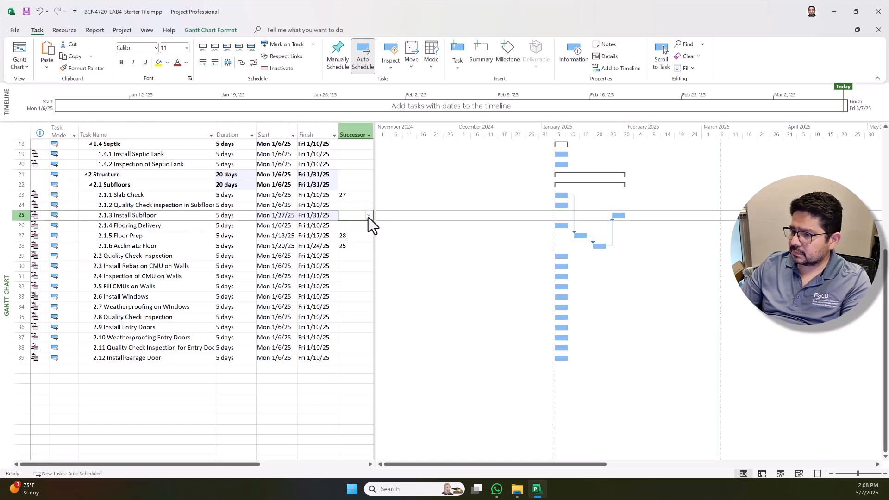
{"action": "left_click", "coordinate": [369, 216]}
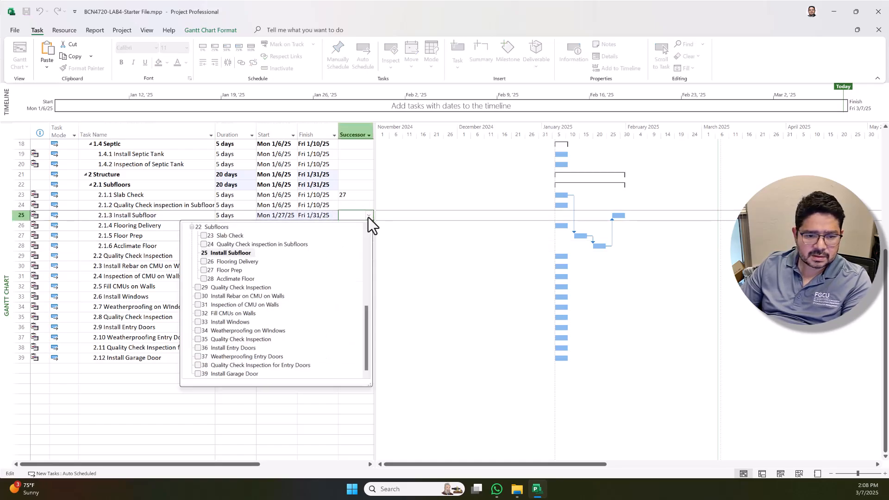
{"action": "left_click", "coordinate": [205, 245]}
{"action": "left_click", "coordinate": [327, 393]}
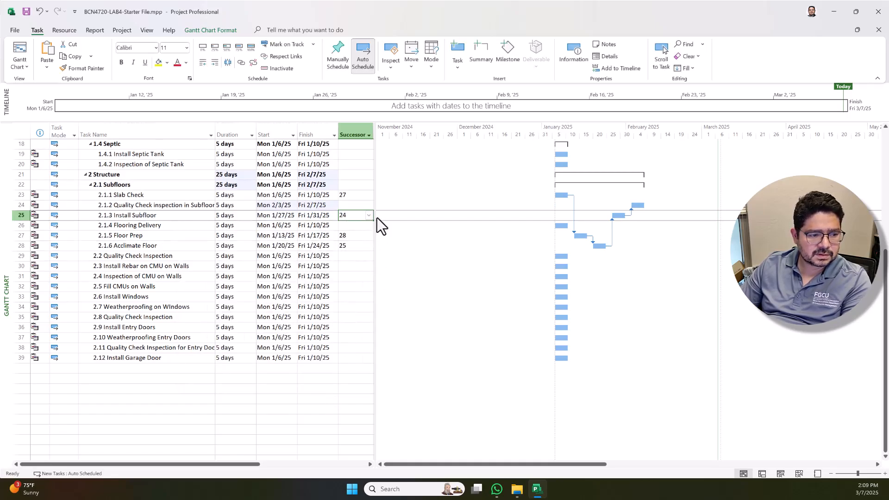
Set Install Subfloor (task 25) as the successor of Flooring Delivery
{"action": "left_click", "coordinate": [363, 206]}
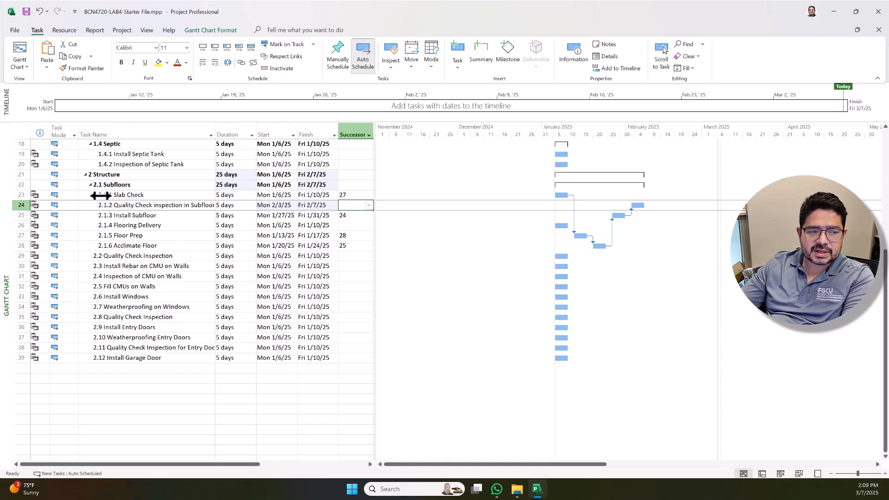
{"action": "left_click", "coordinate": [130, 195]}
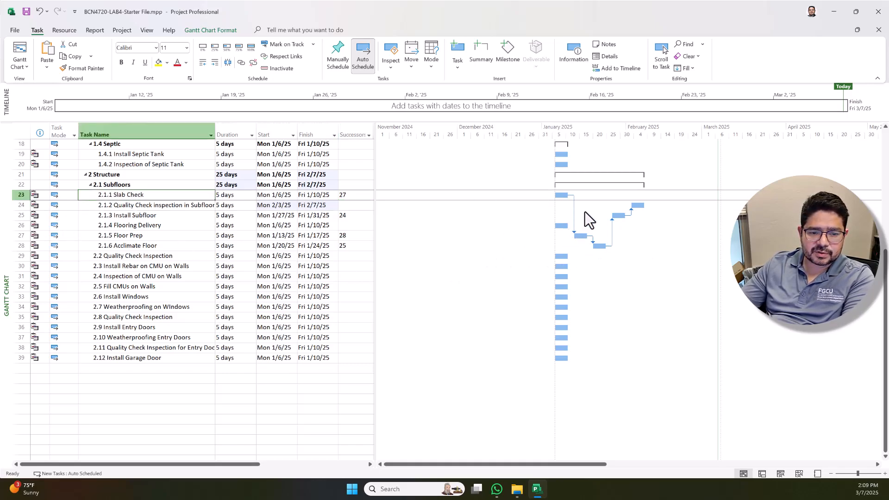
{"action": "left_click", "coordinate": [561, 226]}
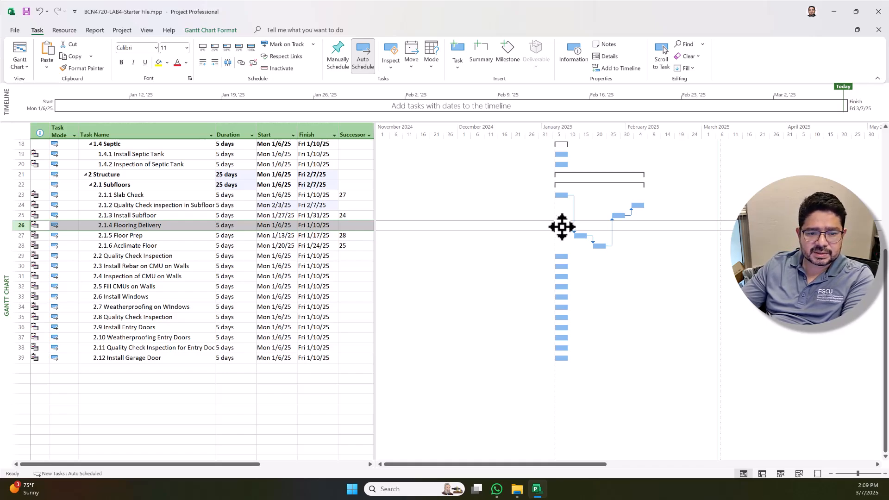
{"action": "mouse_move", "coordinate": [563, 227]}
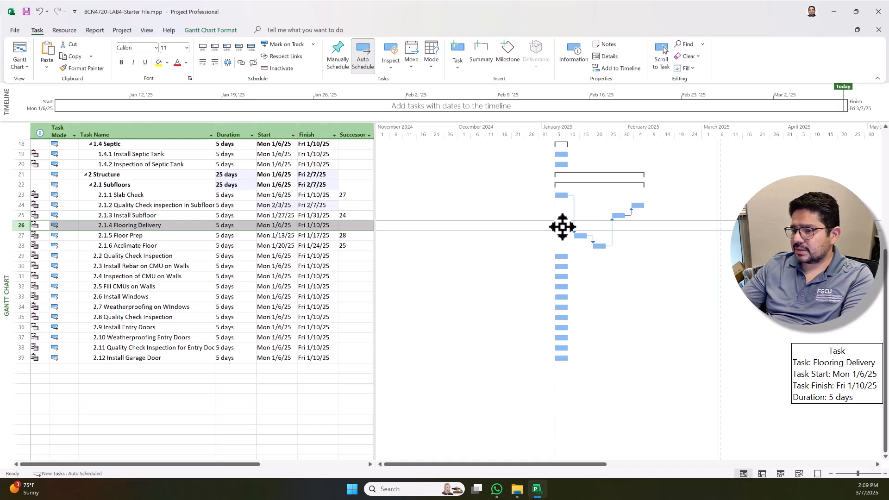
{"action": "left_click", "coordinate": [365, 226]}
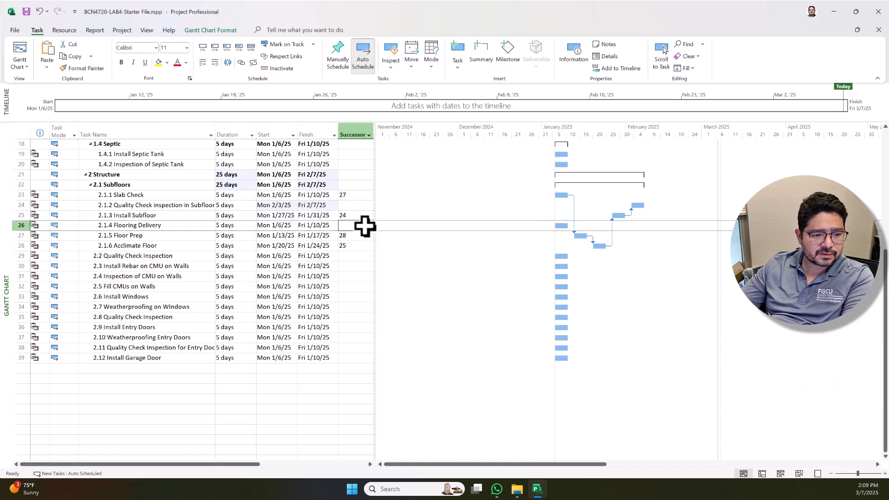
{"action": "left_click", "coordinate": [369, 226]}
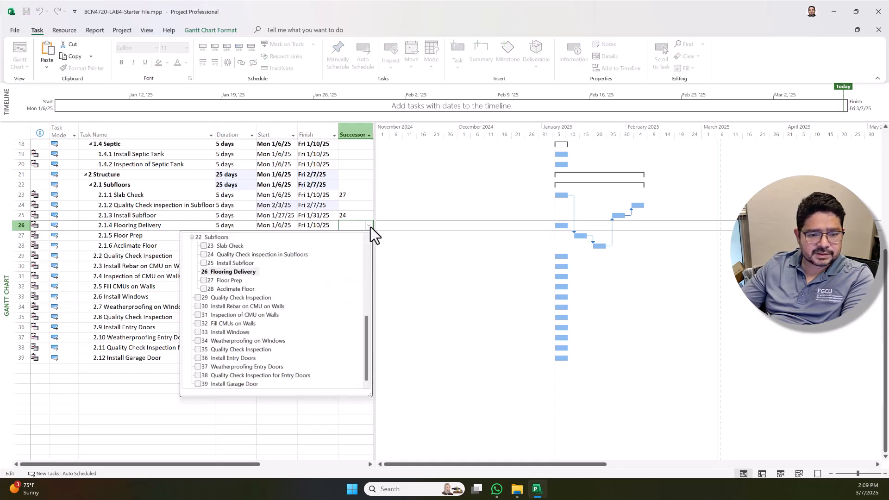
{"action": "left_click", "coordinate": [204, 263]}
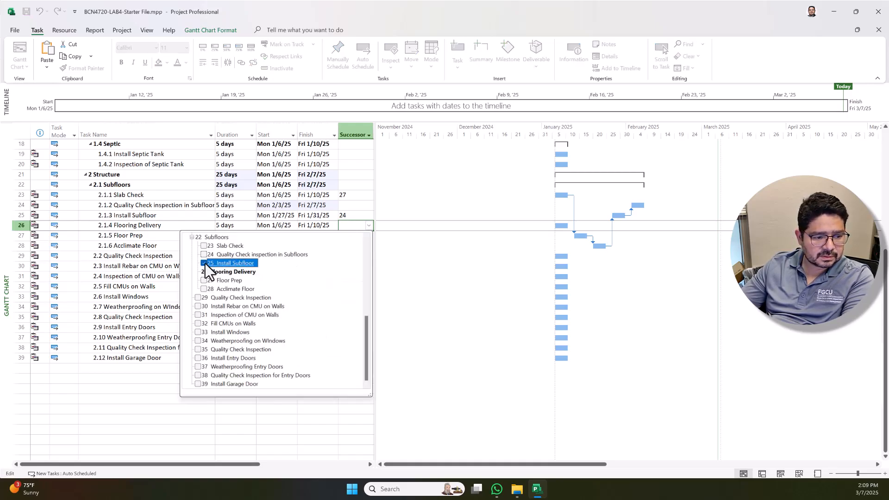
{"action": "left_click", "coordinate": [412, 310]}
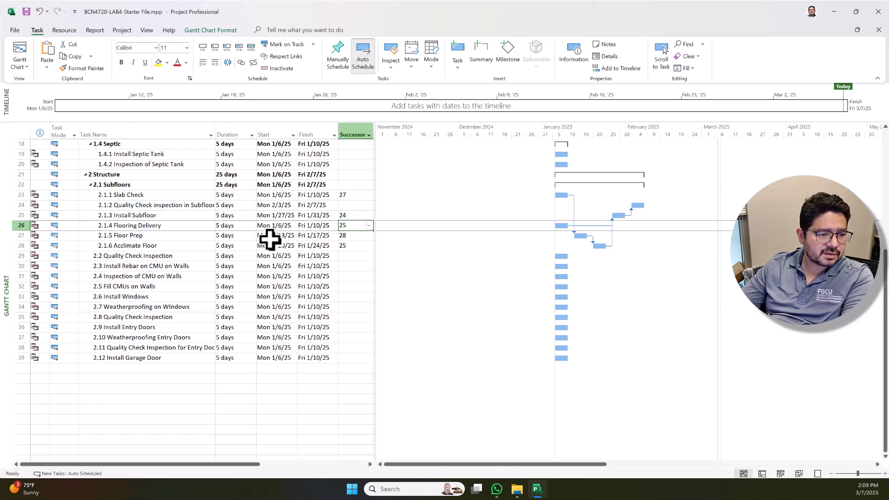
Try to assign a task from the Structure group as the successor of Final Grade
{"action": "scroll", "coordinate": [264, 243], "scroll_direction": "up", "scroll_amount": 6}
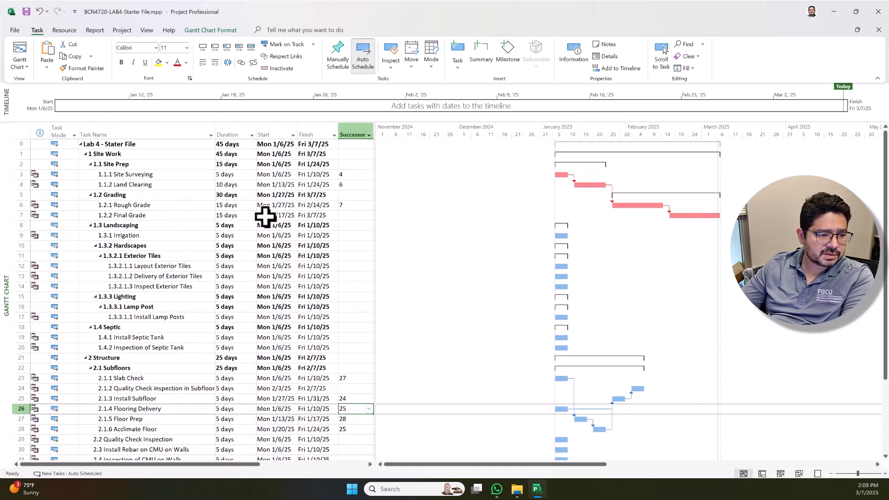
{"action": "left_click", "coordinate": [346, 215]}
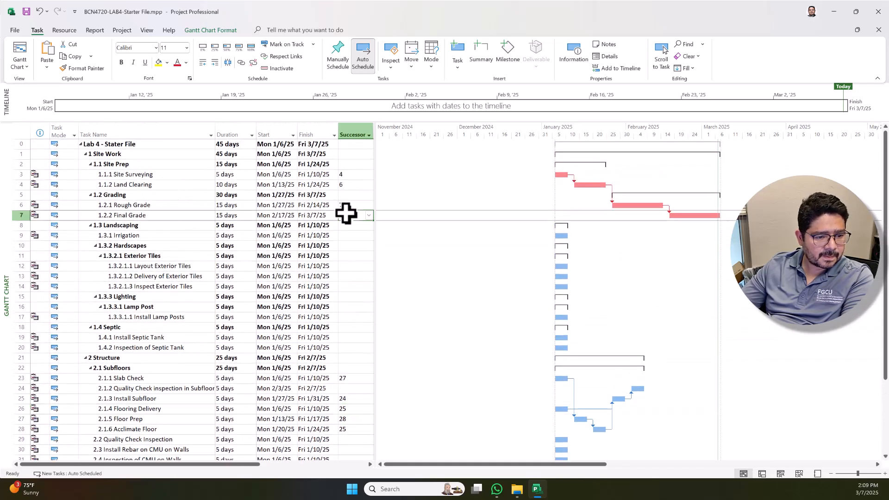
{"action": "left_click", "coordinate": [369, 215]}
{"action": "scroll", "coordinate": [385, 287], "scroll_direction": "down", "scroll_amount": 1}
{"action": "scroll", "coordinate": [309, 311], "scroll_direction": "down", "scroll_amount": 2}
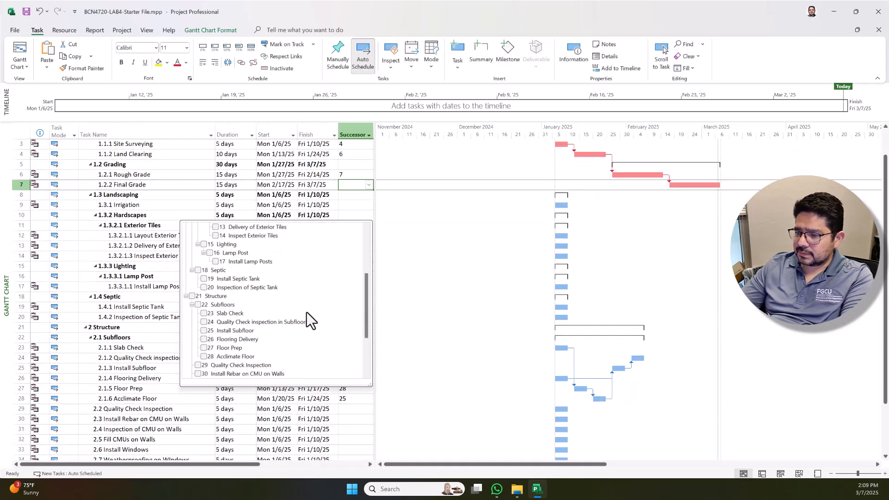
{"action": "scroll", "coordinate": [306, 313], "scroll_direction": "down", "scroll_amount": 1}
{"action": "left_click", "coordinate": [204, 315]}
{"action": "left_click", "coordinate": [419, 345]}
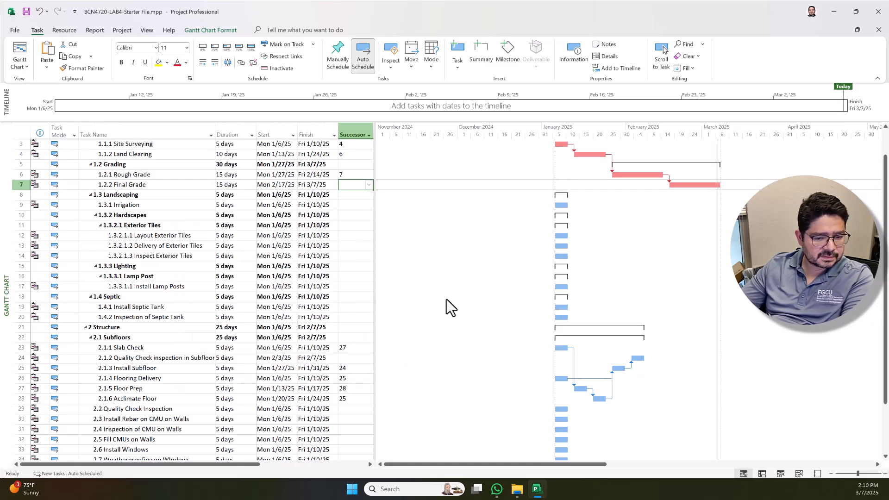
Set Flooring Delivery (task 26) as the successor of Final Grade
{"action": "scroll", "coordinate": [549, 282], "scroll_direction": "down", "scroll_amount": 8}
{"action": "scroll", "coordinate": [548, 281], "scroll_direction": "up", "scroll_amount": 7}
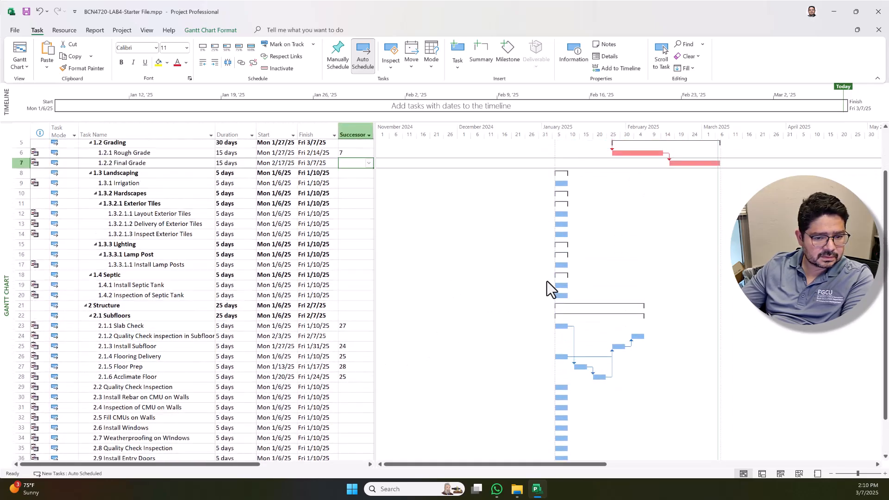
{"action": "scroll", "coordinate": [546, 281], "scroll_direction": "up", "scroll_amount": 3}
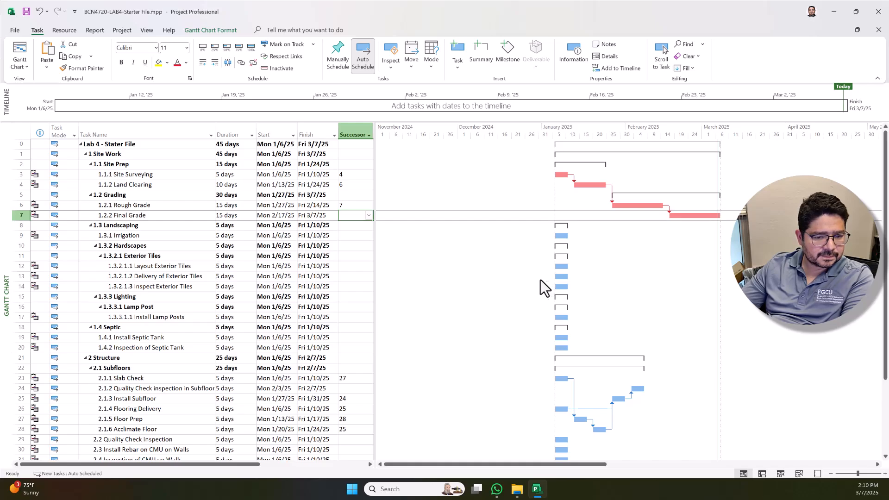
{"action": "scroll", "coordinate": [540, 280], "scroll_direction": "down", "scroll_amount": 4}
{"action": "scroll", "coordinate": [543, 277], "scroll_direction": "up", "scroll_amount": 4}
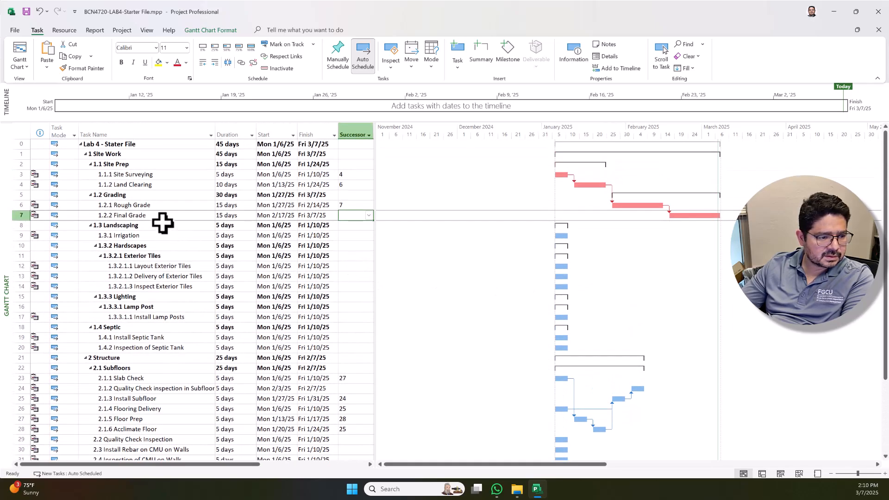
{"action": "left_click", "coordinate": [175, 216]}
{"action": "left_click", "coordinate": [354, 215]}
{"action": "left_click", "coordinate": [369, 216]}
{"action": "scroll", "coordinate": [259, 319], "scroll_direction": "down", "scroll_amount": 5}
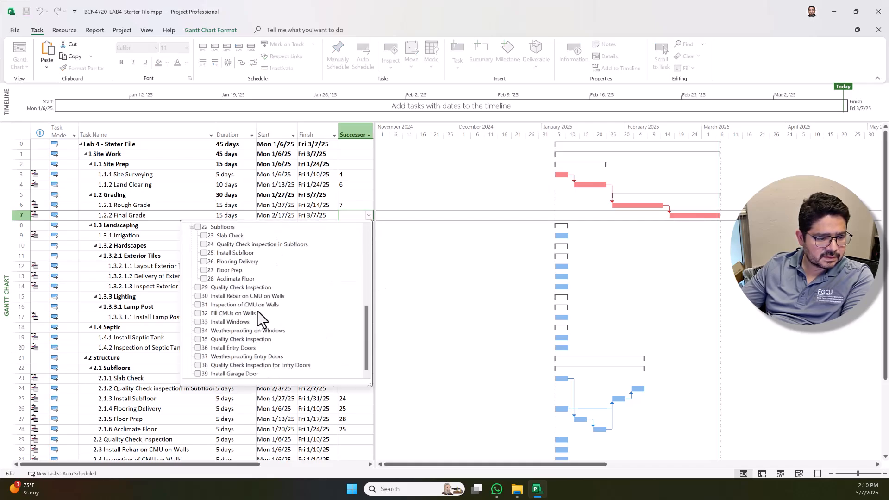
{"action": "left_click", "coordinate": [205, 261]}
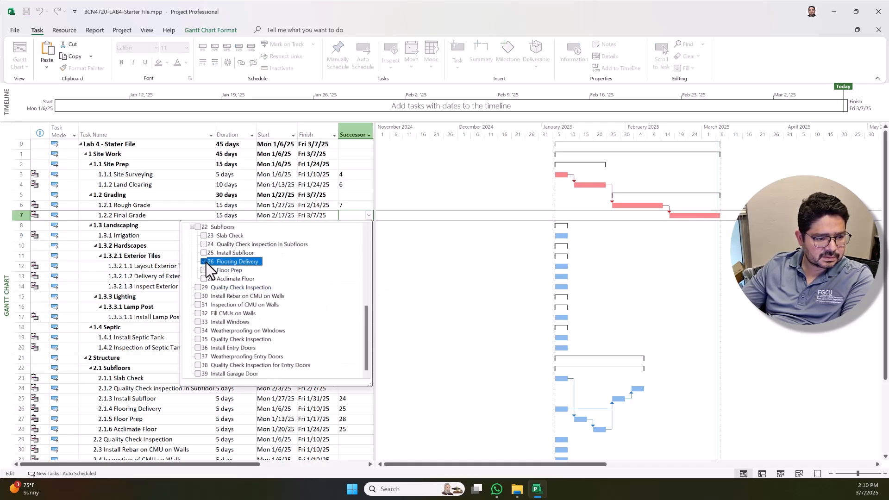
{"action": "left_click", "coordinate": [367, 215]}
Examine the Gantt chart links from Final Grade into Subfloors and review the remaining ungrouped Structure tasks
{"action": "scroll", "coordinate": [347, 302], "scroll_direction": "down", "scroll_amount": 4}
{"action": "scroll", "coordinate": [574, 265], "scroll_direction": "down", "scroll_amount": 2}
{"action": "scroll", "coordinate": [590, 261], "scroll_direction": "up", "scroll_amount": 6}
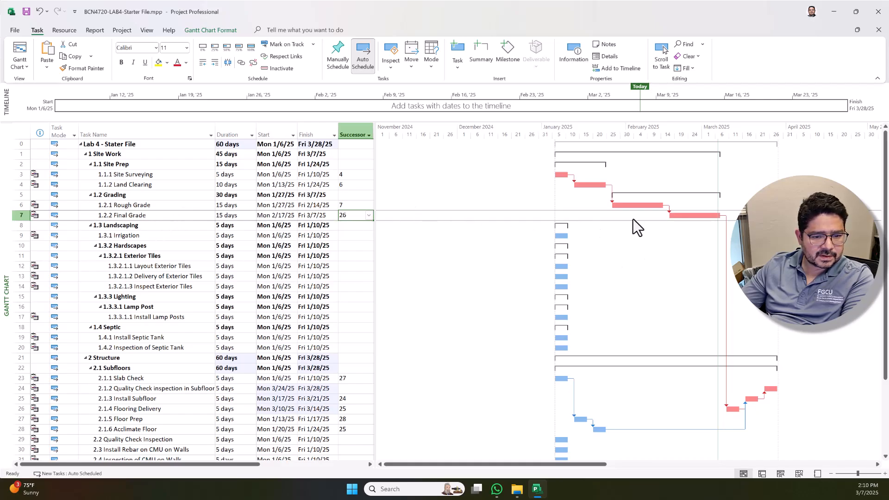
{"action": "scroll", "coordinate": [713, 228], "scroll_direction": "down", "scroll_amount": 3}
{"action": "scroll", "coordinate": [712, 229], "scroll_direction": "down", "scroll_amount": 3}
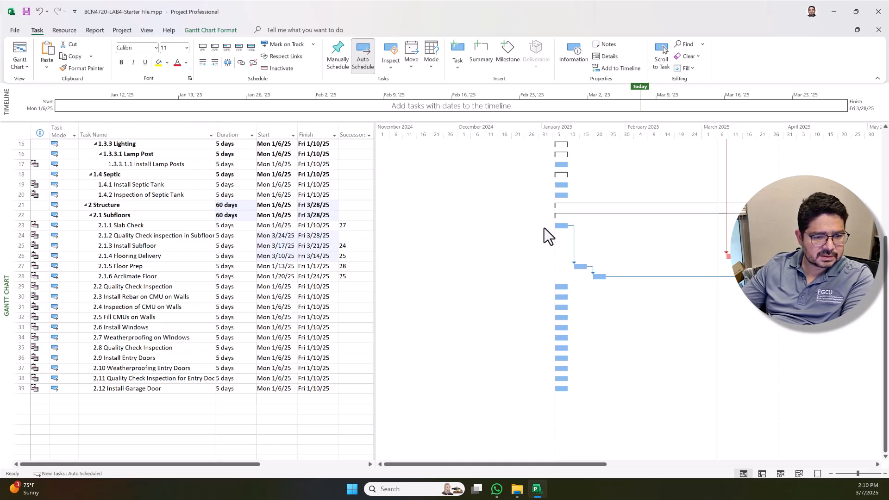
{"action": "left_click", "coordinate": [562, 225]}
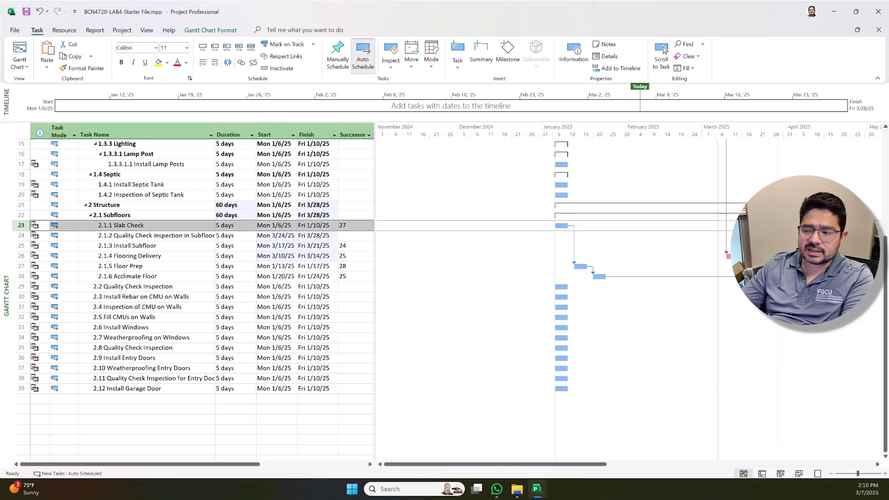
{"action": "scroll", "coordinate": [574, 275], "scroll_direction": "up", "scroll_amount": 3}
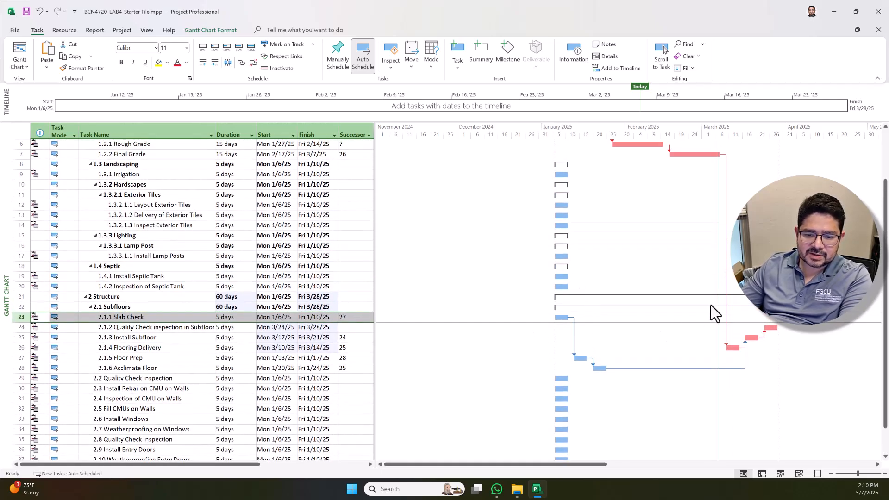
{"action": "scroll", "coordinate": [290, 325], "scroll_direction": "down", "scroll_amount": 3}
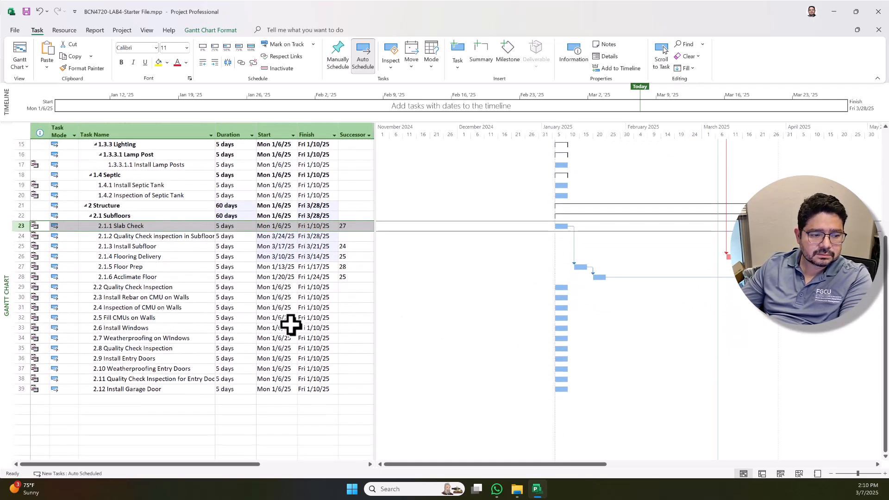
{"action": "left_click", "coordinate": [151, 288]}
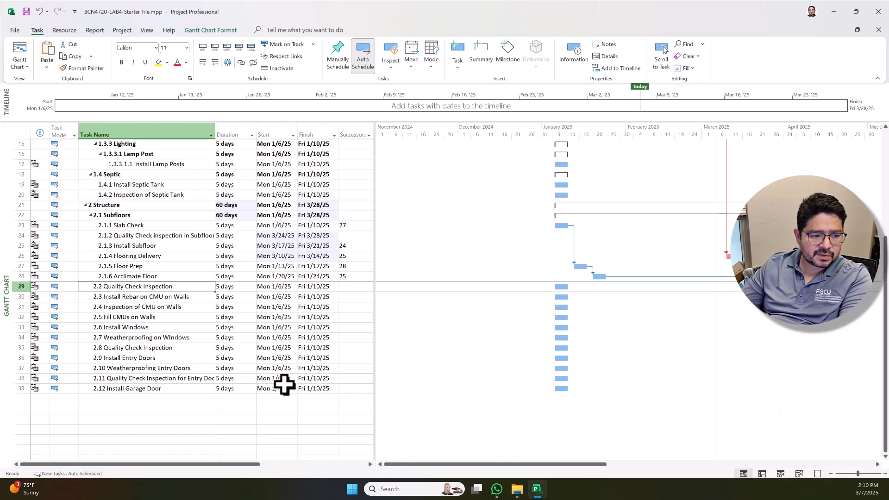
{"action": "left_click", "coordinate": [220, 369]}
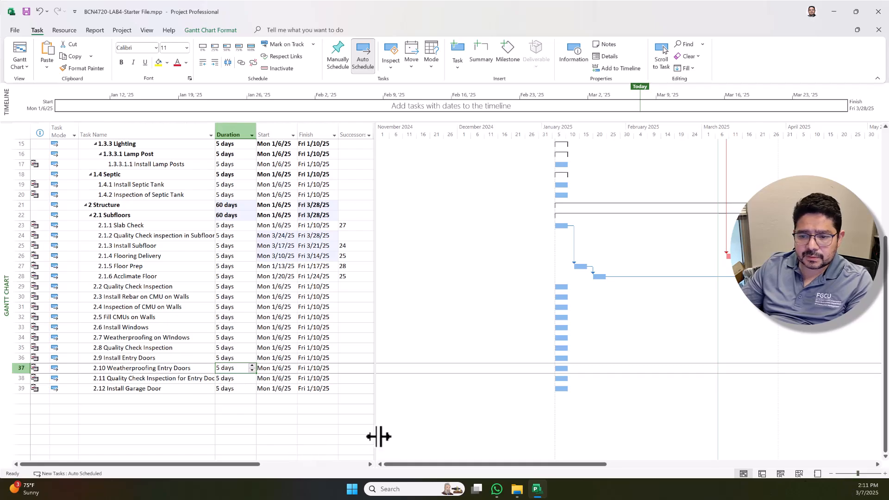
Insert a summary task above Install Rebar on CMU on Walls for the three CMU wall tasks
{"action": "left_click", "coordinate": [139, 297]}
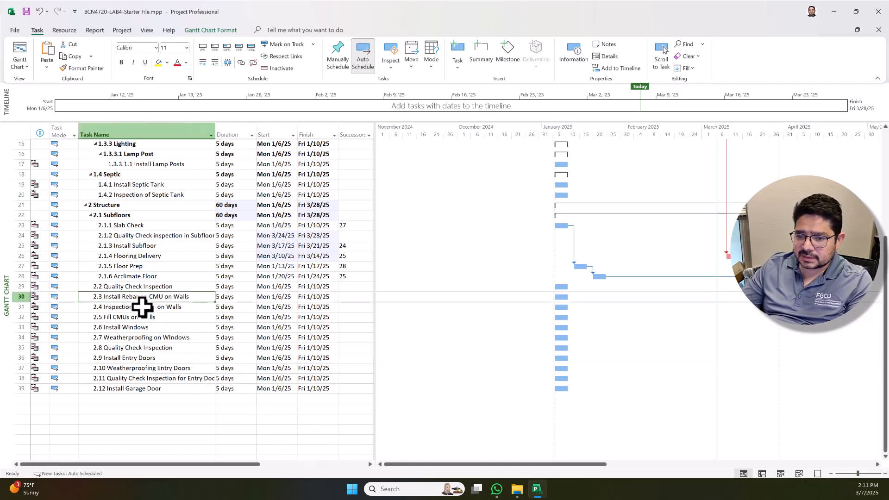
{"action": "left_click", "coordinate": [142, 306], "text": "shift"}
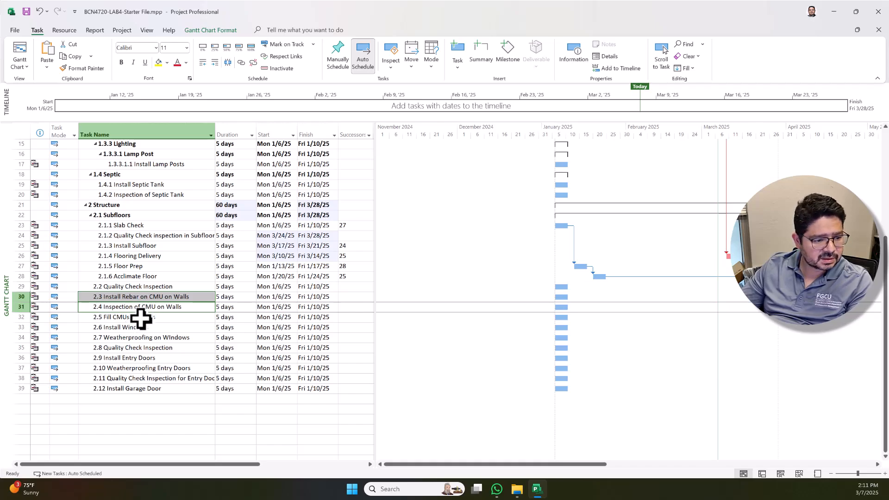
{"action": "left_click", "coordinate": [140, 318], "text": "shift"}
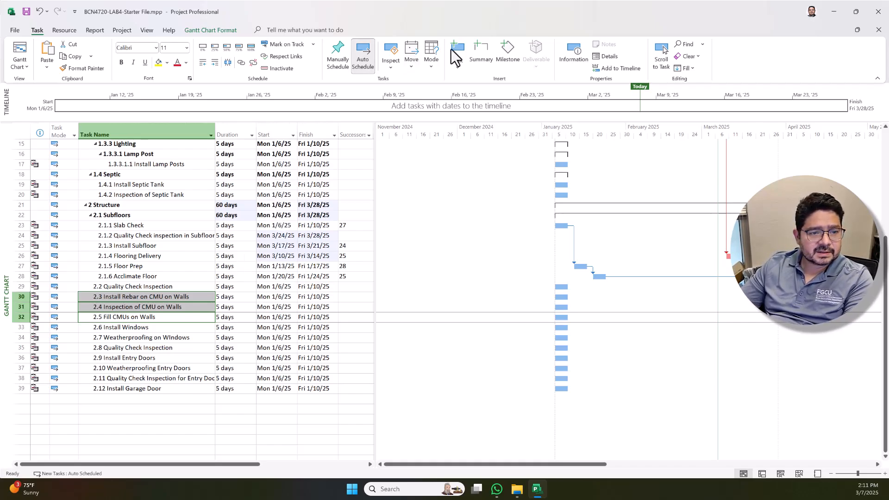
{"action": "left_click", "coordinate": [480, 54]}
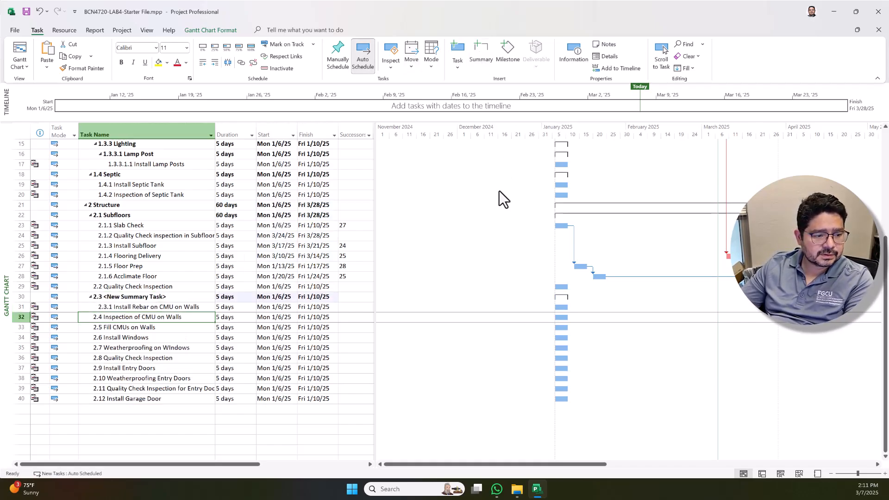
Indent Inspection of CMU on Walls and Fill CMUs on Walls under the new summary task
{"action": "left_click", "coordinate": [149, 297]}
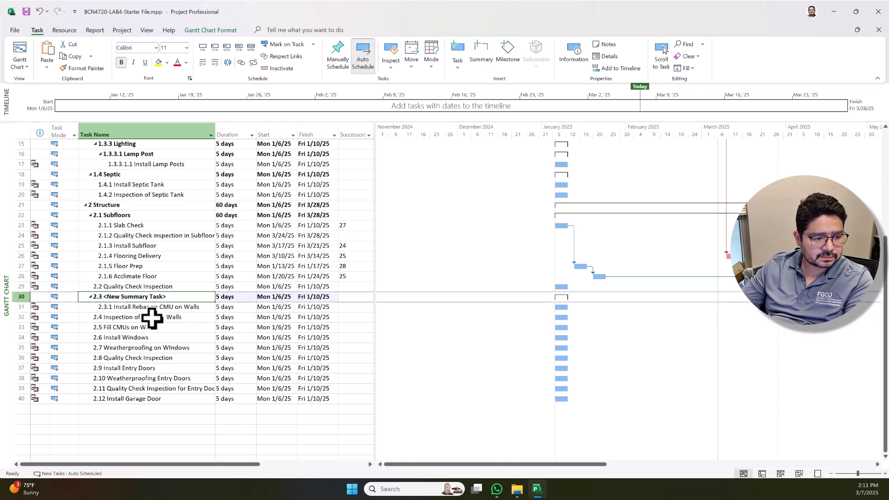
{"action": "left_click", "coordinate": [151, 318]}
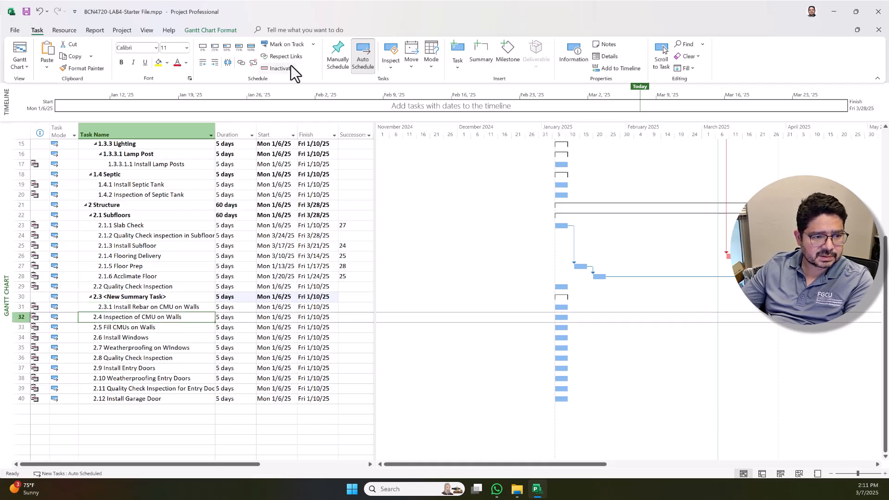
{"action": "left_click", "coordinate": [214, 63]}
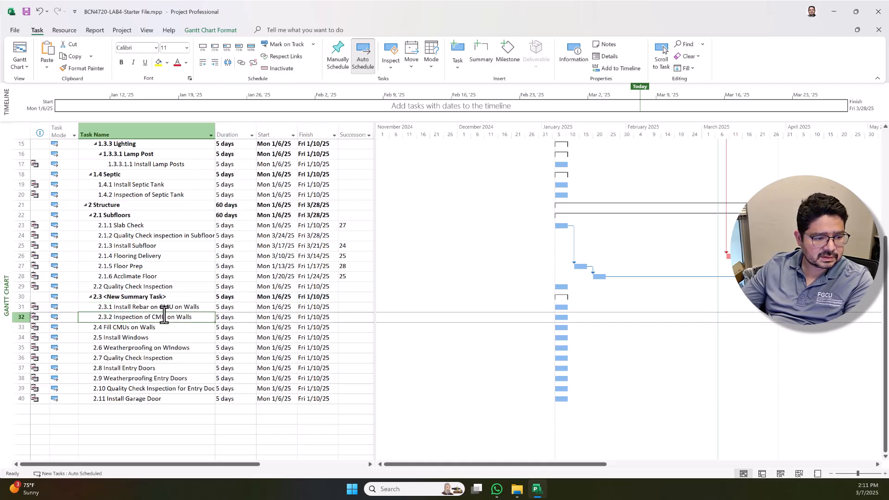
{"action": "left_click", "coordinate": [144, 328]}
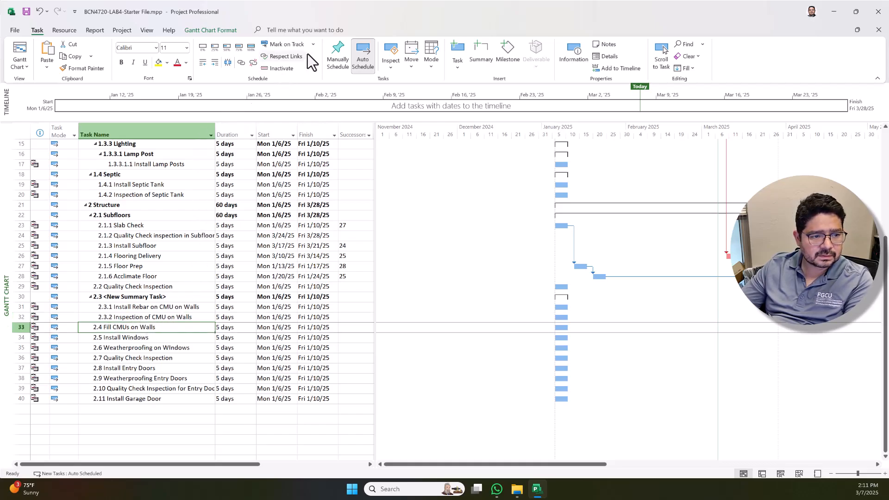
{"action": "left_click", "coordinate": [214, 63]}
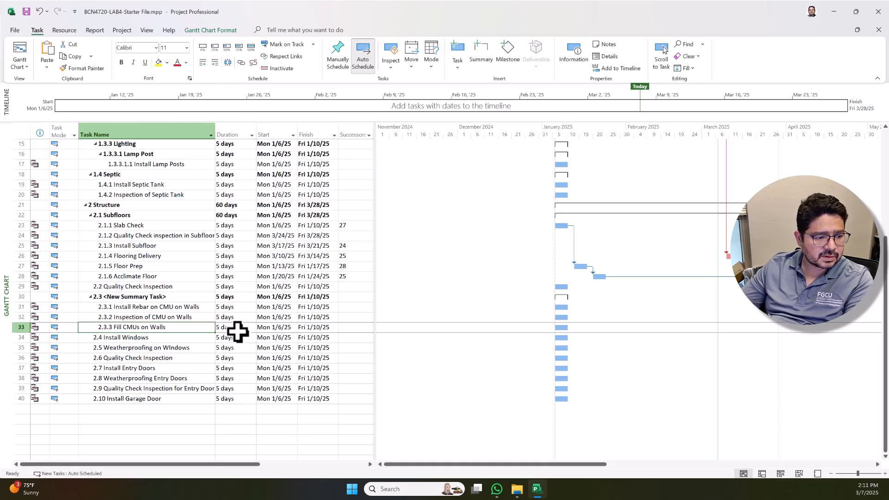
Name the new summary task above the CMU tasks Walls
{"action": "left_click", "coordinate": [124, 298]}
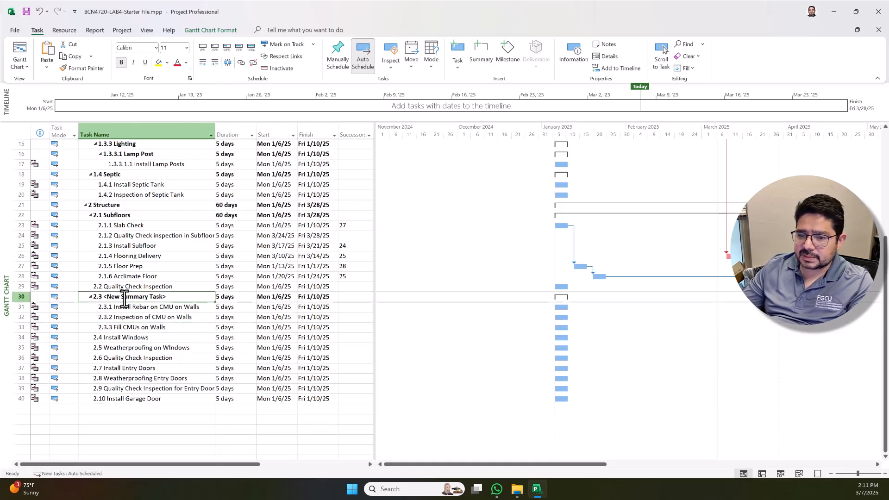
{"action": "type", "text": "Wal"}
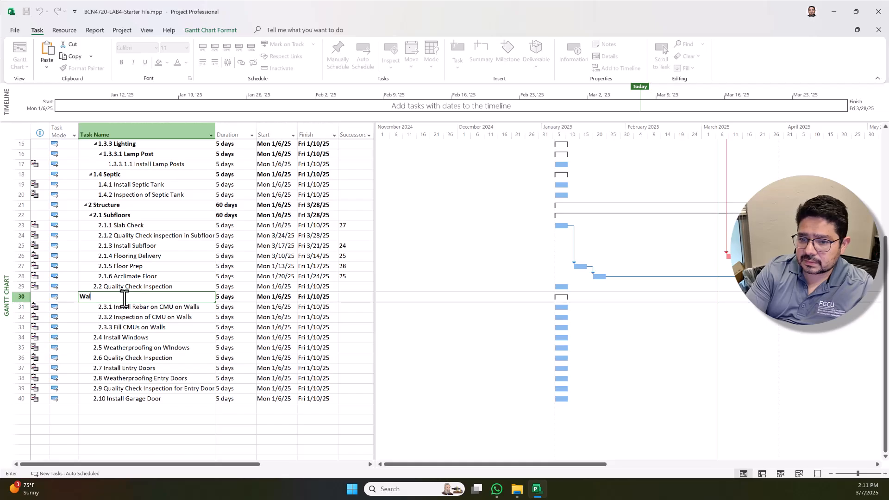
{"action": "type", "text": "ls"}
{"action": "key", "text": "Return"}
Move the Quality Check Inspection task from above Walls to directly below Install Windows
{"action": "left_click", "coordinate": [125, 288]}
{"action": "left_click", "coordinate": [16, 288]}
{"action": "left_click_drag", "start_coordinate": [16, 287], "coordinate": [38, 335]}
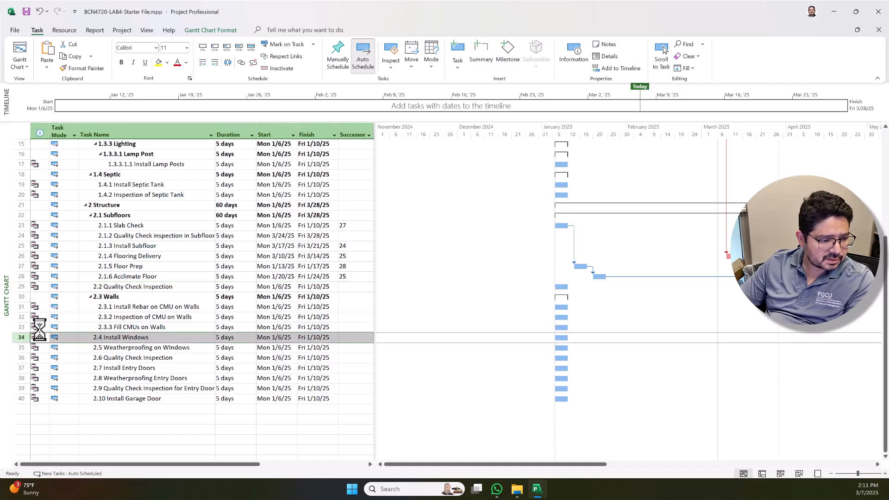
{"action": "left_click", "coordinate": [108, 288]}
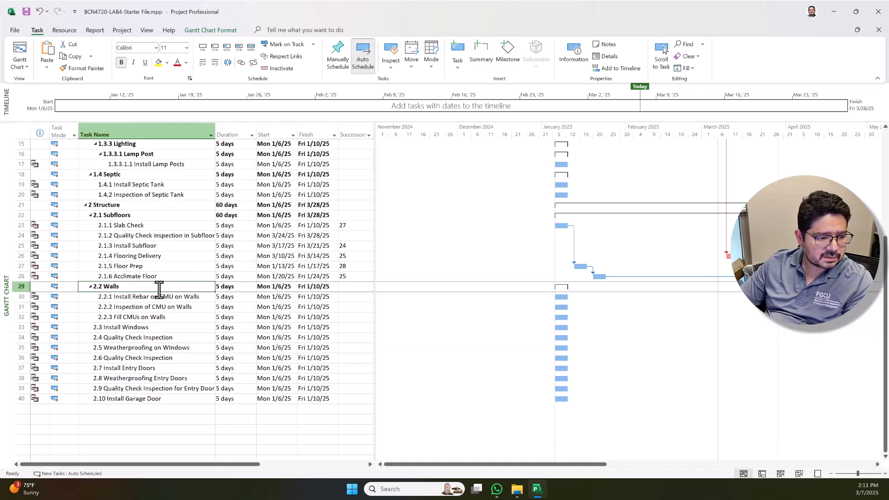
{"action": "left_click", "coordinate": [156, 297]}
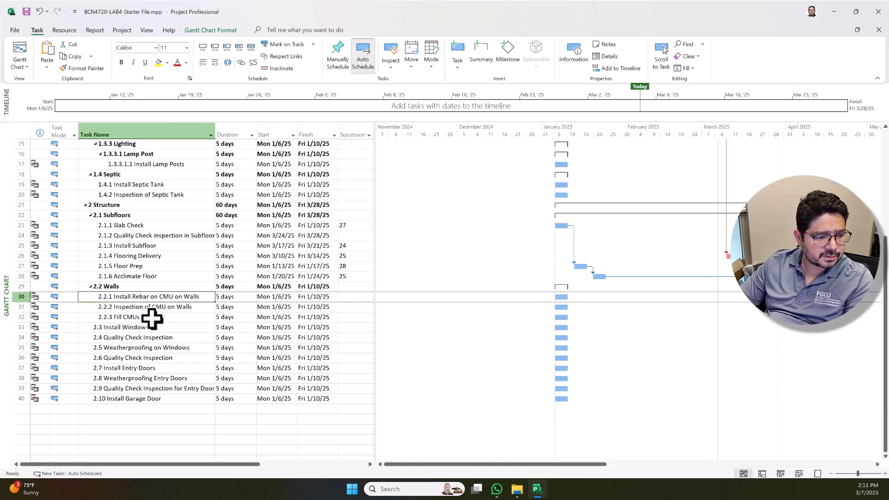
{"action": "left_click", "coordinate": [153, 318]}
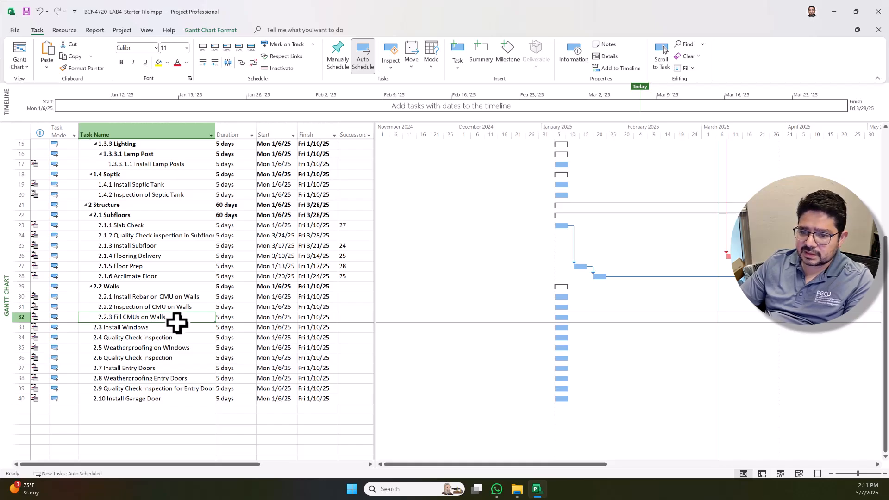
Group the tasks from Install Windows through Install Garage Door under a summary task named Openings
{"action": "scroll", "coordinate": [160, 339], "scroll_direction": "down", "scroll_amount": 2}
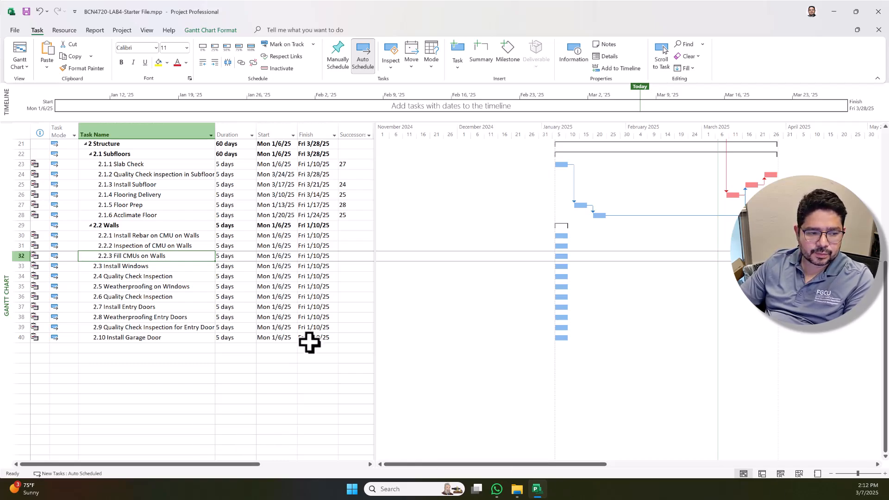
{"action": "left_click", "coordinate": [122, 268]}
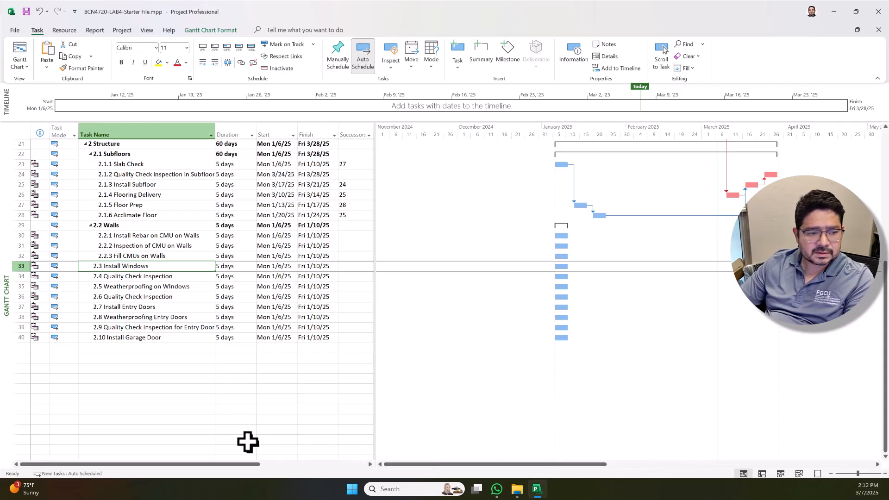
{"action": "left_click", "coordinate": [151, 339]}
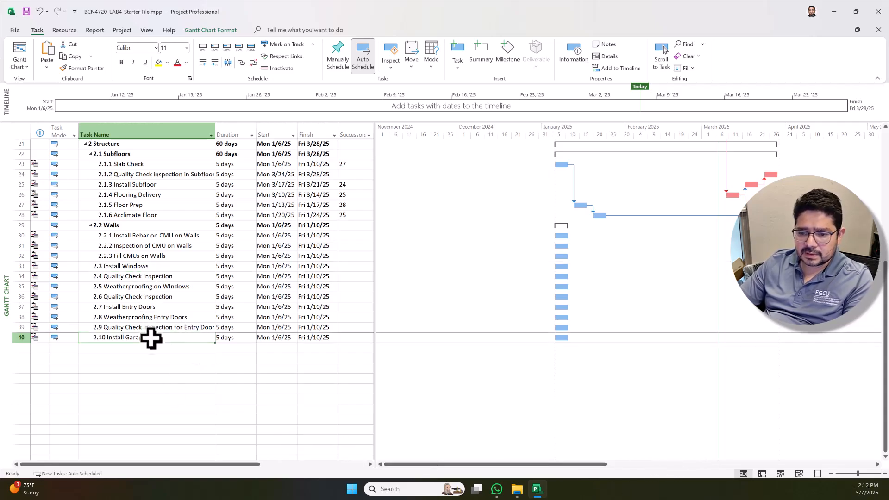
{"action": "left_click", "coordinate": [123, 266], "text": "shift"}
{"action": "left_click", "coordinate": [470, 52]}
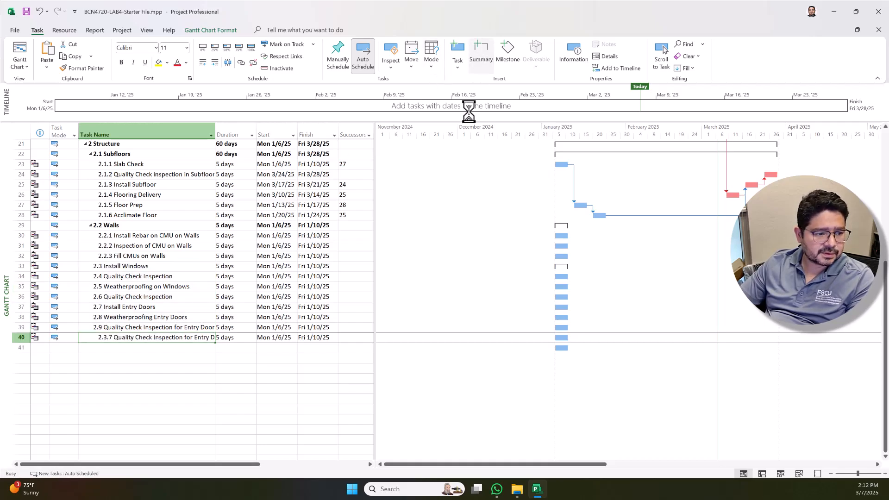
{"action": "left_click", "coordinate": [130, 266]}
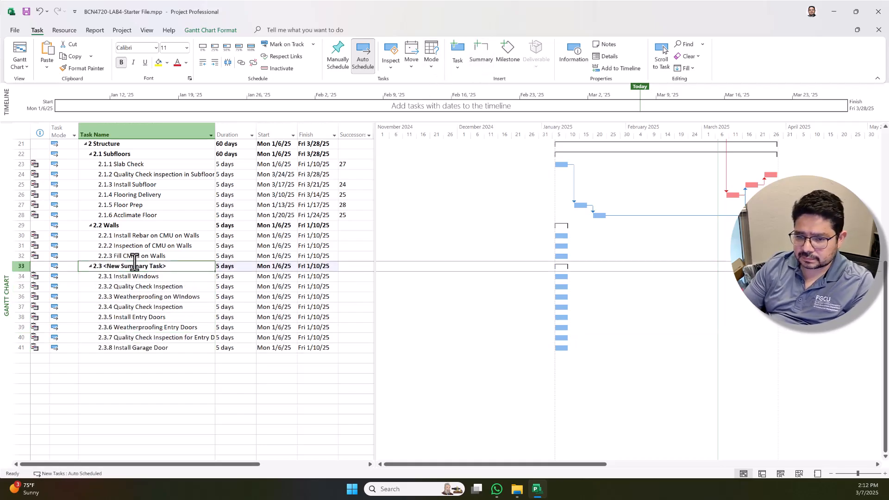
{"action": "type", "text": "Openings"}
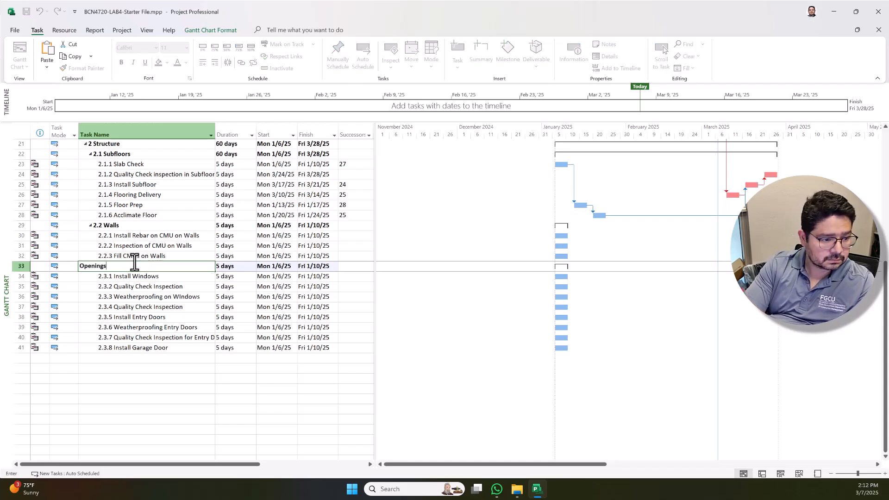
{"action": "key", "text": "Return"}
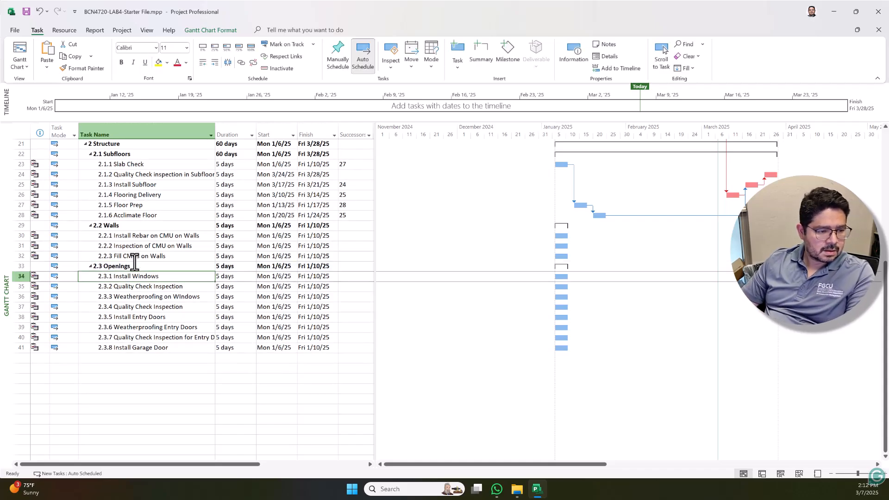
Move the Weatherproofing on WIndows task above Install Windows, directly under the 2.3 Openings summary
{"action": "scroll", "coordinate": [155, 318], "scroll_direction": "up", "scroll_amount": 3}
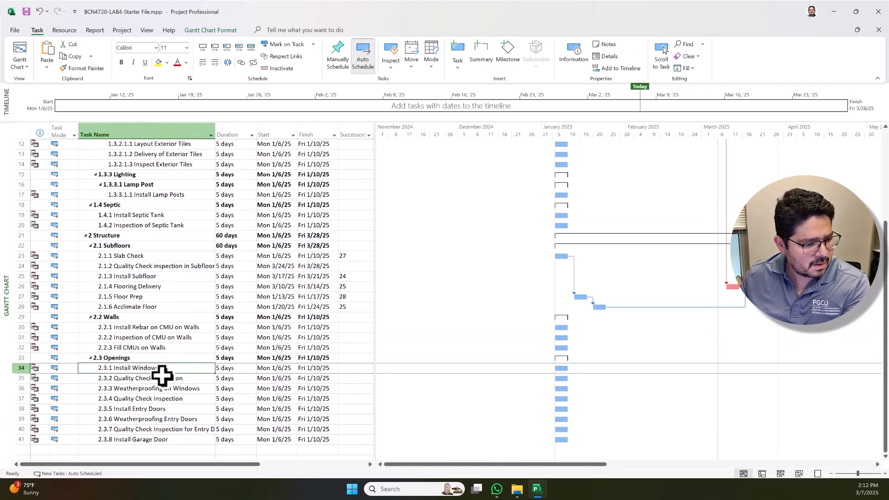
{"action": "scroll", "coordinate": [160, 372], "scroll_direction": "down", "scroll_amount": 2}
{"action": "left_click", "coordinate": [124, 328]}
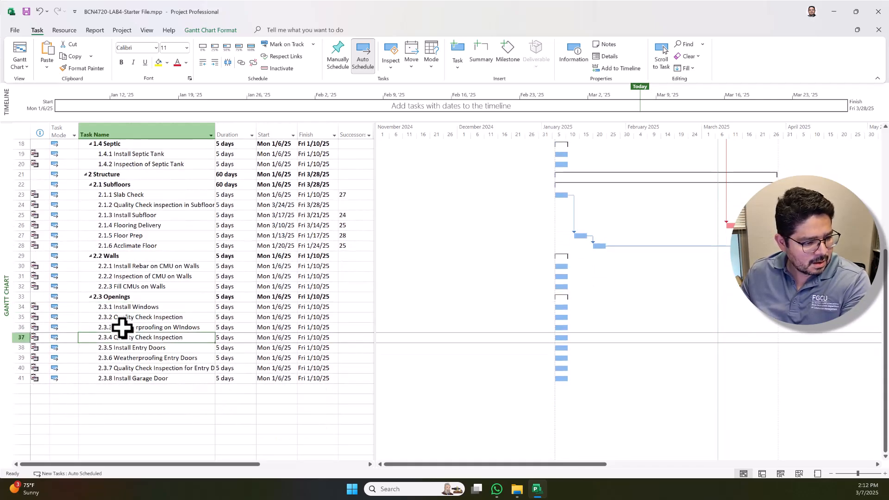
{"action": "left_click", "coordinate": [16, 330]}
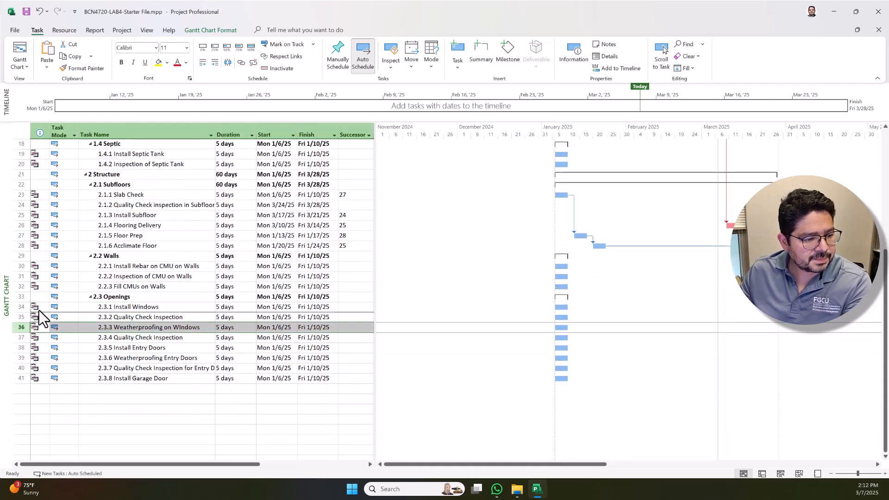
{"action": "left_click_drag", "start_coordinate": [45, 303], "coordinate": [47, 299]}
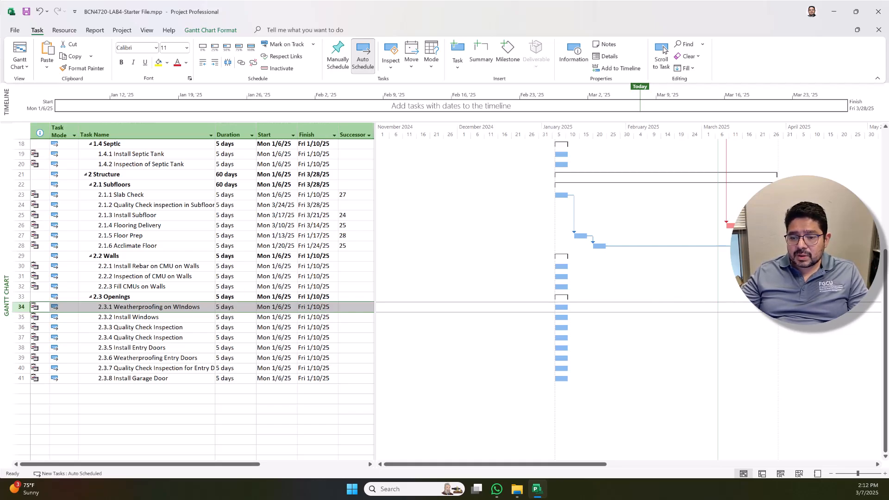
Move the Quality Check Inspection task just below Install Windows so it sits between Weatherproofing on WIndows and Install Windows
{"action": "left_click", "coordinate": [160, 327]}
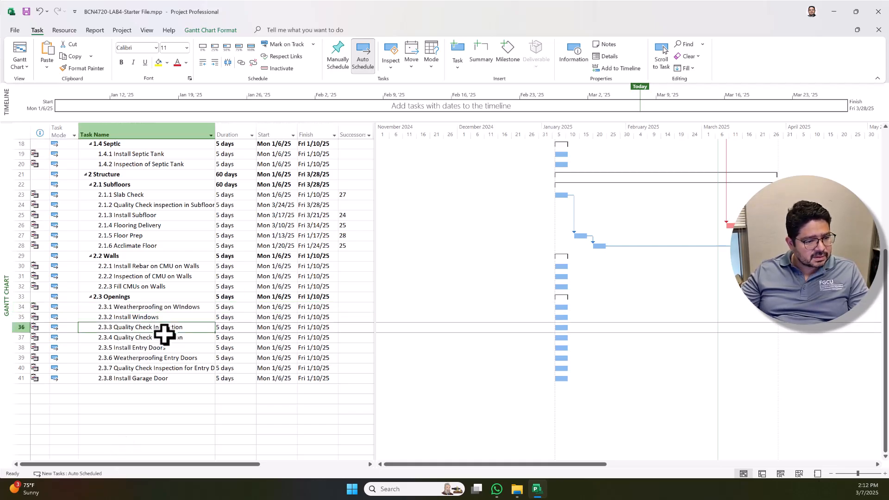
{"action": "left_click", "coordinate": [18, 327]}
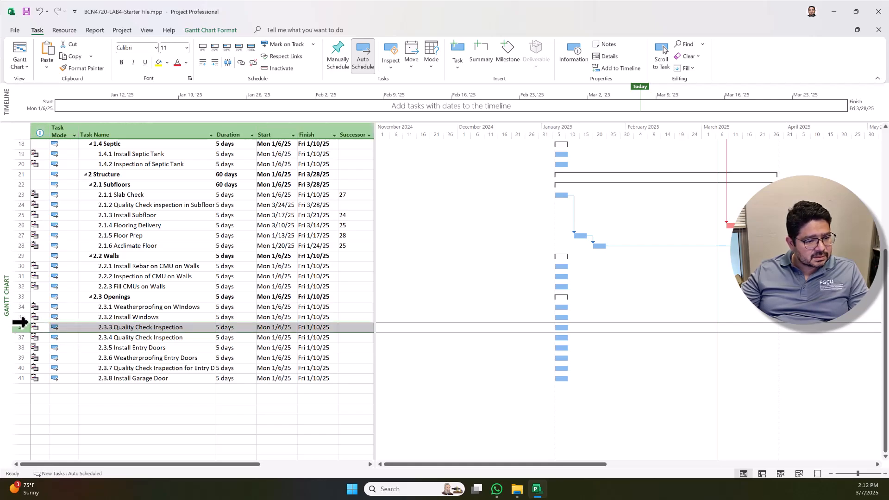
{"action": "left_click_drag", "start_coordinate": [20, 323], "coordinate": [19, 317]}
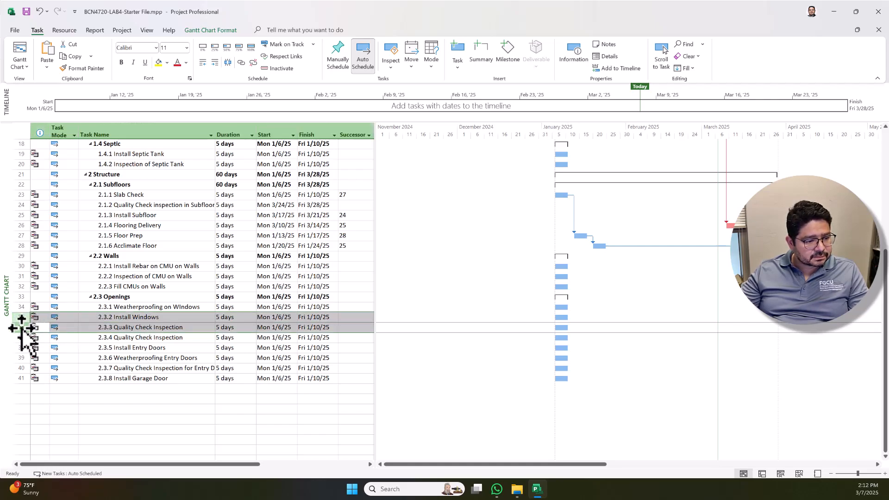
{"action": "left_click", "coordinate": [155, 328]}
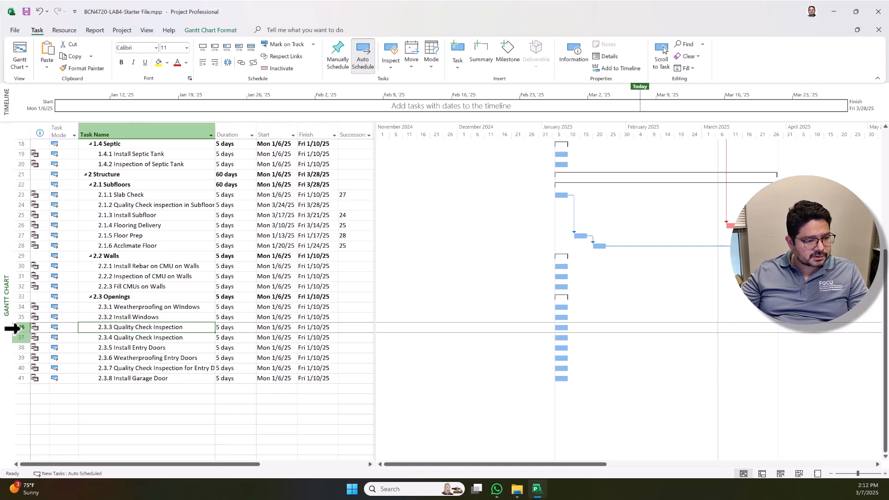
{"action": "left_click", "coordinate": [19, 329]}
{"action": "left_click_drag", "start_coordinate": [21, 329], "coordinate": [24, 309]}
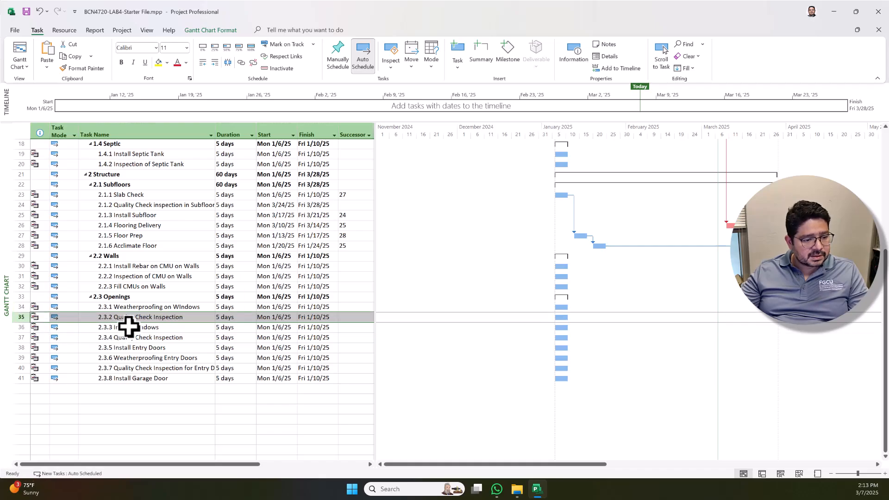
Insert a new task named Windows above Weatherproofing on WIndows in the Openings section
{"action": "left_click", "coordinate": [152, 327]}
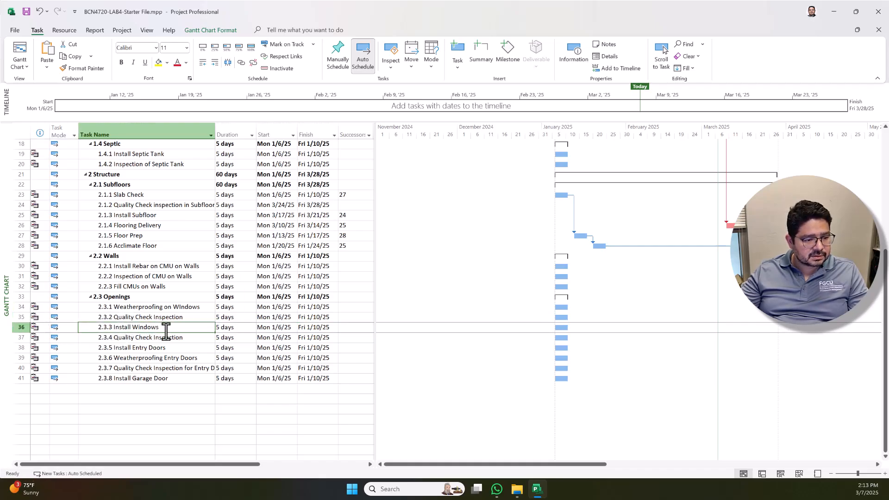
{"action": "left_click", "coordinate": [180, 359]}
{"action": "left_click_drag", "start_coordinate": [174, 331], "coordinate": [159, 306]}
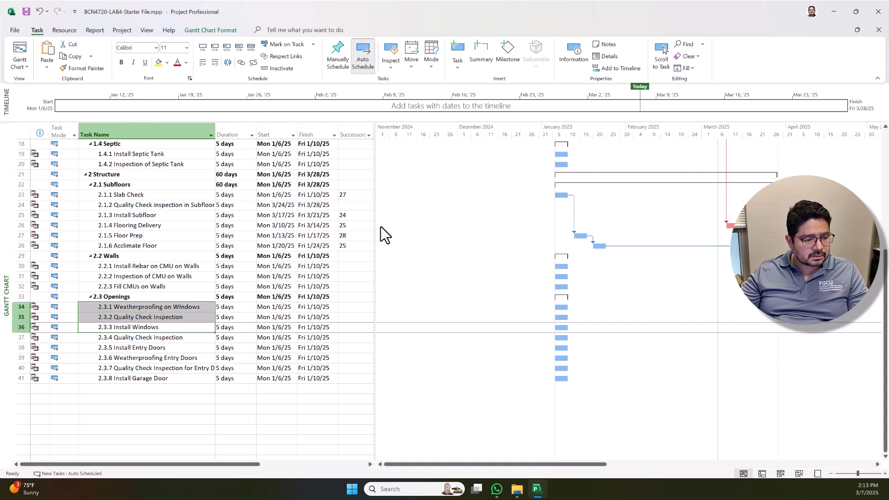
{"action": "left_click", "coordinate": [150, 361]}
{"action": "left_click", "coordinate": [133, 308]}
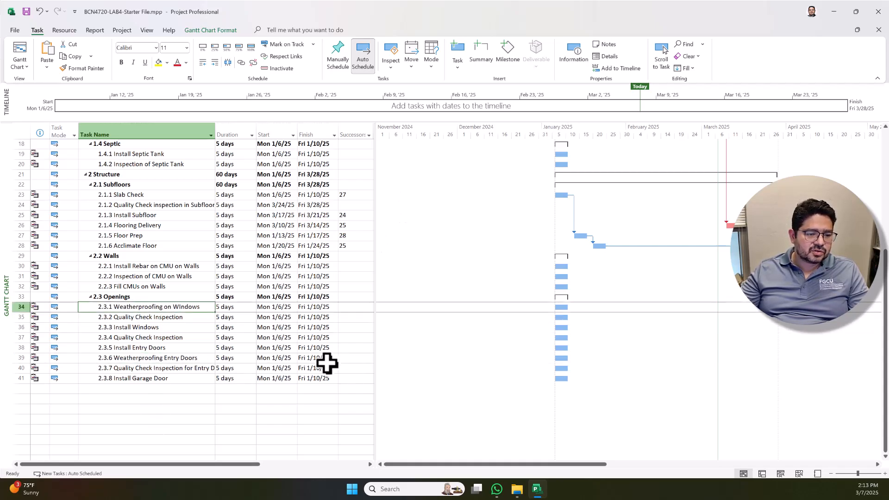
{"action": "left_click", "coordinate": [455, 69]}
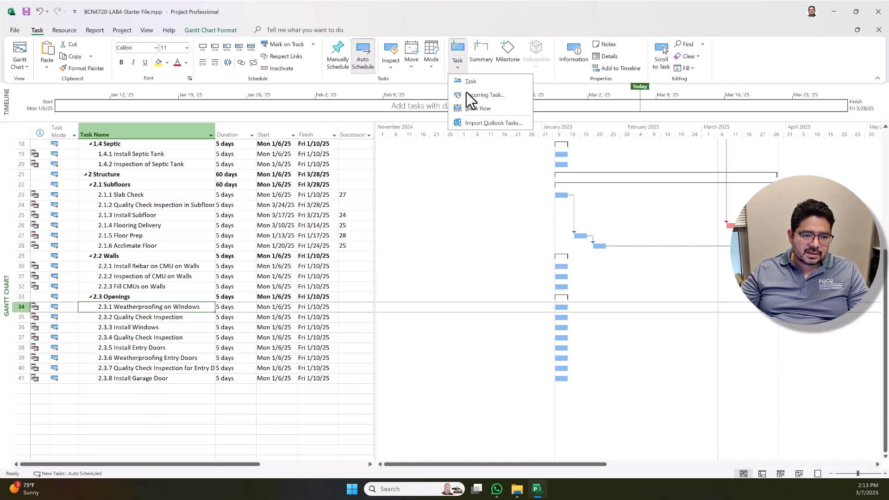
{"action": "left_click", "coordinate": [474, 85]}
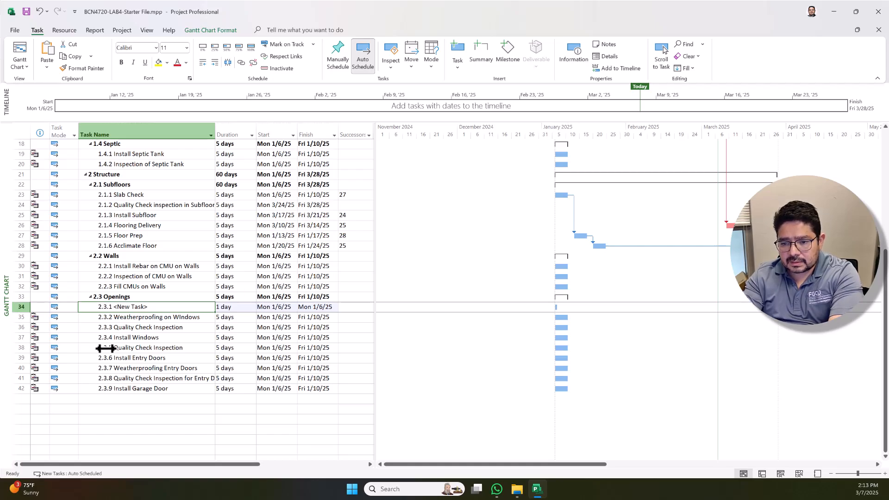
{"action": "type", "text": "Wi"}
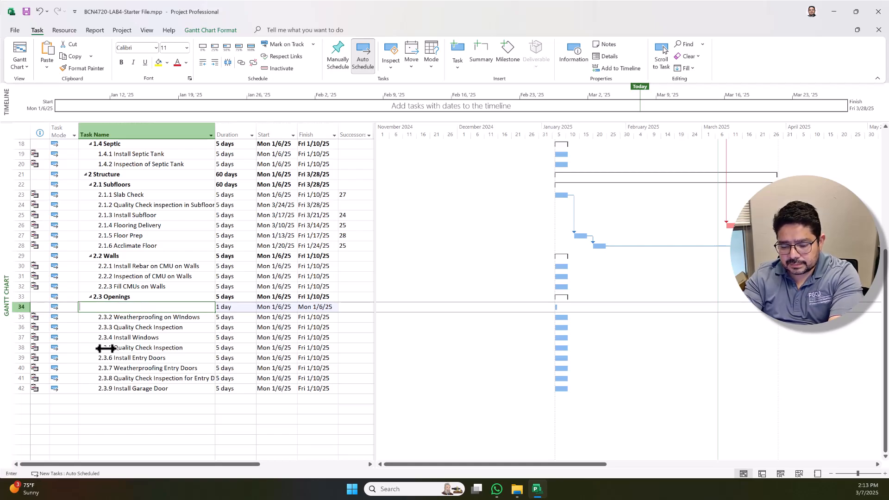
{"action": "type", "text": "ndows"}
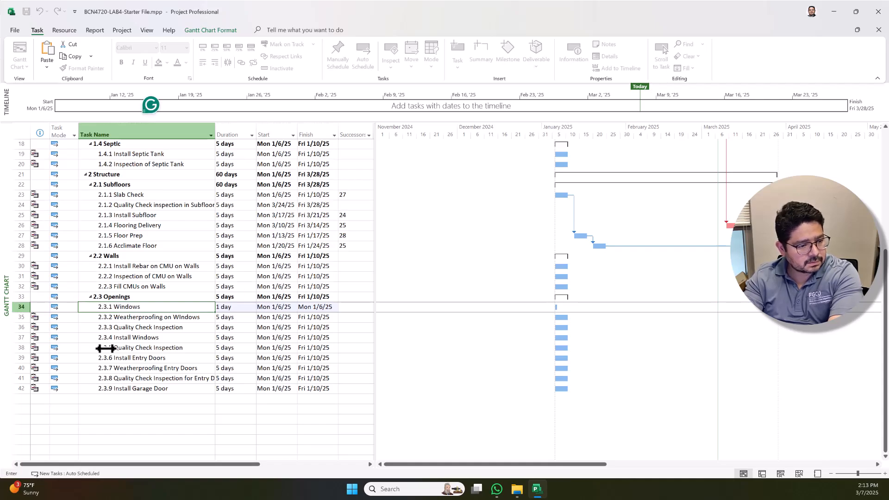
{"action": "key", "text": "Return"}
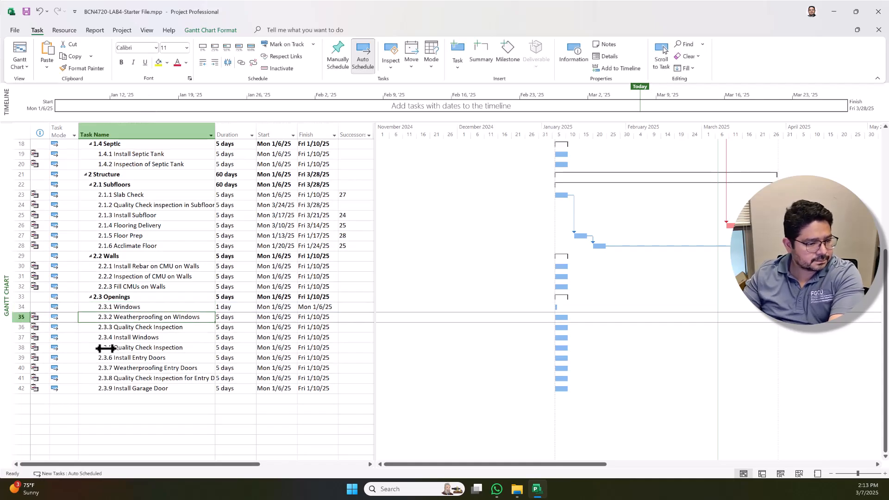
Indent Weatherproofing on WIndows, Quality Check Inspection and Install Windows as subtasks of Windows
{"action": "left_click", "coordinate": [145, 338], "text": "shift"}
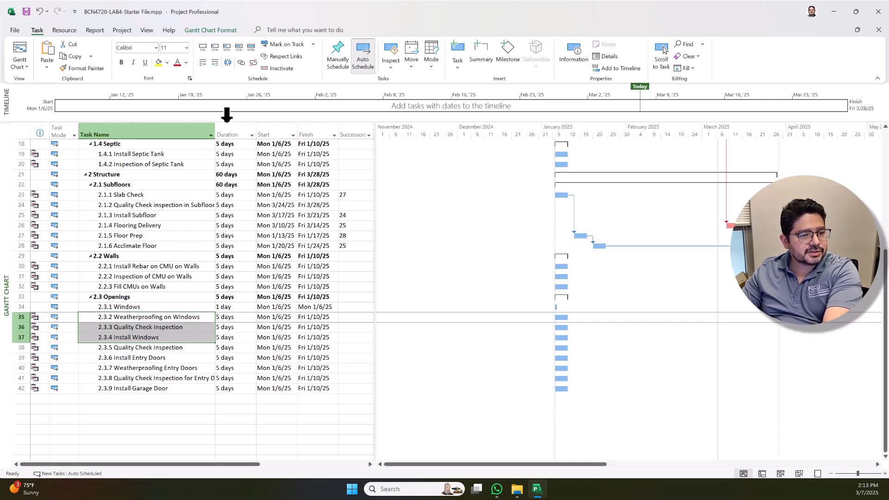
{"action": "left_click", "coordinate": [215, 62]}
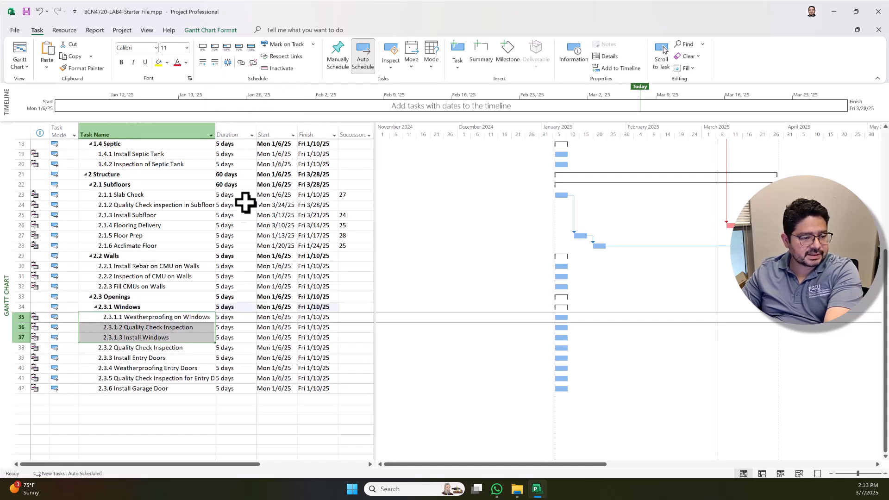
{"action": "left_click", "coordinate": [138, 335]}
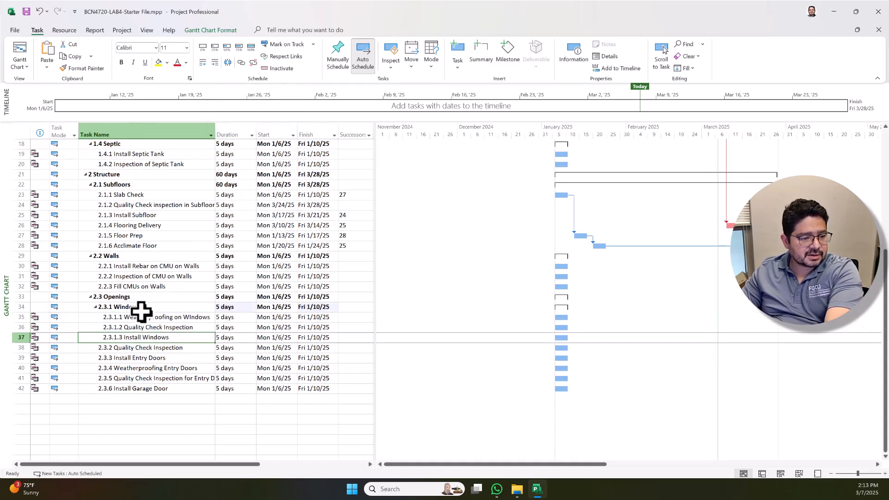
Move the Weatherproofing Entry Doors task above the Quality Check Inspection that precedes Install Entry Doors
{"action": "left_click", "coordinate": [155, 347]}
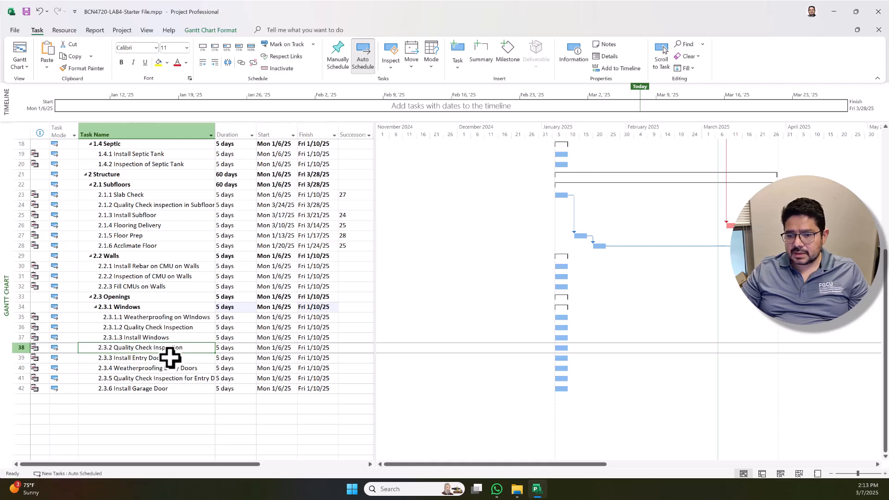
{"action": "left_click", "coordinate": [135, 367]}
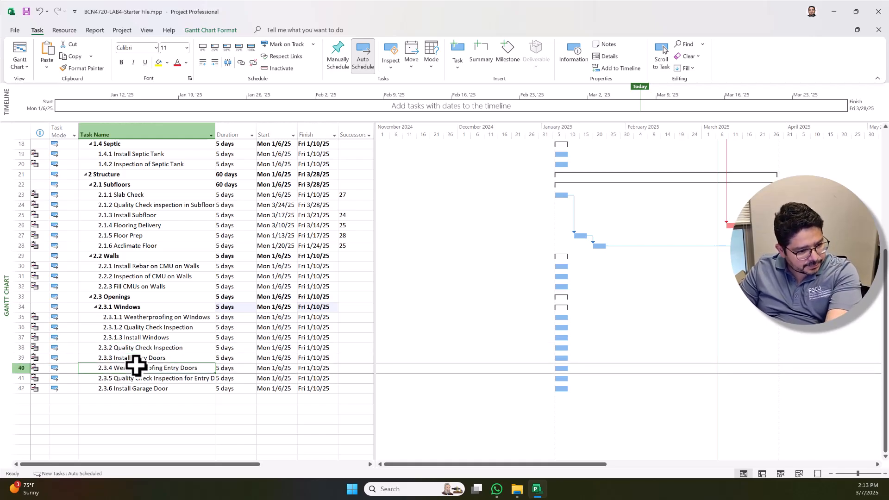
{"action": "left_click", "coordinate": [19, 368]}
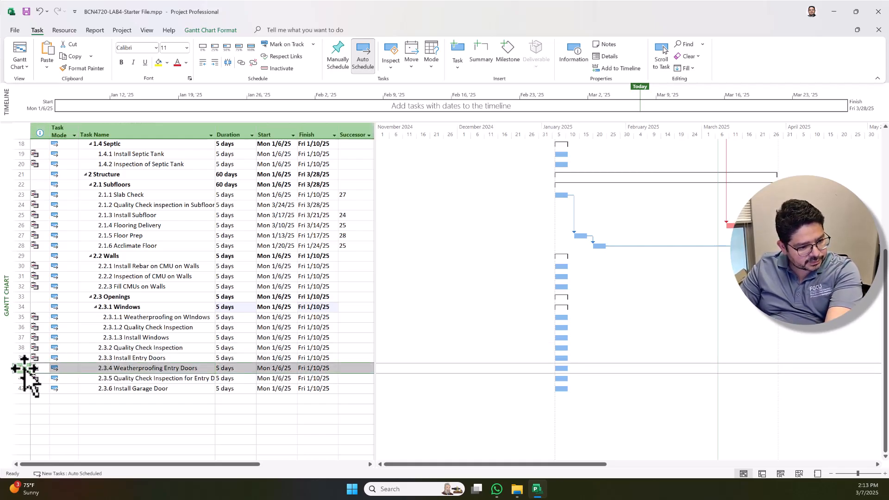
{"action": "left_click_drag", "start_coordinate": [21, 368], "coordinate": [52, 340]}
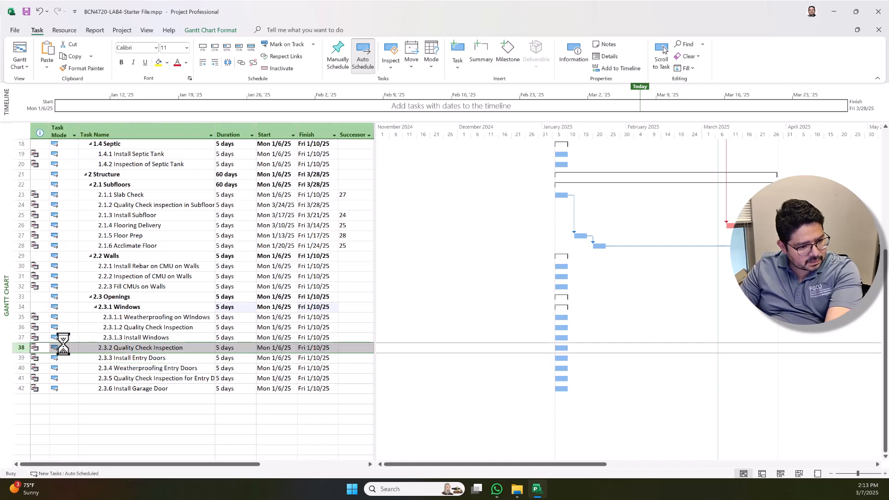
Outdent Weatherproofing Entry Doors one level so it is no longer a subtask of Windows
{"action": "left_click_drag", "start_coordinate": [149, 367], "coordinate": [151, 347]}
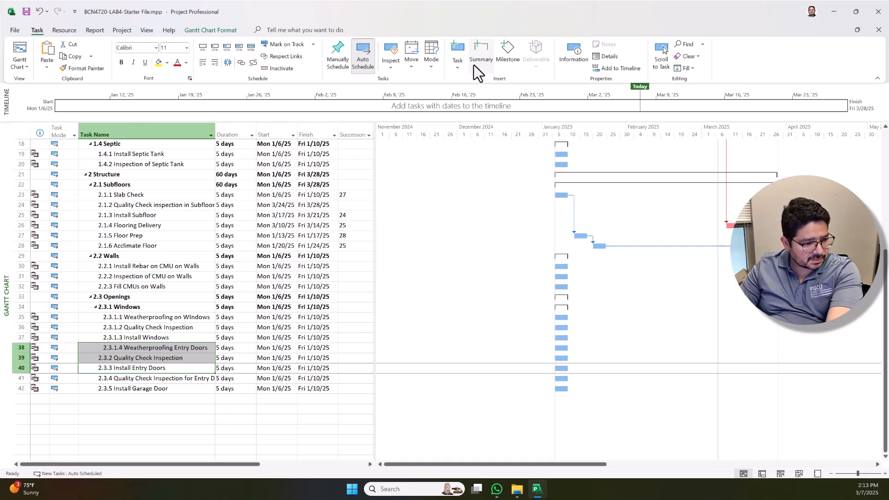
{"action": "left_click", "coordinate": [156, 348]}
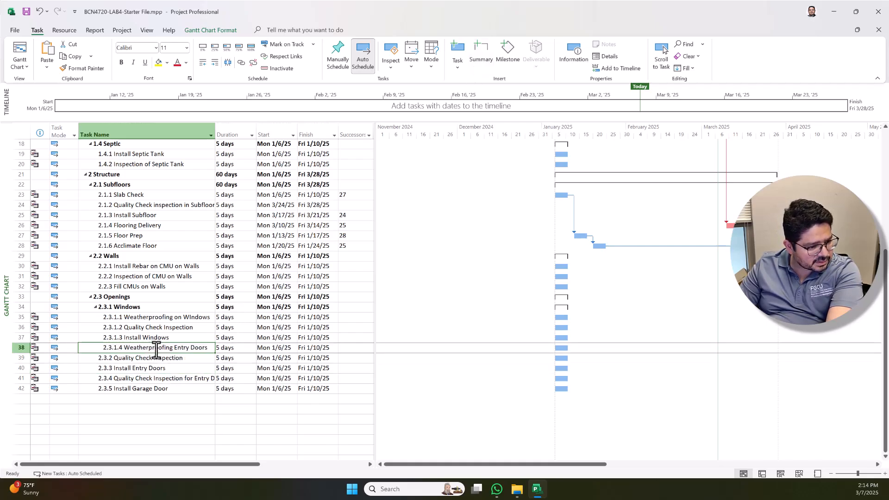
{"action": "left_click", "coordinate": [203, 64]}
Group Weatherproofing Entry Doors, Quality Check Inspection and Install Entry Doors under a new summary task named Entry Doors
{"action": "left_click", "coordinate": [153, 369], "text": "shift"}
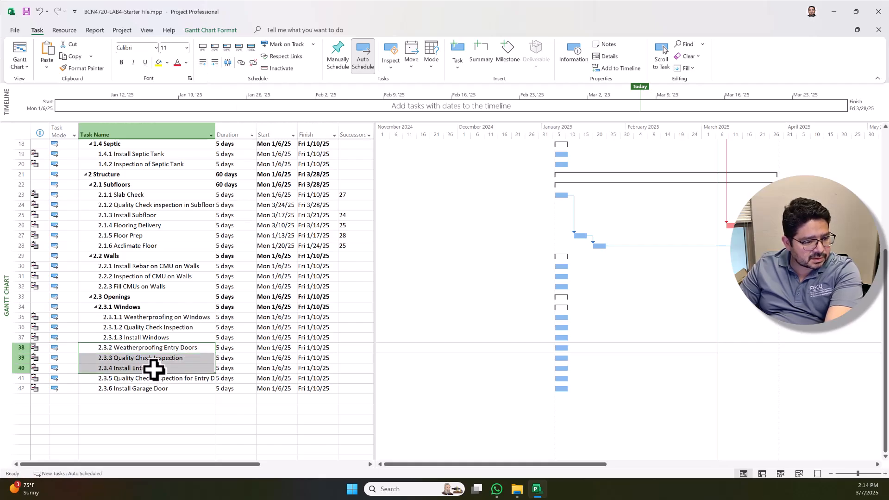
{"action": "left_click", "coordinate": [479, 50]}
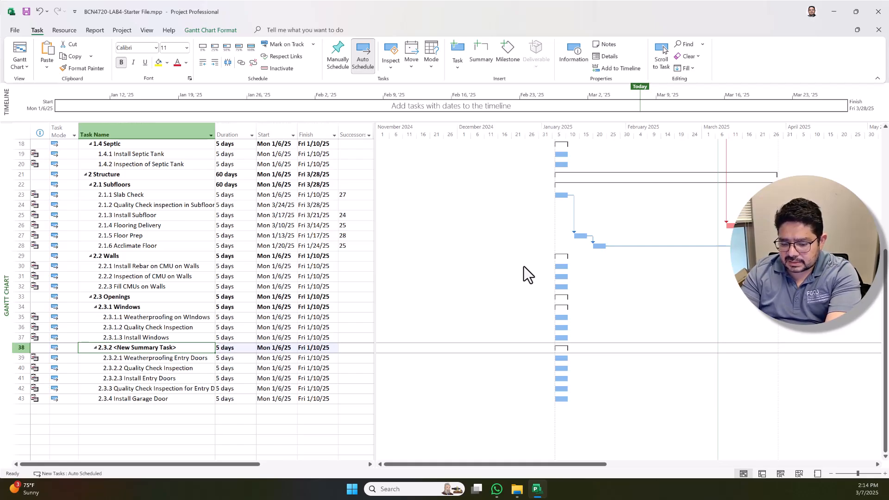
{"action": "type", "text": "Entry Doors"}
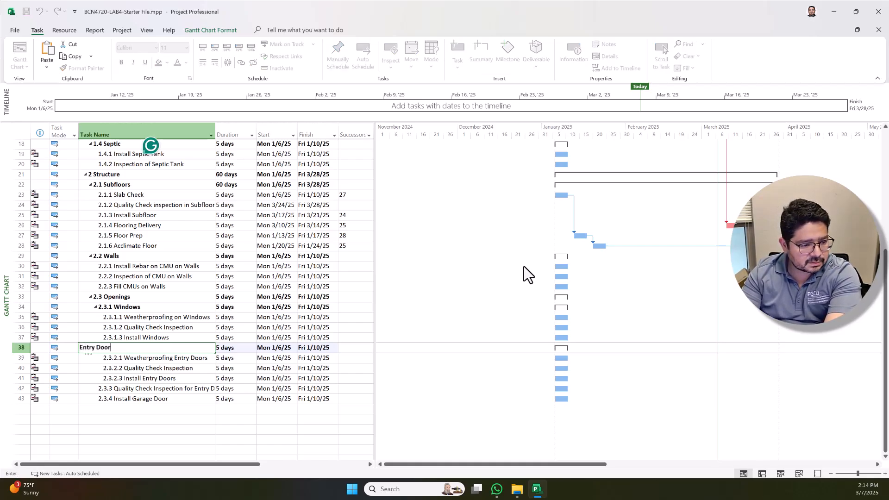
{"action": "key", "text": "Return"}
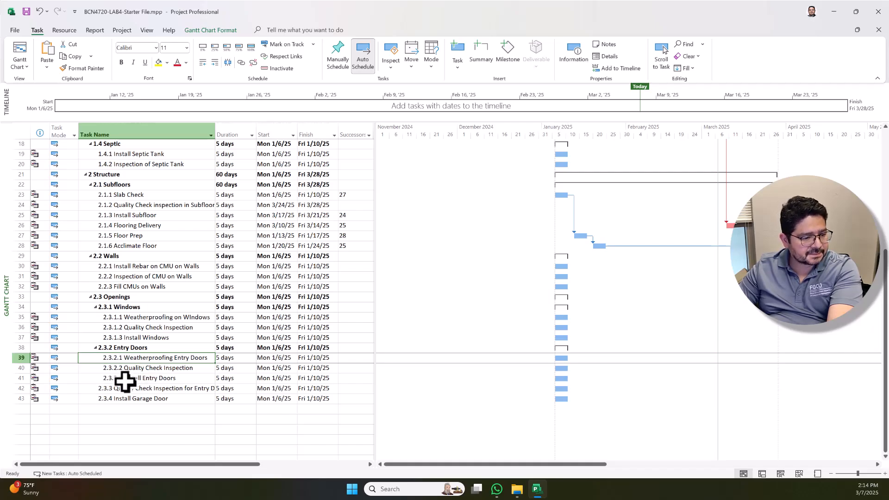
Group Install Garage Door and the quality check inspection directly above it under a new summary task named Garage Doors
{"action": "scroll", "coordinate": [137, 373], "scroll_direction": "down", "scroll_amount": 1}
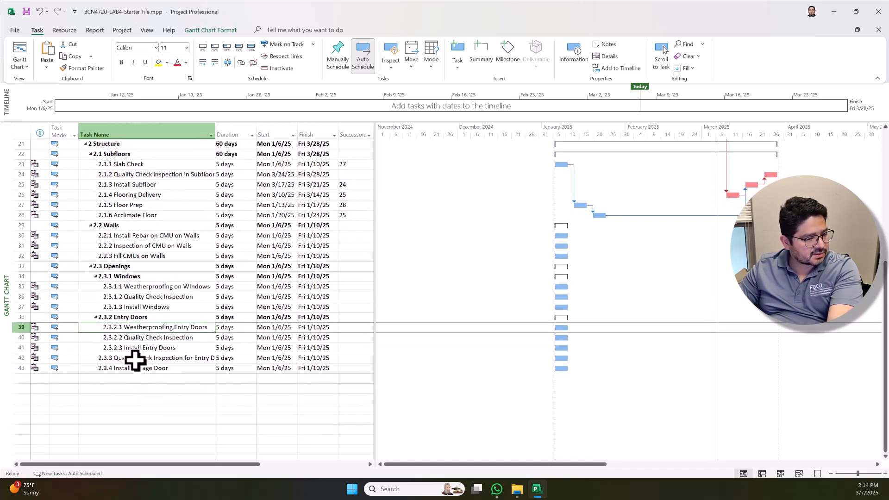
{"action": "left_click", "coordinate": [153, 360]}
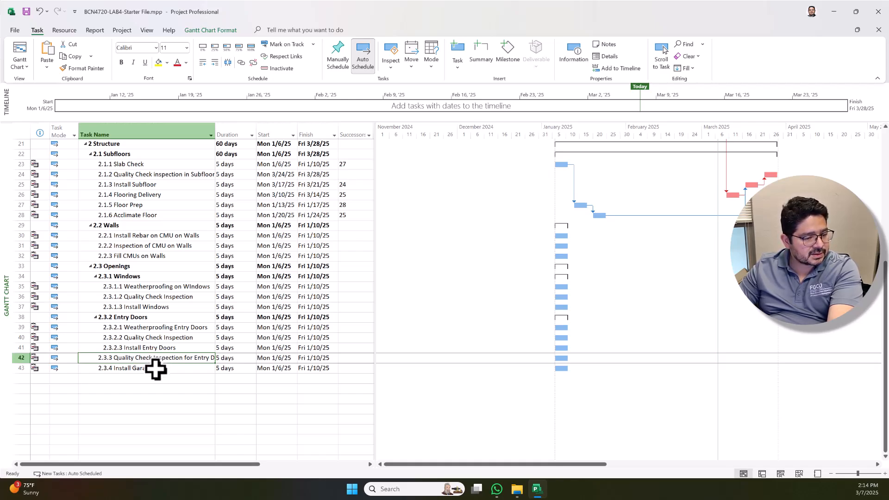
{"action": "left_click", "coordinate": [156, 369]}
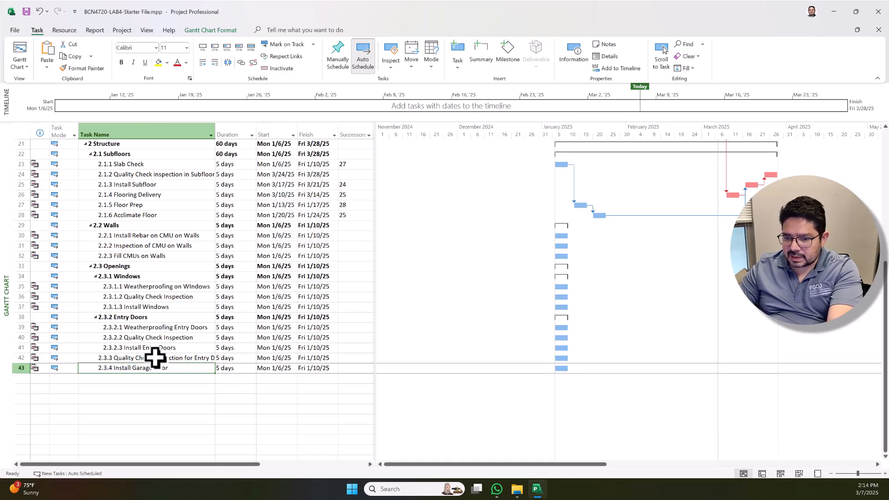
{"action": "left_click", "coordinate": [156, 358], "text": "shift"}
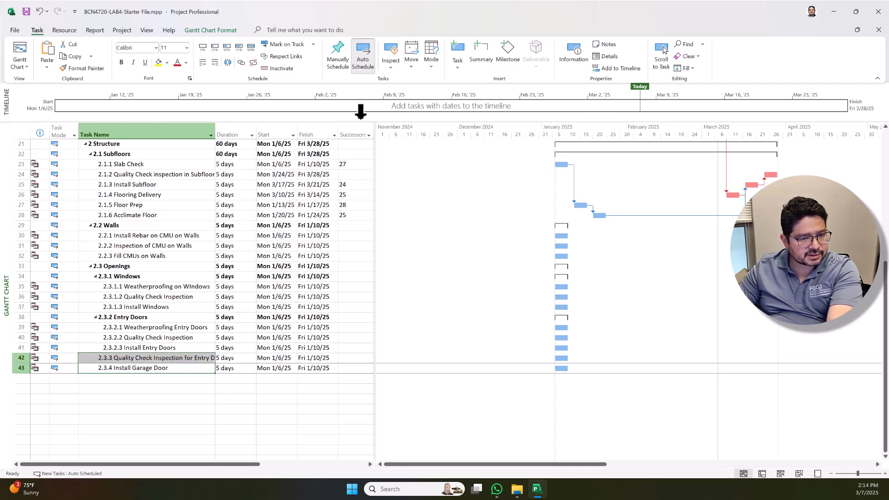
{"action": "left_click", "coordinate": [485, 47]}
{"action": "left_click", "coordinate": [133, 360]}
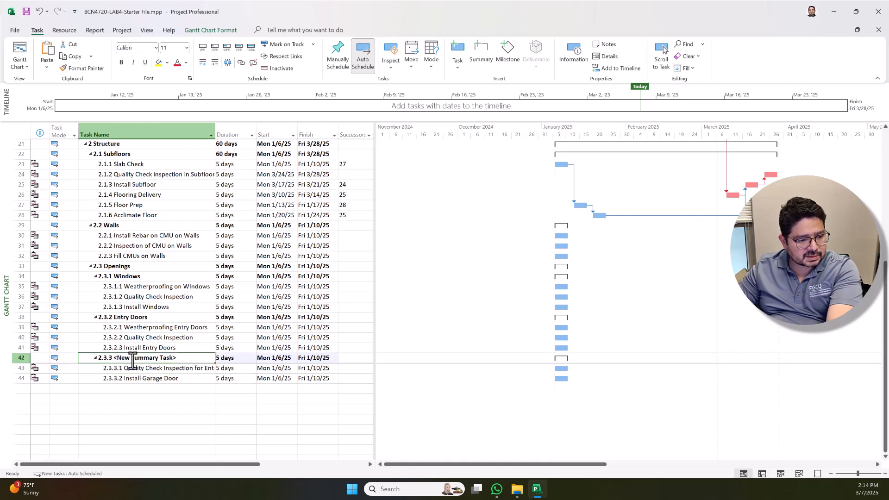
{"action": "type", "text": "Garage Doors"}
{"action": "key", "text": "Return"}
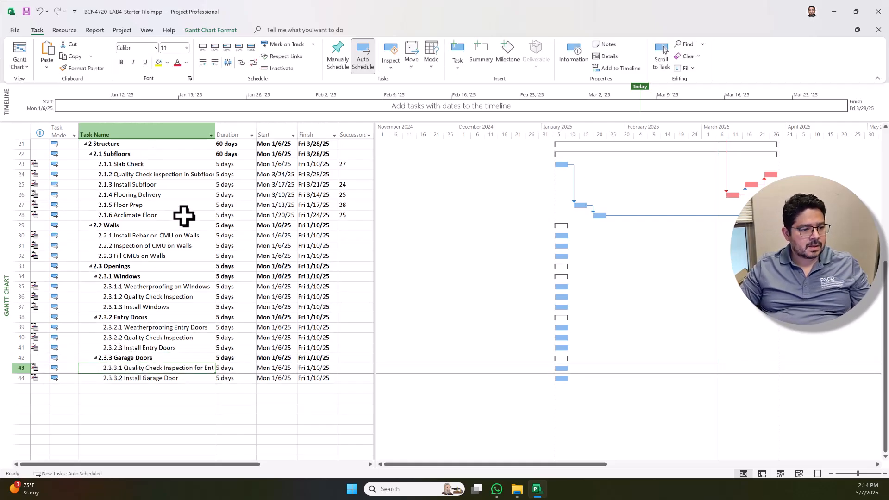
Review the task outline from Site Work through Structure, including the regrouped Openings tasks, and examine the Gantt bars
{"action": "scroll", "coordinate": [183, 223], "scroll_direction": "up", "scroll_amount": 2}
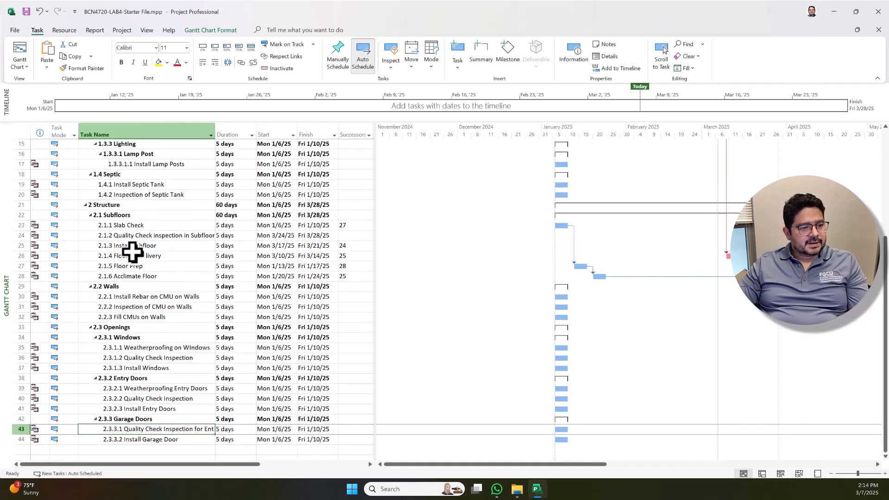
{"action": "scroll", "coordinate": [139, 248], "scroll_direction": "down", "scroll_amount": 2}
{"action": "scroll", "coordinate": [139, 250], "scroll_direction": "down", "scroll_amount": 3}
{"action": "scroll", "coordinate": [139, 255], "scroll_direction": "up", "scroll_amount": 4}
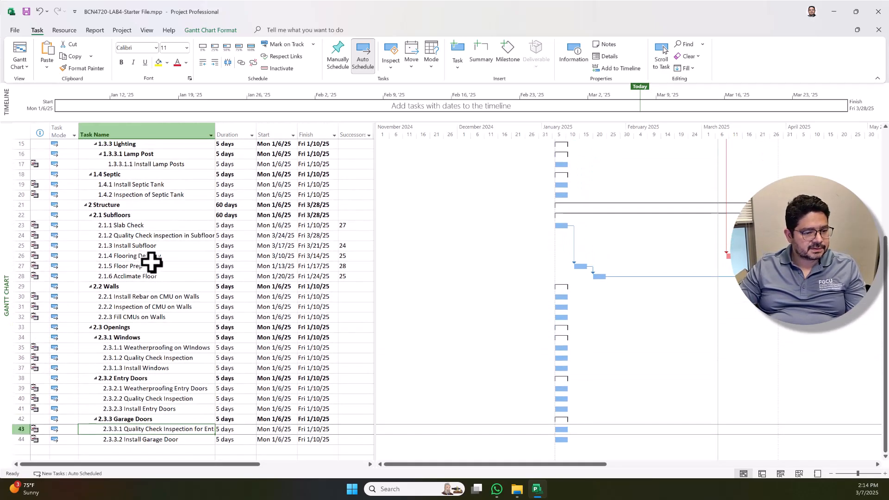
{"action": "scroll", "coordinate": [152, 262], "scroll_direction": "up", "scroll_amount": 4}
{"action": "scroll", "coordinate": [158, 259], "scroll_direction": "down", "scroll_amount": 5}
{"action": "scroll", "coordinate": [162, 258], "scroll_direction": "up", "scroll_amount": 7}
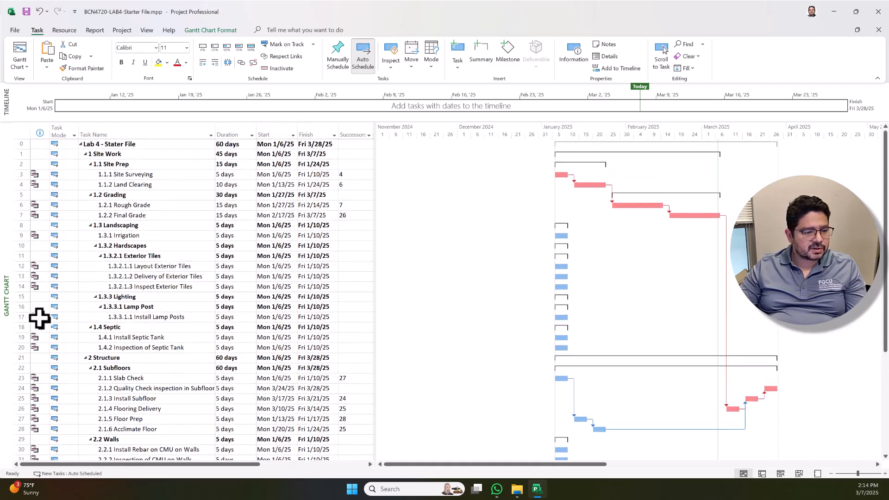
{"action": "scroll", "coordinate": [126, 330], "scroll_direction": "down", "scroll_amount": 2}
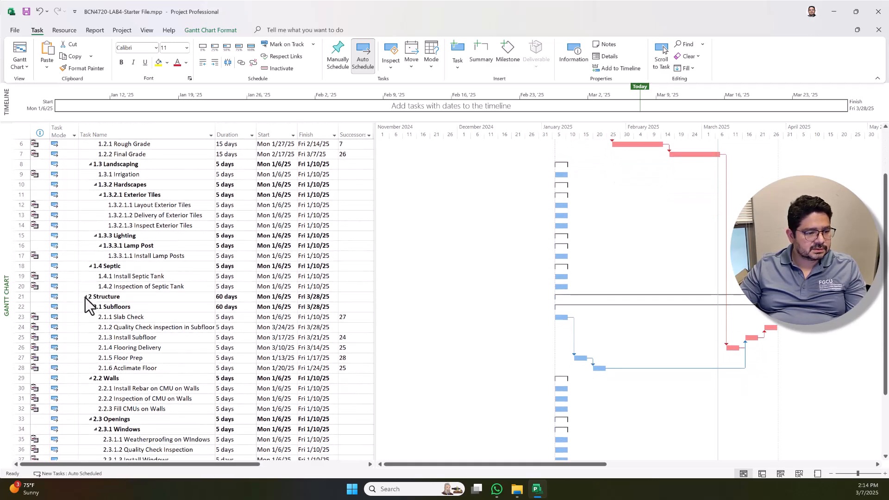
{"action": "left_click", "coordinate": [85, 297]}
{"action": "left_click", "coordinate": [85, 297]}
{"action": "scroll", "coordinate": [143, 173], "scroll_direction": "down", "scroll_amount": 4}
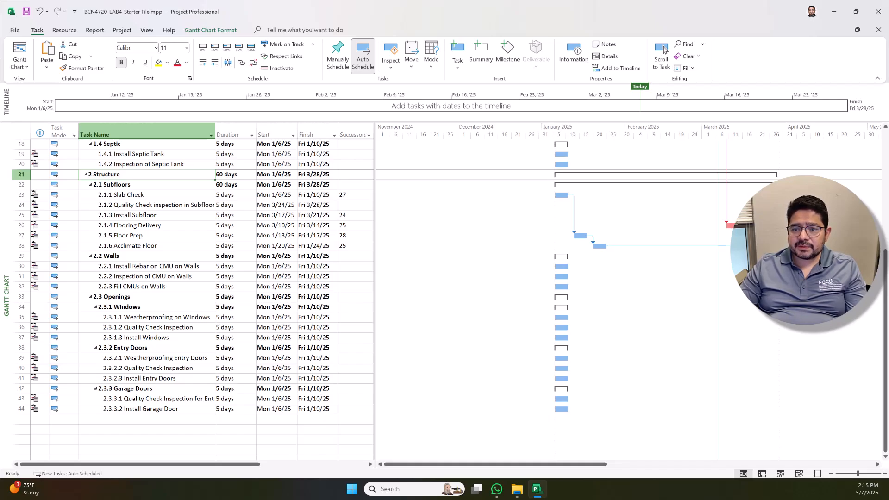
{"action": "scroll", "coordinate": [593, 432], "scroll_direction": "up", "scroll_amount": 6}
{"action": "scroll", "coordinate": [608, 433], "scroll_direction": "down", "scroll_amount": 3}
{"action": "scroll", "coordinate": [609, 432], "scroll_direction": "up", "scroll_amount": 1}
{"action": "scroll", "coordinate": [610, 431], "scroll_direction": "up", "scroll_amount": 2}
{"action": "left_click", "coordinate": [204, 338]}
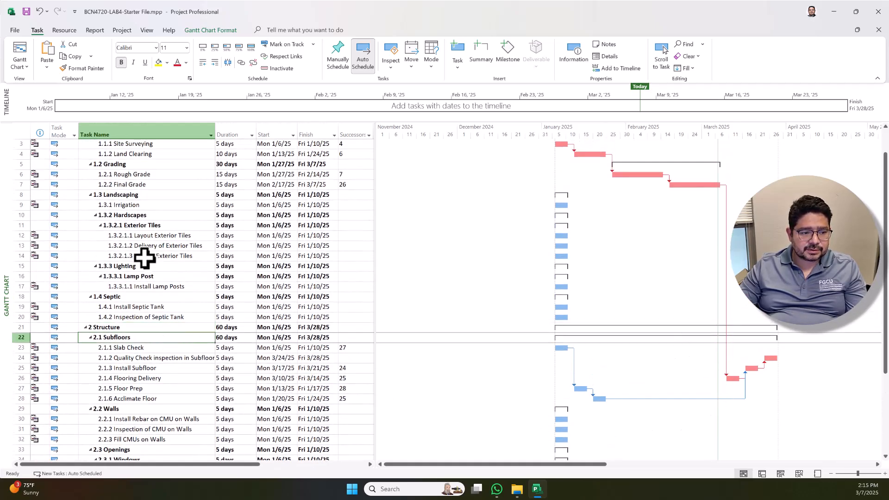
{"action": "scroll", "coordinate": [621, 222], "scroll_direction": "up", "scroll_amount": 1}
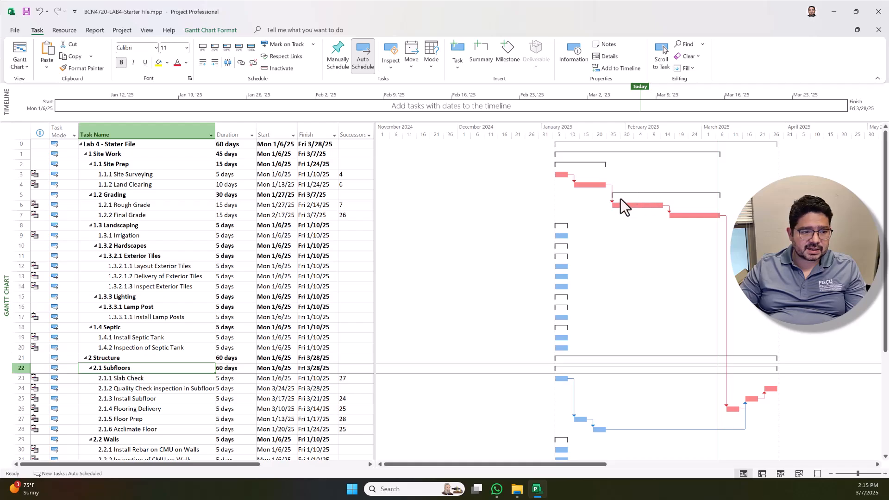
Insert a new task named Foundation directly above the Structure summary task
{"action": "scroll", "coordinate": [174, 352], "scroll_direction": "down", "scroll_amount": 3}
{"action": "left_click", "coordinate": [131, 266]}
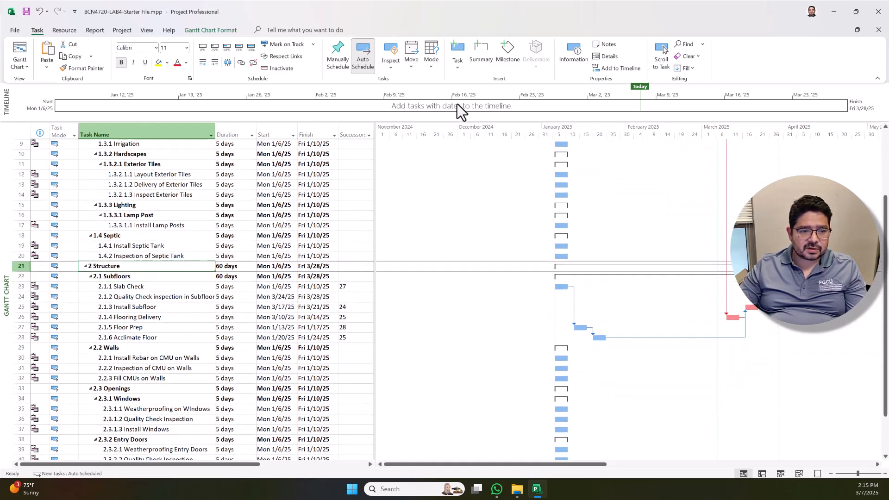
{"action": "left_click", "coordinate": [460, 66]}
{"action": "left_click", "coordinate": [479, 86]}
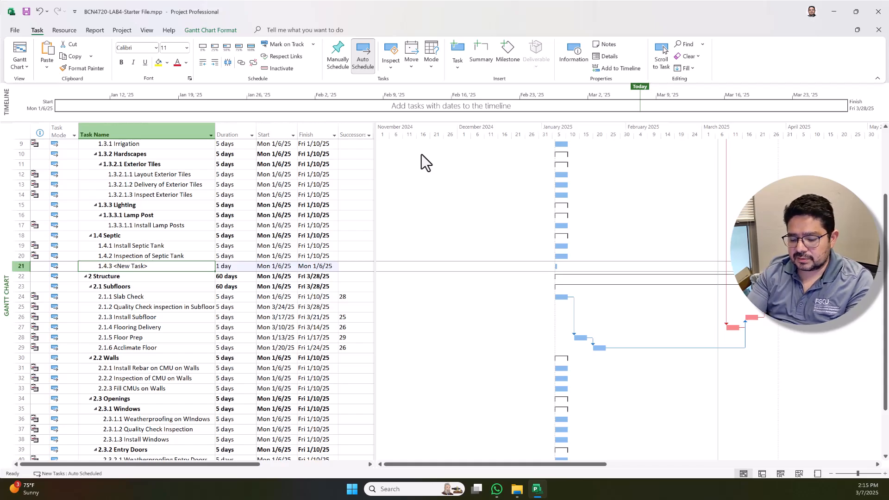
{"action": "type", "text": "Foundation"}
{"action": "key", "text": "Return"}
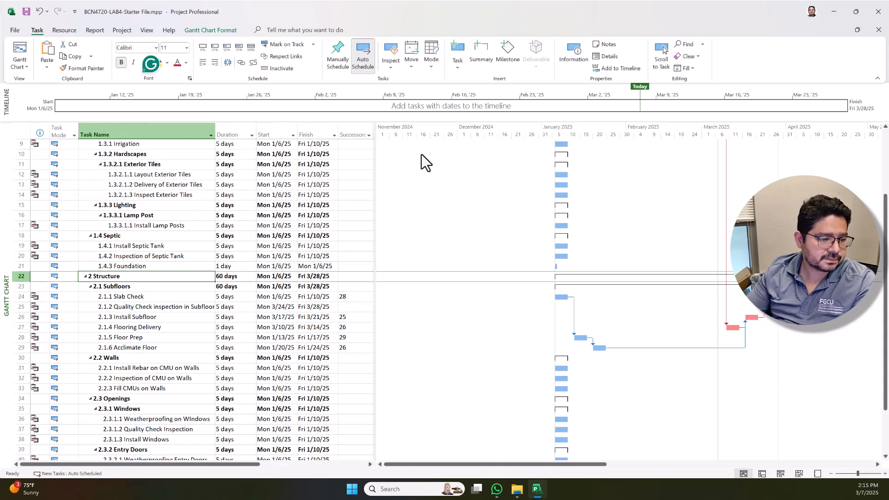
Outdent the Foundation task from under Septic to the top outline level and make its name bold
{"action": "left_click", "coordinate": [165, 266]}
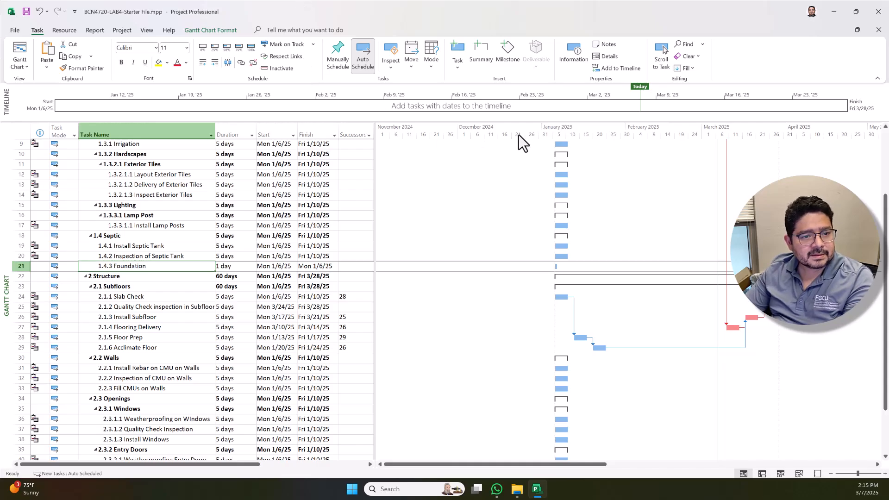
{"action": "left_click", "coordinate": [202, 63]}
{"action": "left_click", "coordinate": [202, 63]}
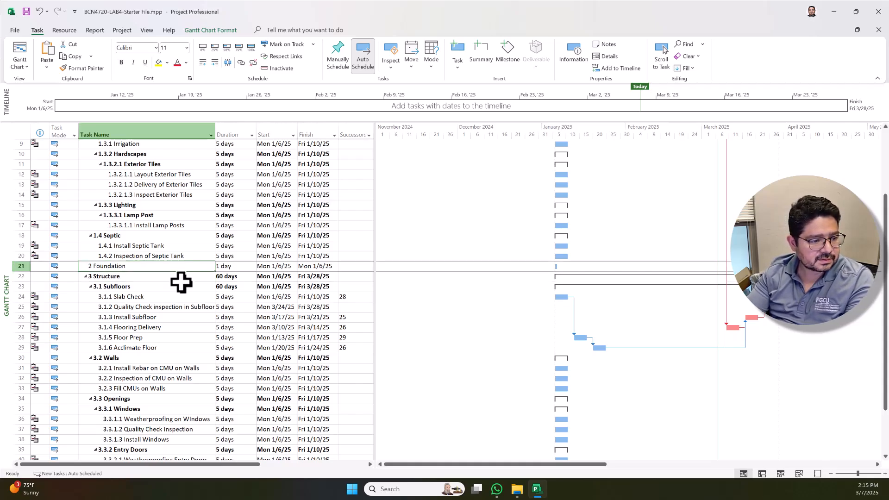
{"action": "left_click", "coordinate": [119, 62]}
{"action": "left_click", "coordinate": [147, 286]}
{"action": "left_click", "coordinate": [146, 265]}
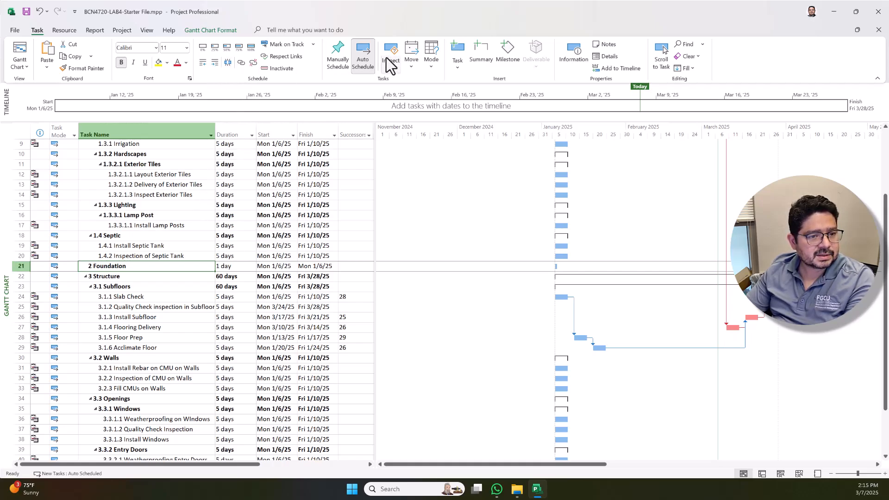
Insert a new task named Footings above Structure and indent it as a subtask of Foundation
{"action": "left_click", "coordinate": [139, 277]}
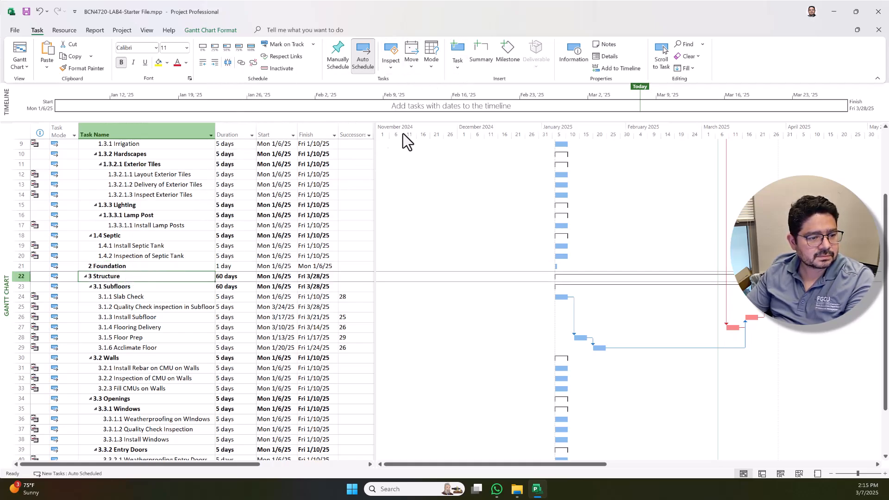
{"action": "left_click", "coordinate": [457, 62]}
{"action": "left_click", "coordinate": [480, 82]}
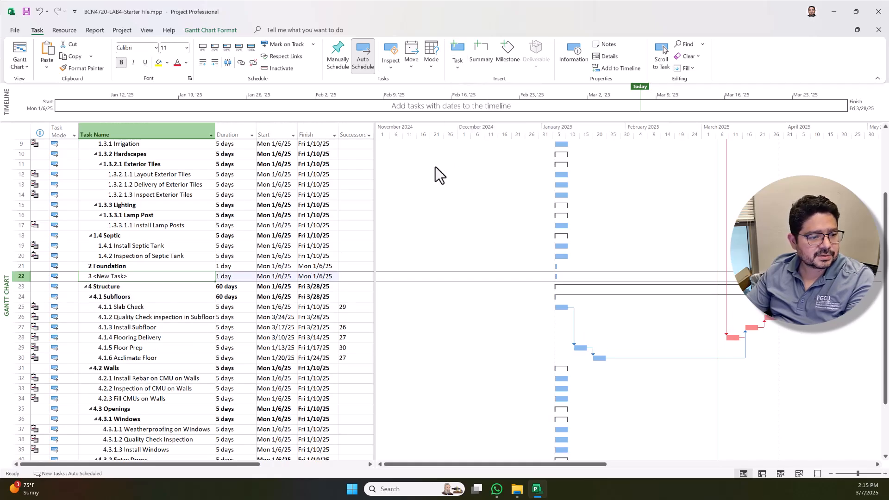
{"action": "double_click", "coordinate": [123, 277]}
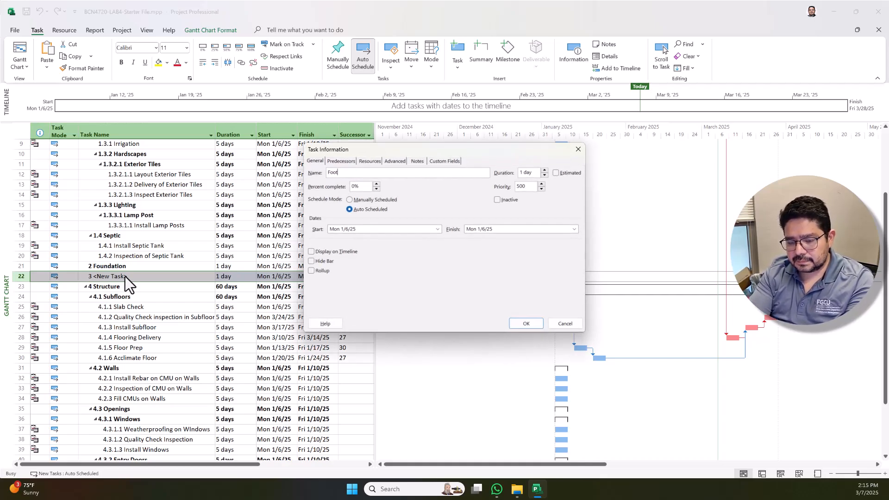
{"action": "key", "text": "Return"}
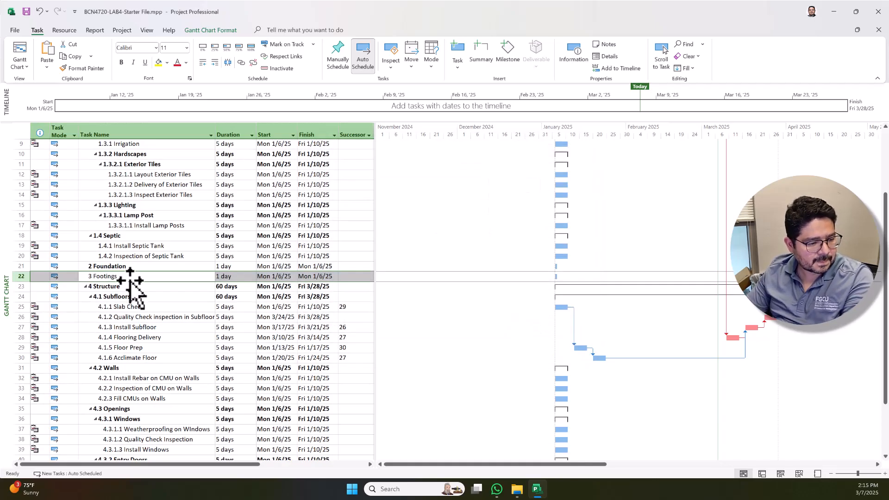
{"action": "left_click", "coordinate": [124, 276]}
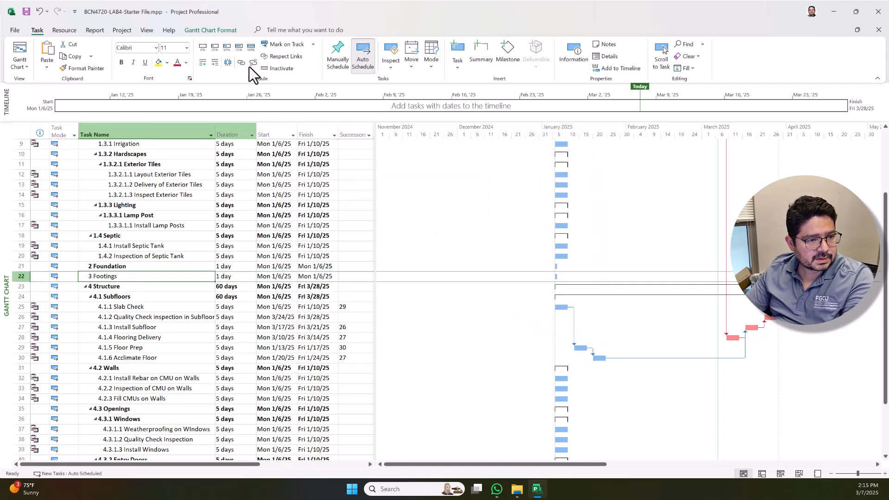
{"action": "left_click", "coordinate": [215, 63]}
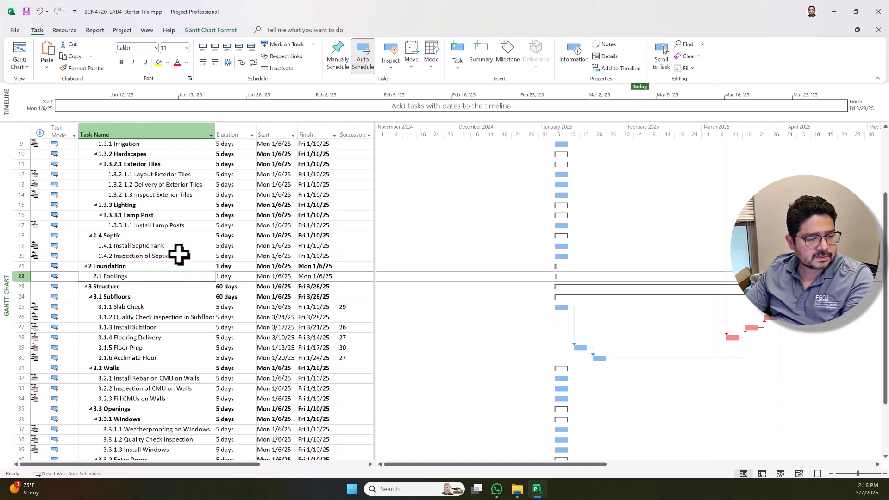
Insert eight new blank tasks at once between Footings and Structure, as subtasks of Foundation
{"action": "left_click", "coordinate": [139, 265], "text": "shift"}
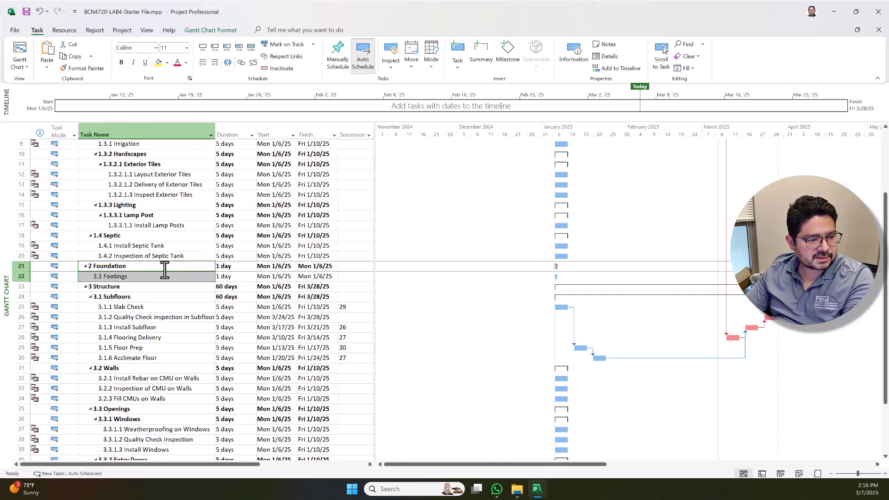
{"action": "left_click_drag", "start_coordinate": [149, 288], "coordinate": [166, 358]}
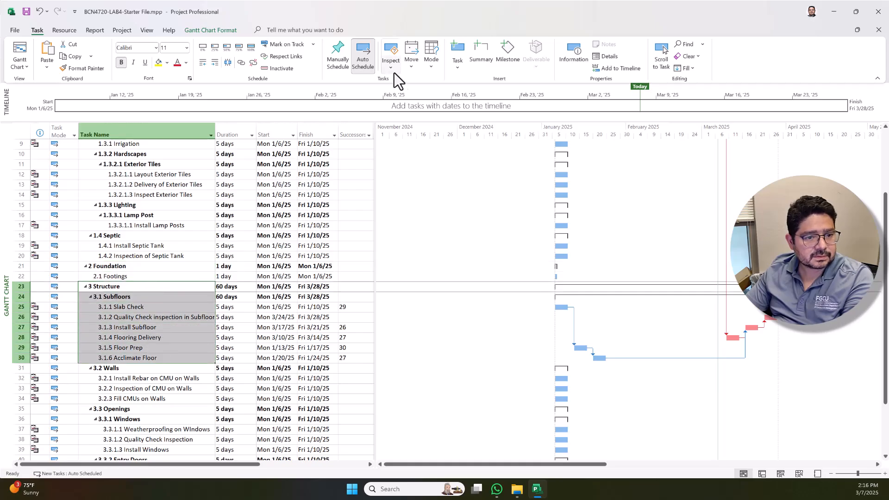
{"action": "left_click", "coordinate": [460, 70]}
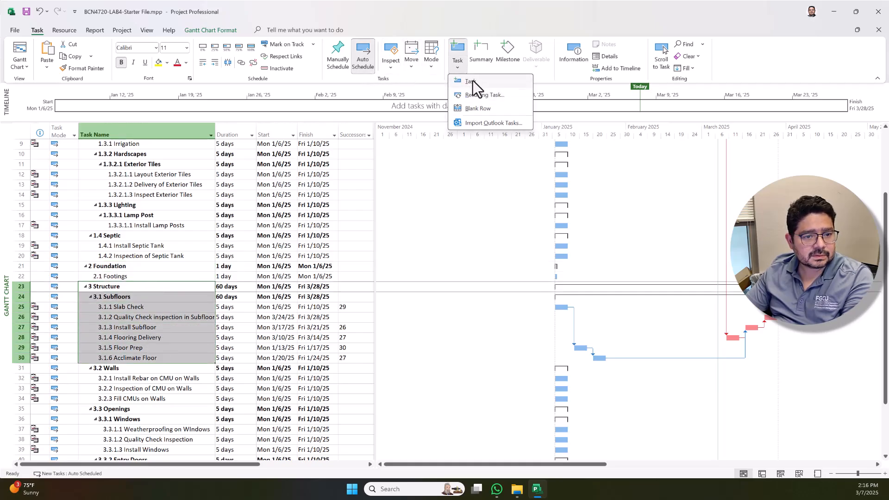
{"action": "left_click", "coordinate": [474, 81]}
{"action": "left_click", "coordinate": [133, 317]}
{"action": "left_click", "coordinate": [131, 289]}
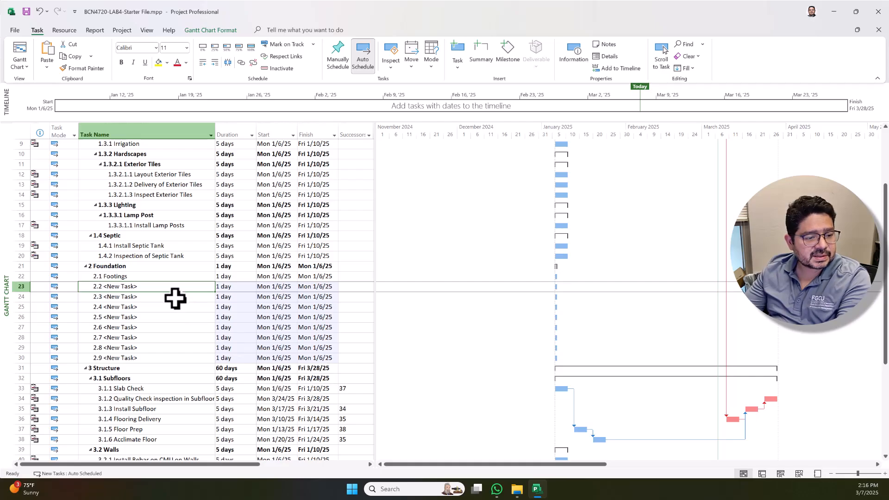
Set the duration of Footings and each of the eight new blank Foundation subtasks to 5 days
{"action": "left_click", "coordinate": [238, 285]}
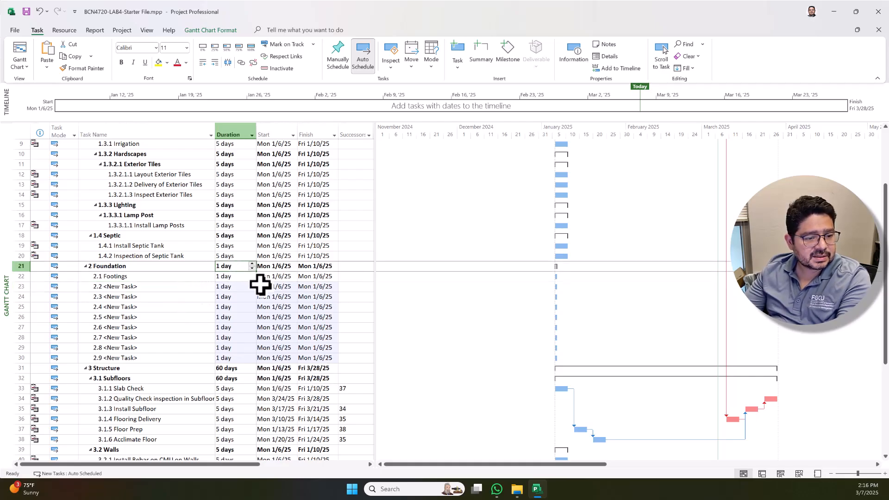
{"action": "left_click", "coordinate": [225, 276]}
{"action": "type", "text": "5"}
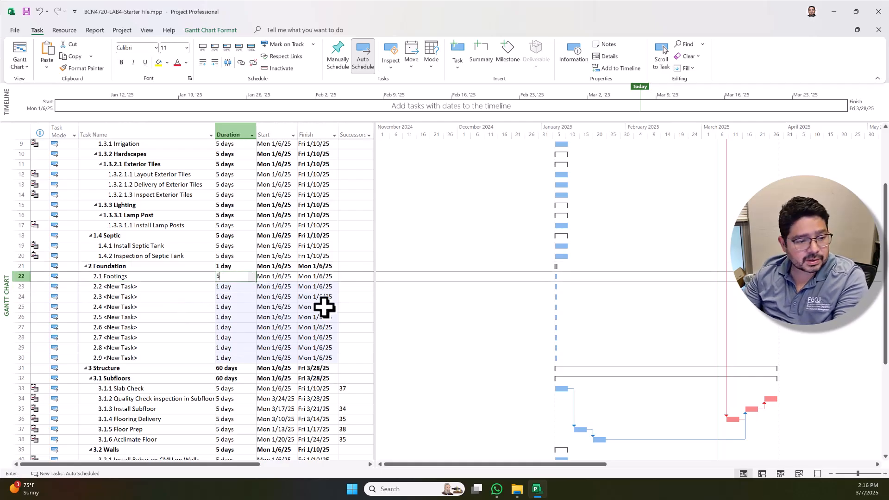
{"action": "key", "text": "Return"}
{"action": "type", "text": "5"}
{"action": "key", "text": "Return"}
{"action": "type", "text": "5"}
{"action": "key", "text": "Return"}
{"action": "key", "text": "Return"}
{"action": "type", "text": "5"}
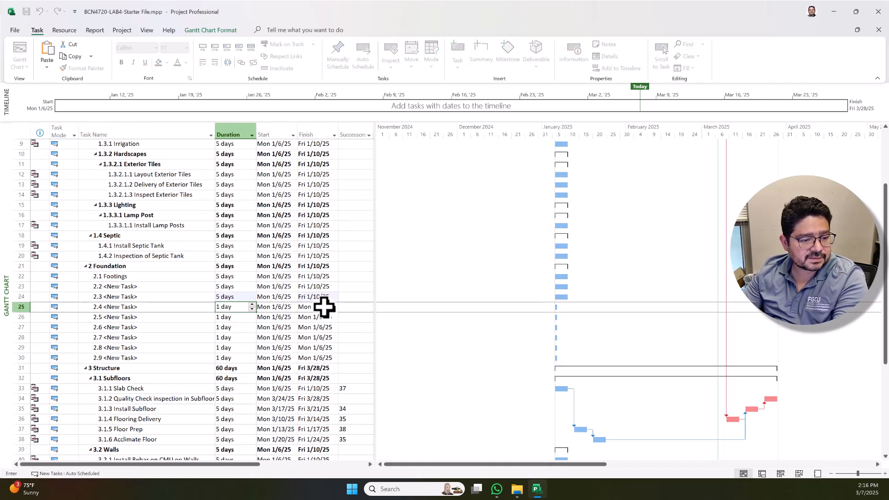
{"action": "key", "text": "Return"}
{"action": "type", "text": "5"}
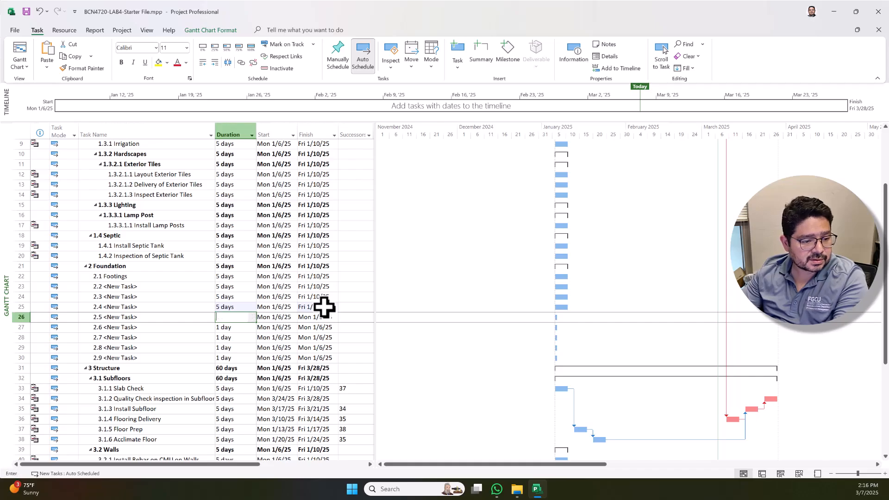
{"action": "key", "text": "Return"}
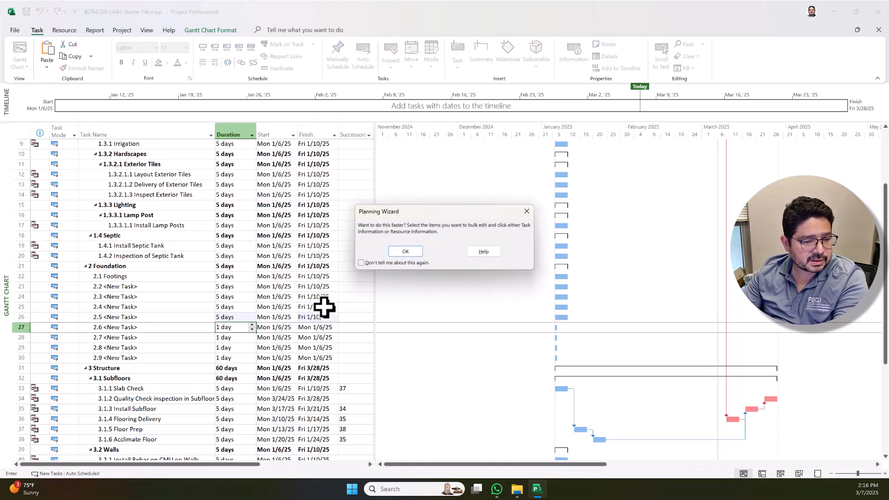
{"action": "key", "text": "Return"}
{"action": "type", "text": "5"}
{"action": "key", "text": "Return"}
{"action": "type", "text": "5"}
{"action": "key", "text": "Return"}
{"action": "type", "text": "5"}
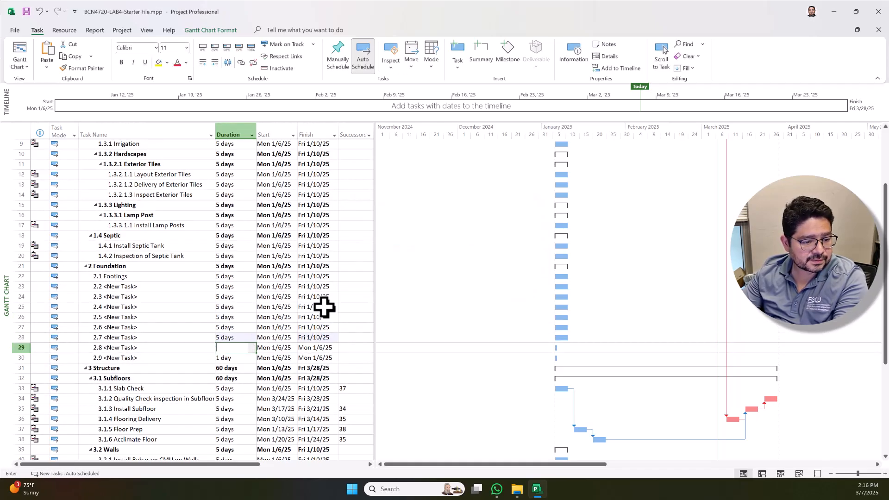
{"action": "key", "text": "Return"}
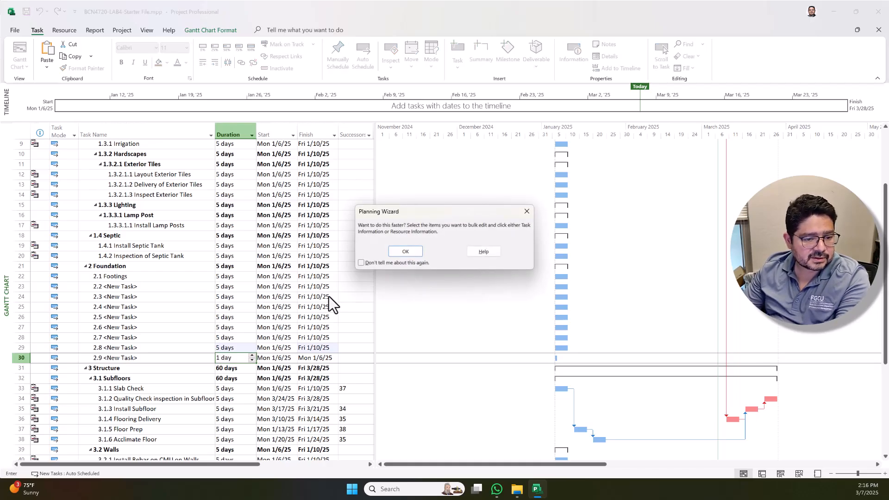
{"action": "key", "text": "Return"}
{"action": "type", "text": "5"}
{"action": "key", "text": "Return"}
Name the first three blank tasks below Footings Formwork, Reinforcment and Concrete
{"action": "left_click", "coordinate": [159, 287]}
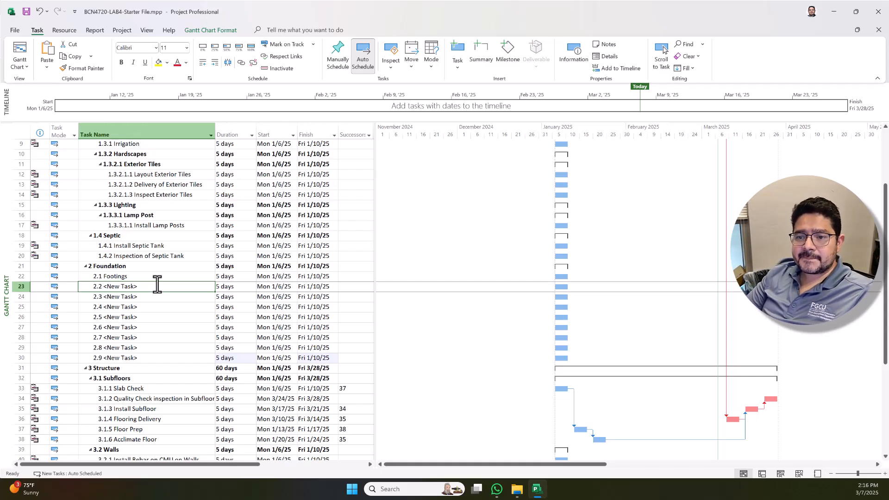
{"action": "type", "text": "Form"}
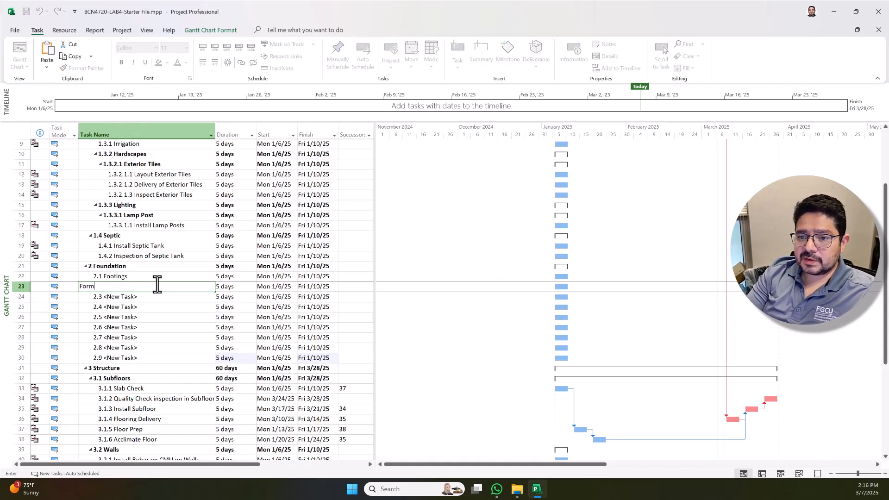
{"action": "type", "text": "work"}
{"action": "key", "text": "Return"}
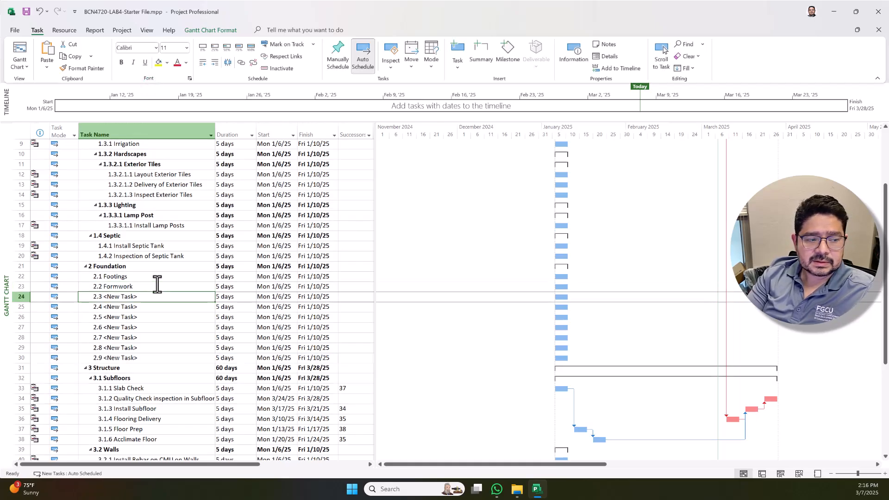
{"action": "type", "text": "Reinf"}
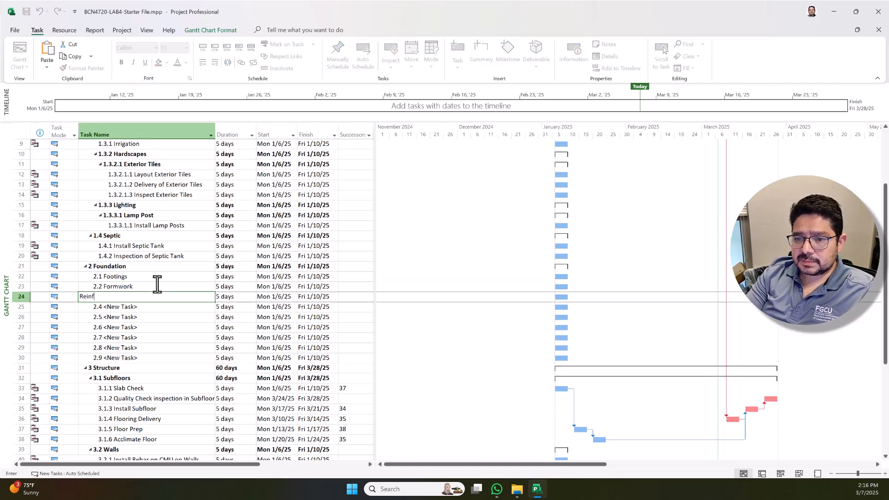
{"action": "type", "text": "orcem"}
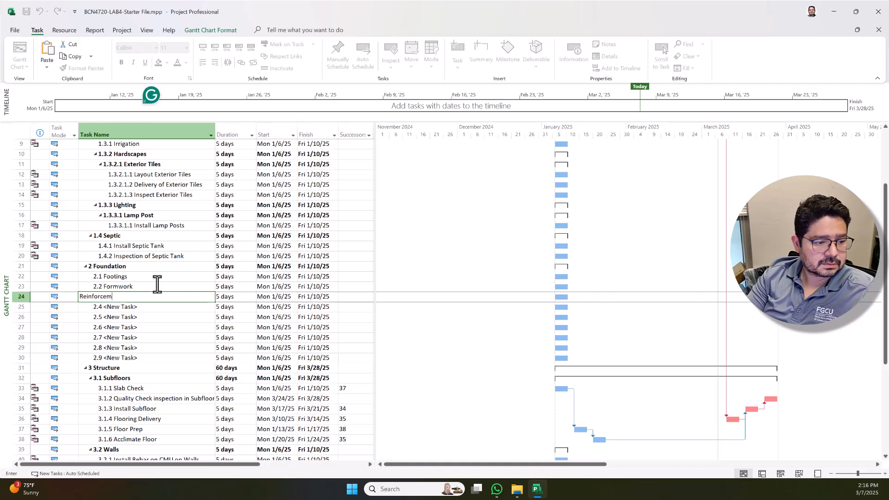
{"action": "key", "text": "BackSpace"}
{"action": "type", "text": "ment"}
{"action": "key", "text": "Return"}
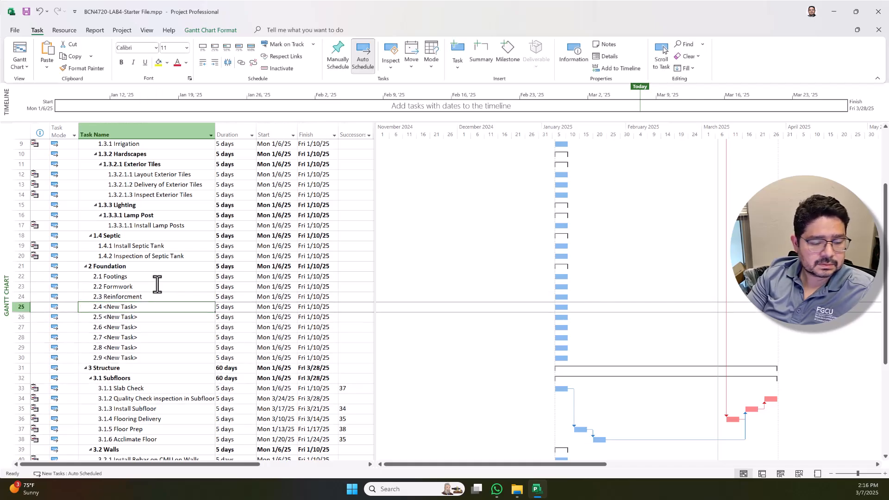
{"action": "type", "text": "C"}
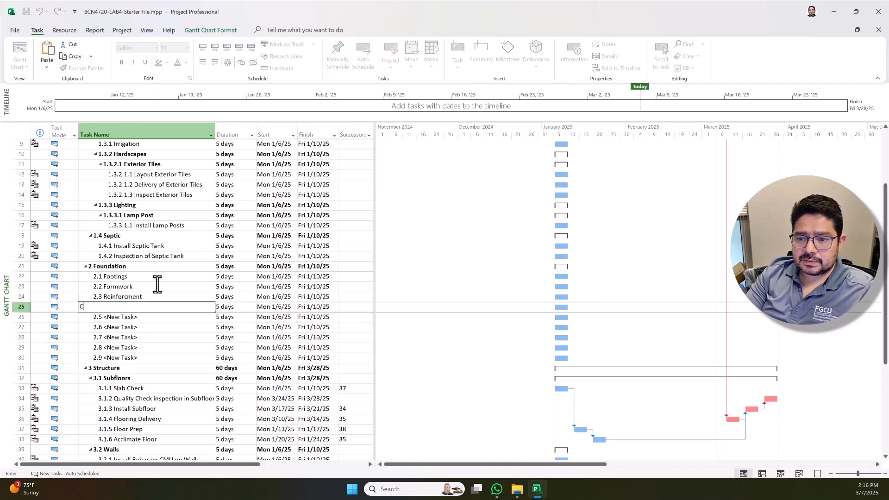
{"action": "type", "text": "oncrete"}
{"action": "key", "text": "Return"}
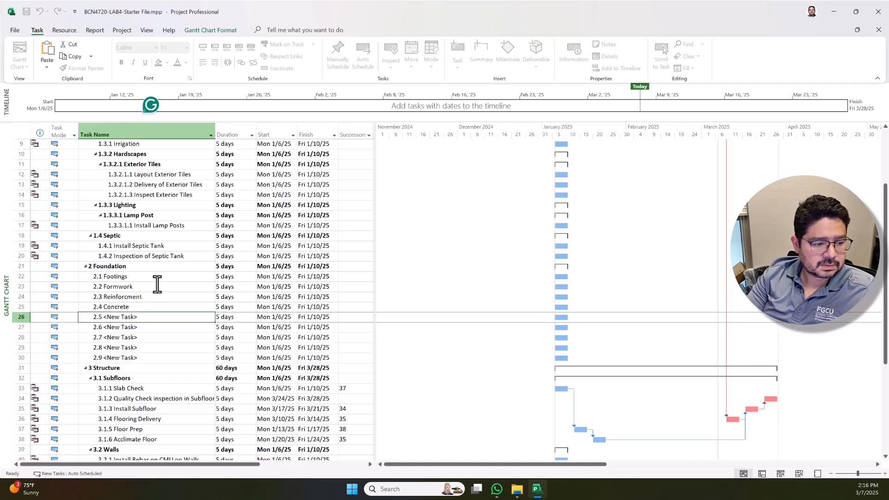
Name the next two blank Foundation subtasks Slab-on-Grade and Vapor Barrier
{"action": "type", "text": "Slab-on-"}
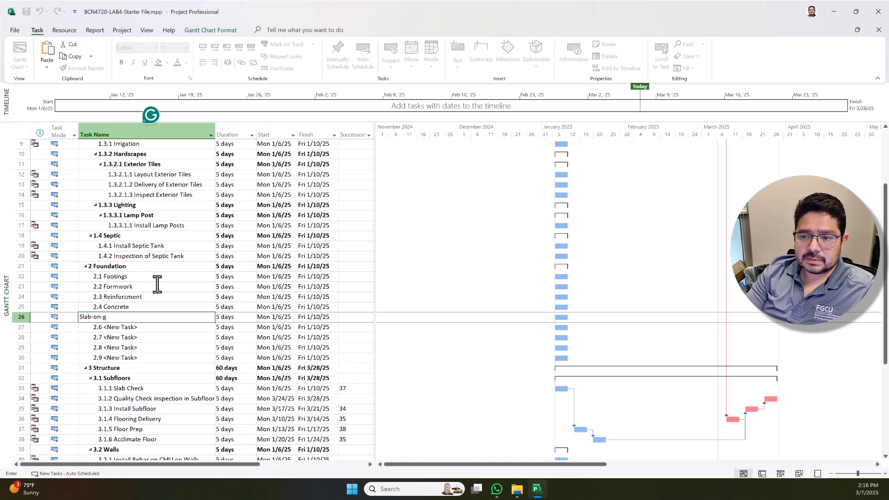
{"action": "type", "text": "Gra"}
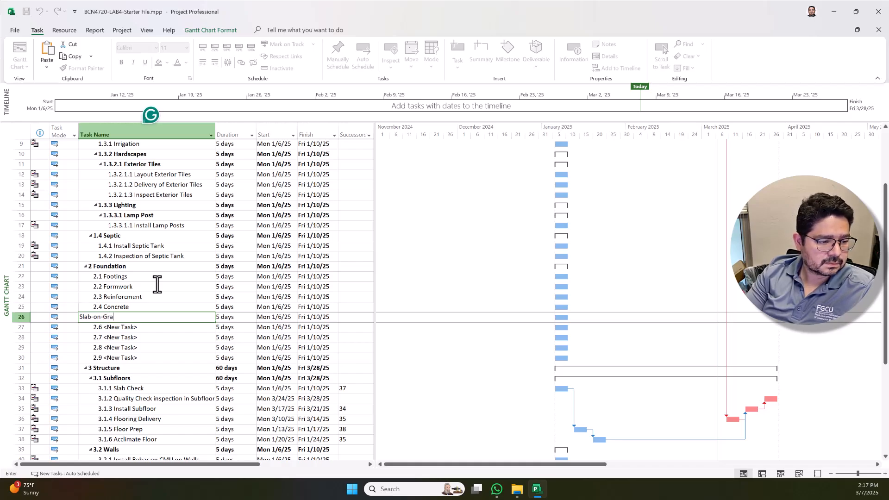
{"action": "type", "text": "de"}
{"action": "key", "text": "Return"}
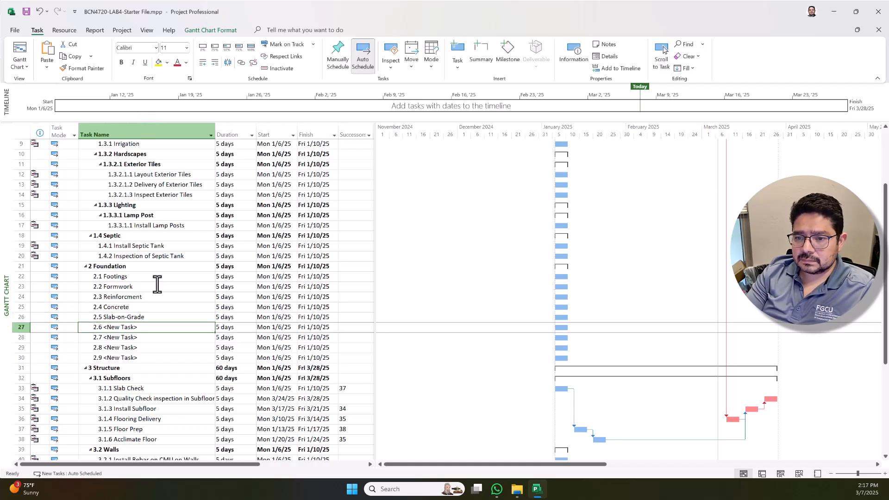
{"action": "type", "text": "Vapor Barrie"}
{"action": "key", "text": "Return"}
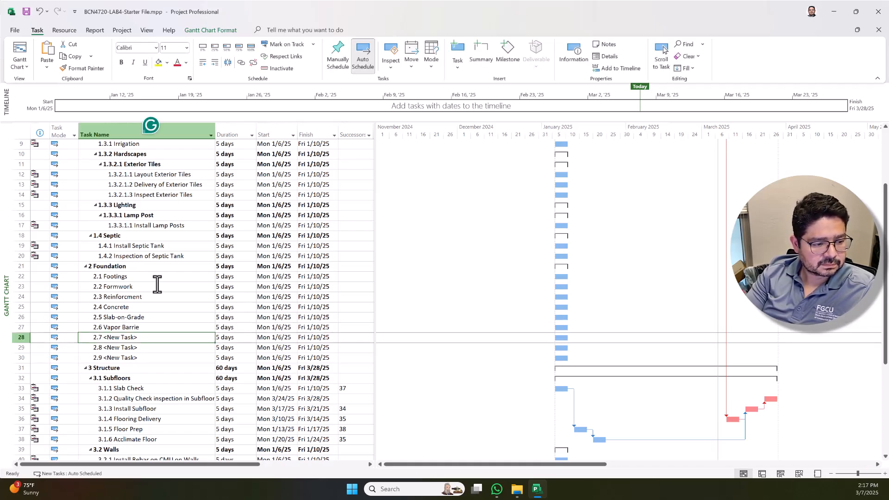
{"action": "left_click", "coordinate": [165, 329]}
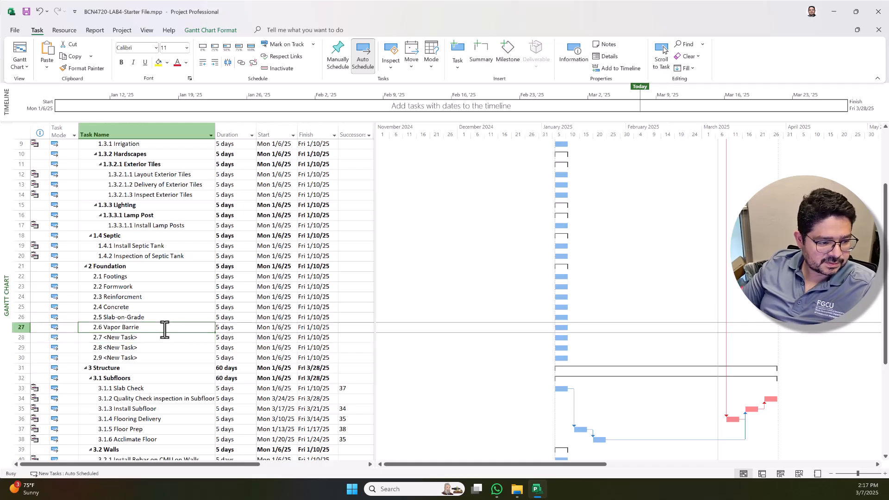
{"action": "double_click", "coordinate": [137, 329]}
{"action": "left_click", "coordinate": [372, 175]}
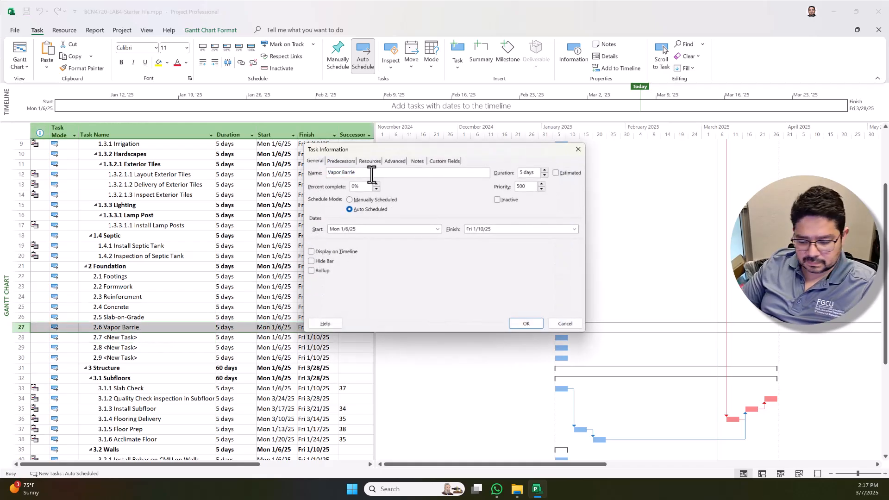
{"action": "left_click", "coordinate": [525, 324]}
Name the last three blank Foundation subtasks Formwork, Reinforcement and Concrete
{"action": "left_click", "coordinate": [149, 337]}
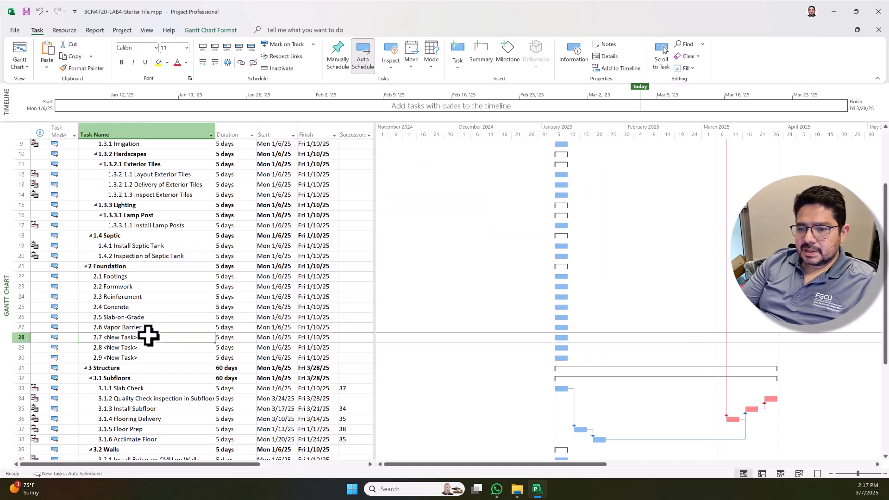
{"action": "type", "text": "Formwork"}
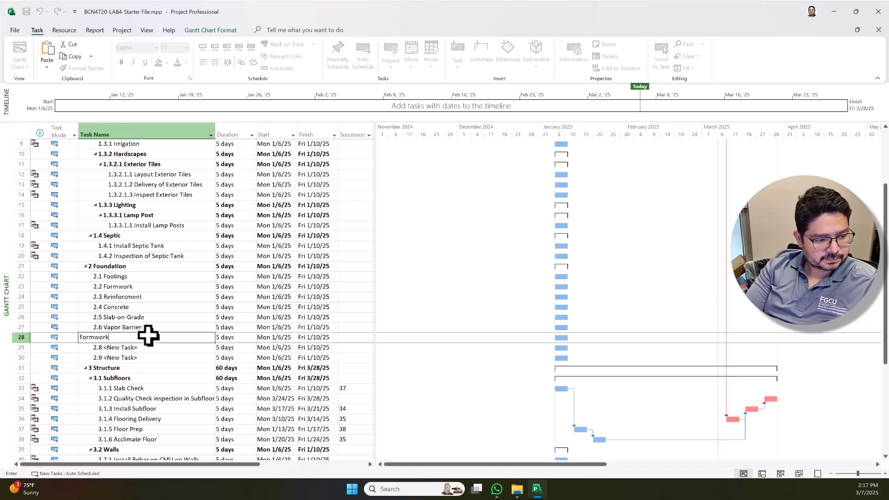
{"action": "key", "text": "Return"}
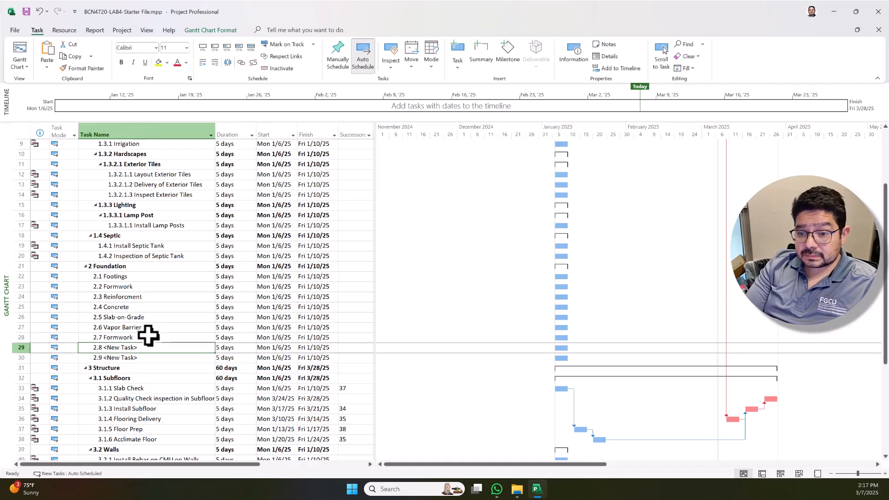
{"action": "type", "text": "Rein"}
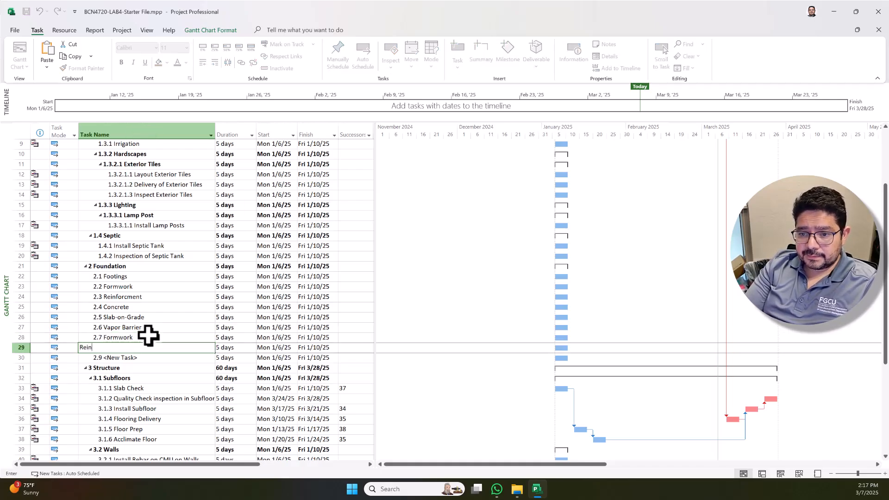
{"action": "type", "text": "forcement"}
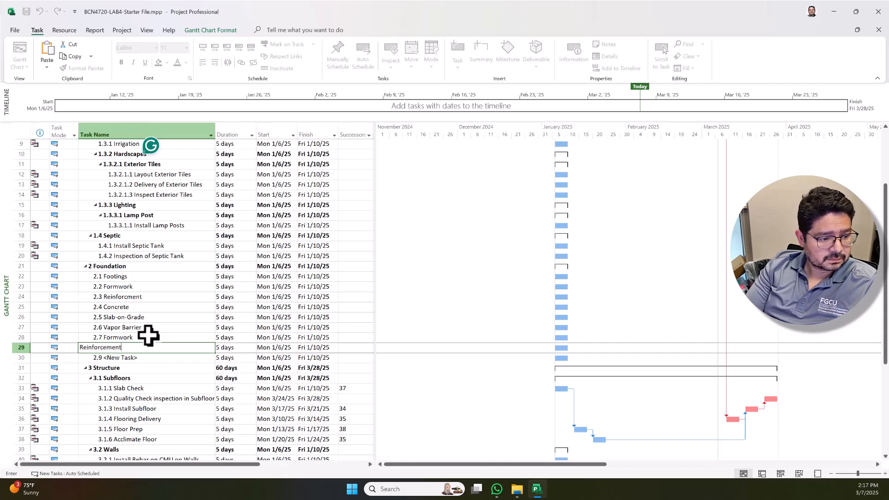
{"action": "key", "text": "Return"}
{"action": "type", "text": "Concrete"}
{"action": "key", "text": "Return"}
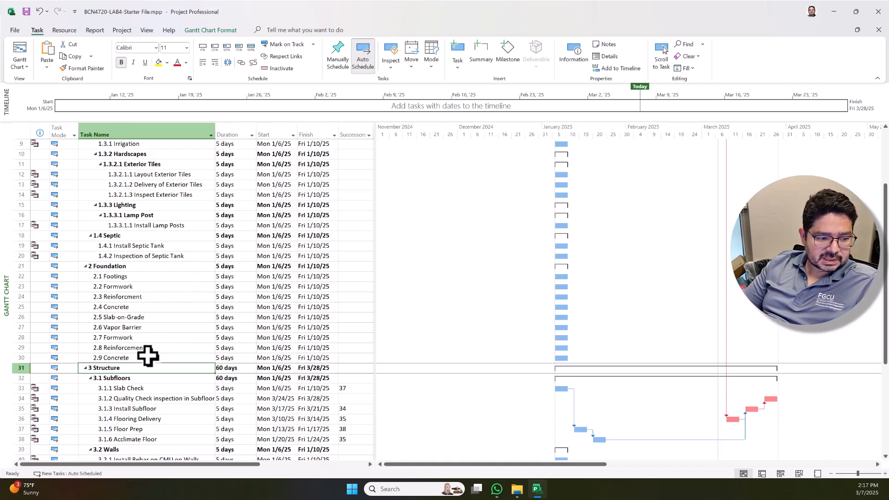
Indent the Formwork, Reinforcment and Concrete tasks directly below Footings to make them its subtasks
{"action": "scroll", "coordinate": [230, 333], "scroll_direction": "down", "scroll_amount": 7}
{"action": "scroll", "coordinate": [233, 329], "scroll_direction": "up", "scroll_amount": 3}
{"action": "scroll", "coordinate": [232, 328], "scroll_direction": "up", "scroll_amount": 3}
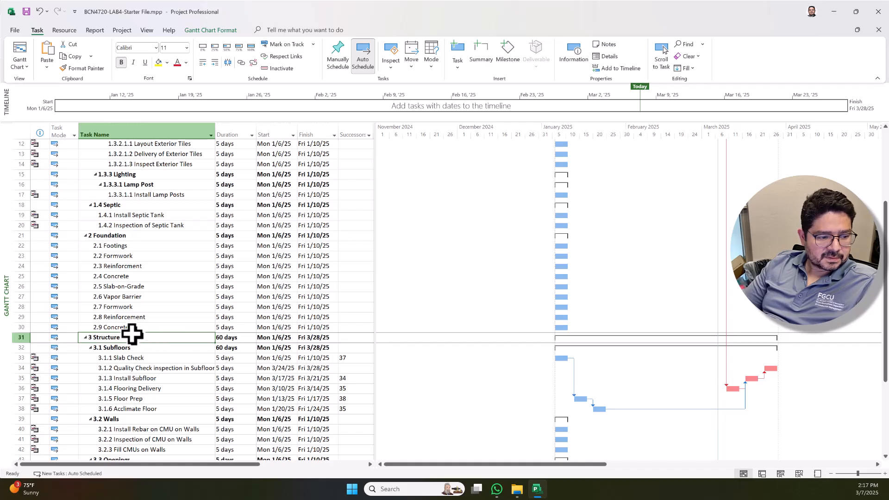
{"action": "scroll", "coordinate": [304, 294], "scroll_direction": "up", "scroll_amount": 2}
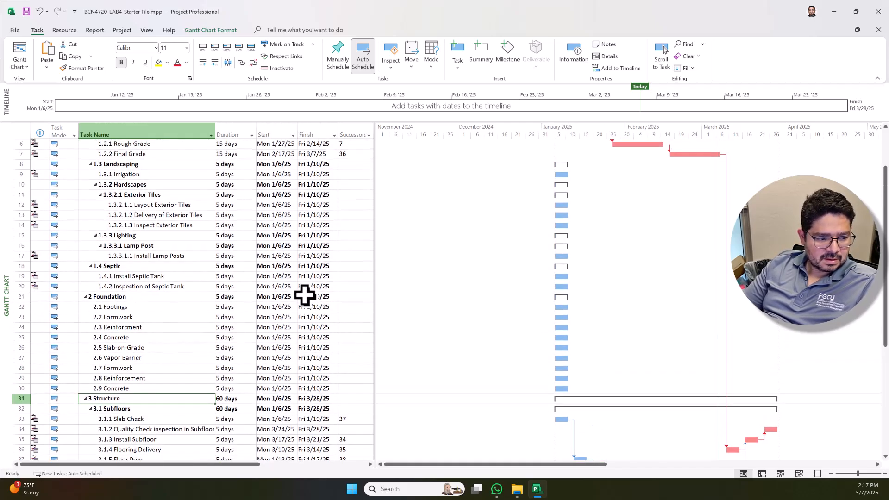
{"action": "scroll", "coordinate": [232, 294], "scroll_direction": "down", "scroll_amount": 4}
{"action": "scroll", "coordinate": [133, 273], "scroll_direction": "up", "scroll_amount": 2}
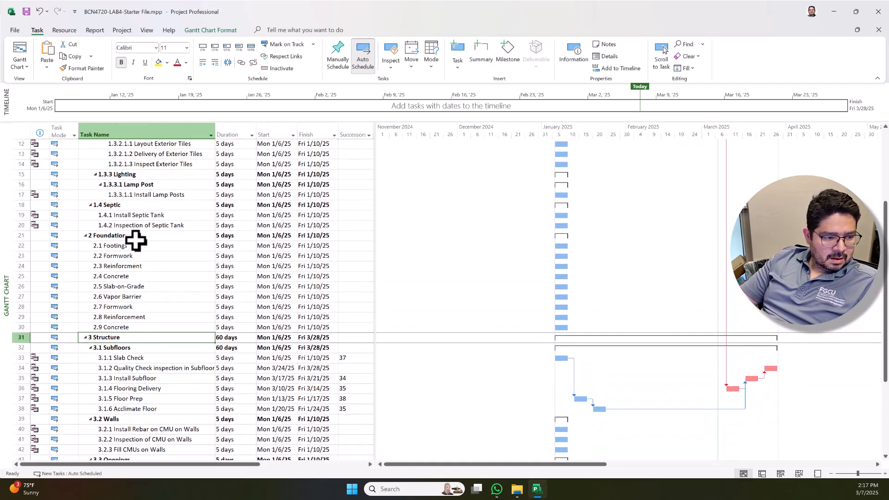
{"action": "left_click", "coordinate": [137, 246]}
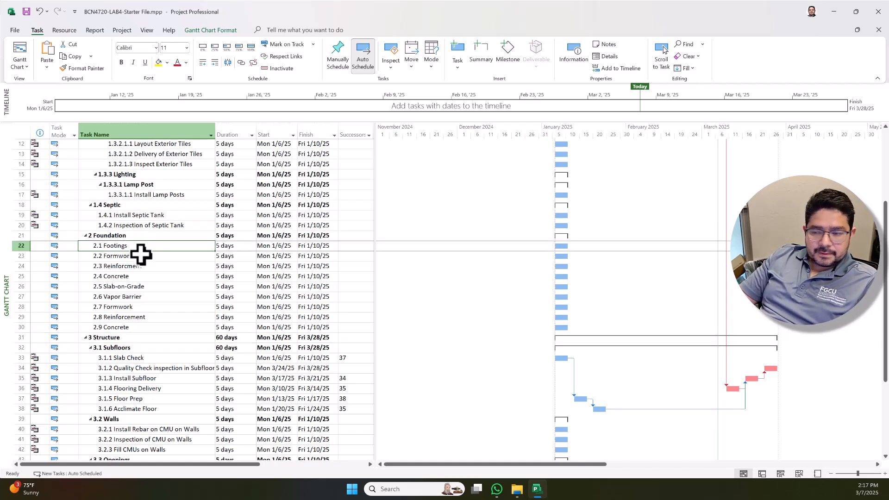
{"action": "left_click", "coordinate": [141, 255]}
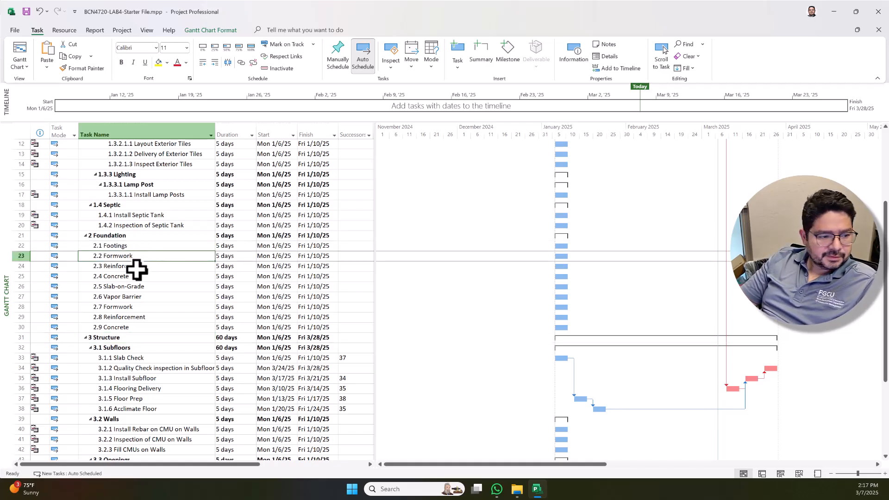
{"action": "left_click", "coordinate": [138, 268], "text": "shift"}
{"action": "left_click", "coordinate": [135, 277], "text": "shift"}
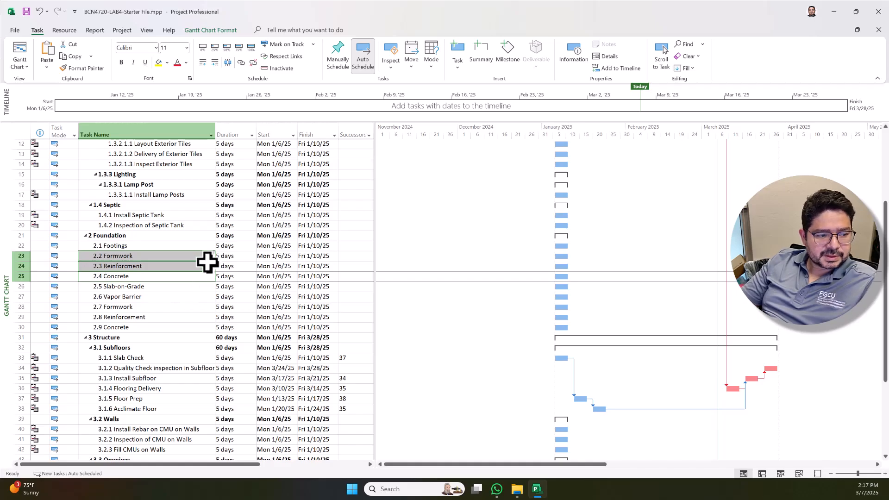
{"action": "left_click", "coordinate": [213, 62]}
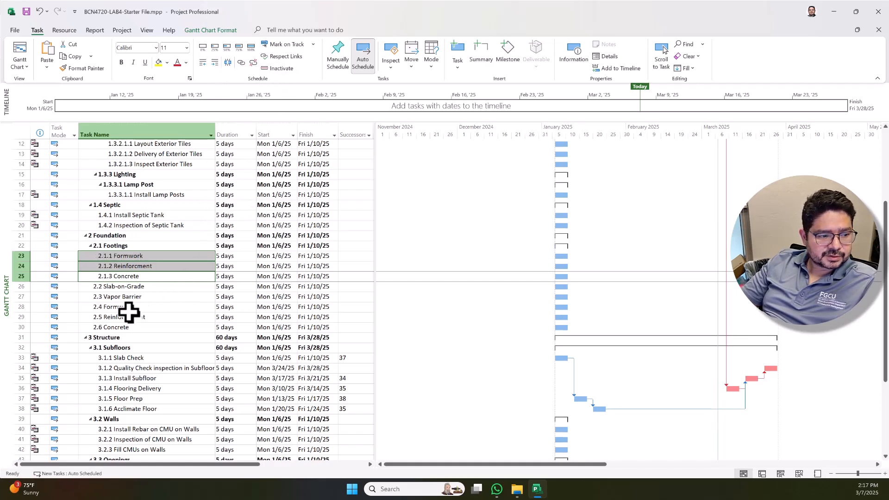
Indent Vapor Barrier, Formwork, Reinforcement and Concrete below Slab-on-Grade to make them its subtasks
{"action": "left_click", "coordinate": [132, 316]}
{"action": "scroll", "coordinate": [139, 287], "scroll_direction": "down", "scroll_amount": 2}
{"action": "left_click", "coordinate": [130, 226]}
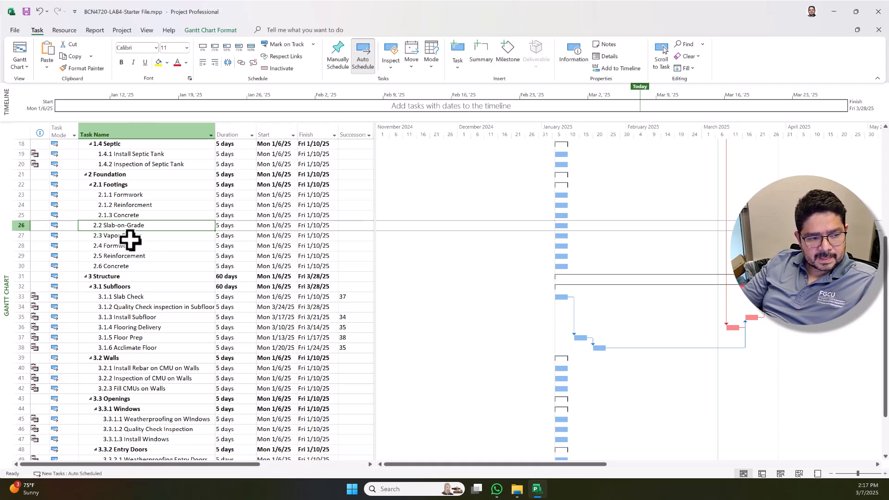
{"action": "left_click", "coordinate": [132, 238]}
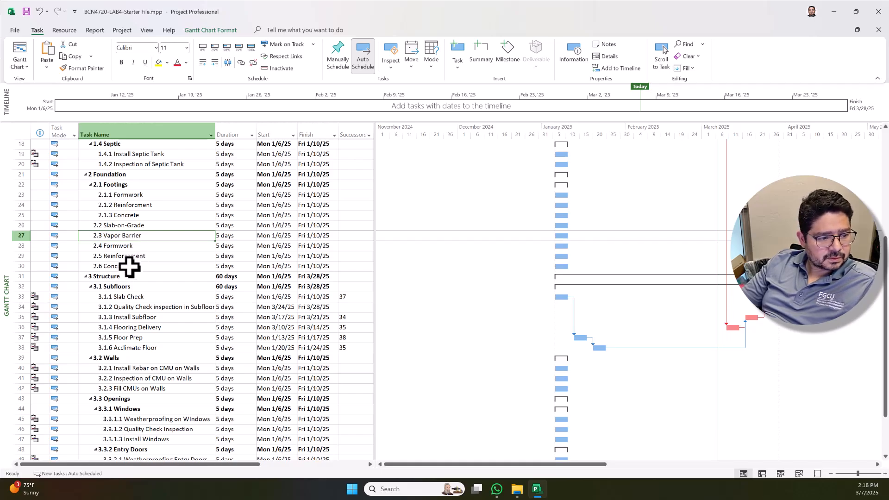
{"action": "left_click", "coordinate": [126, 265], "text": "shift"}
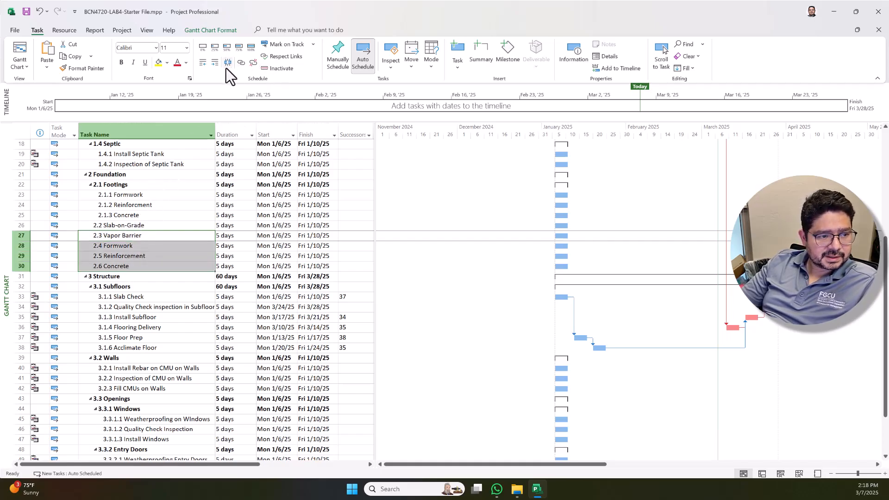
{"action": "left_click", "coordinate": [215, 62]}
{"action": "left_click", "coordinate": [149, 237]}
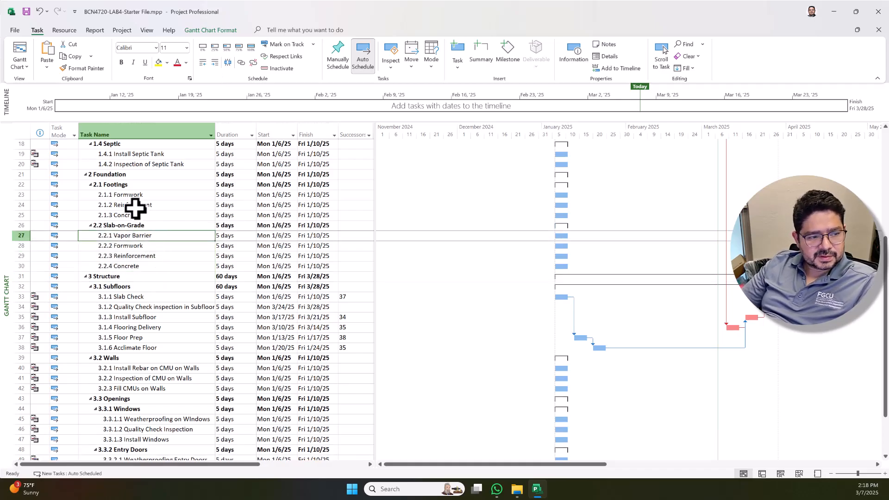
Insert two tasks directly below the Footings Formwork task and name them Remove and Install
{"action": "left_click", "coordinate": [168, 197]}
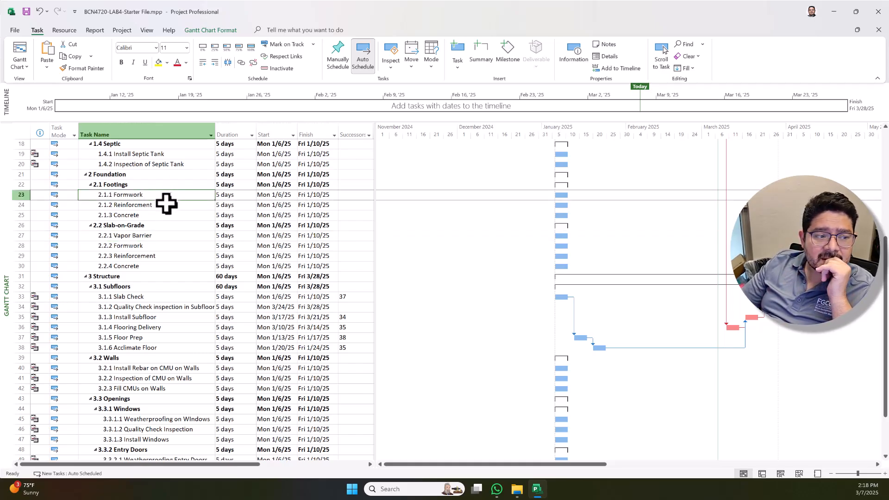
{"action": "left_click", "coordinate": [164, 206]}
{"action": "left_click", "coordinate": [167, 215]}
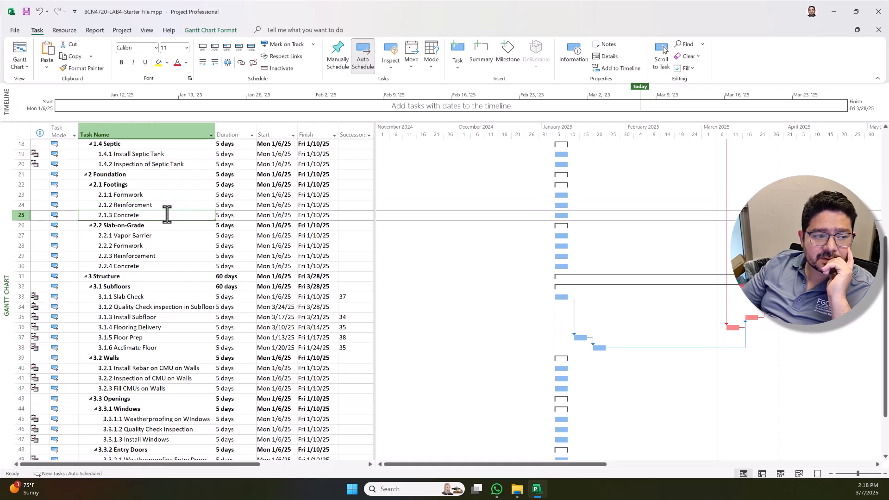
{"action": "left_click_drag", "start_coordinate": [164, 215], "coordinate": [171, 205]}
{"action": "left_click", "coordinate": [457, 66]}
{"action": "left_click", "coordinate": [471, 82]}
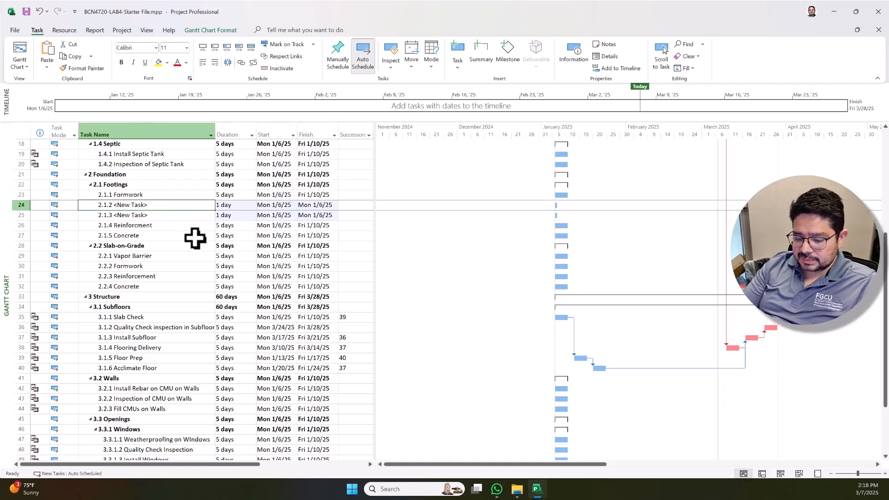
{"action": "type", "text": "Remove"}
{"action": "key", "text": "Return"}
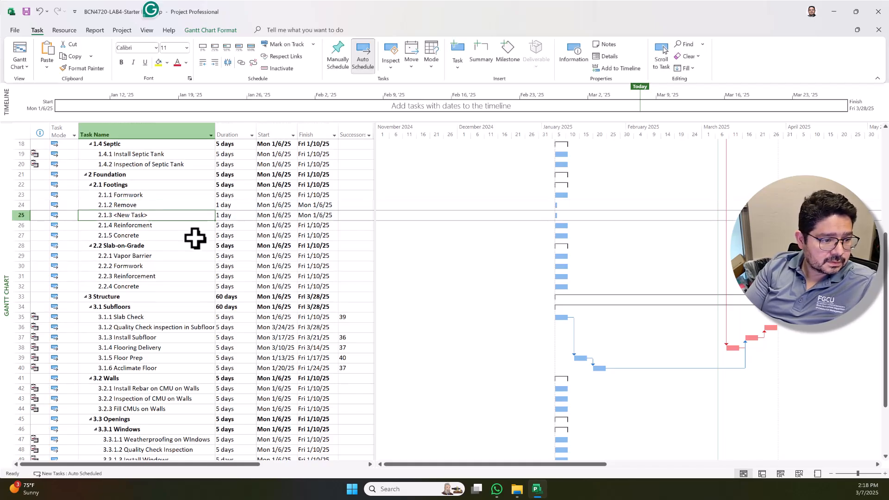
{"action": "type", "text": "Install"}
{"action": "key", "text": "Return"}
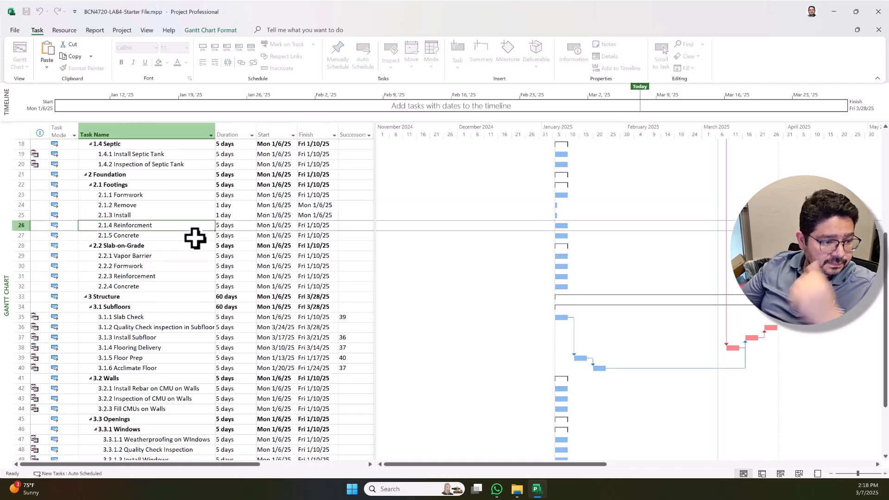
Make Remove and Install subtasks of the Footings Formwork and set each one's duration to 5 days
{"action": "left_click_drag", "start_coordinate": [169, 214], "coordinate": [175, 204]}
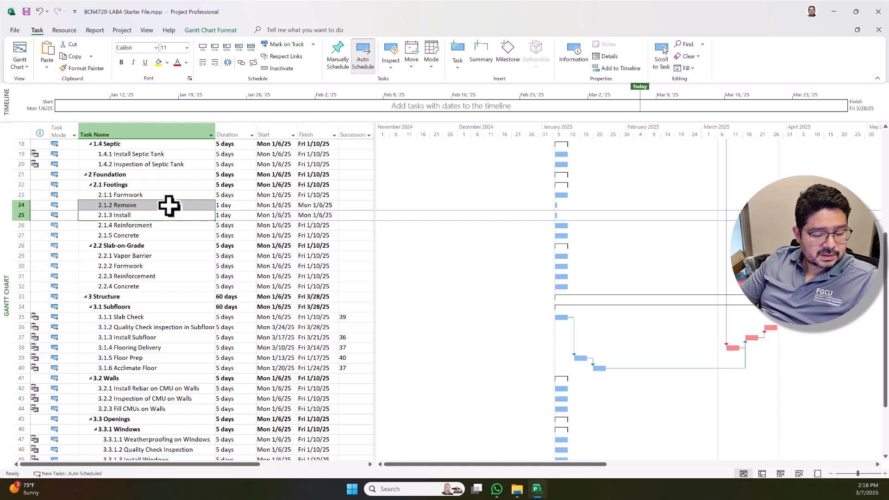
{"action": "left_click", "coordinate": [215, 64]}
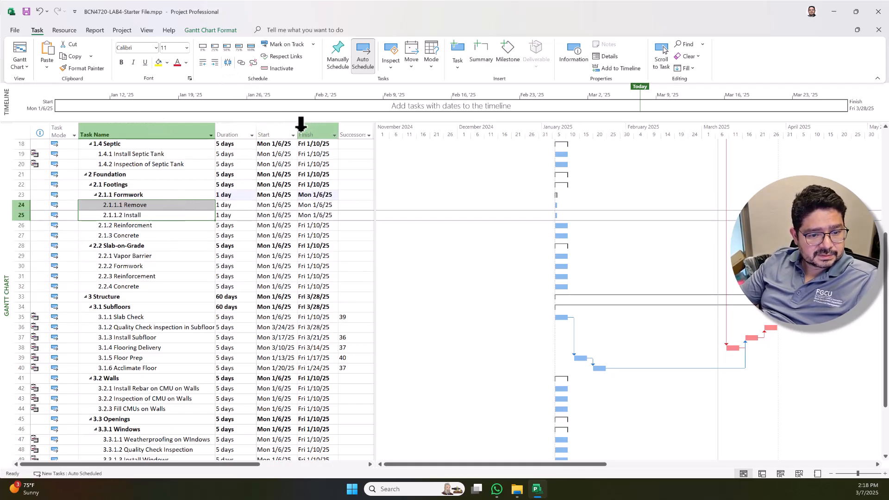
{"action": "left_click", "coordinate": [235, 205]}
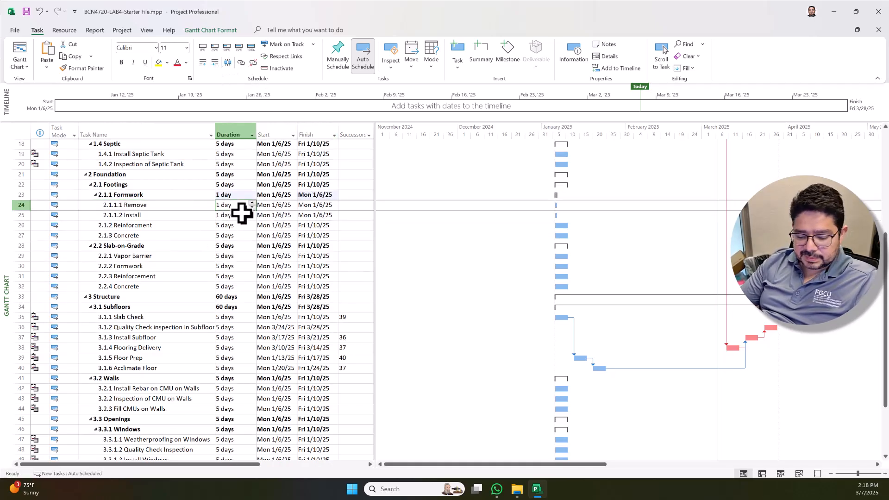
{"action": "type", "text": "5"}
{"action": "key", "text": "Return"}
{"action": "type", "text": "5"}
{"action": "key", "text": "Return"}
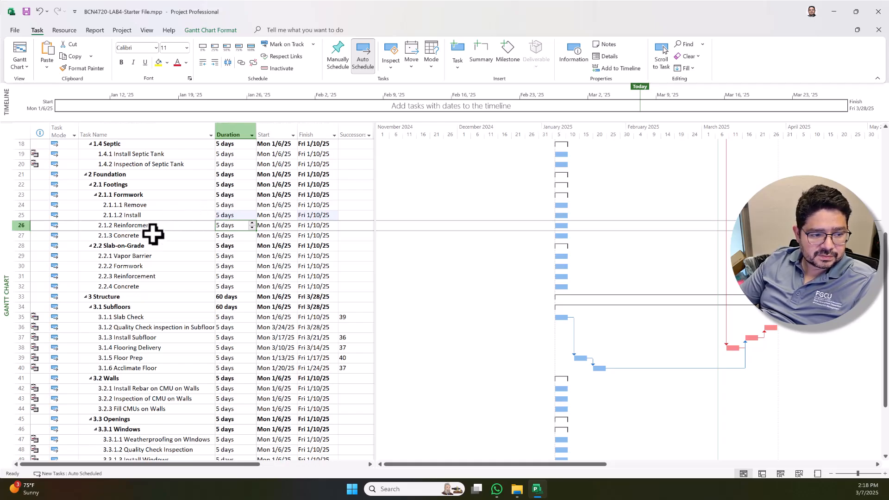
Insert two tasks named Install and Inspect below Reinforcment in Footings and indent them as its subtasks
{"action": "left_click_drag", "start_coordinate": [165, 238], "coordinate": [165, 246]}
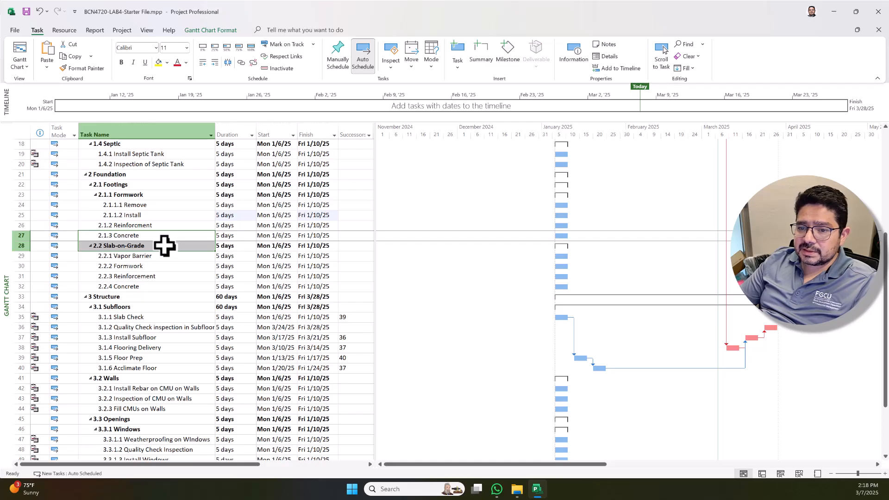
{"action": "left_click", "coordinate": [460, 69]}
{"action": "left_click", "coordinate": [480, 83]}
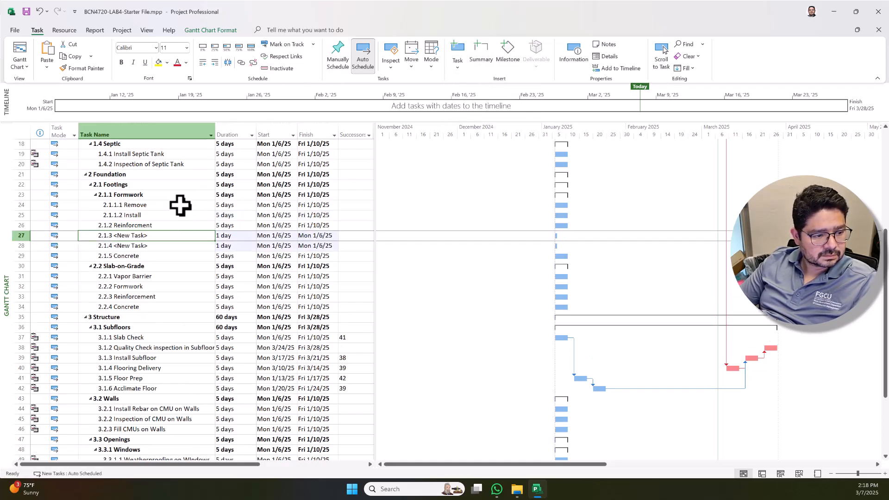
{"action": "type", "text": "Install"}
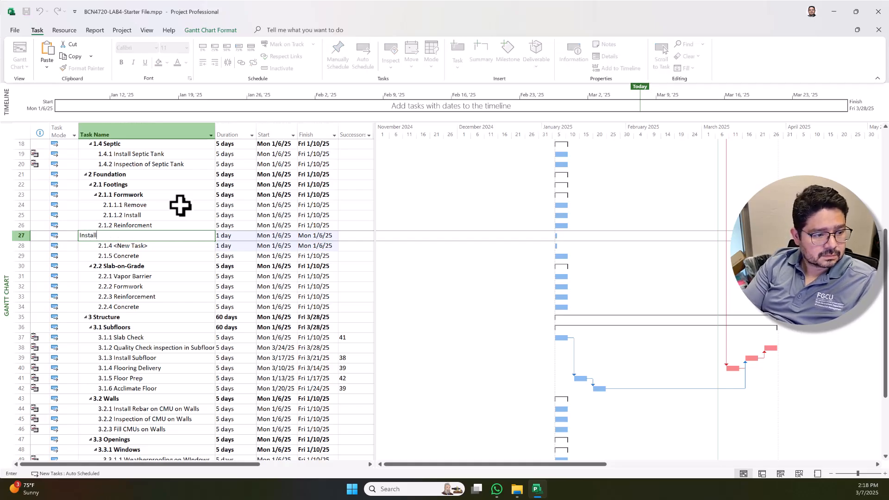
{"action": "key", "text": "Return"}
{"action": "type", "text": "Inspec"}
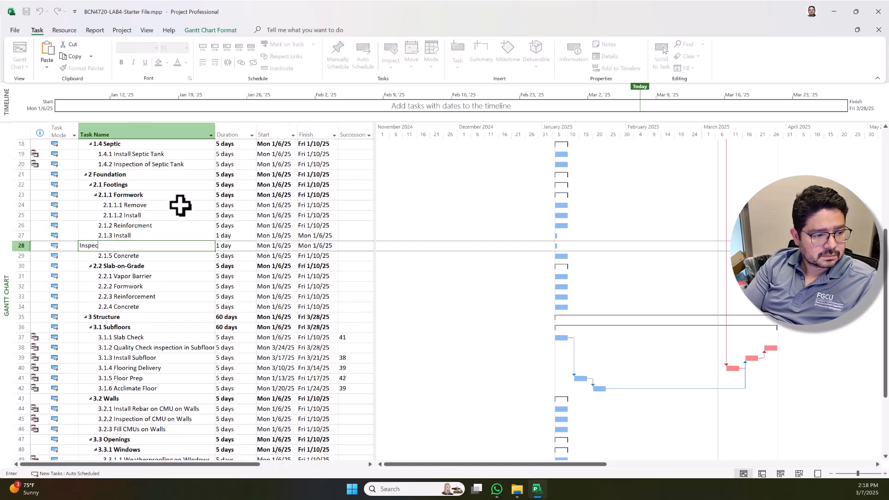
{"action": "type", "text": "t"}
{"action": "key", "text": "Return"}
{"action": "left_click_drag", "start_coordinate": [145, 235], "coordinate": [148, 246]}
{"action": "left_click", "coordinate": [214, 62]}
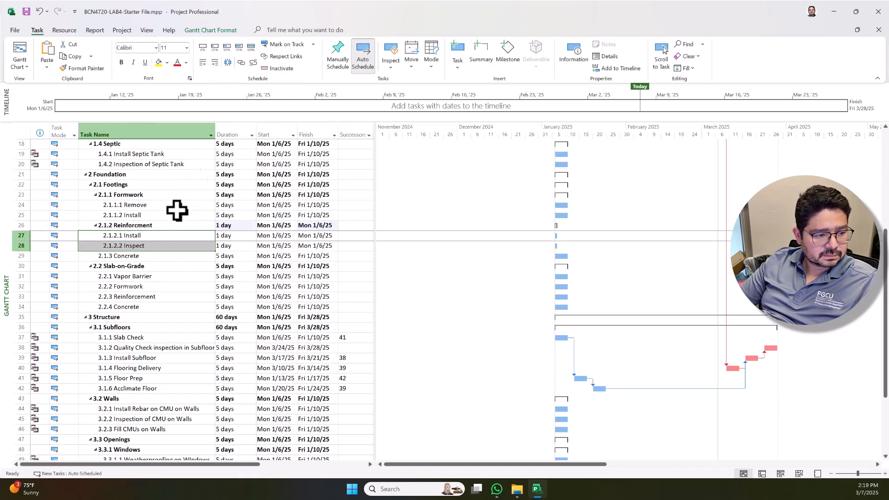
Insert two blank tasks above Slab-on-Grade and indent them as subtasks of the Footings Concrete task
{"action": "left_click", "coordinate": [148, 257]}
{"action": "left_click_drag", "start_coordinate": [151, 266], "coordinate": [155, 279]}
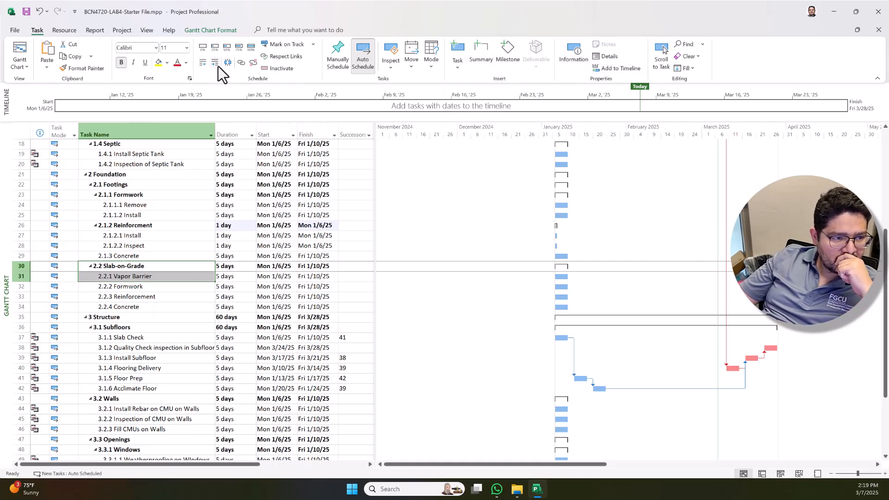
{"action": "left_click", "coordinate": [457, 69]}
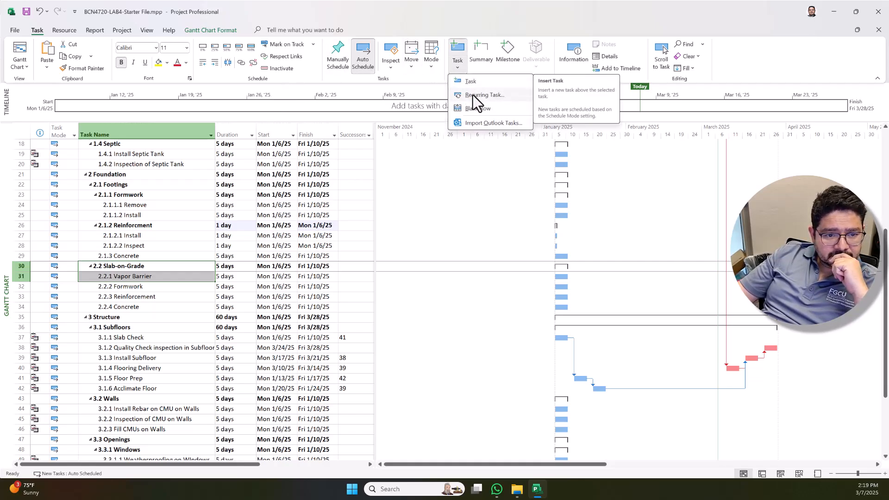
{"action": "left_click", "coordinate": [472, 81]}
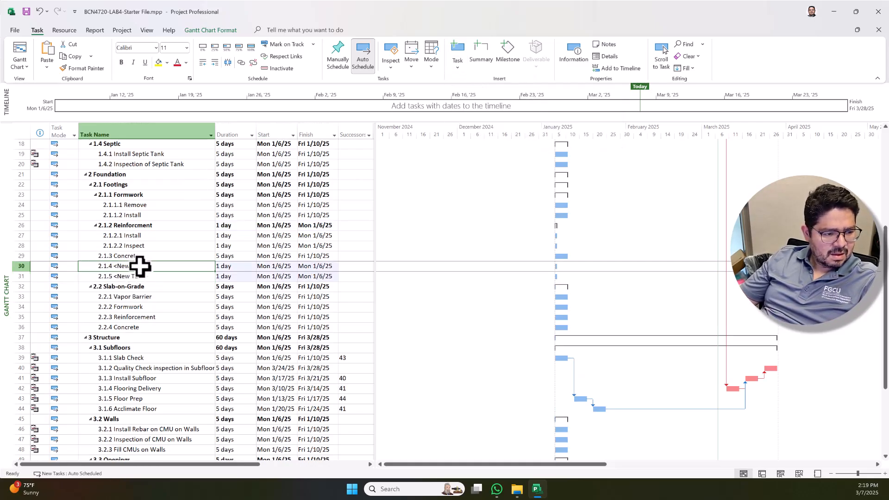
{"action": "left_click_drag", "start_coordinate": [147, 278], "coordinate": [147, 268]}
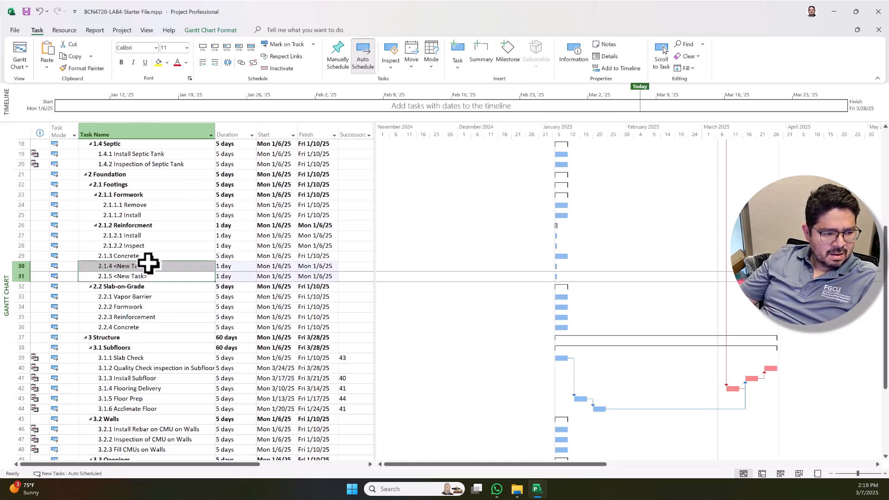
{"action": "left_click", "coordinate": [219, 63]}
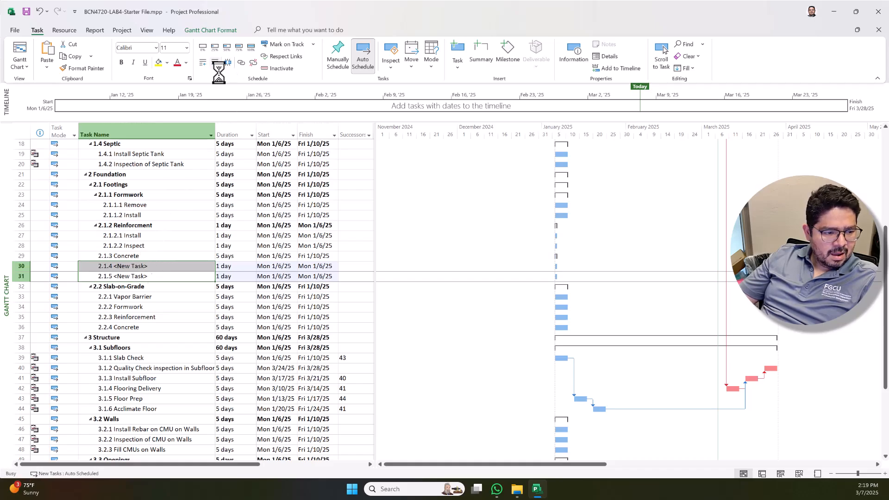
Name the two blank subtasks of the Footings Concrete Quality Check Inspetion and Pour
{"action": "left_click", "coordinate": [140, 265]}
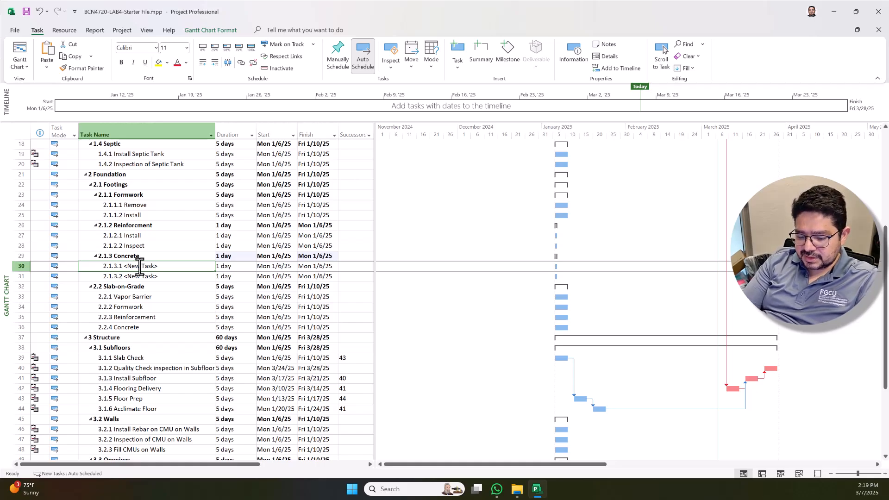
{"action": "type", "text": "Quality Check Inspetion"}
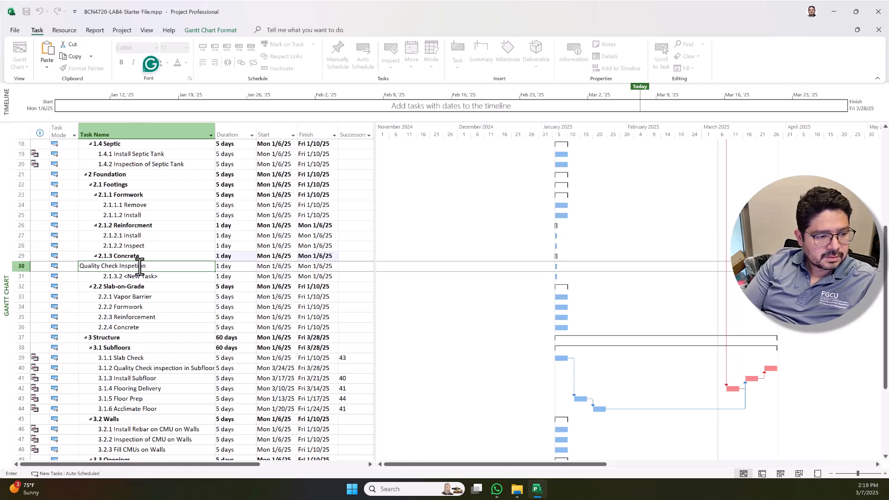
{"action": "key", "text": "Return"}
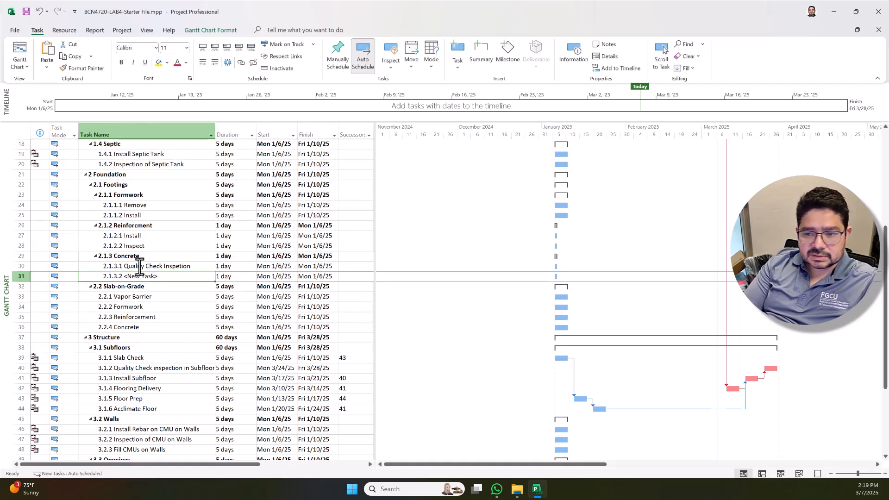
{"action": "type", "text": "Po"}
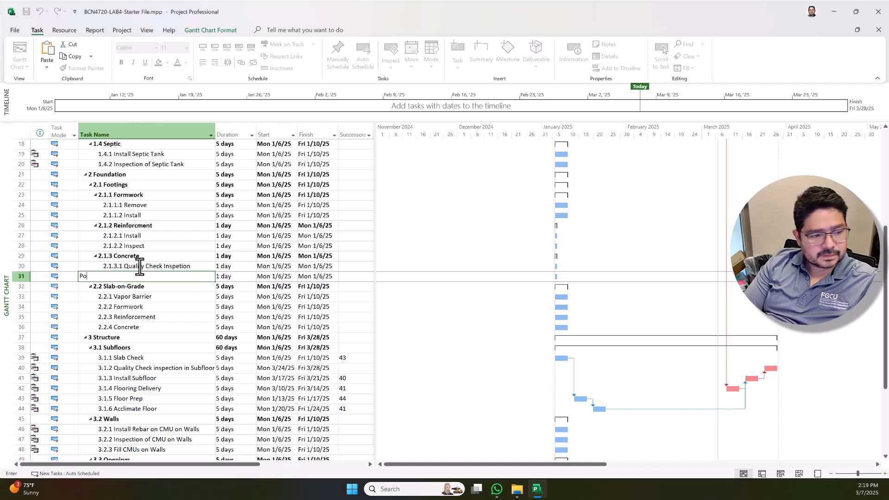
{"action": "type", "text": "ur"}
{"action": "key", "text": "Return"}
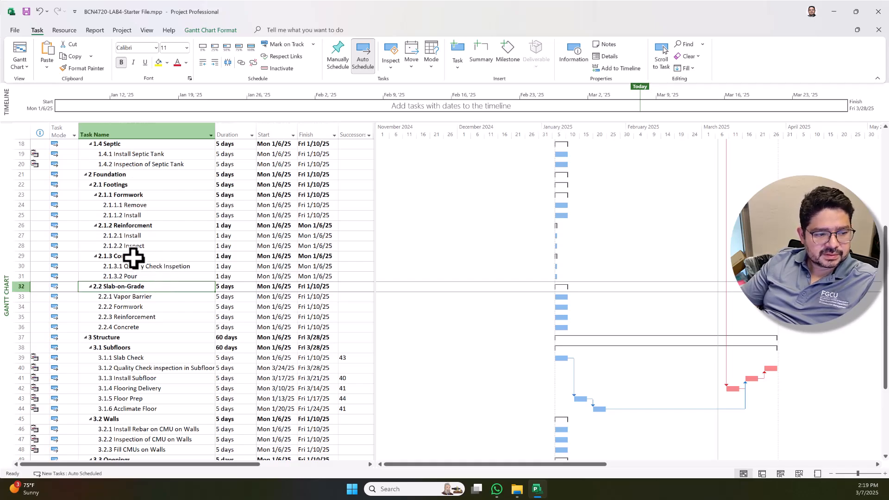
Insert two blank tasks below Vapor Barrier in Slab-on-Grade and indent them as its subtasks
{"action": "scroll", "coordinate": [177, 301], "scroll_direction": "down", "scroll_amount": 3}
{"action": "left_click", "coordinate": [145, 205]}
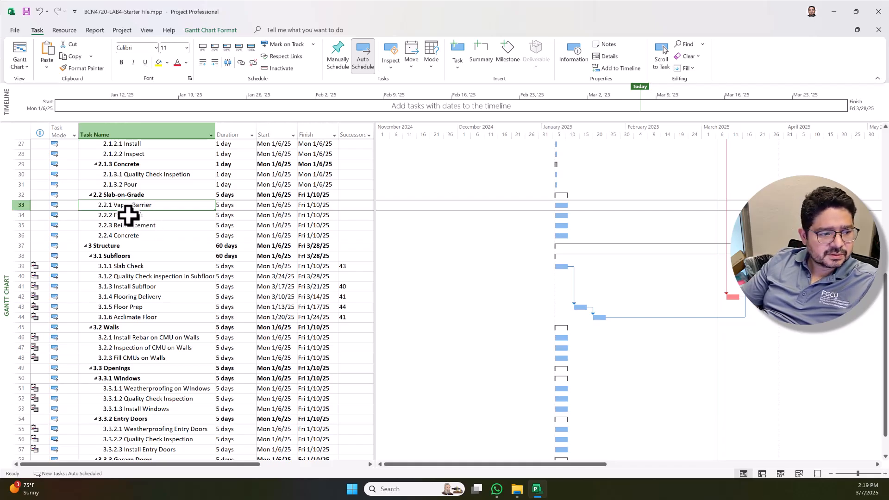
{"action": "left_click_drag", "start_coordinate": [148, 213], "coordinate": [149, 227]}
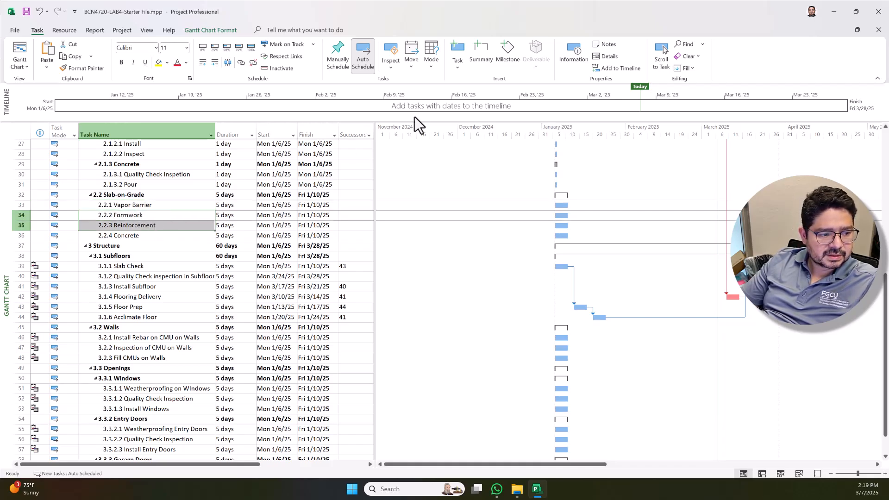
{"action": "left_click", "coordinate": [460, 68]}
{"action": "left_click", "coordinate": [484, 85]}
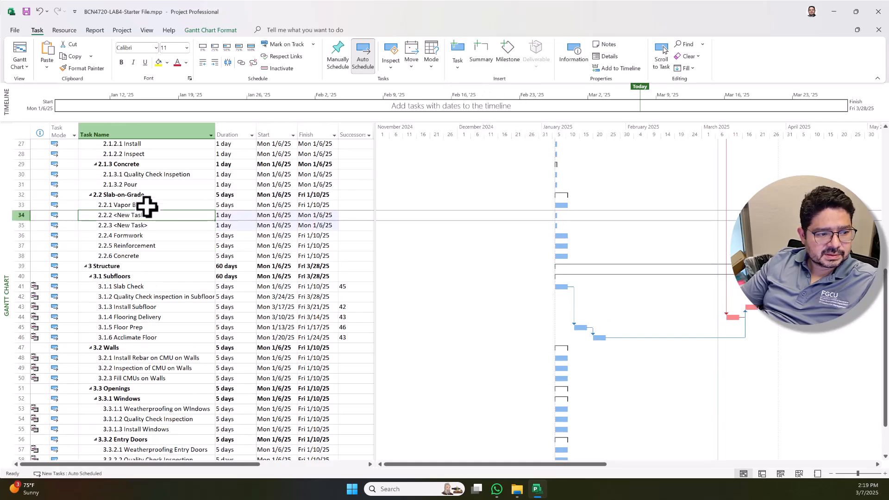
{"action": "left_click", "coordinate": [131, 216]}
{"action": "left_click_drag", "start_coordinate": [155, 225], "coordinate": [140, 212]}
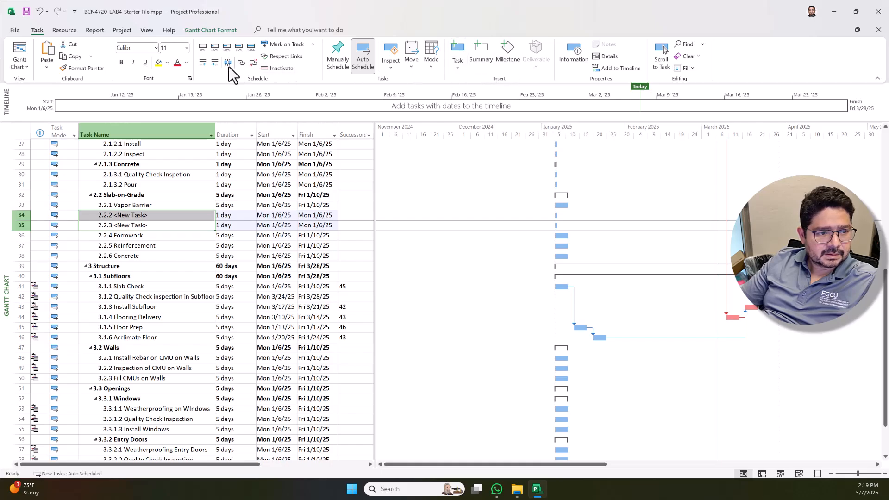
{"action": "left_click", "coordinate": [215, 62]}
Insert two blank tasks below Formwork in Slab-on-Grade and indent them as its subtasks
{"action": "left_click", "coordinate": [143, 246]}
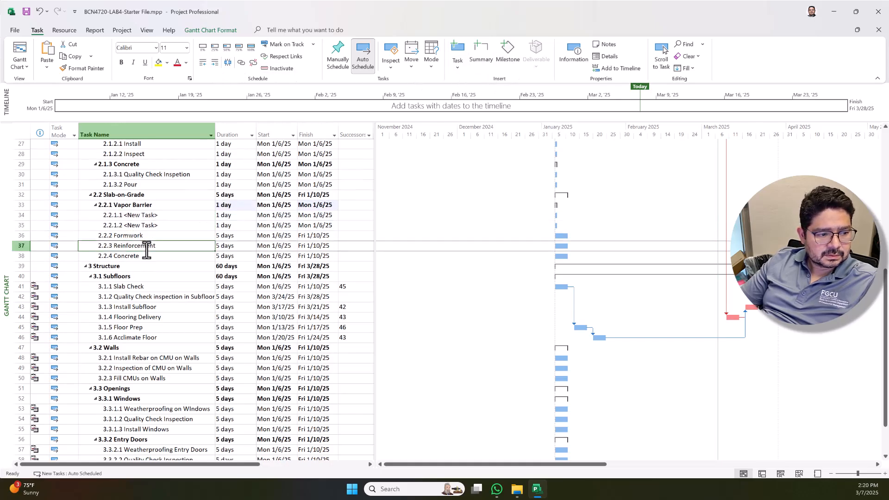
{"action": "left_click_drag", "start_coordinate": [150, 253], "coordinate": [153, 255]}
{"action": "left_click", "coordinate": [460, 68]}
{"action": "left_click", "coordinate": [487, 88]}
{"action": "left_click_drag", "start_coordinate": [156, 258], "coordinate": [144, 246]}
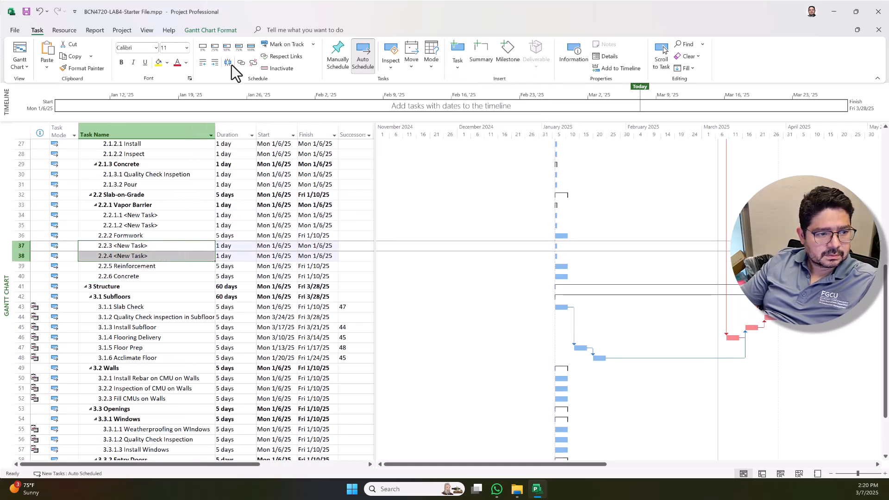
{"action": "left_click", "coordinate": [215, 63]}
{"action": "left_click", "coordinate": [185, 225]}
{"action": "scroll", "coordinate": [185, 222], "scroll_direction": "down", "scroll_amount": 2}
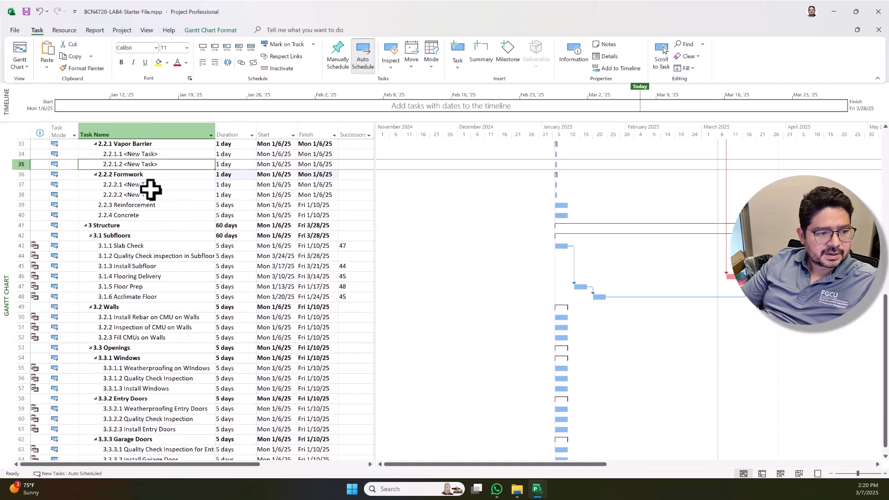
Insert two blank tasks below Reinforcement in Slab-on-Grade and indent them as its subtasks
{"action": "left_click", "coordinate": [140, 205]}
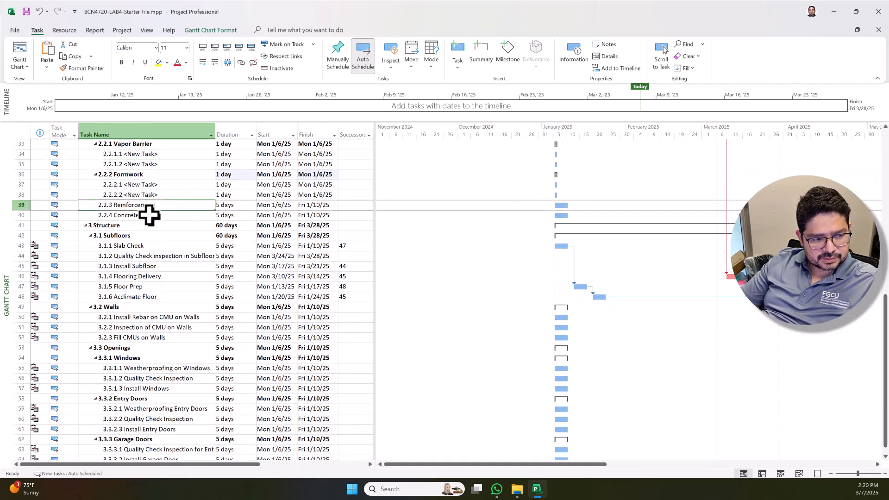
{"action": "left_click_drag", "start_coordinate": [149, 215], "coordinate": [149, 226]}
{"action": "left_click", "coordinate": [452, 68]}
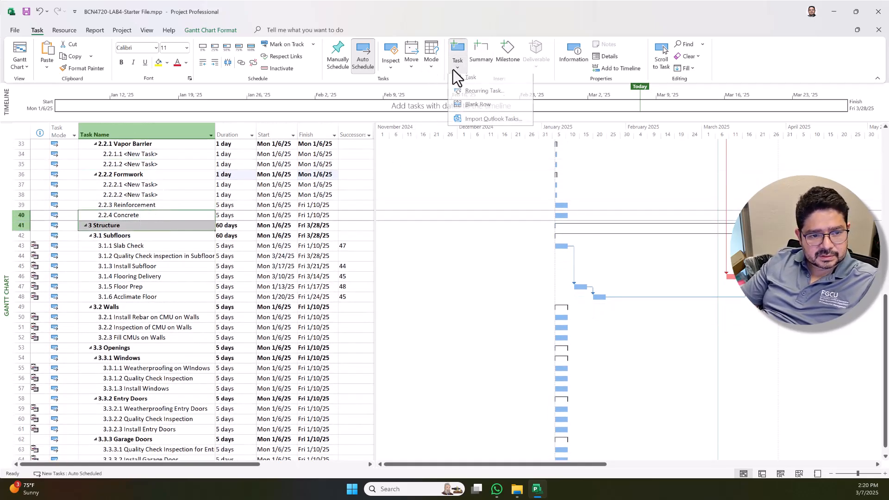
{"action": "left_click", "coordinate": [463, 83]}
{"action": "left_click_drag", "start_coordinate": [153, 227], "coordinate": [154, 215]}
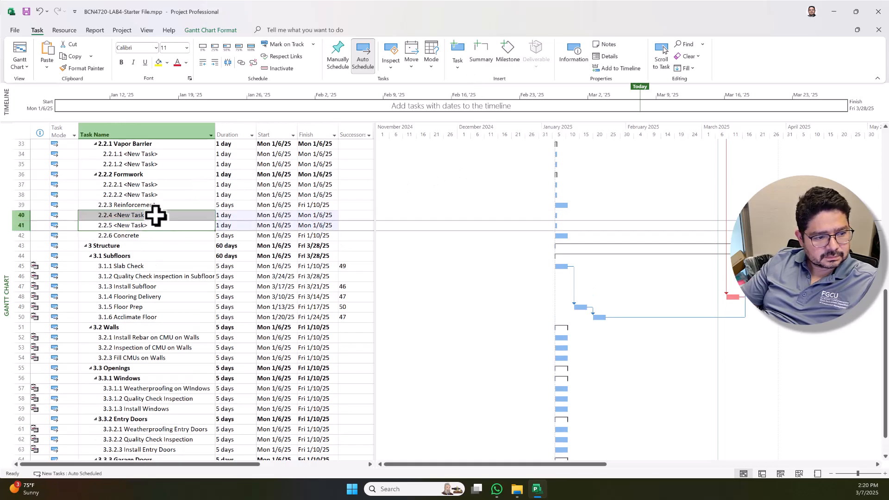
{"action": "left_click", "coordinate": [215, 62]}
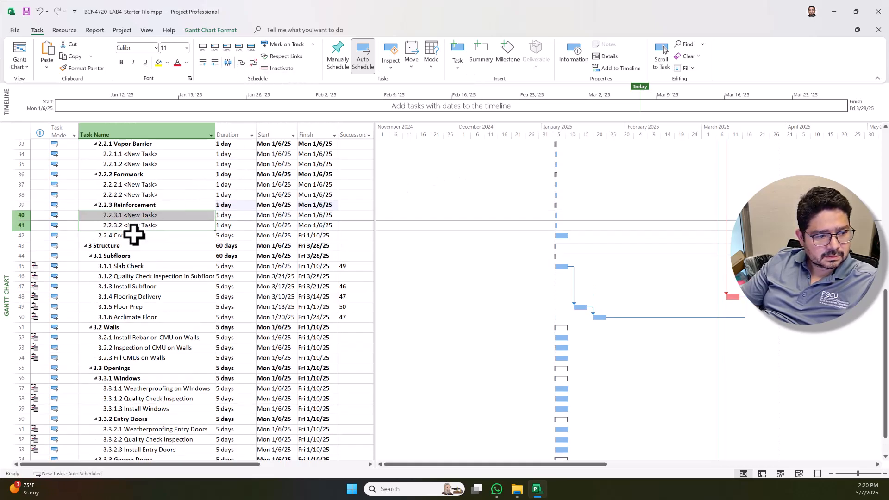
Insert two blank tasks below Concrete in Slab-on-Grade and indent them as its subtasks
{"action": "left_click_drag", "start_coordinate": [141, 245], "coordinate": [143, 254]}
{"action": "left_click", "coordinate": [454, 65]}
{"action": "left_click", "coordinate": [477, 82]}
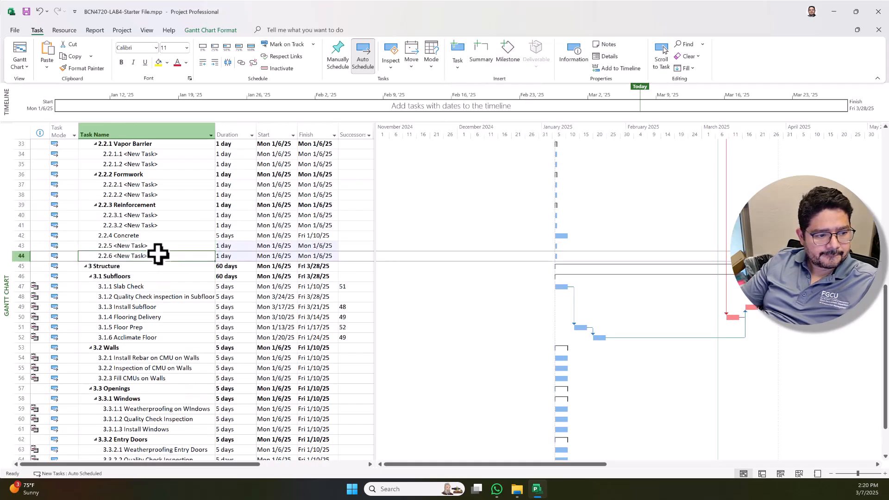
{"action": "left_click_drag", "start_coordinate": [157, 254], "coordinate": [156, 245]}
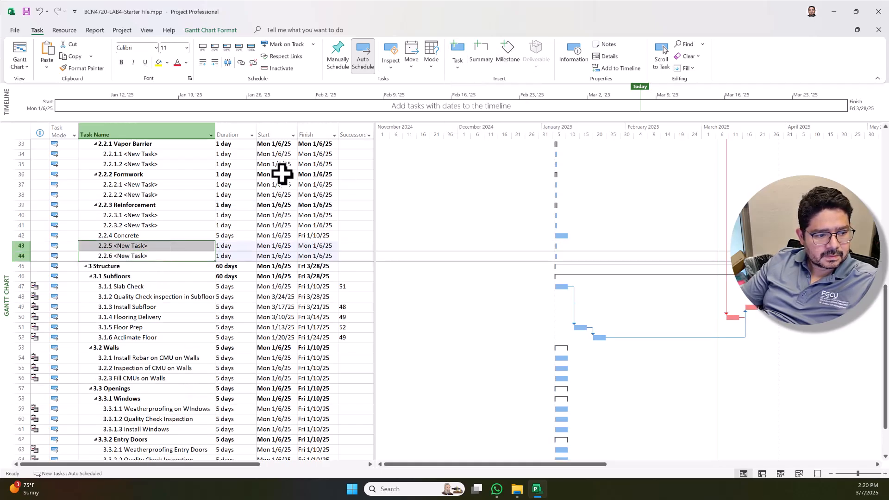
{"action": "left_click", "coordinate": [454, 69]}
{"action": "left_click", "coordinate": [215, 62]}
{"action": "left_click", "coordinate": [215, 63]}
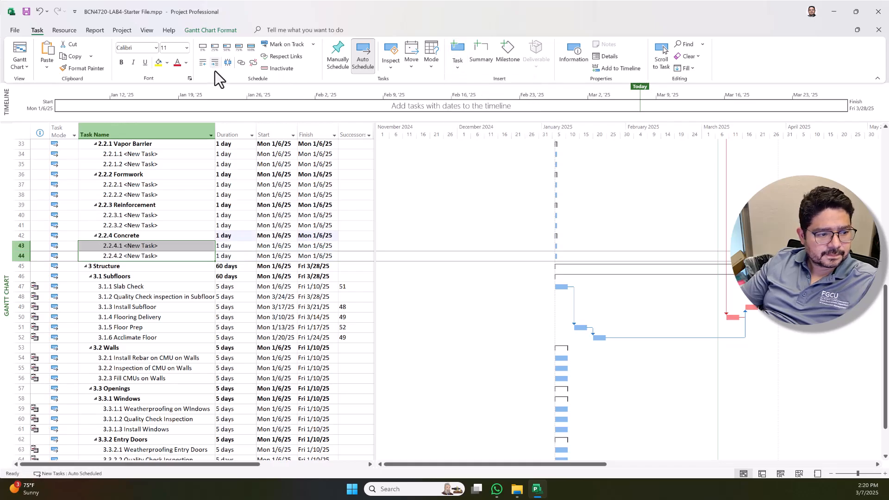
Name the two blank subtasks of Vapor Barrier Quality Check Inspection and Install
{"action": "scroll", "coordinate": [191, 256], "scroll_direction": "up", "scroll_amount": 3}
{"action": "left_click", "coordinate": [175, 247]}
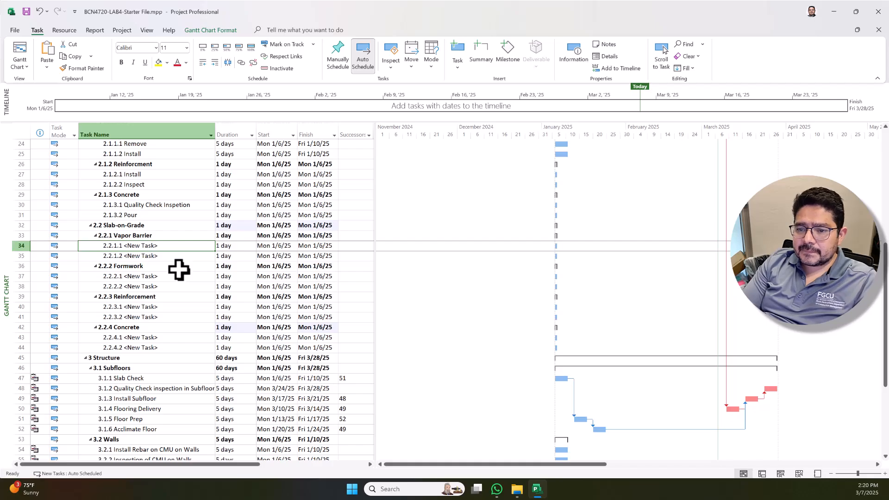
{"action": "type", "text": "Q"}
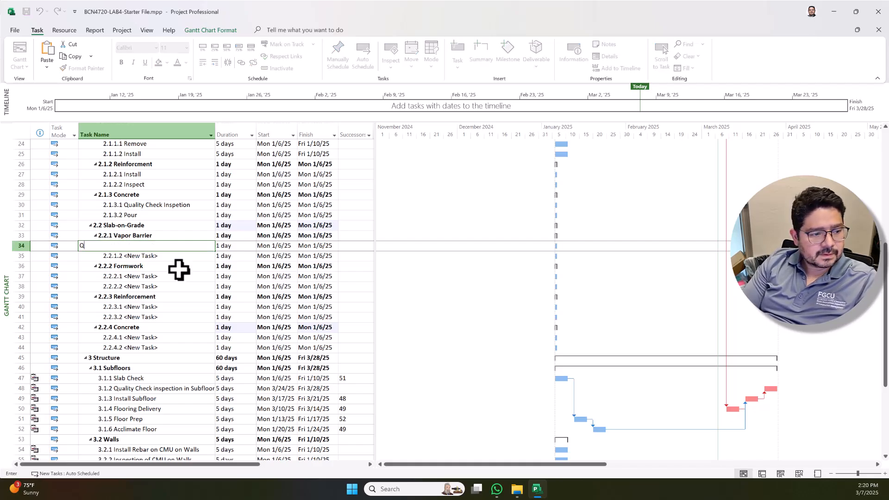
{"action": "type", "text": "uality Check "}
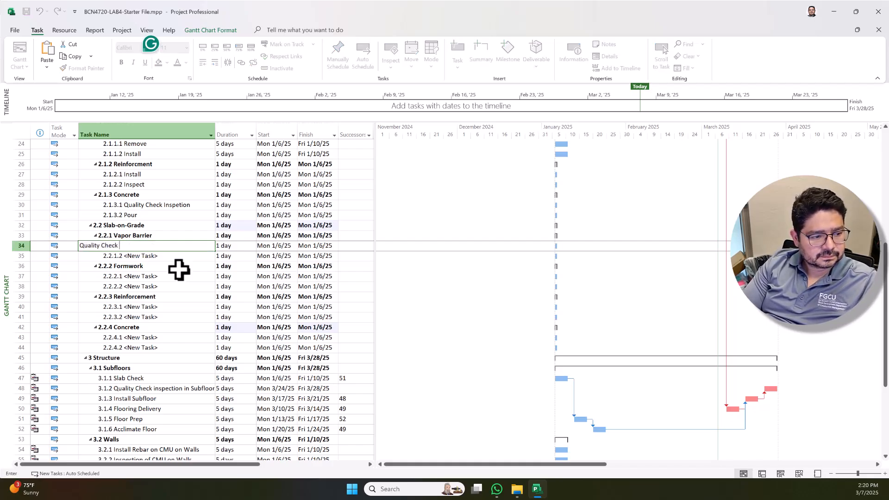
{"action": "type", "text": "Inspection"}
{"action": "key", "text": "Return"}
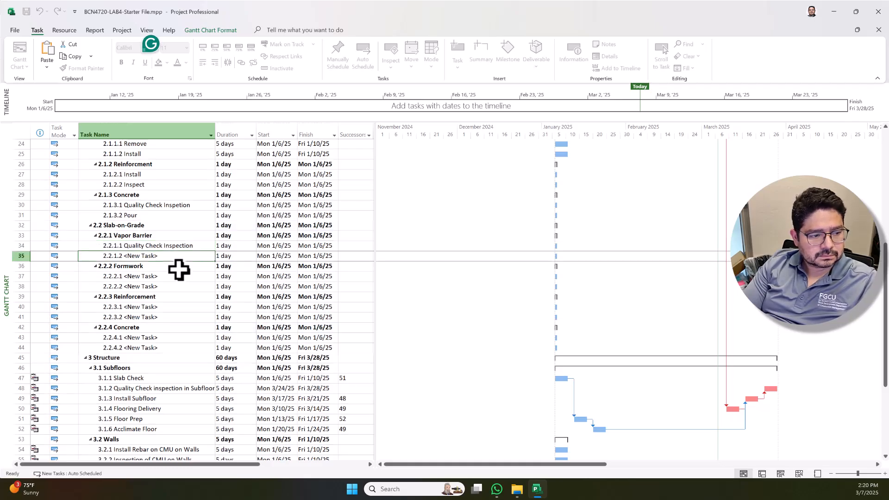
{"action": "type", "text": "Install"}
{"action": "key", "text": "Return"}
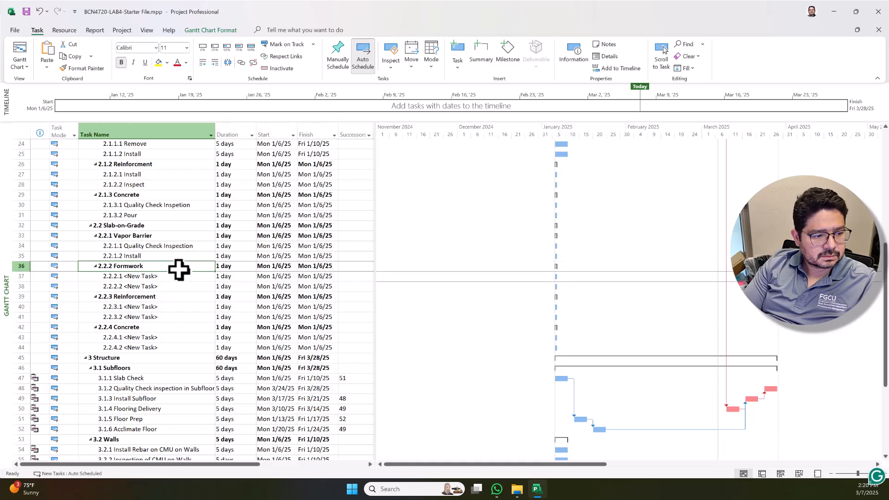
Name the two blank subtasks of the Slab-on-Grade Formwork Remove and Install
{"action": "key", "text": "Return"}
{"action": "type", "text": "Remove"}
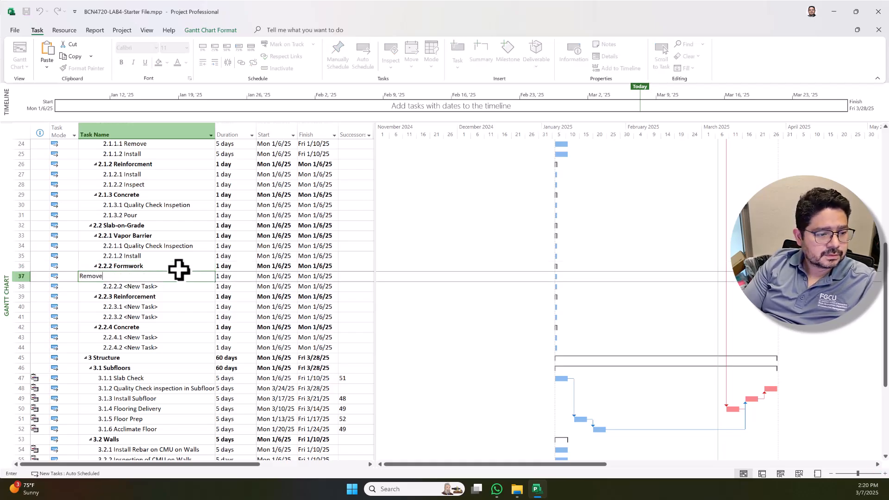
{"action": "key", "text": "Return"}
{"action": "type", "text": "Install"}
{"action": "key", "text": "Return"}
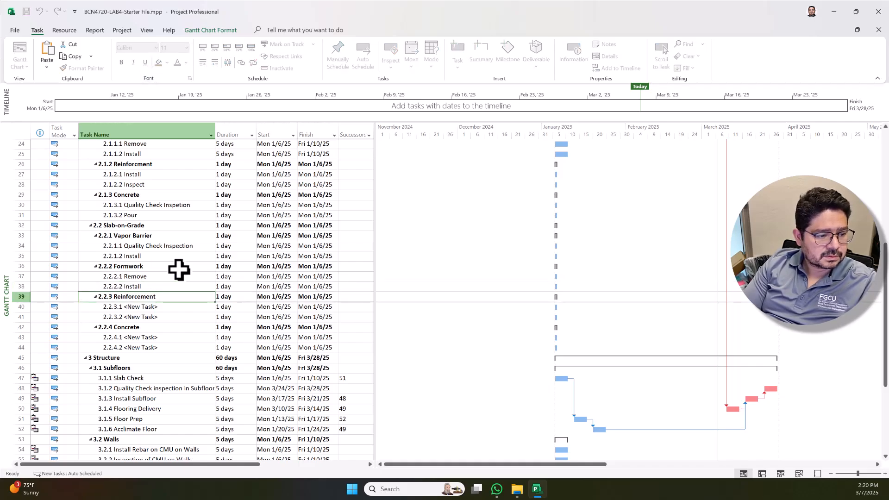
Name the two blank subtasks of the Slab-on-Grade Reinforcement Install and Inspect
{"action": "key", "text": "Return"}
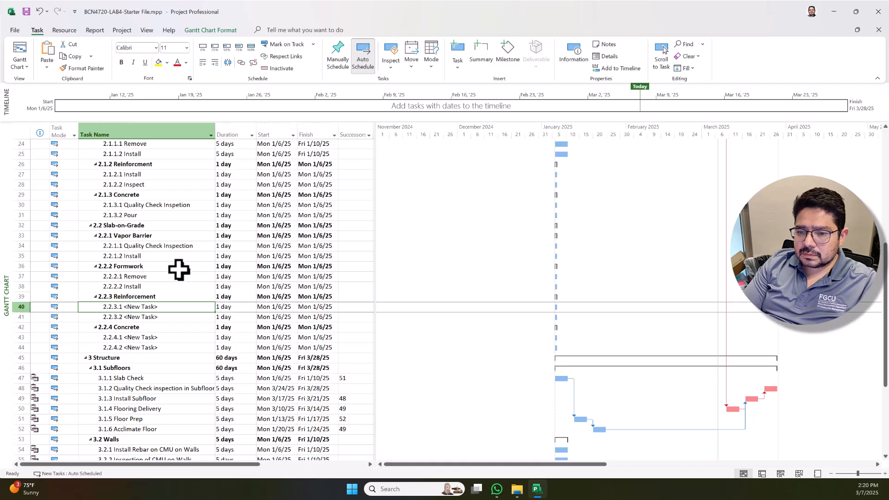
{"action": "type", "text": "Install"}
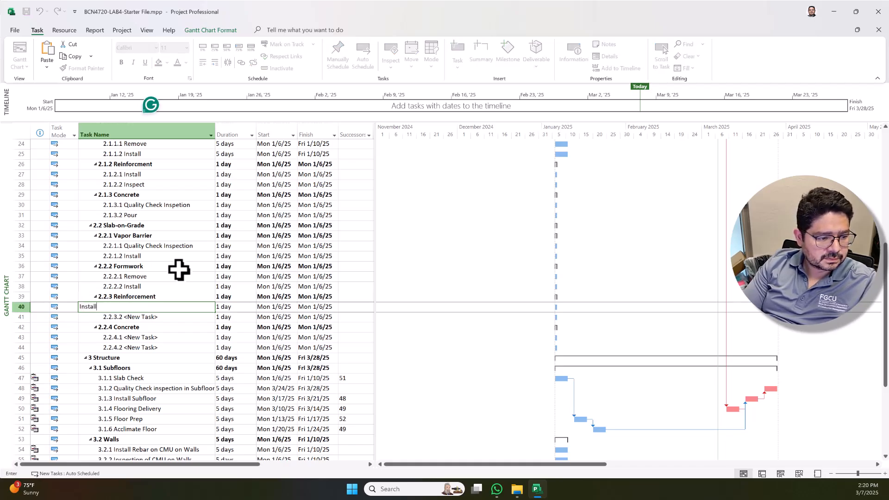
{"action": "key", "text": "Return"}
{"action": "type", "text": "Inspect"}
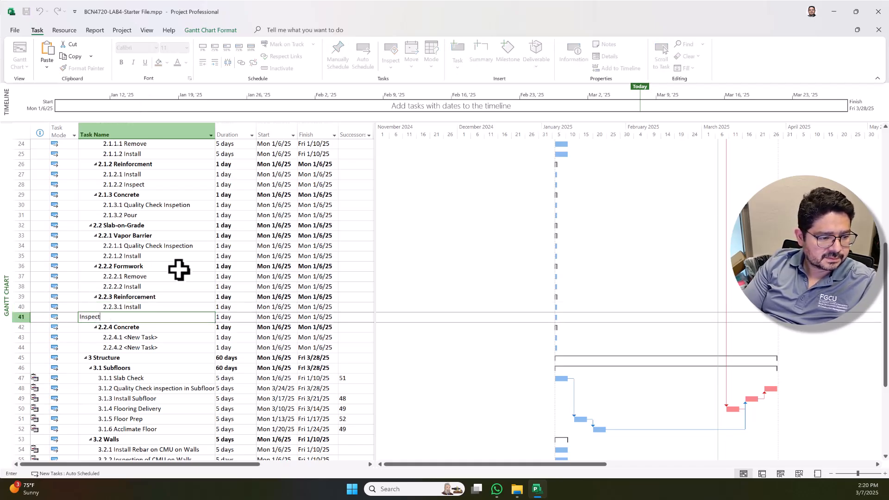
{"action": "key", "text": "Return"}
Name the two blank subtasks of the Slab-on-Grade Concrete QA/QC Inspection and Pour
{"action": "key", "text": "Return"}
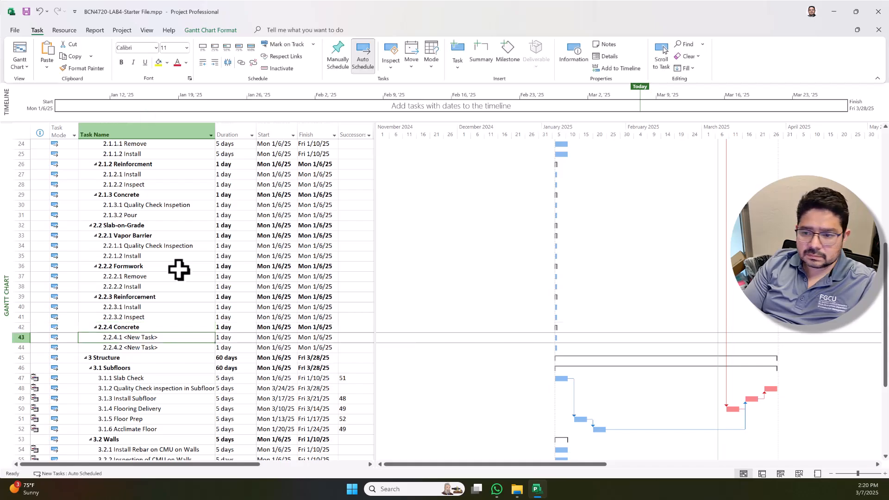
{"action": "type", "text": "Q"}
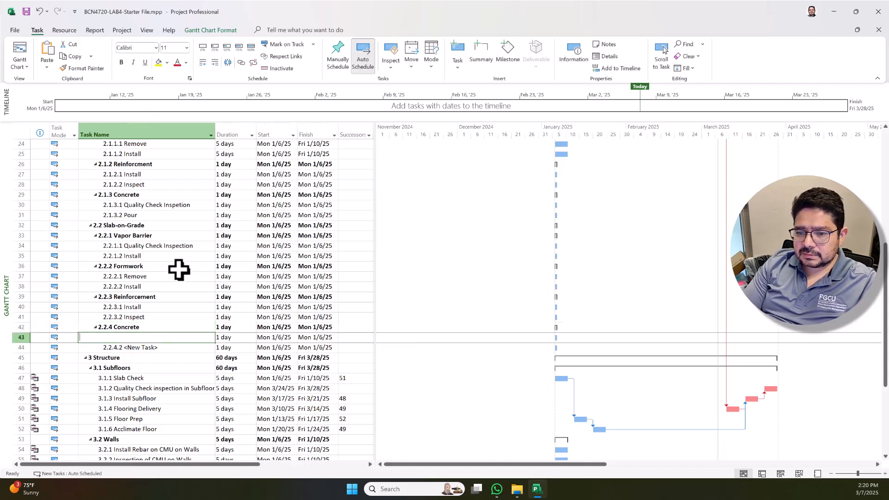
{"action": "type", "text": "A/QC Inspection"}
{"action": "key", "text": "Return"}
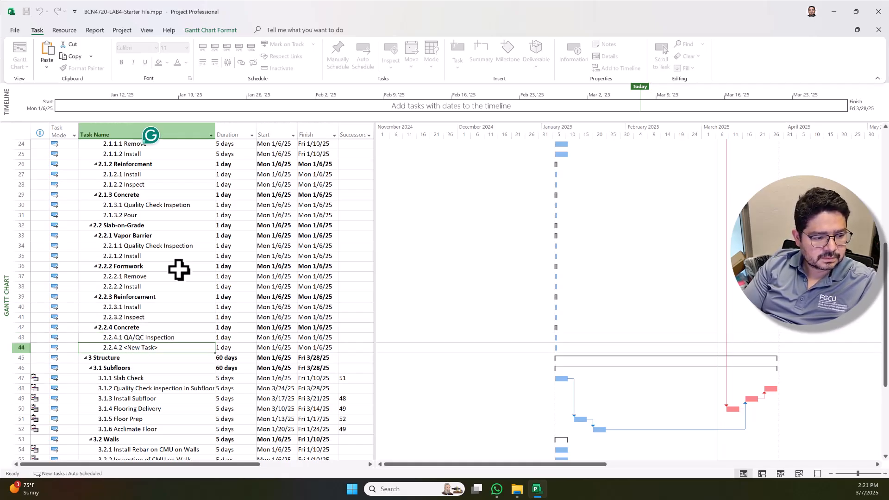
{"action": "type", "text": "Pou"}
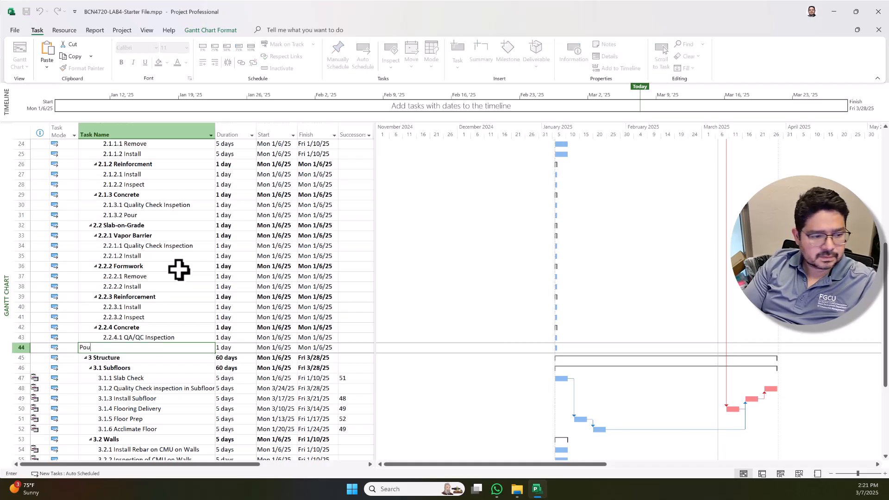
{"action": "type", "text": "r"}
{"action": "key", "text": "Return"}
Set the duration of the Install subtask under the Footings Reinforcment task to 5 days
{"action": "scroll", "coordinate": [190, 246], "scroll_direction": "up", "scroll_amount": 3}
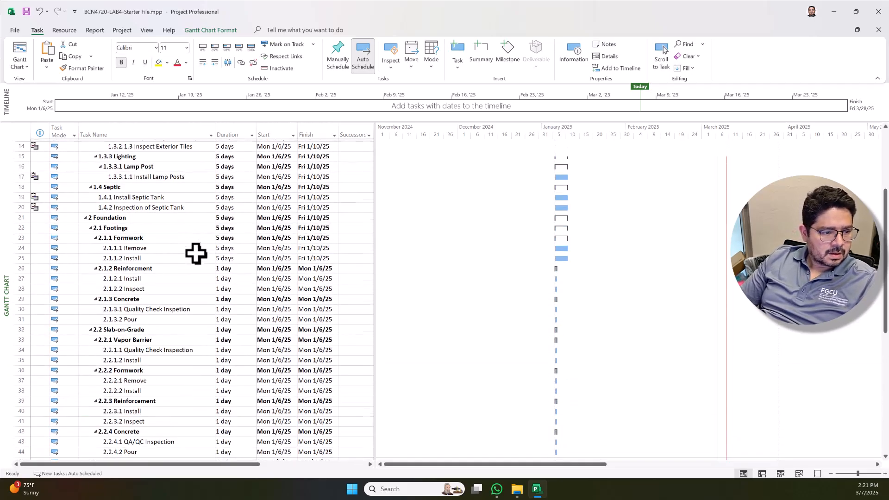
{"action": "scroll", "coordinate": [228, 245], "scroll_direction": "down", "scroll_amount": 3}
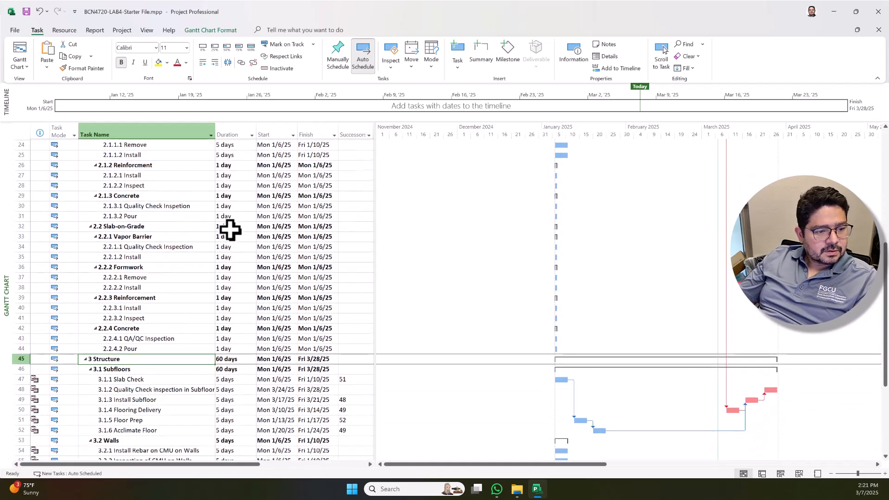
{"action": "left_click_drag", "start_coordinate": [234, 175], "coordinate": [242, 345]}
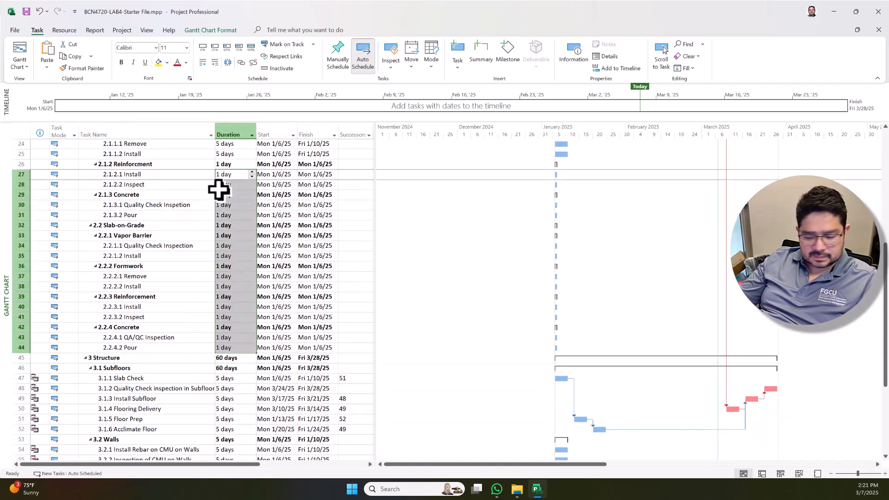
{"action": "type", "text": "5"}
{"action": "key", "text": "Return"}
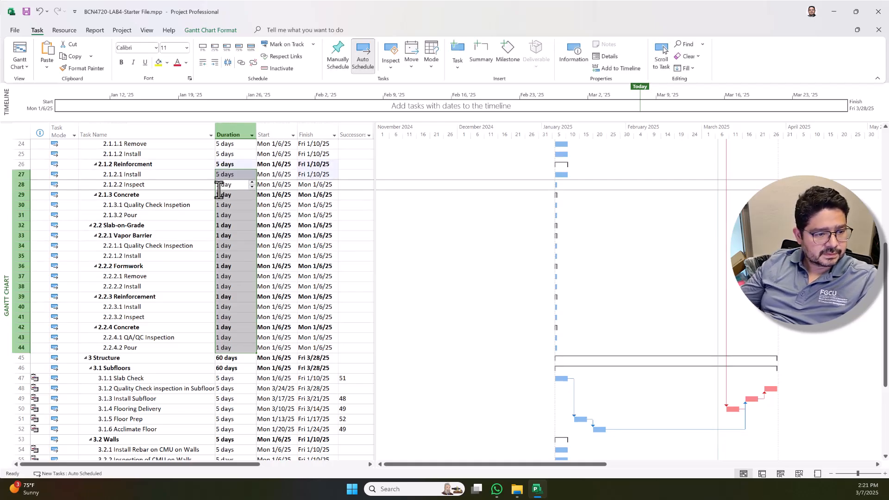
Try to fill the 5-day duration from the Footings Reinforcment Install task down to the Slab-on-Grade Pour task, and undo the fill
{"action": "left_click", "coordinate": [241, 174]}
{"action": "left_click_drag", "start_coordinate": [253, 179], "coordinate": [246, 350]}
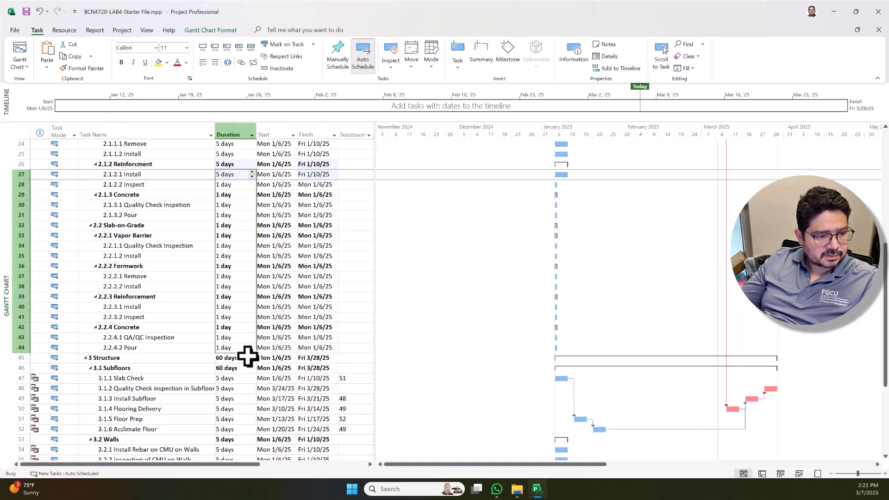
{"action": "left_click", "coordinate": [250, 276]}
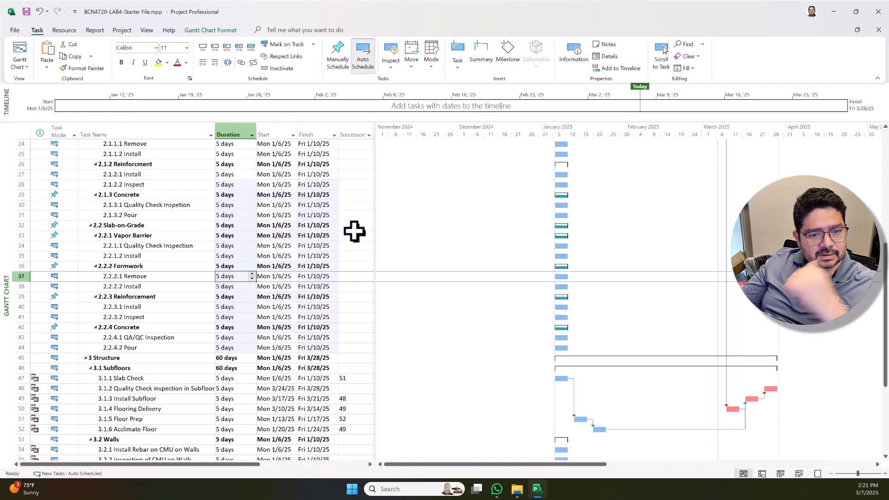
{"action": "left_click", "coordinate": [242, 236]}
{"action": "left_click", "coordinate": [237, 226]}
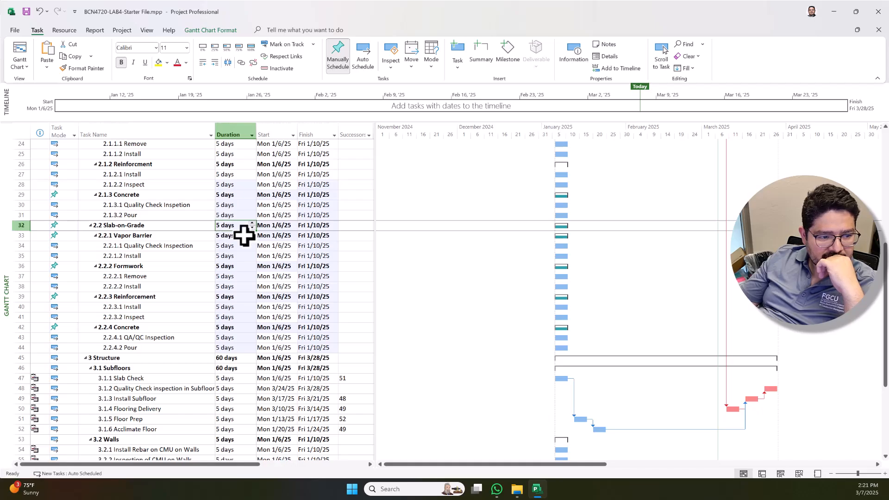
{"action": "key", "text": "F2"}
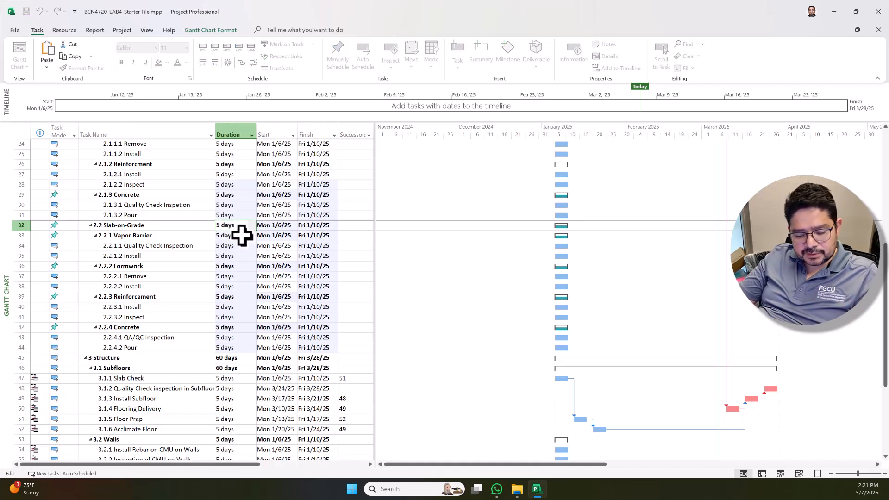
{"action": "left_click", "coordinate": [244, 235]}
{"action": "key", "text": "ctrl+z"}
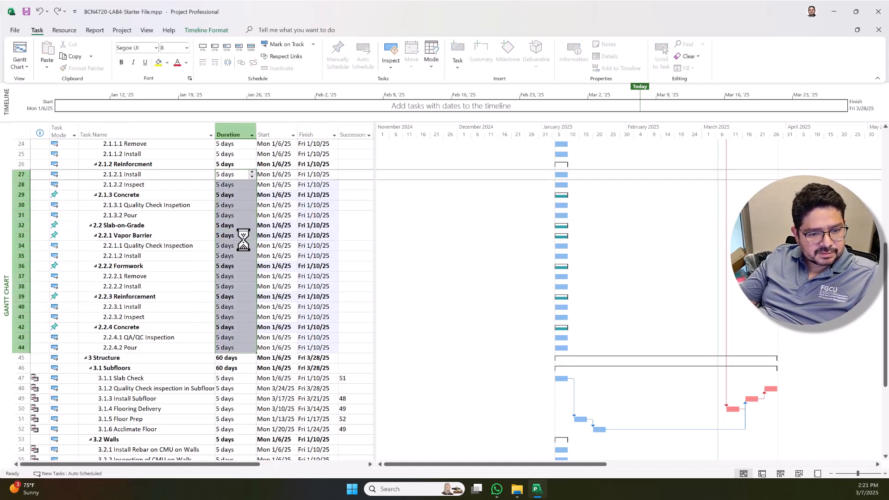
Fill the 5-day duration of the Footings Reinforcment Install task down to its Inspect task only
{"action": "left_click", "coordinate": [239, 195]}
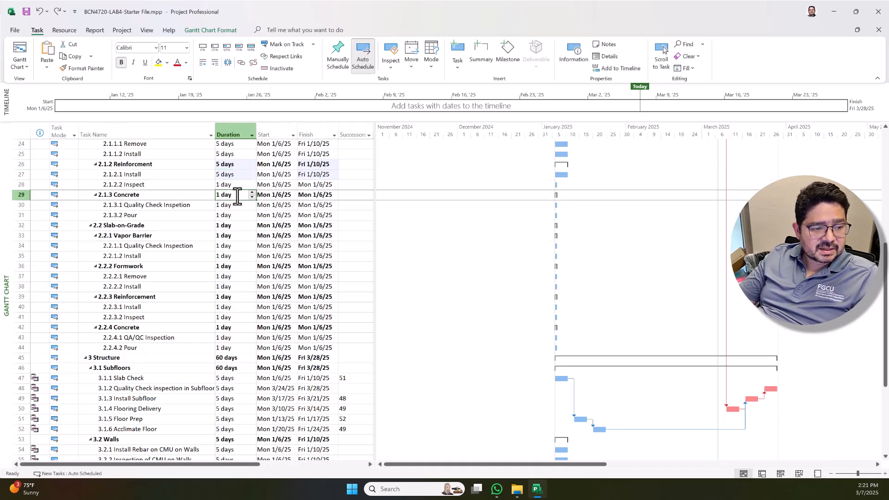
{"action": "left_click", "coordinate": [250, 176]}
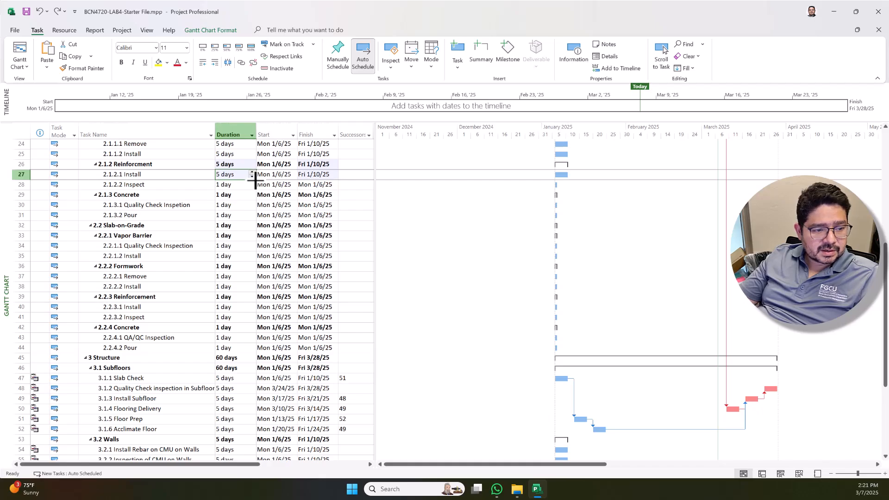
{"action": "left_click_drag", "start_coordinate": [255, 181], "coordinate": [252, 184]}
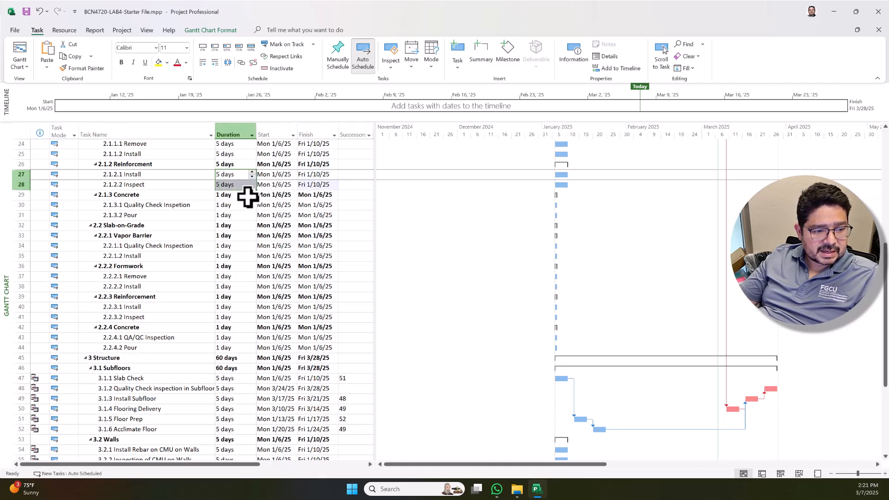
Set the durations of the Quality Check Inspetion and Pour subtasks under Footings Concrete to 5 days each
{"action": "left_click", "coordinate": [238, 197]}
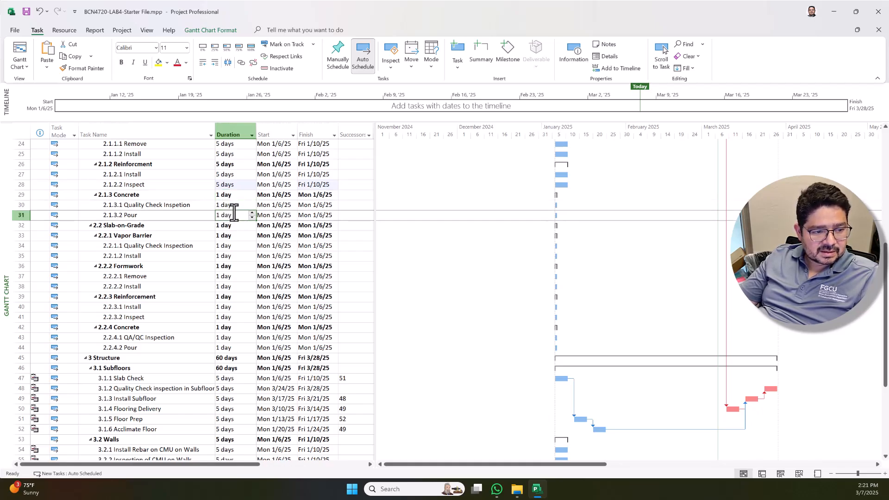
{"action": "left_click", "coordinate": [234, 207]}
{"action": "left_click", "coordinate": [234, 216]}
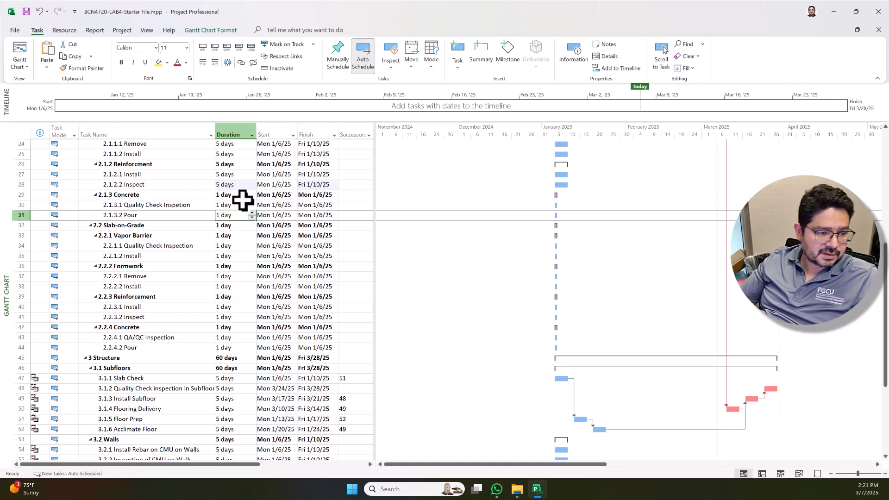
{"action": "left_click", "coordinate": [234, 204]}
{"action": "type", "text": "5"}
{"action": "key", "text": "Return"}
{"action": "type", "text": "5"}
{"action": "key", "text": "Return"}
Set the durations of the Quality Check Inspection and Install subtasks under the Slab-on-Grade Vapor Barrier to 5 days each
{"action": "key", "text": "Down"}
{"action": "key", "text": "Down"}
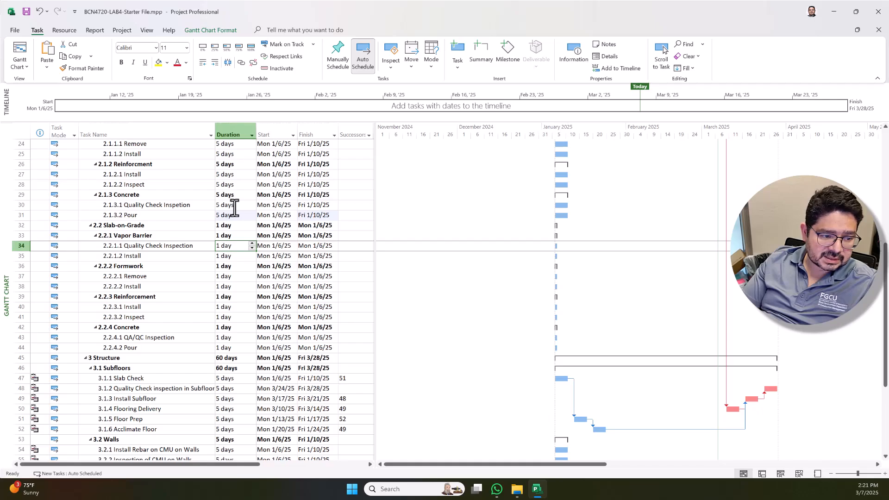
{"action": "type", "text": "5"}
{"action": "key", "text": "Return"}
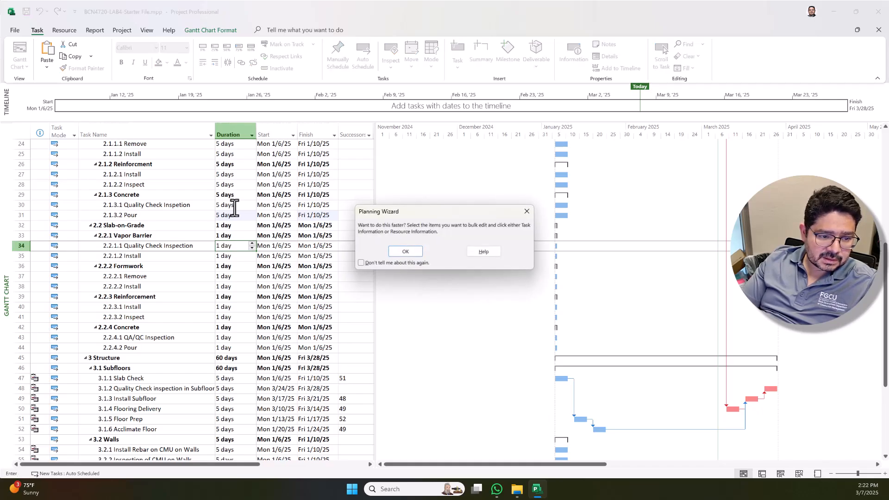
{"action": "key", "text": "Return"}
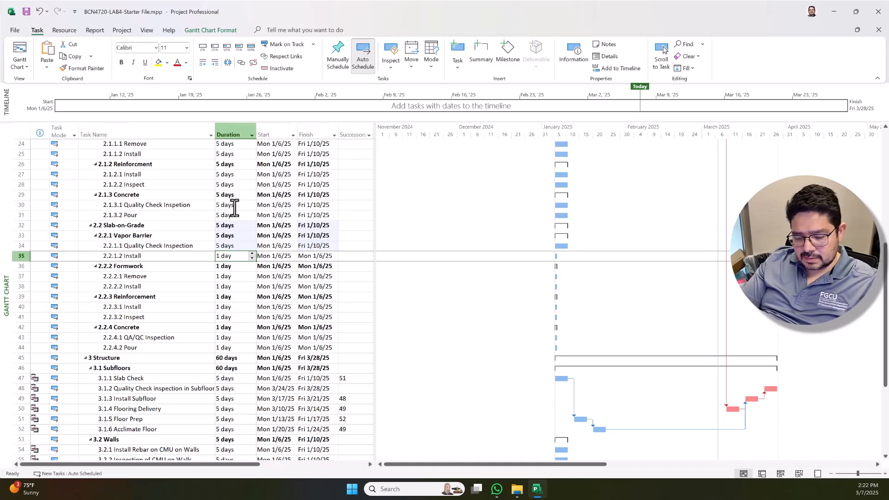
{"action": "type", "text": "5"}
{"action": "key", "text": "Return"}
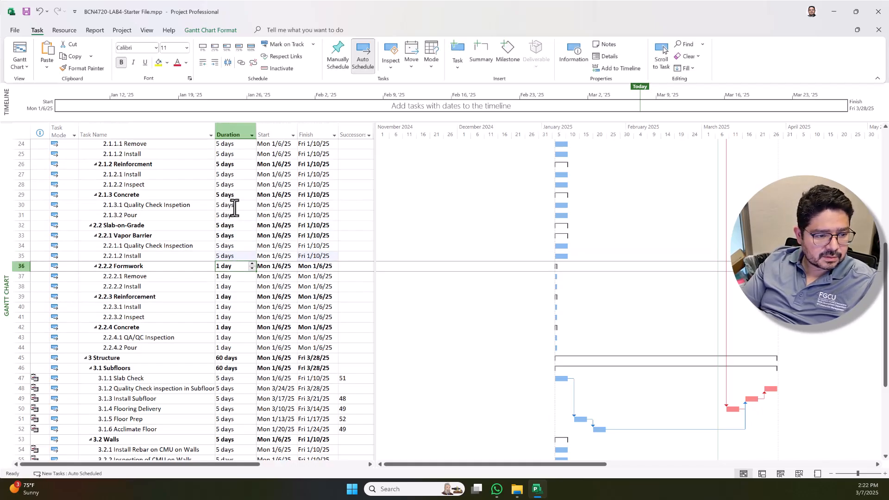
Set the durations of the Remove and Install subtasks under the Slab-on-Grade Formwork to 5 days each
{"action": "type", "text": "5"}
{"action": "key", "text": "Return"}
{"action": "type", "text": "5"}
{"action": "key", "text": "Return"}
{"action": "type", "text": "5"}
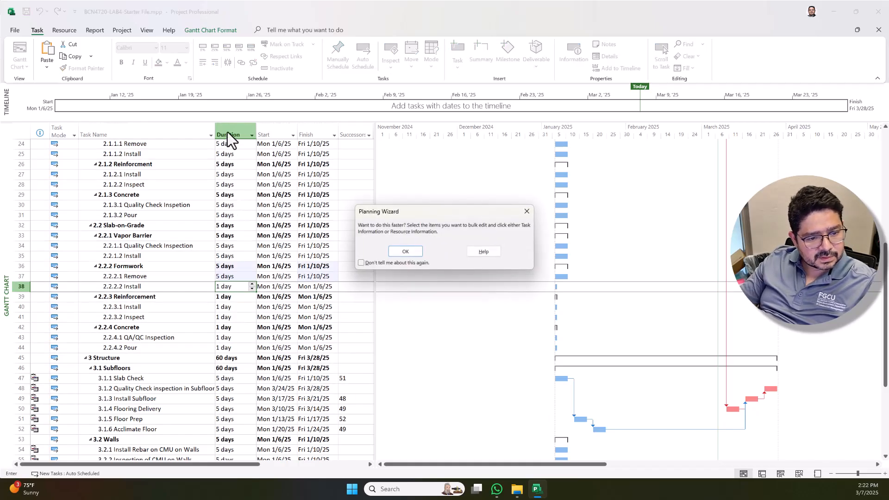
{"action": "left_click", "coordinate": [405, 251]}
Try to set the durations of all four Slab-on-Grade Reinforcement and Concrete subtasks to 5 days in one entry
{"action": "left_click", "coordinate": [226, 308]}
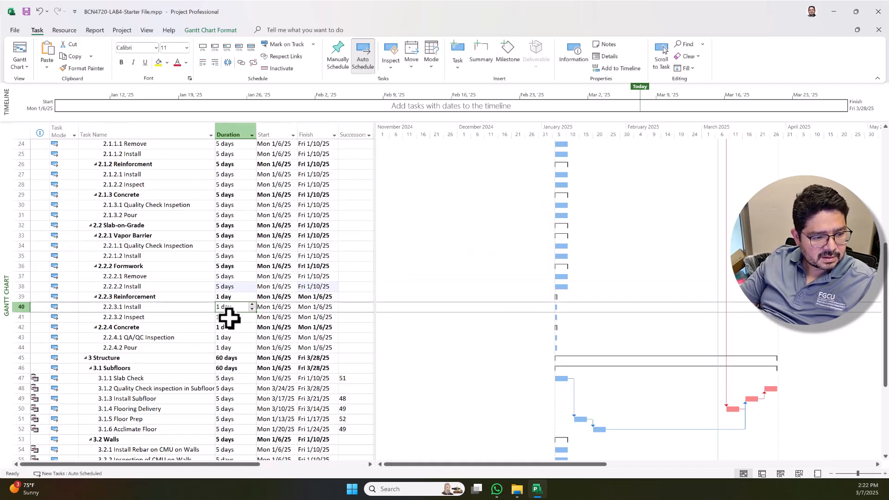
{"action": "left_click", "coordinate": [229, 318], "text": "ctrl"}
{"action": "left_click", "coordinate": [238, 337], "text": "ctrl"}
{"action": "left_click", "coordinate": [232, 347], "text": "ctrl"}
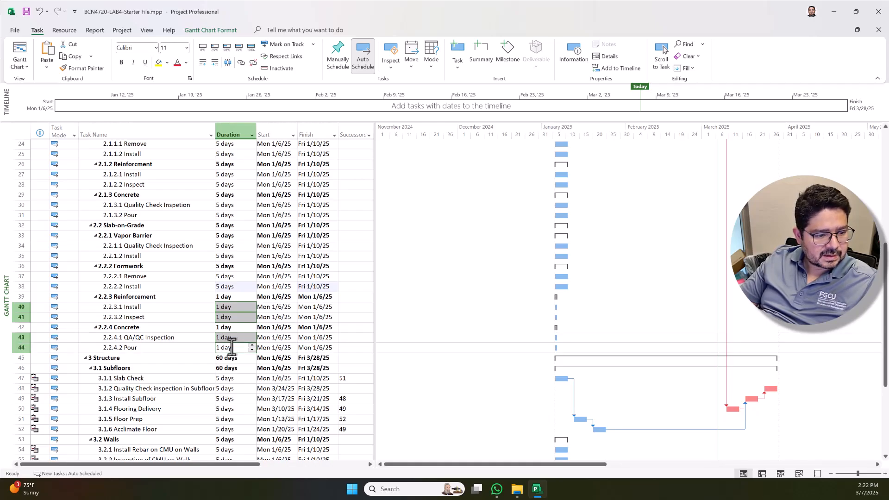
{"action": "type", "text": "5"}
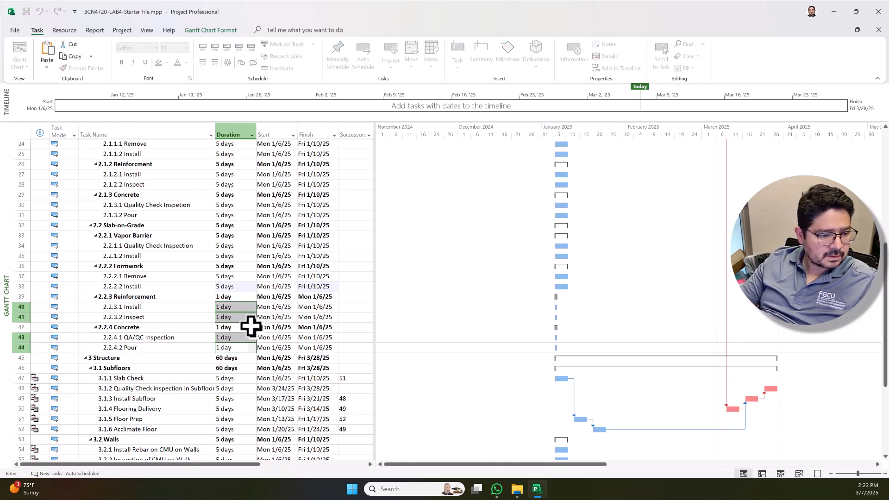
{"action": "key", "text": "Return"}
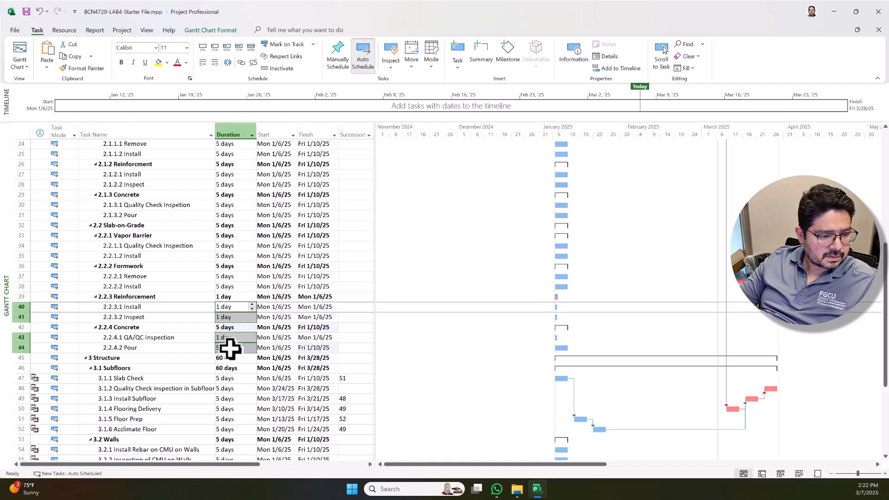
Set the durations of the Install and Inspect subtasks under the Slab-on-Grade Reinforcement to 5 days each
{"action": "left_click", "coordinate": [240, 308]}
{"action": "key", "text": "Return"}
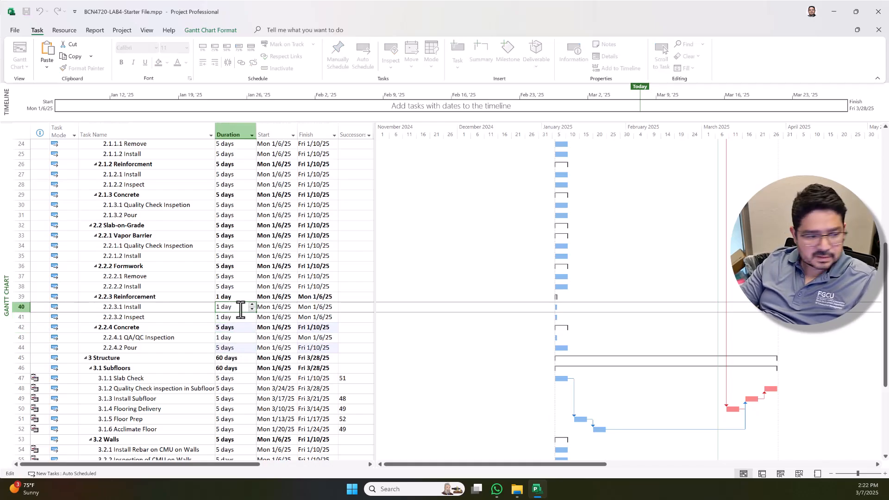
{"action": "key", "text": "Return"}
{"action": "type", "text": "5"}
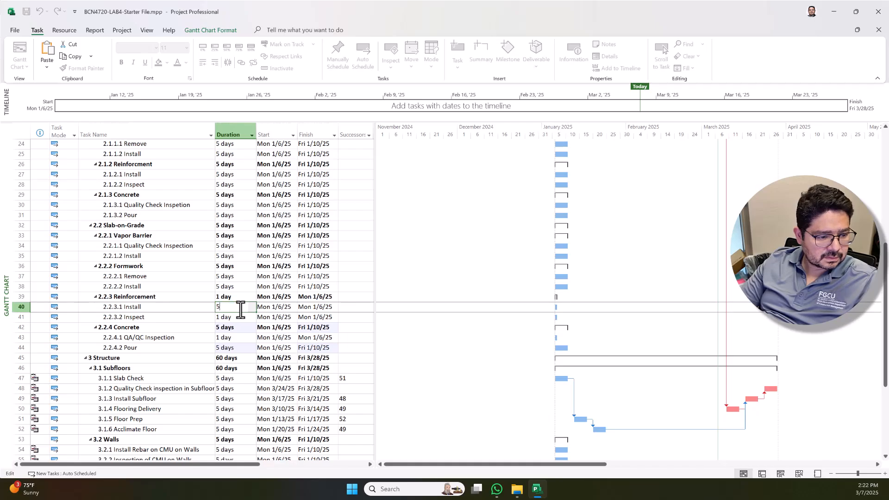
{"action": "key", "text": "Return"}
{"action": "type", "text": "5"}
{"action": "key", "text": "Return"}
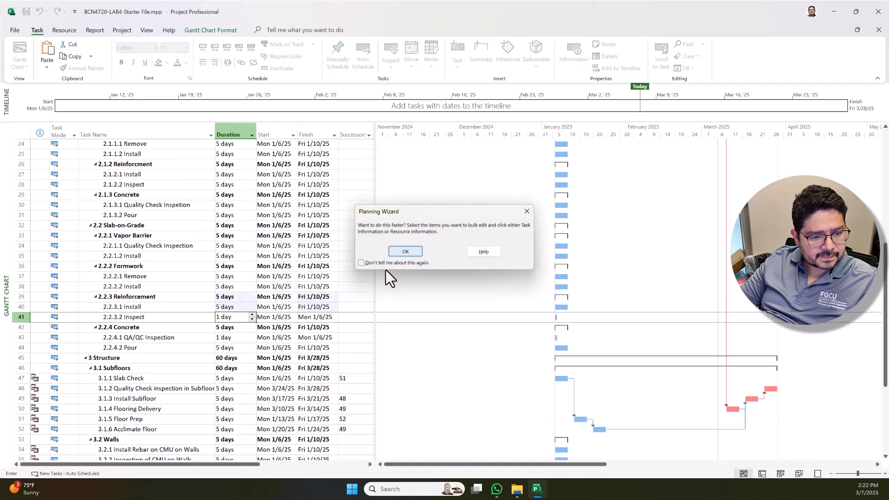
{"action": "key", "text": "Return"}
Set the duration of the QA/QC Inspection subtask under the Slab-on-Grade Concrete to 5 days
{"action": "left_click", "coordinate": [229, 347]}
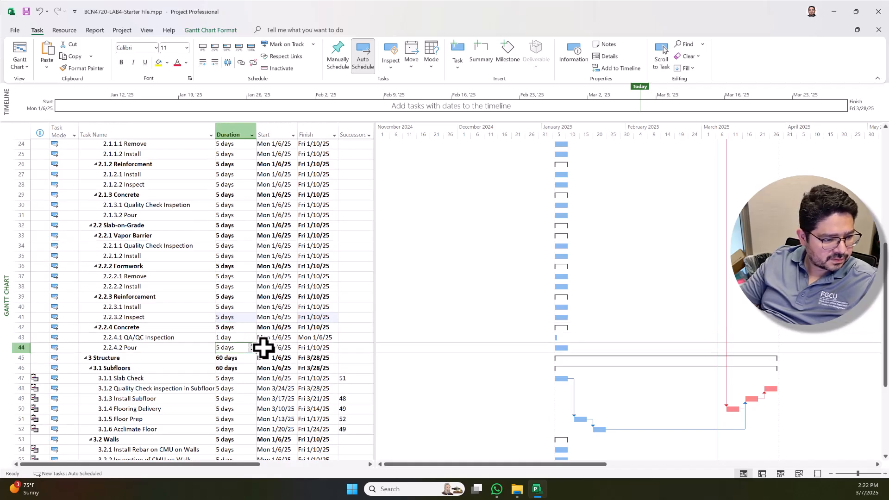
{"action": "left_click", "coordinate": [235, 338]}
{"action": "type", "text": "5"}
{"action": "key", "text": "Return"}
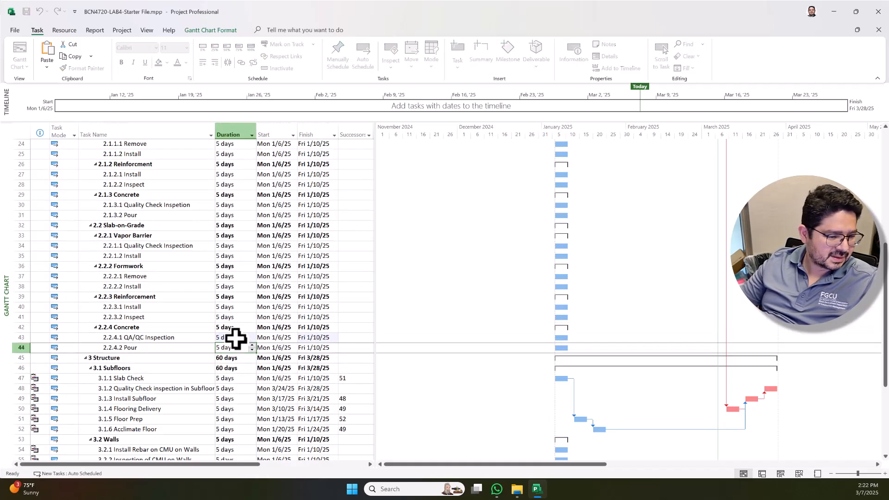
Move the Install subtask above the Remove subtask under the Footings Formwork
{"action": "left_click", "coordinate": [258, 307]}
{"action": "scroll", "coordinate": [227, 260], "scroll_direction": "up", "scroll_amount": 1}
{"action": "scroll", "coordinate": [227, 260], "scroll_direction": "up", "scroll_amount": 8}
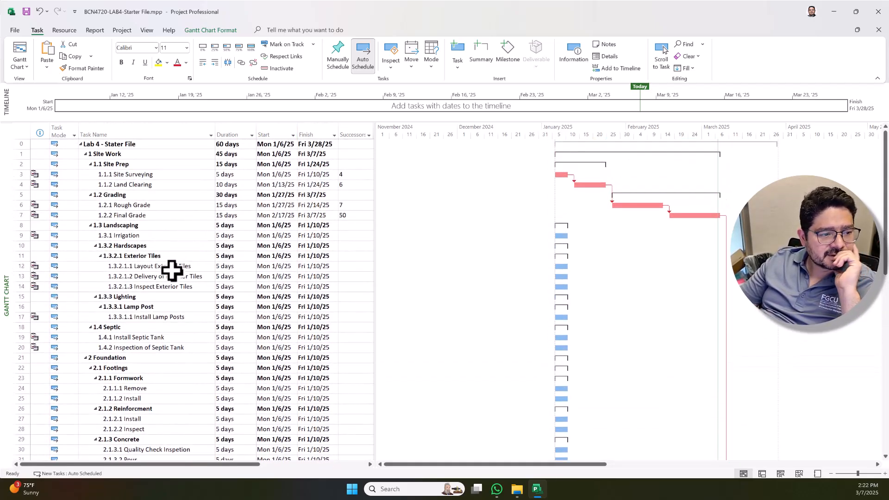
{"action": "scroll", "coordinate": [176, 266], "scroll_direction": "down", "scroll_amount": 3}
{"action": "scroll", "coordinate": [169, 270], "scroll_direction": "down", "scroll_amount": 3}
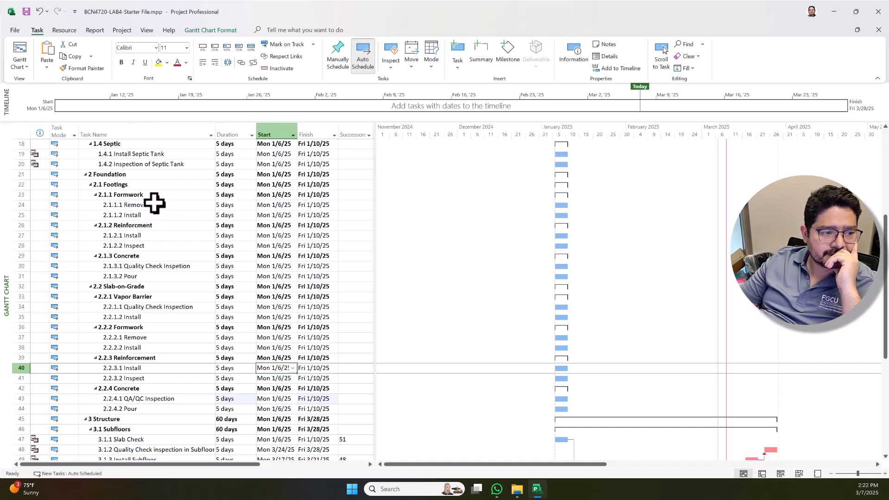
{"action": "left_click", "coordinate": [163, 215]}
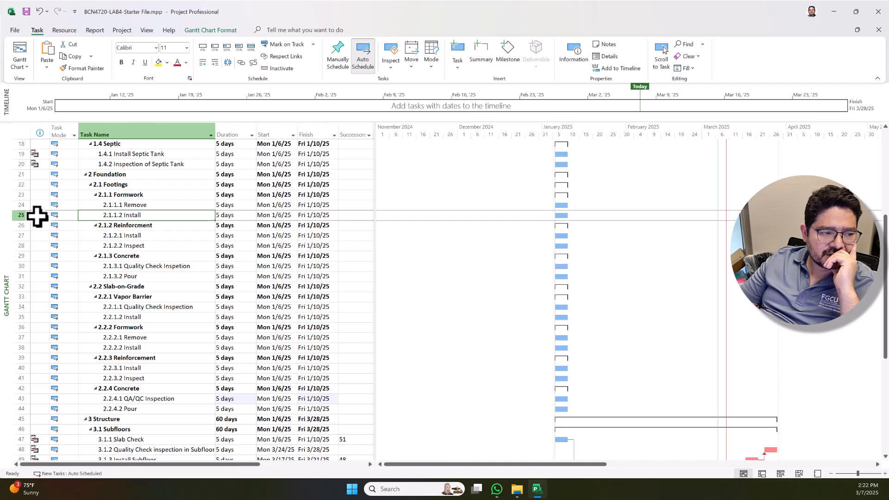
{"action": "left_click", "coordinate": [20, 215]}
{"action": "left_click_drag", "start_coordinate": [24, 215], "coordinate": [27, 200]}
Make the Footings Reinforcment Install task (27) the successor of the Footings Formwork Install task
{"action": "scroll", "coordinate": [165, 213], "scroll_direction": "up", "scroll_amount": 1}
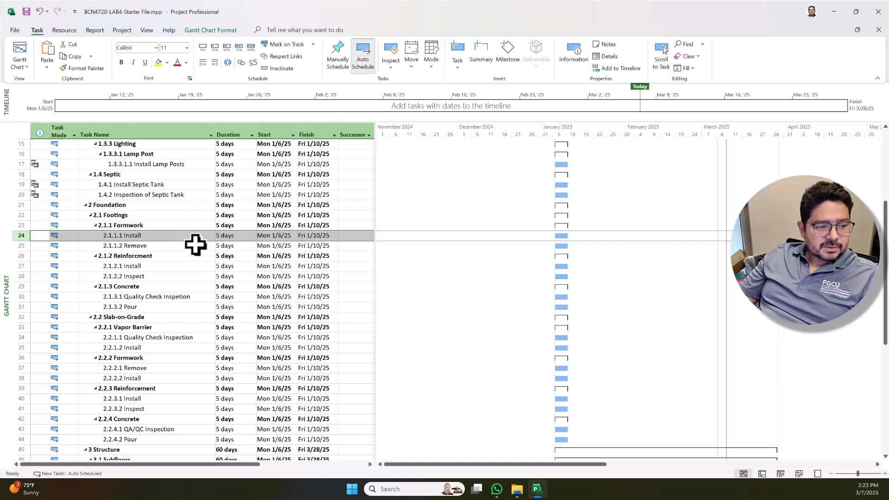
{"action": "left_click", "coordinate": [361, 234]}
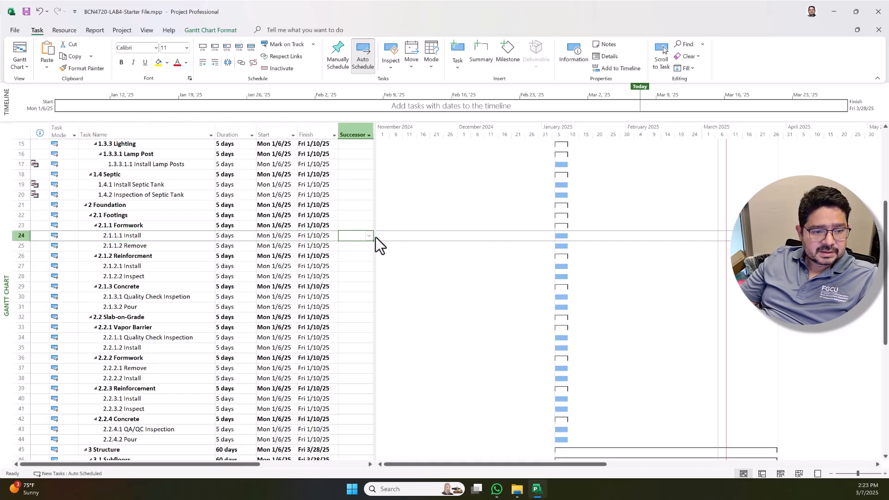
{"action": "left_click", "coordinate": [368, 237]}
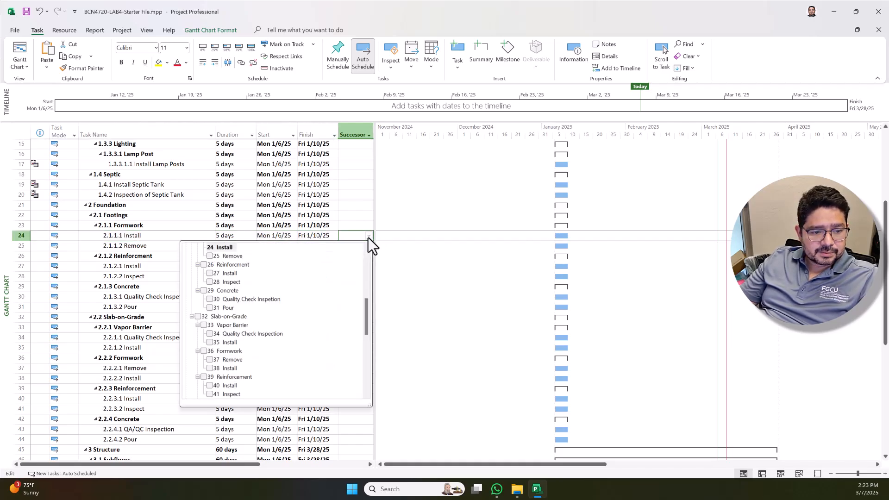
{"action": "left_click", "coordinate": [210, 273]}
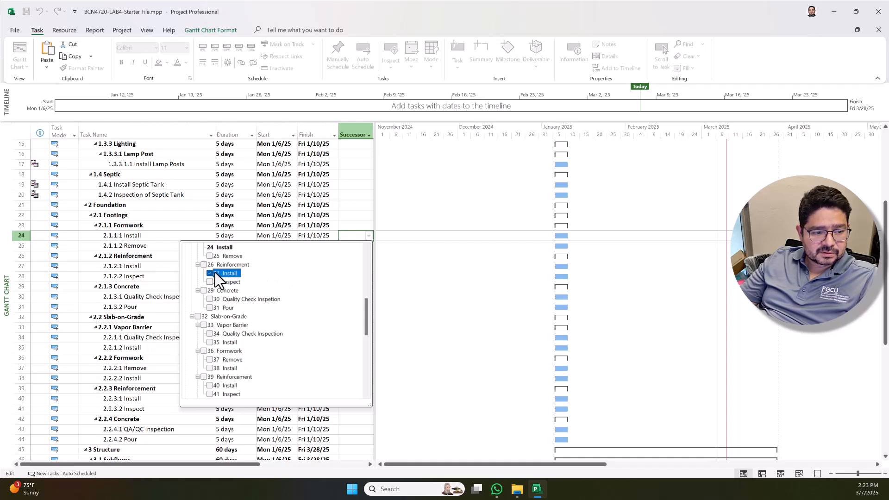
{"action": "left_click", "coordinate": [397, 336]}
Make the Footings Reinforcment Inspect task (28) the successor of the Footings Reinforcment Install task
{"action": "left_click", "coordinate": [359, 266]}
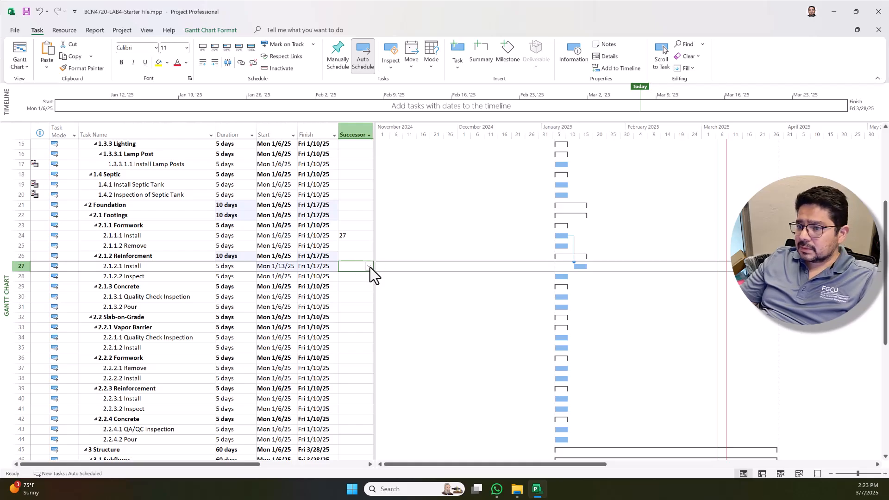
{"action": "left_click", "coordinate": [369, 265]}
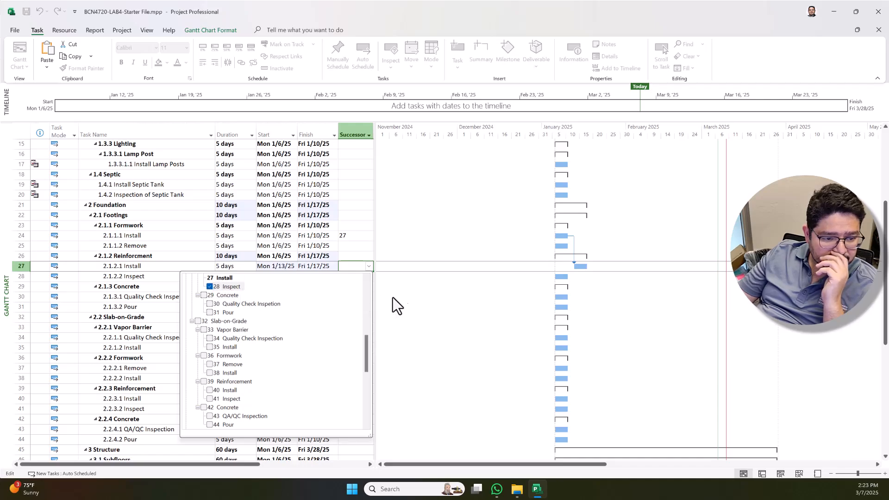
{"action": "left_click", "coordinate": [410, 297]}
Make the Footings Concrete Pour task (31) the successor of the Footings Reinforcment Inspect task
{"action": "left_click", "coordinate": [371, 280]}
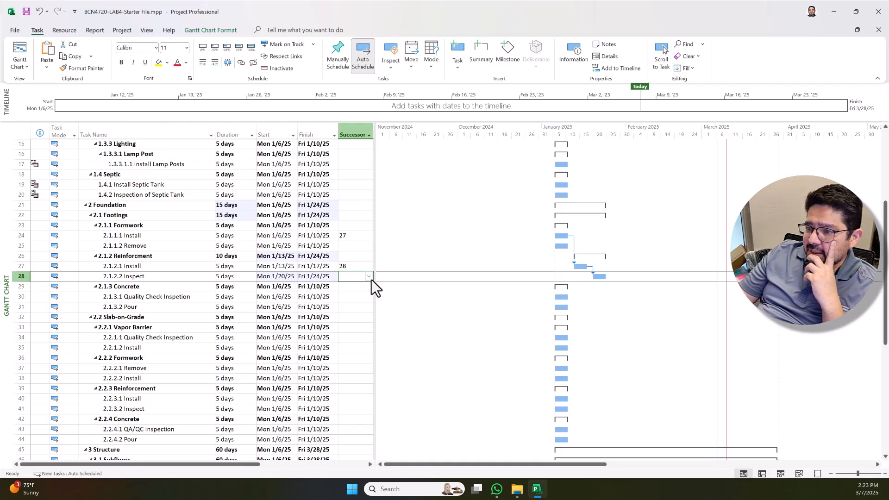
{"action": "left_click", "coordinate": [370, 279]}
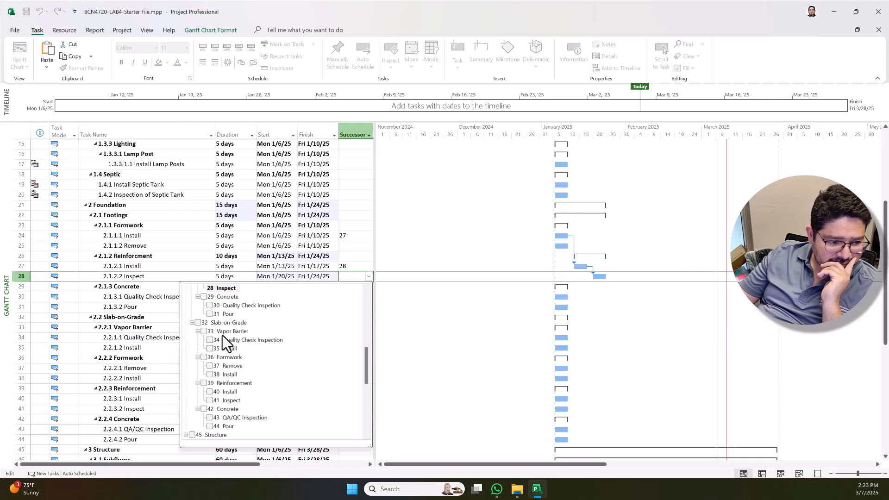
{"action": "left_click", "coordinate": [212, 313]}
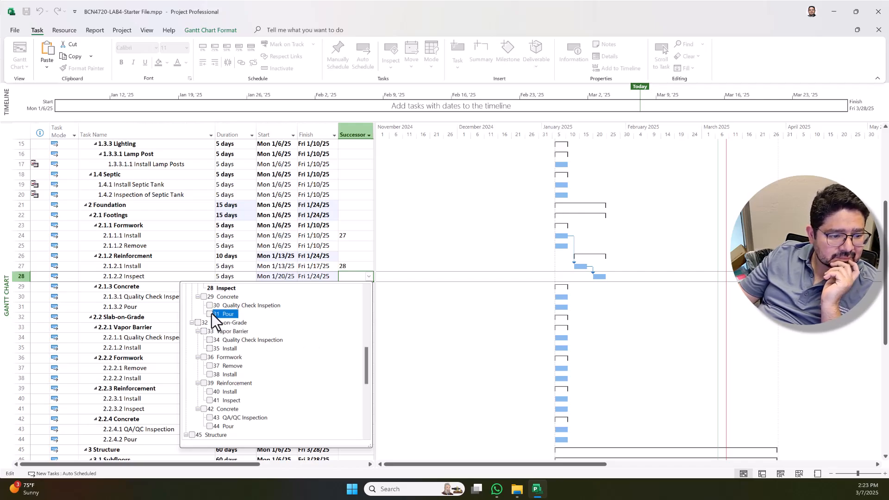
{"action": "left_click", "coordinate": [415, 323]}
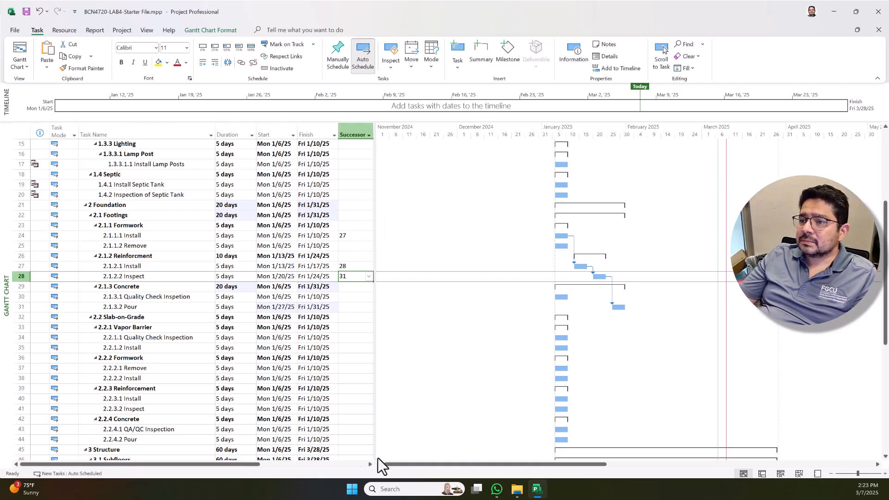
Add the Footings Formwork Install task (24) as another successor of the Final Grade task, keeping successor 50
{"action": "scroll", "coordinate": [320, 262], "scroll_direction": "up", "scroll_amount": 5}
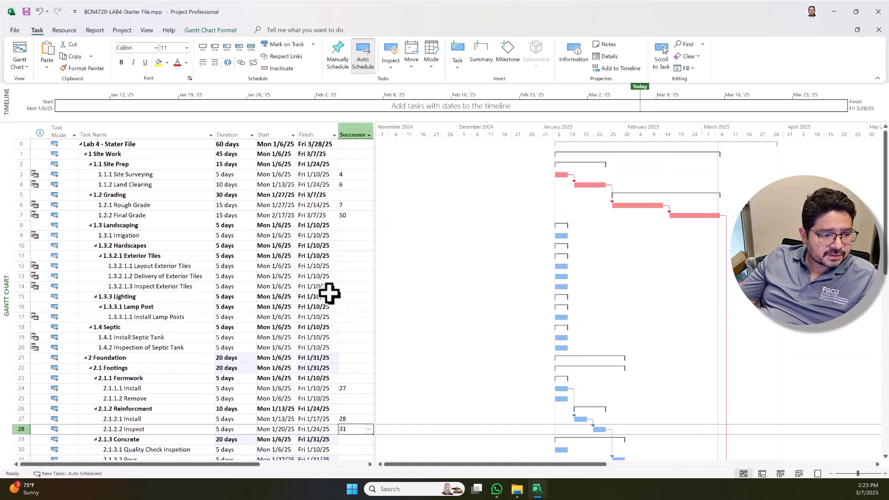
{"action": "left_click", "coordinate": [352, 215]}
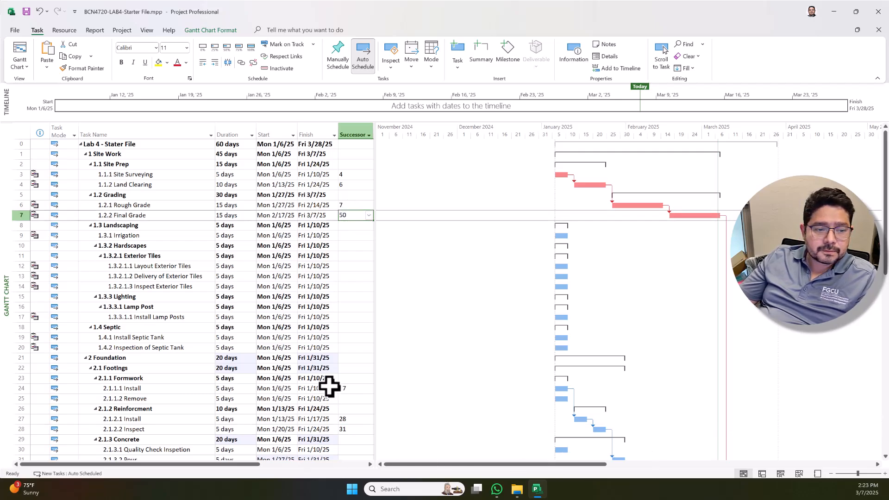
{"action": "left_click", "coordinate": [370, 215]}
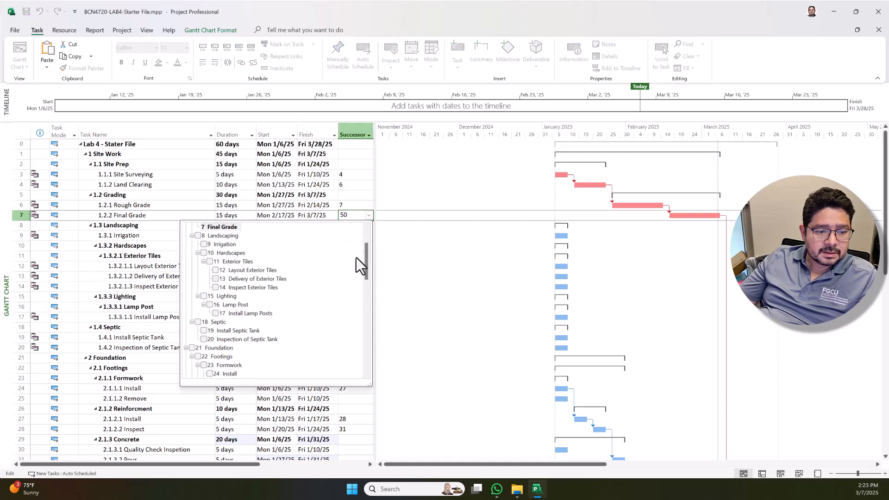
{"action": "scroll", "coordinate": [307, 297], "scroll_direction": "down", "scroll_amount": 1}
{"action": "scroll", "coordinate": [327, 306], "scroll_direction": "up", "scroll_amount": 1}
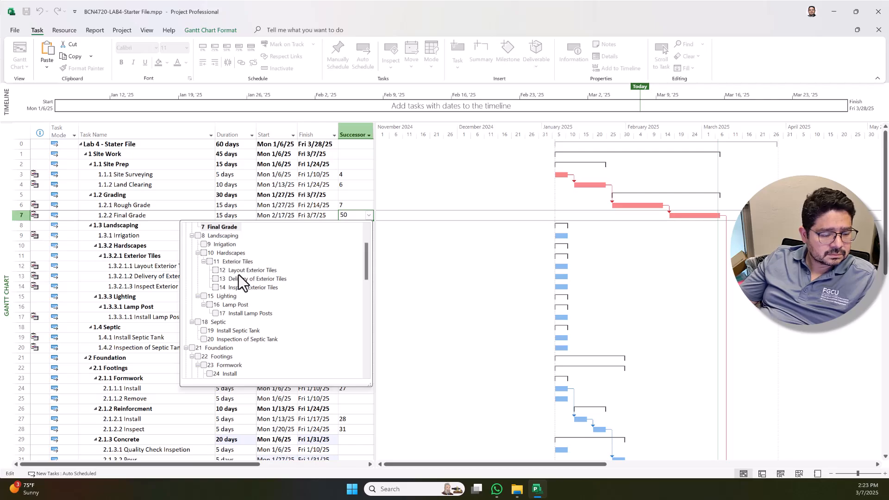
{"action": "scroll", "coordinate": [240, 280], "scroll_direction": "down", "scroll_amount": 2}
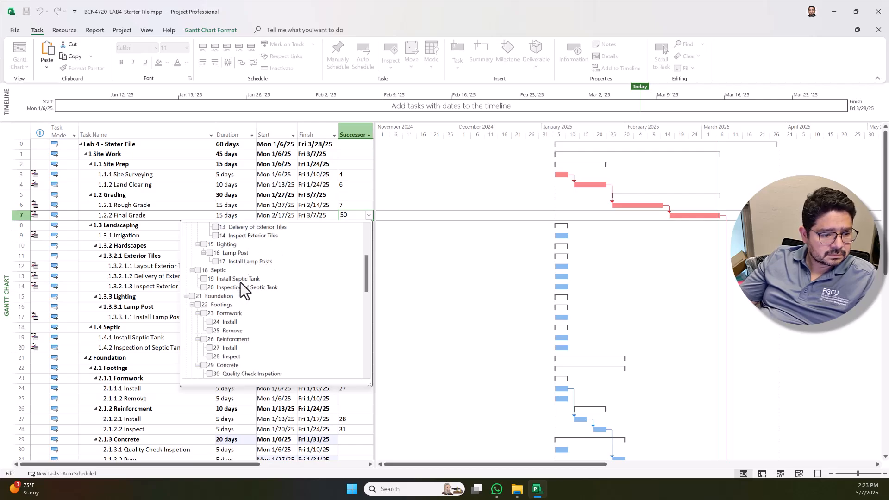
{"action": "left_click", "coordinate": [209, 321]}
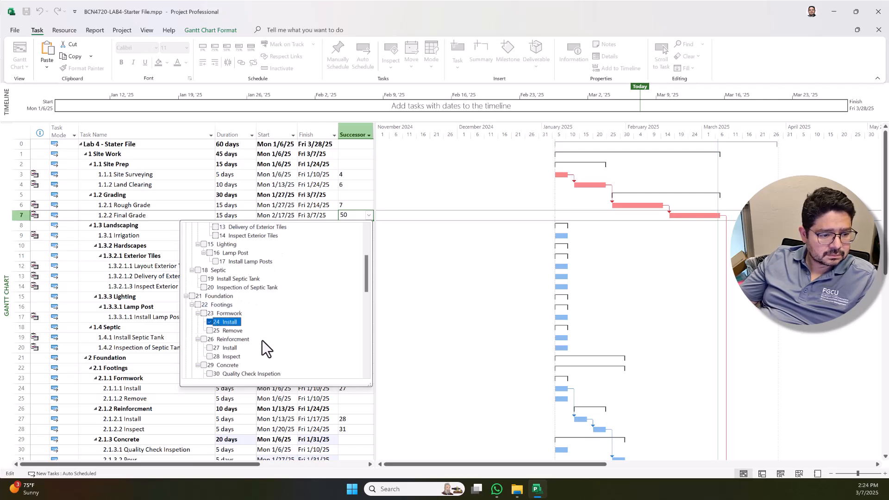
{"action": "left_click", "coordinate": [404, 278]}
Examine the Final Grade task's links in the Gantt chart and check the selections in its successor list
{"action": "scroll", "coordinate": [738, 305], "scroll_direction": "down", "scroll_amount": 4}
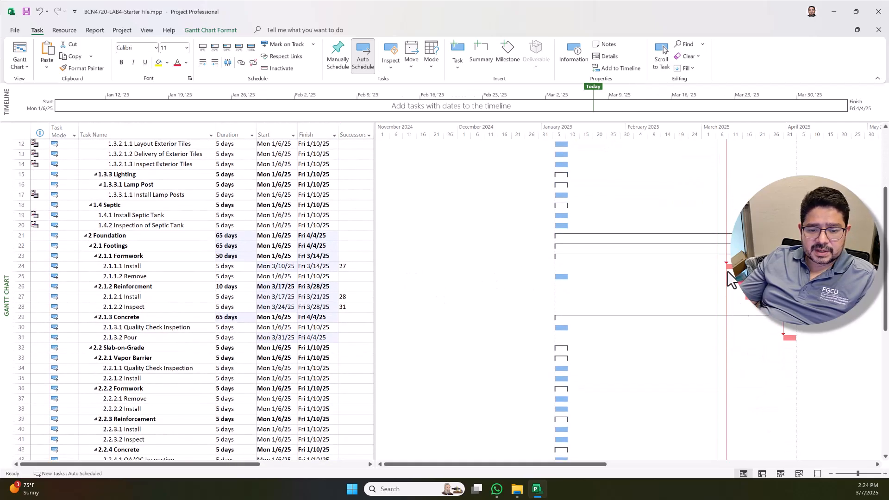
{"action": "scroll", "coordinate": [732, 324], "scroll_direction": "down", "scroll_amount": 5}
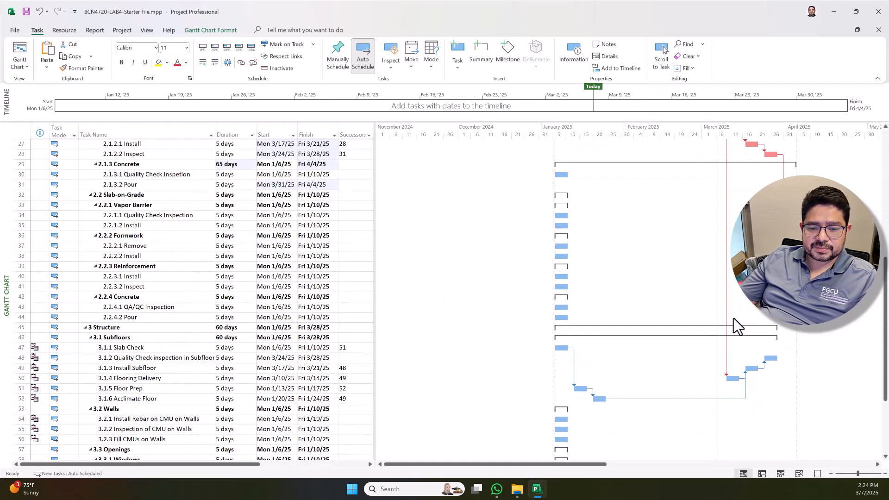
{"action": "scroll", "coordinate": [733, 315], "scroll_direction": "up", "scroll_amount": 5}
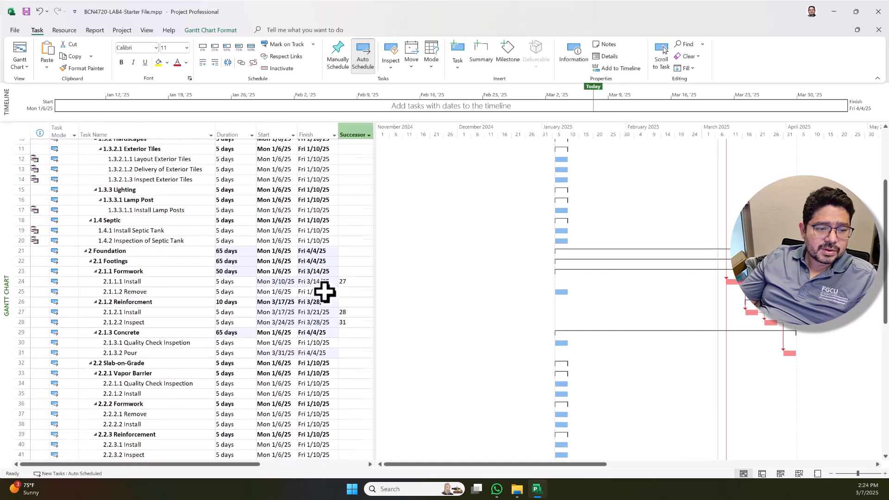
{"action": "scroll", "coordinate": [325, 291], "scroll_direction": "up", "scroll_amount": 4}
{"action": "left_click", "coordinate": [369, 216]}
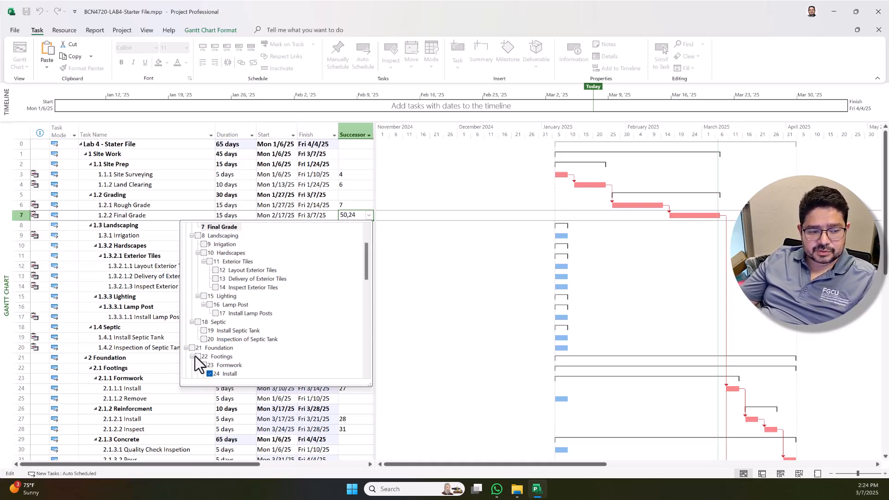
{"action": "left_click", "coordinate": [210, 373]}
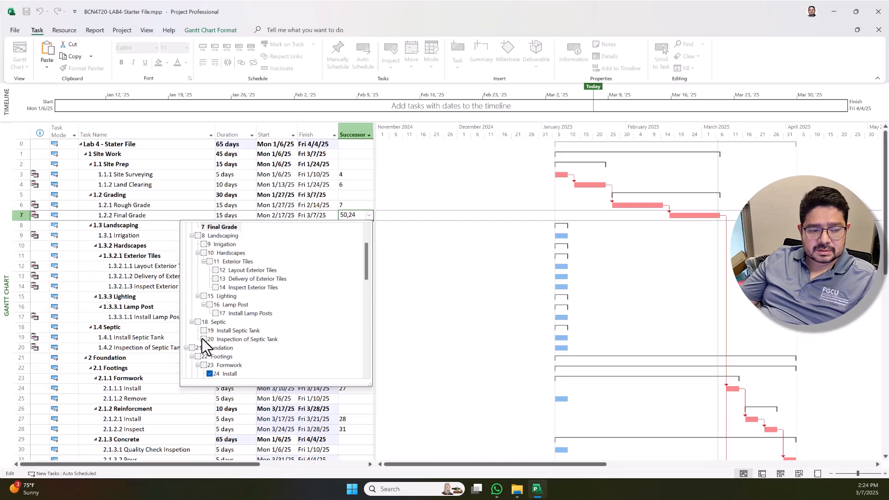
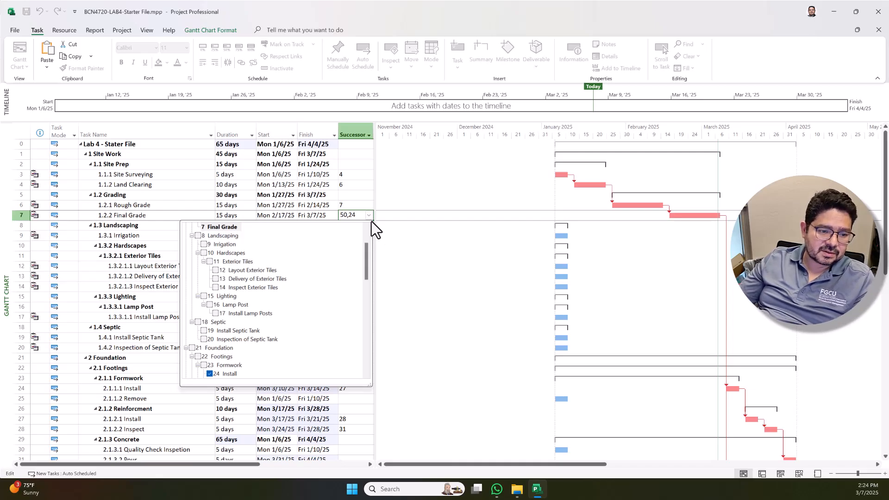
{"action": "left_click", "coordinate": [383, 237]}
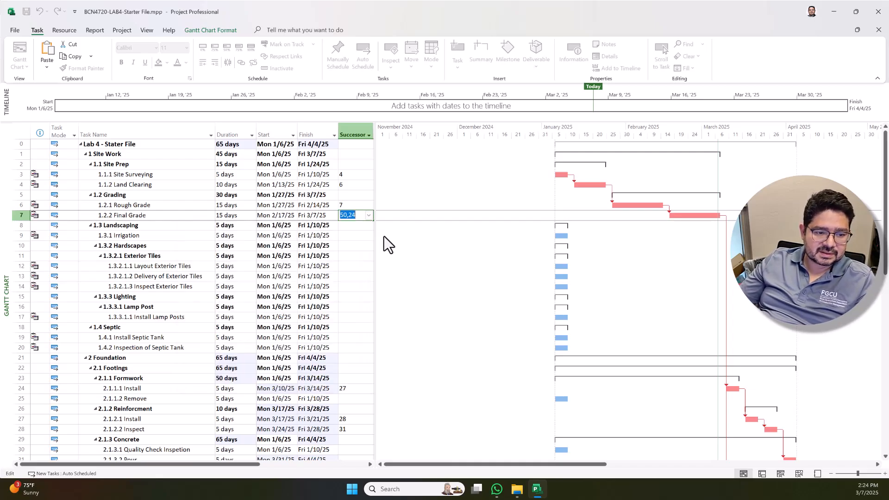
{"action": "left_click", "coordinate": [357, 237]}
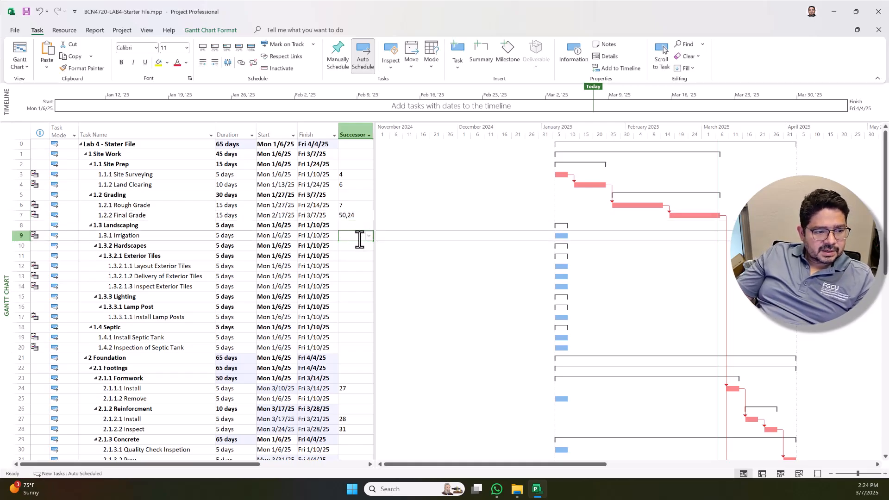
Make the Footings Formwork Remove task (25) the successor of the Footings Concrete Pour task
{"action": "scroll", "coordinate": [356, 234], "scroll_direction": "down", "scroll_amount": 2}
{"action": "scroll", "coordinate": [356, 235], "scroll_direction": "down", "scroll_amount": 2}
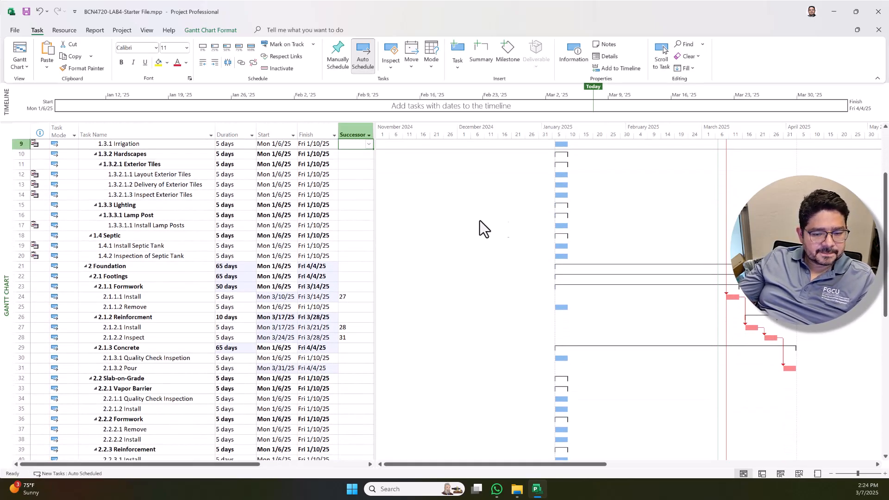
{"action": "scroll", "coordinate": [552, 245], "scroll_direction": "down", "scroll_amount": 2}
{"action": "left_click", "coordinate": [348, 277]}
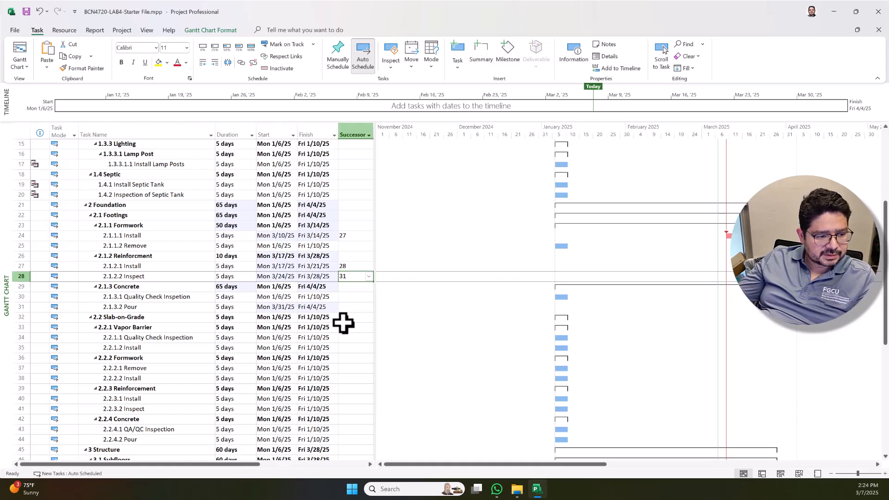
{"action": "left_click", "coordinate": [358, 307]}
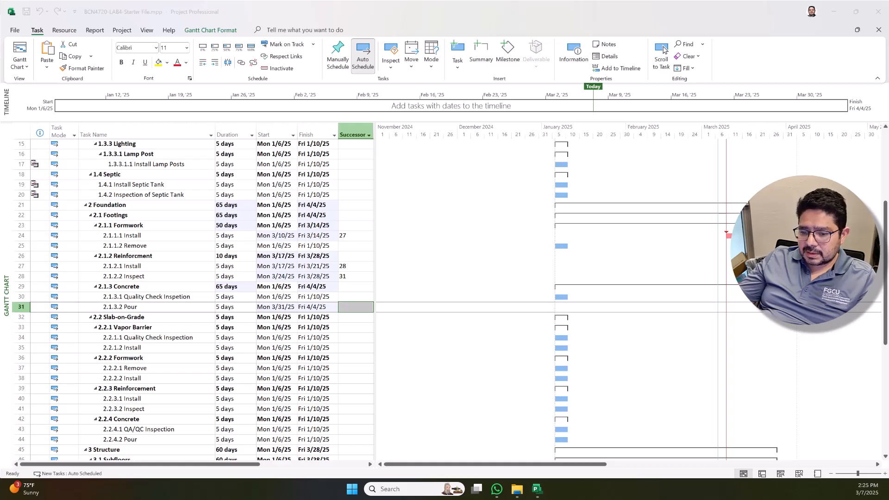
{"action": "left_click", "coordinate": [371, 306]}
{"action": "left_click", "coordinate": [370, 306]}
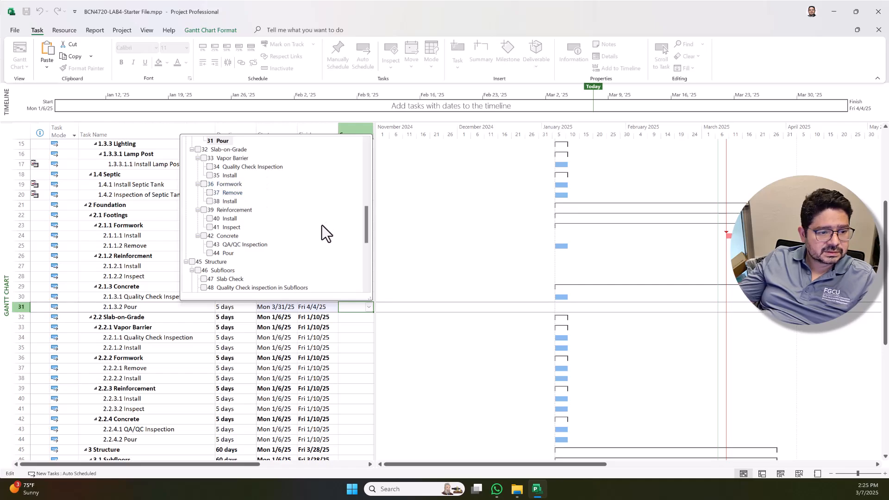
{"action": "scroll", "coordinate": [246, 198], "scroll_direction": "up", "scroll_amount": 4}
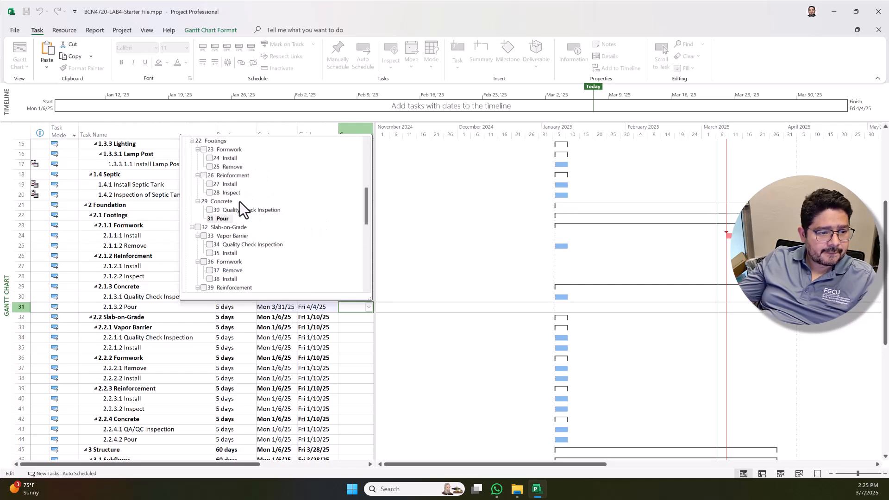
{"action": "left_click", "coordinate": [209, 193]}
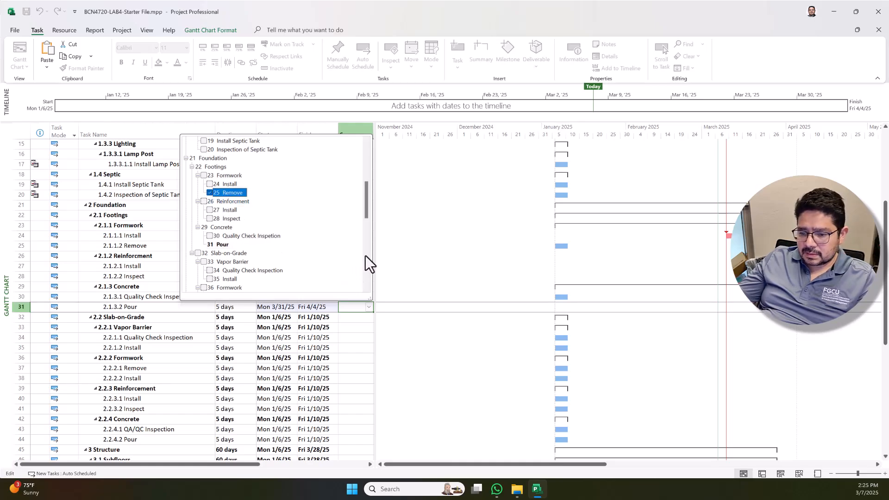
{"action": "left_click", "coordinate": [369, 307]}
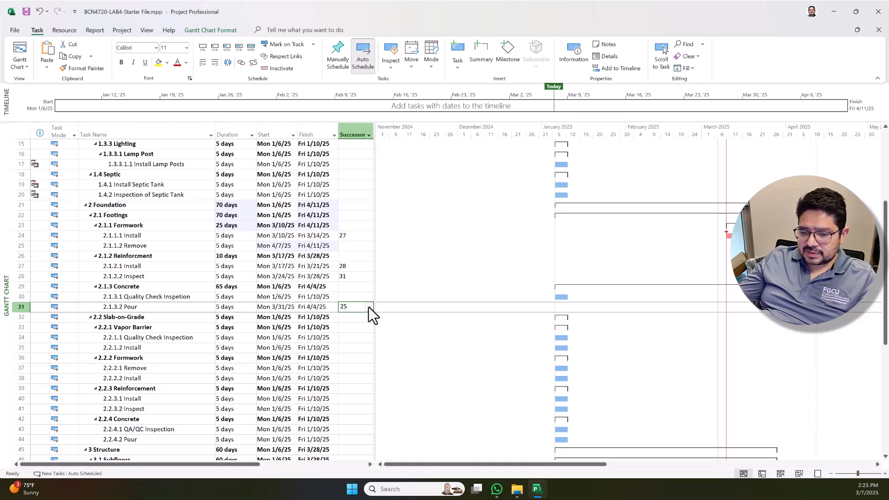
Add the Slab-on-Grade Concrete QA/QC Inspection task (43) as a second successor of the Footings Concrete Pour task
{"action": "left_click", "coordinate": [369, 307]}
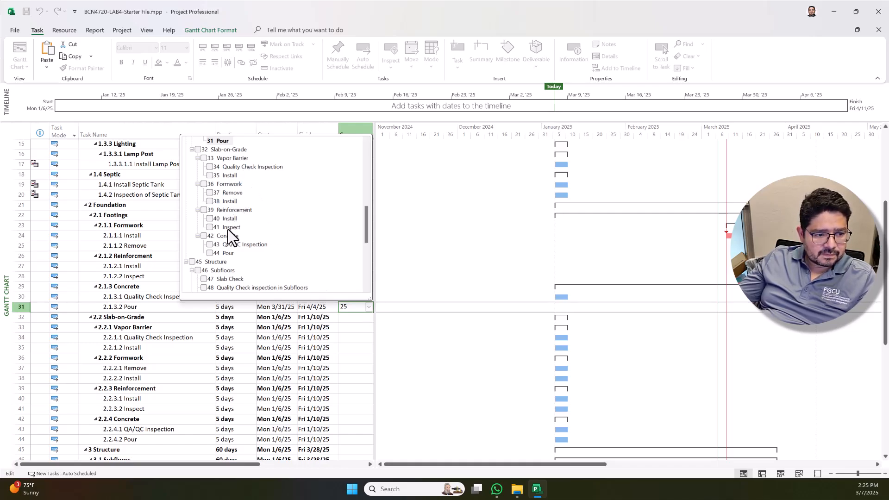
{"action": "left_click", "coordinate": [211, 245]}
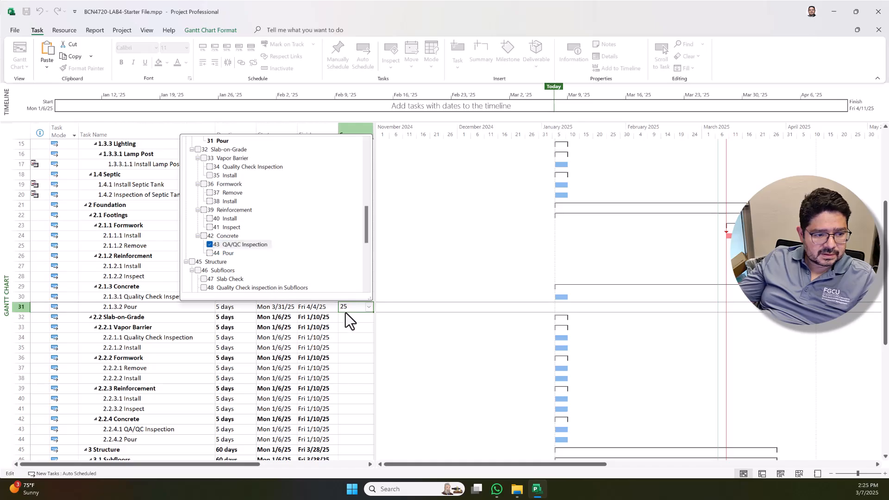
{"action": "left_click", "coordinate": [410, 334]}
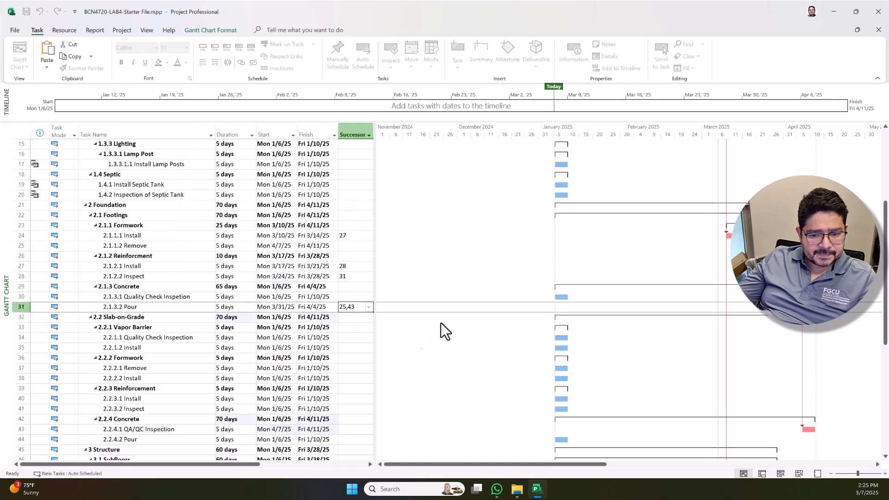
Replace successor 43 of the Footings Concrete Pour task with the Footings Concrete Quality Check Inspetion task (30)
{"action": "scroll", "coordinate": [571, 297], "scroll_direction": "down", "scroll_amount": 2}
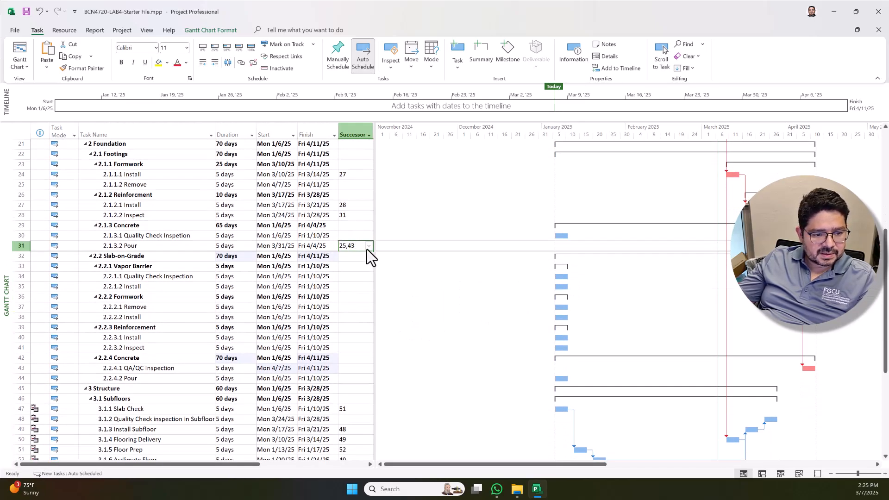
{"action": "left_click", "coordinate": [370, 246]}
{"action": "scroll", "coordinate": [277, 339], "scroll_direction": "up", "scroll_amount": 2}
{"action": "left_click", "coordinate": [211, 301]}
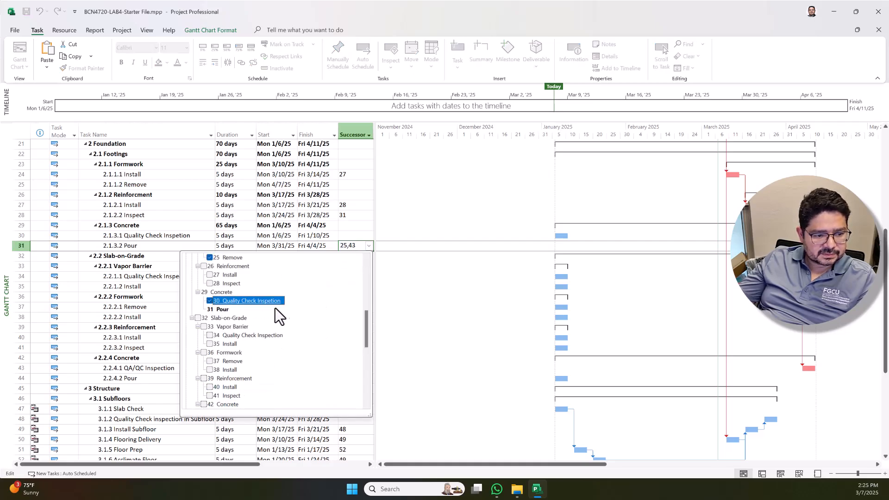
{"action": "left_click", "coordinate": [403, 308]}
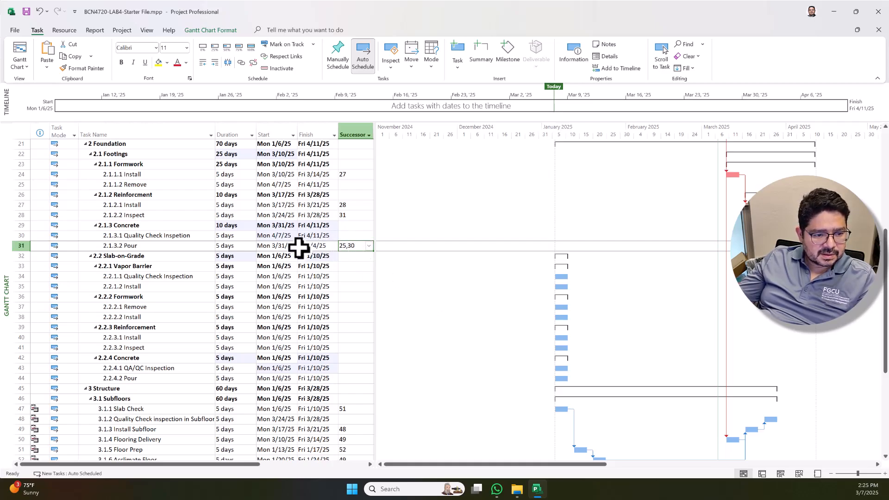
{"action": "double_click", "coordinate": [350, 245]}
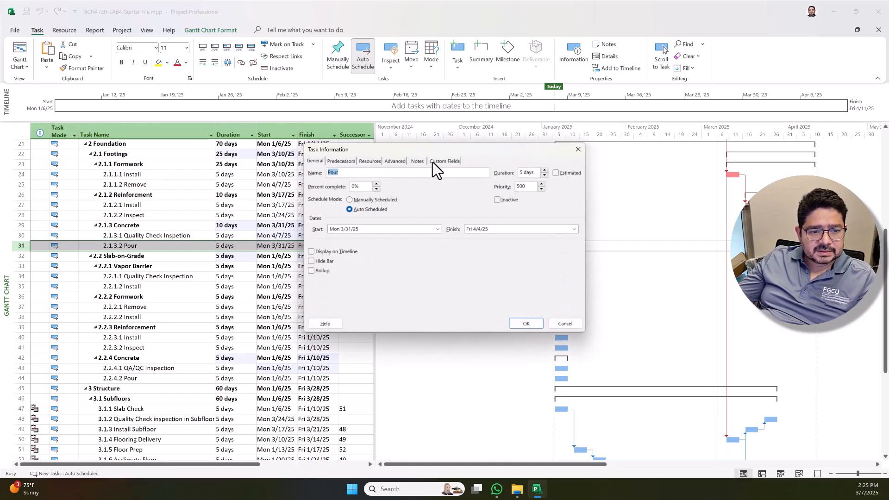
{"action": "left_click", "coordinate": [342, 163]}
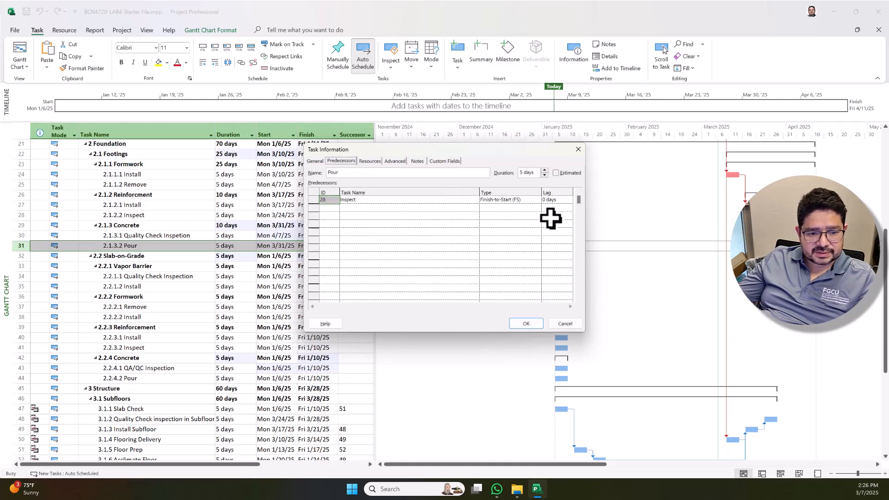
{"action": "left_click", "coordinate": [558, 200]}
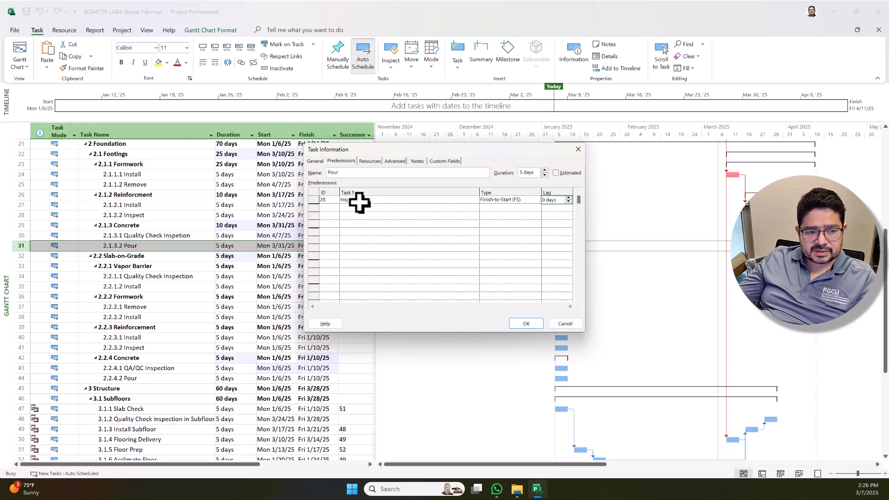
{"action": "left_click", "coordinate": [578, 150]}
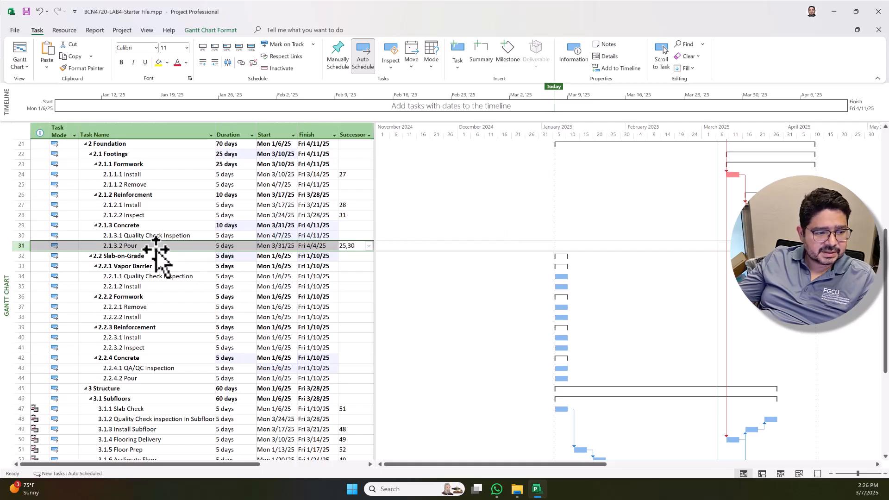
Set a 7-day lag on the Pour predecessor of the Footings Formwork Remove task (25)
{"action": "left_click", "coordinate": [160, 184]}
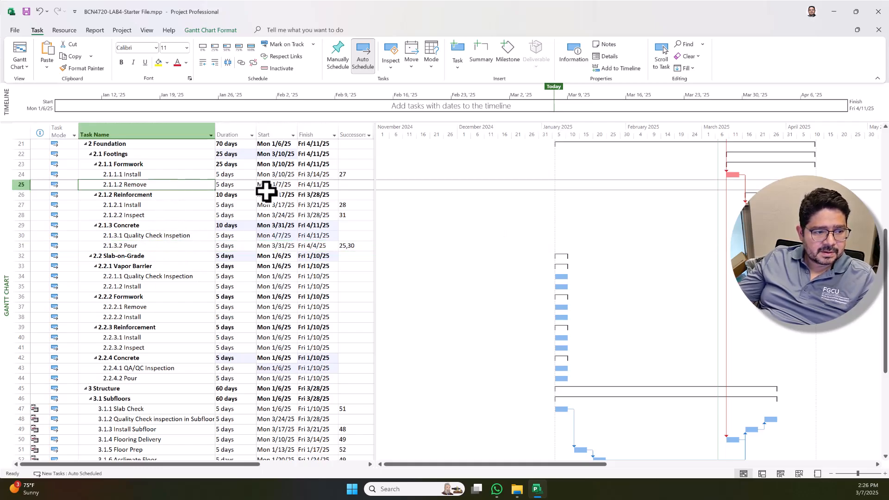
{"action": "double_click", "coordinate": [171, 186]}
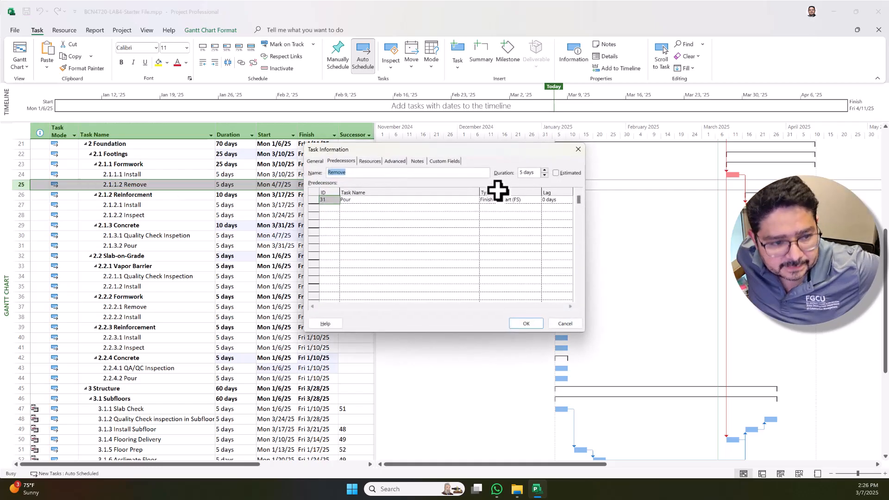
{"action": "left_click", "coordinate": [555, 200]}
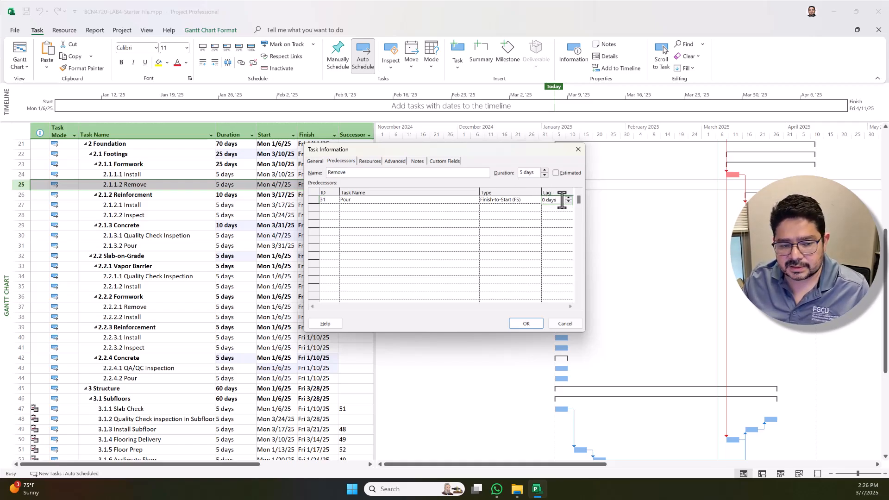
{"action": "type", "text": "7"}
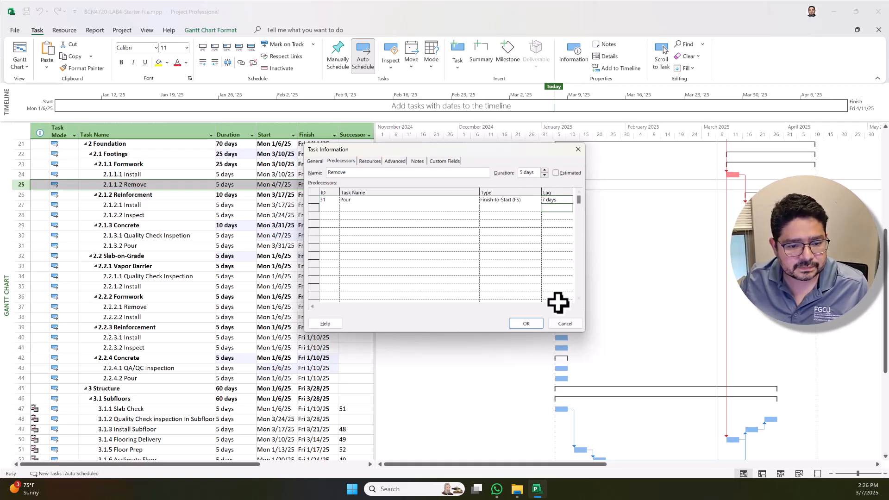
{"action": "left_click", "coordinate": [525, 324]}
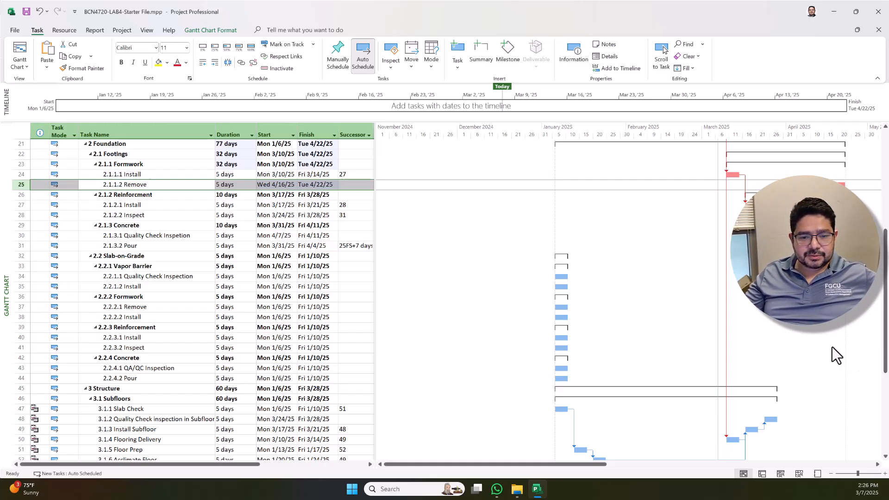
{"action": "left_click", "coordinate": [21, 236]}
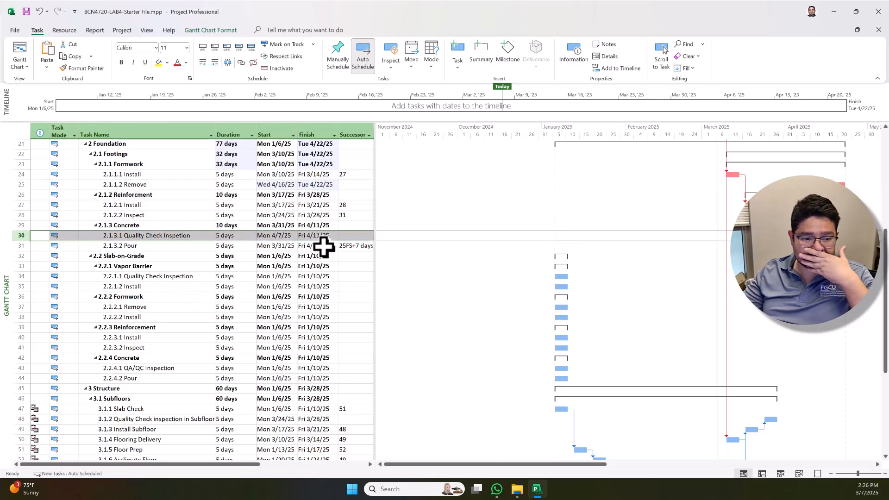
{"action": "left_click", "coordinate": [366, 235]}
{"action": "left_click", "coordinate": [368, 234]}
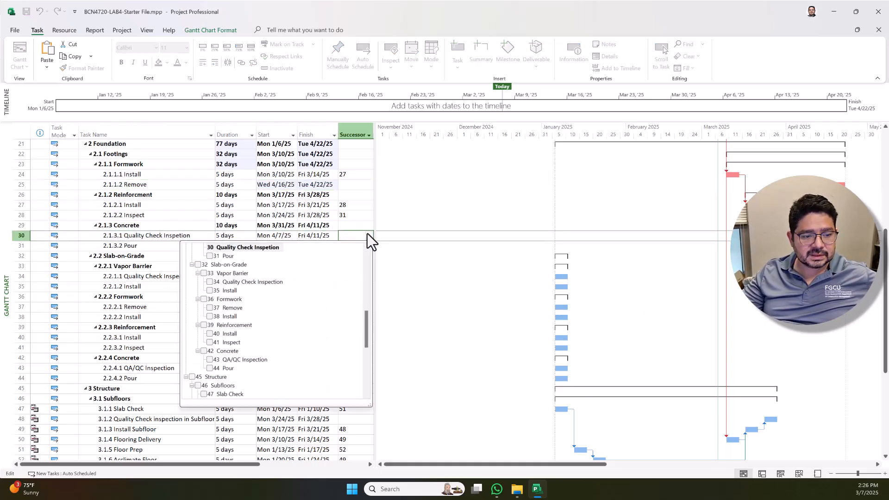
{"action": "left_click", "coordinate": [345, 236]}
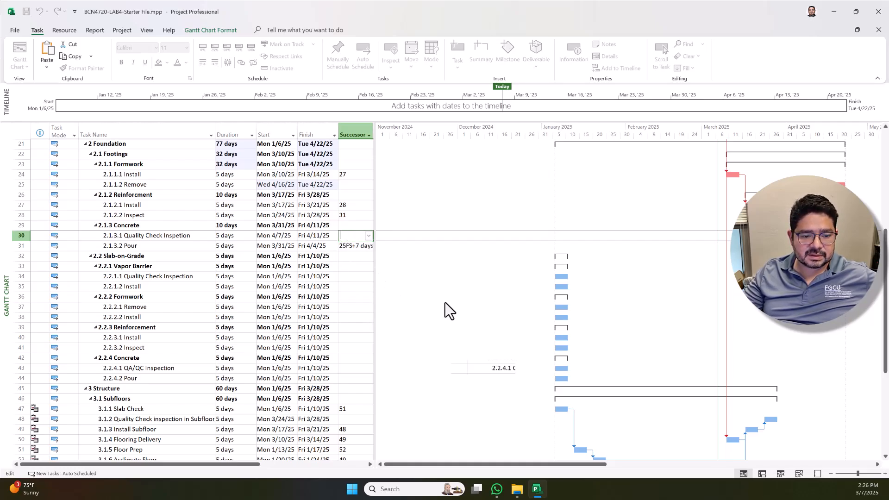
{"action": "left_click", "coordinate": [223, 238]}
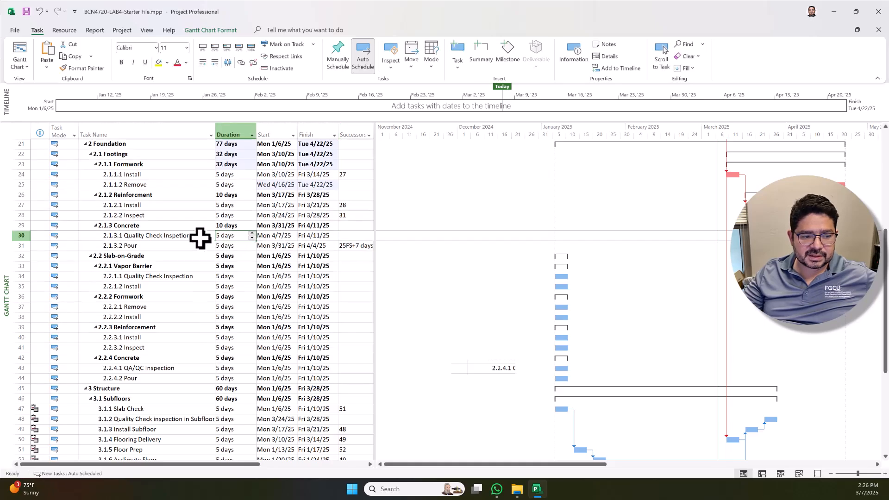
Add the Footings Formwork Remove task (25) as a Finish-to-Finish predecessor of the Footings Concrete Quality Check Inspetion task (30)
{"action": "double_click", "coordinate": [201, 238]}
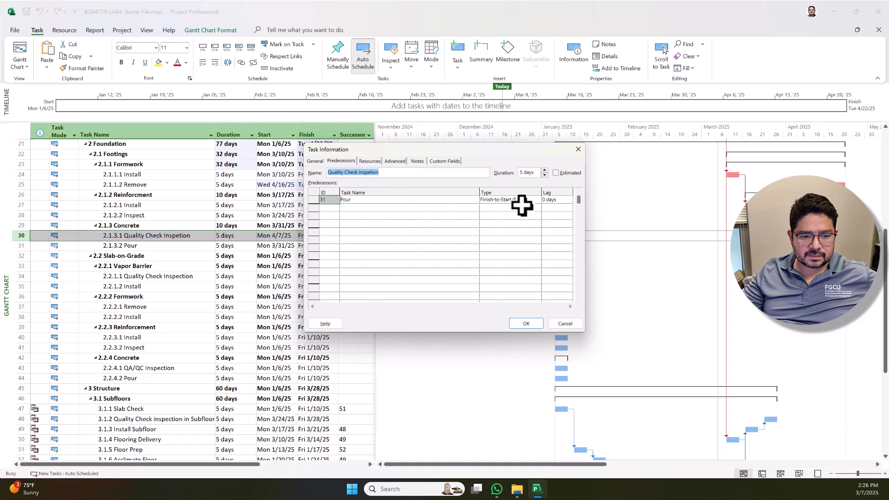
{"action": "left_click", "coordinate": [458, 208]}
{"action": "left_click", "coordinate": [475, 208]}
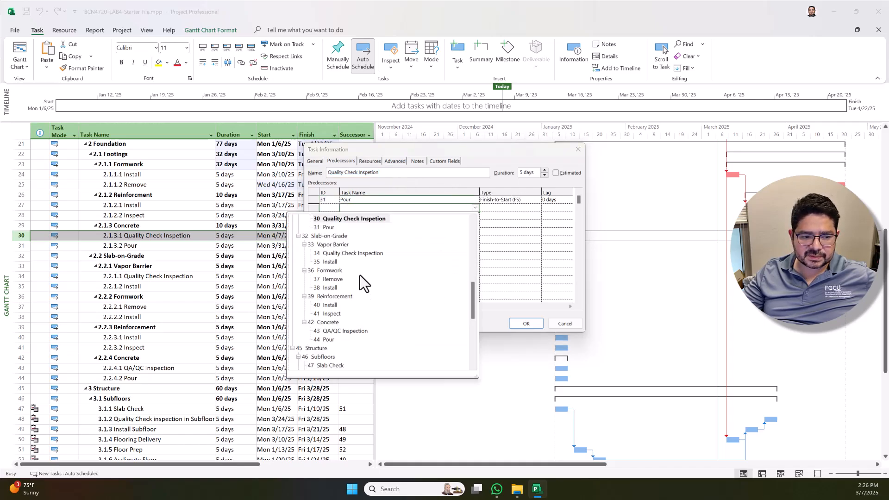
{"action": "scroll", "coordinate": [360, 275], "scroll_direction": "up", "scroll_amount": 4}
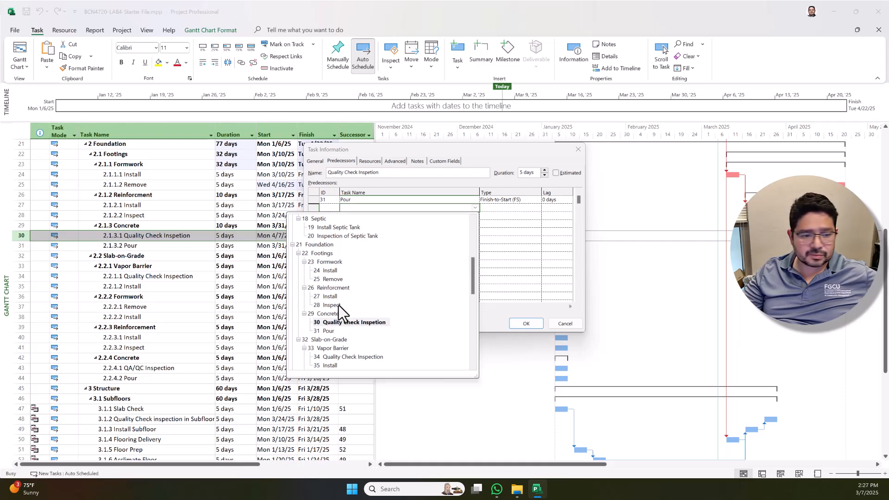
{"action": "left_click", "coordinate": [332, 279]}
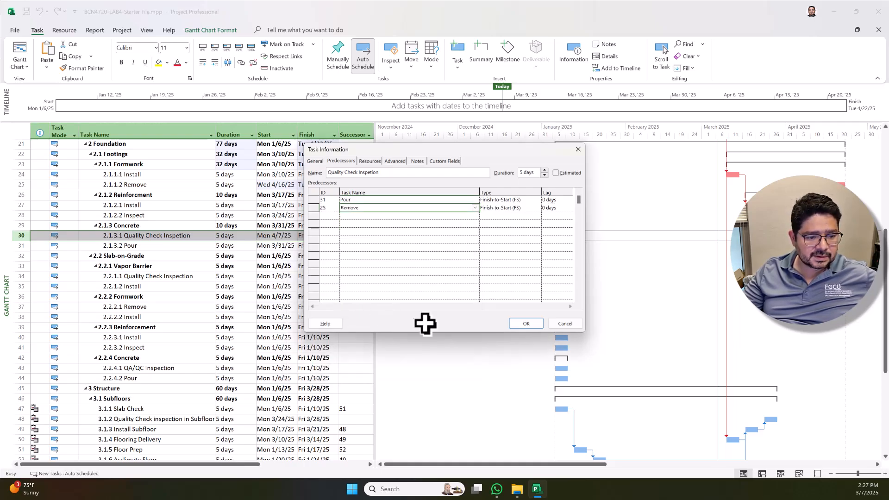
{"action": "left_click", "coordinate": [538, 210]}
{"action": "left_click", "coordinate": [538, 209]}
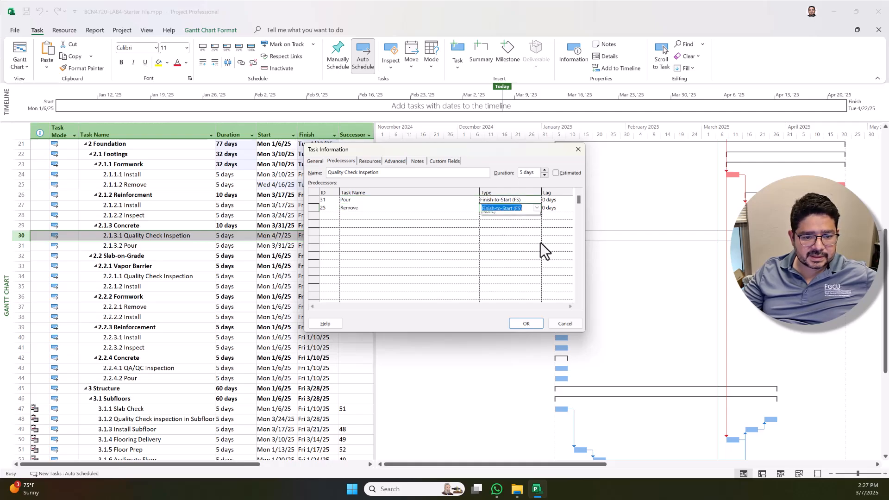
{"action": "left_click", "coordinate": [505, 231]}
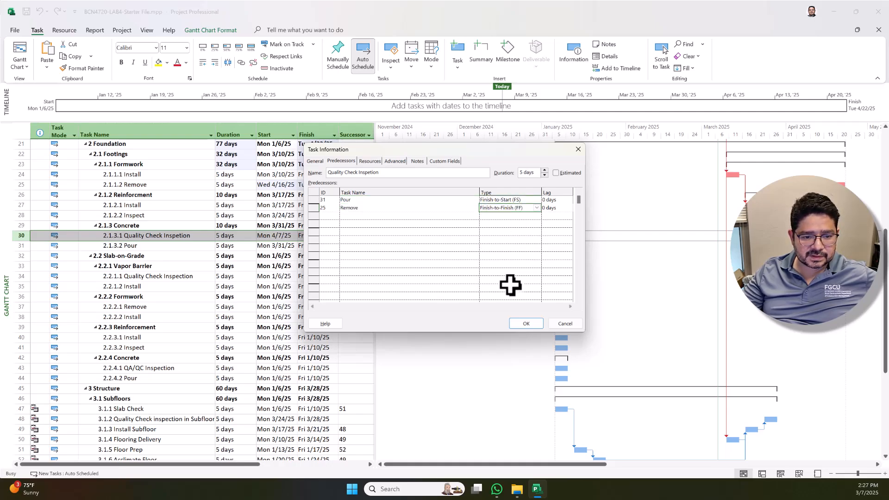
{"action": "left_click", "coordinate": [526, 324]}
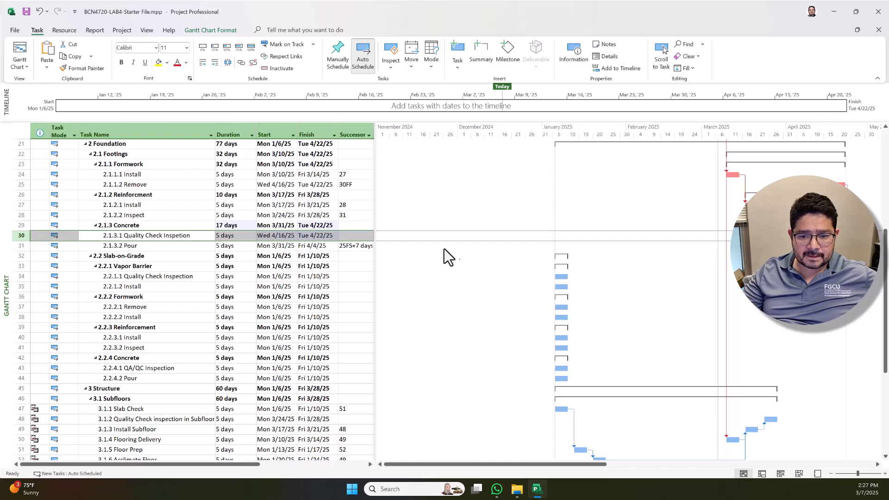
Make the Slab-on-Grade Formwork Install task (38) the successor of the Footings Concrete Quality Check Inspetion task
{"action": "scroll", "coordinate": [494, 231], "scroll_direction": "down", "scroll_amount": 1}
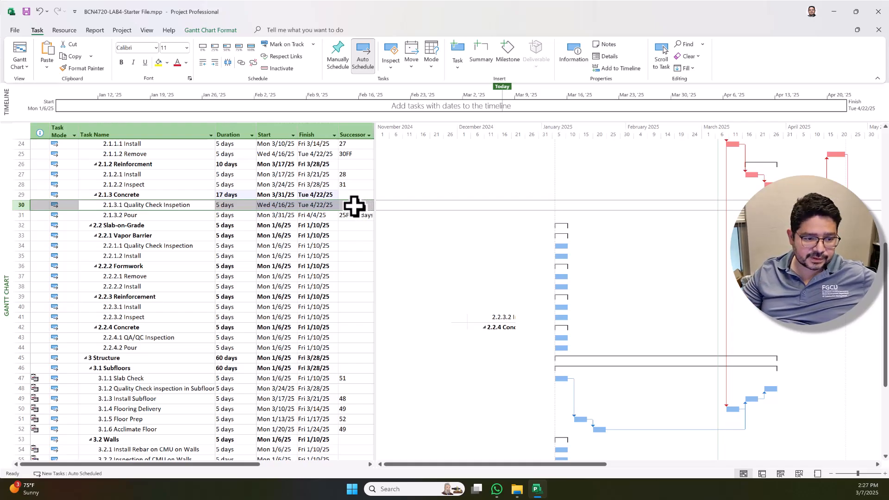
{"action": "left_click", "coordinate": [355, 205]}
{"action": "left_click", "coordinate": [370, 208]}
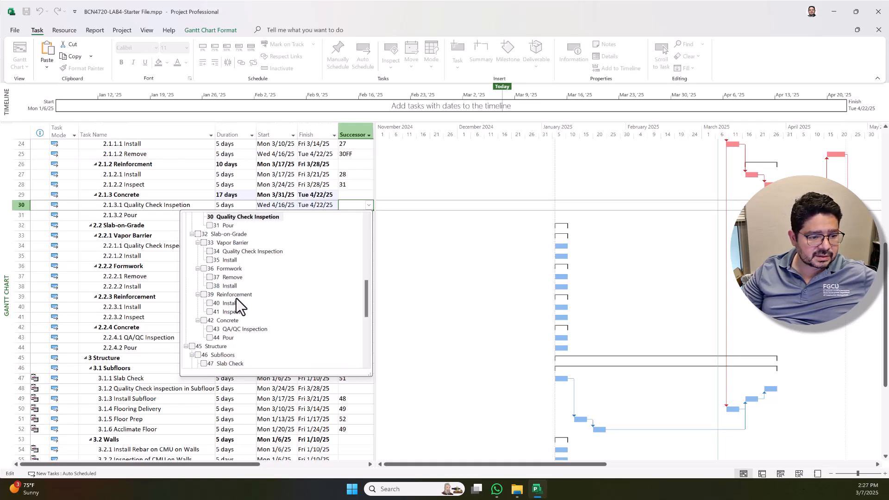
{"action": "left_click", "coordinate": [232, 286]}
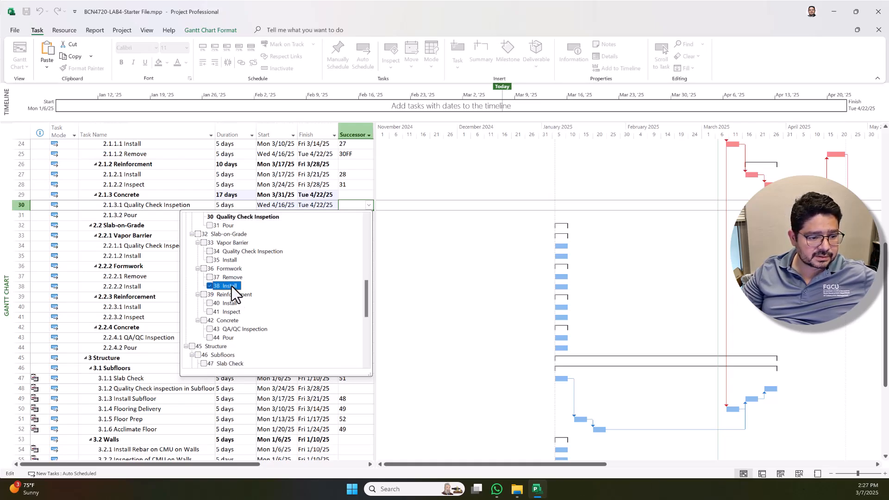
{"action": "left_click", "coordinate": [388, 297]}
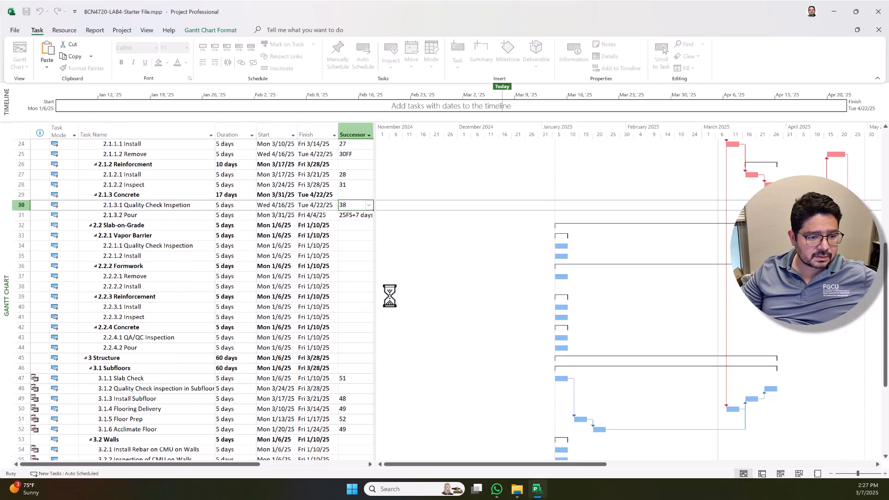
Replace successor 38 of the Footings Concrete Quality Check Inspetion task with the Vapor Barrier Install task (35)
{"action": "mouse_move", "coordinate": [570, 466]}
{"action": "left_mouse_down"}
{"action": "mouse_move", "coordinate": [649, 463]}
{"action": "mouse_move", "coordinate": [588, 465]}
{"action": "left_mouse_up"}
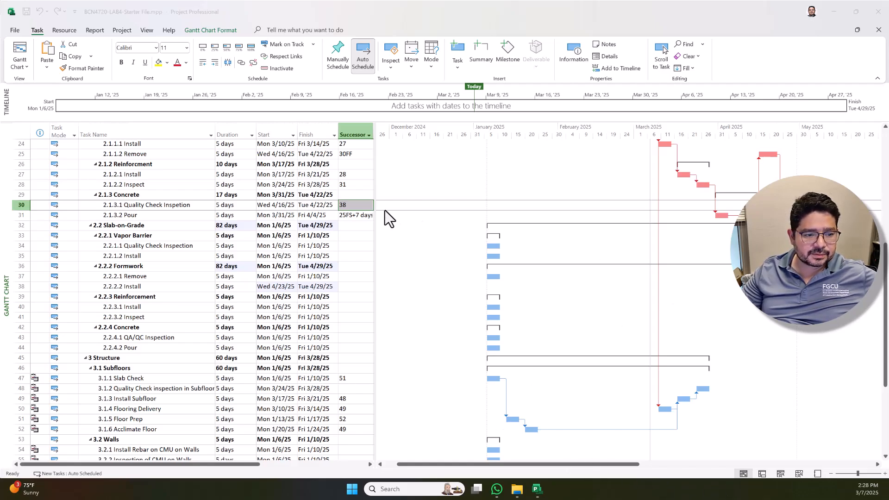
{"action": "left_click", "coordinate": [772, 155]}
{"action": "left_click", "coordinate": [768, 205]}
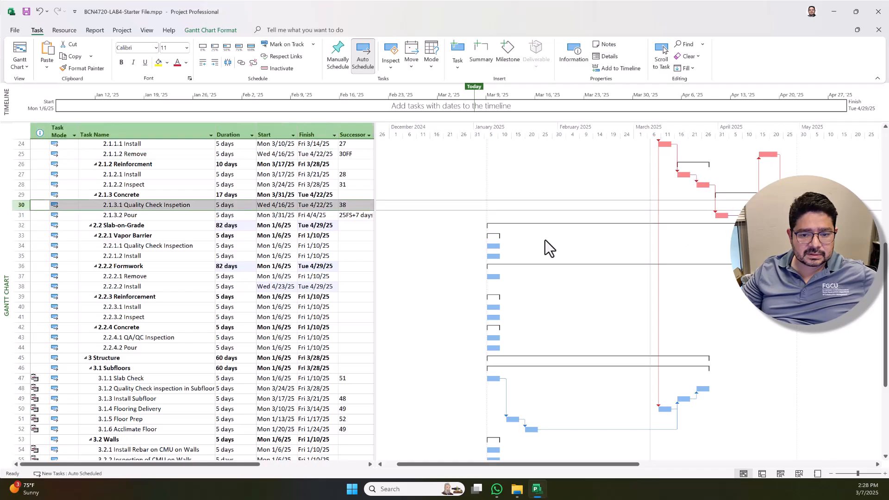
{"action": "left_click", "coordinate": [372, 207]}
{"action": "left_click", "coordinate": [371, 206]}
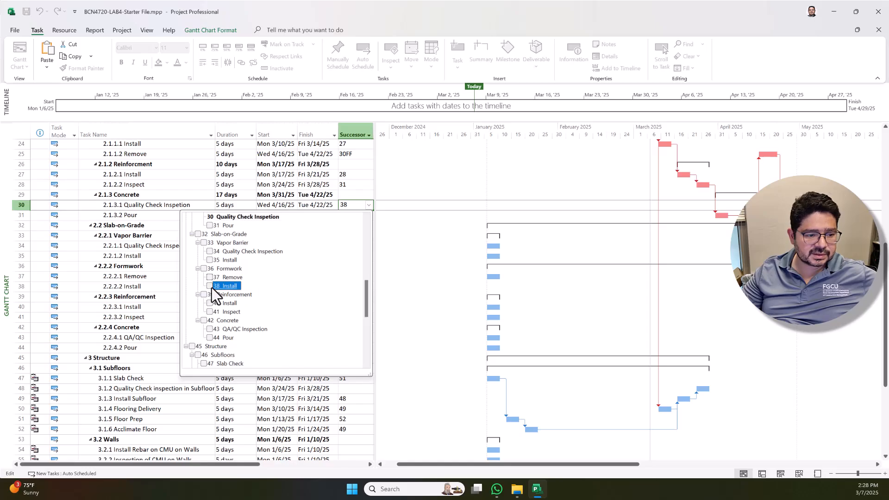
{"action": "left_click", "coordinate": [210, 261]}
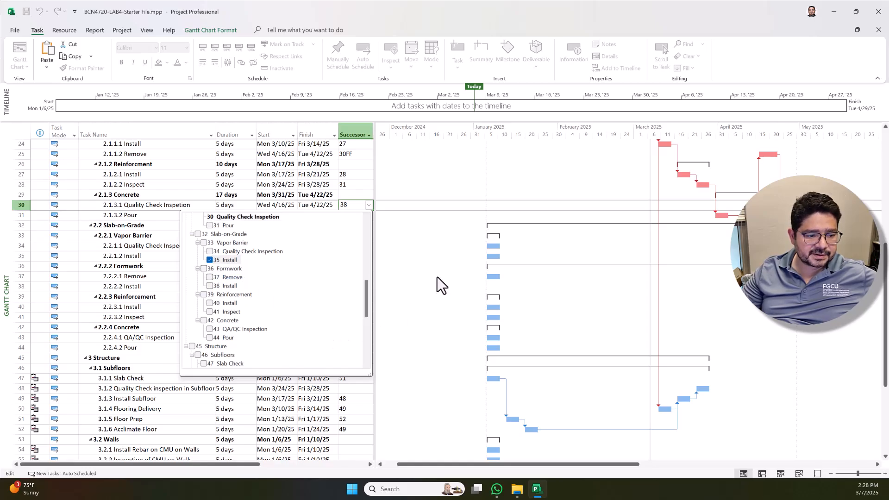
{"action": "left_click", "coordinate": [416, 276]}
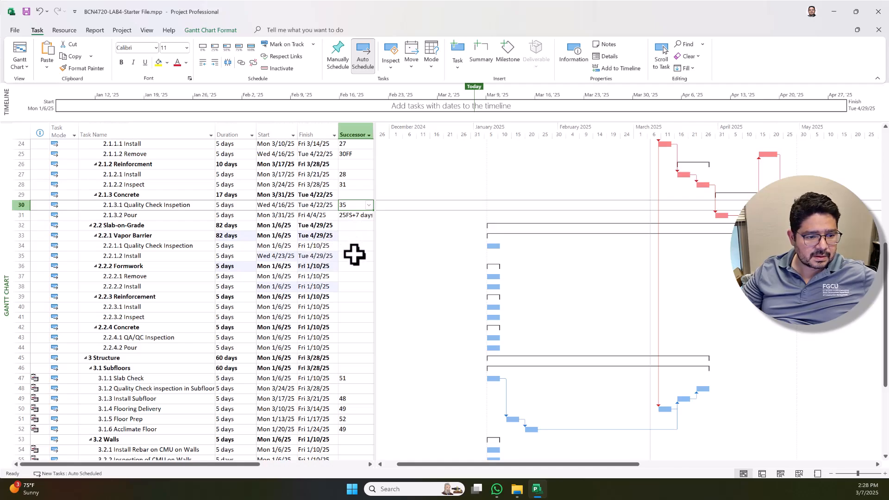
Make the Vapor Barrier Quality Check Inspection task (34) the successor of the Vapor Barrier Install task
{"action": "left_click", "coordinate": [354, 255]}
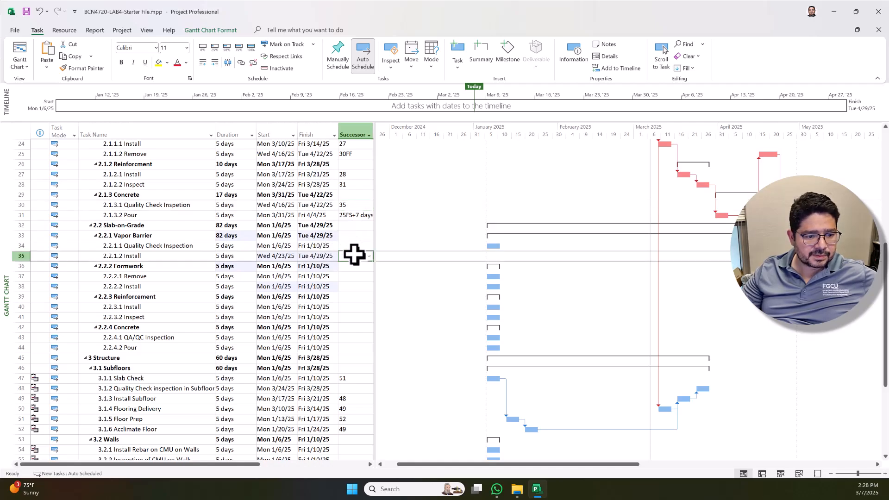
{"action": "left_click", "coordinate": [369, 256]}
{"action": "scroll", "coordinate": [310, 341], "scroll_direction": "down", "scroll_amount": 2}
{"action": "scroll", "coordinate": [310, 341], "scroll_direction": "up", "scroll_amount": 3}
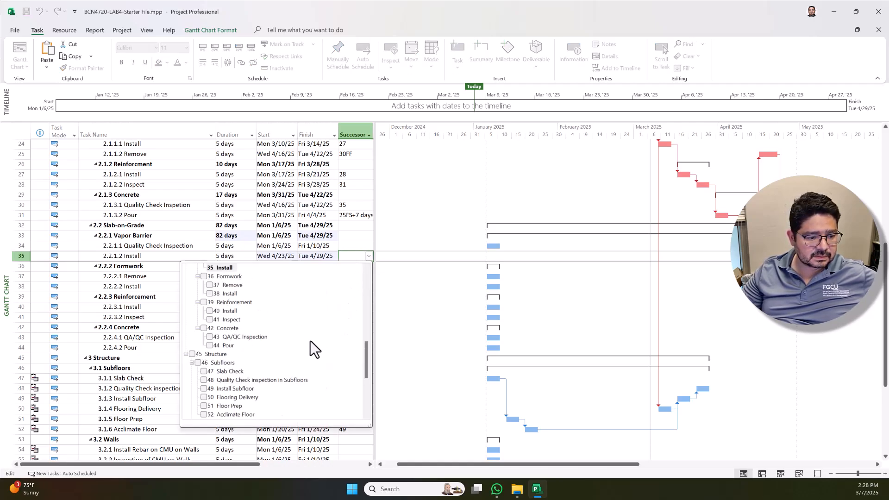
{"action": "left_click", "coordinate": [243, 285]}
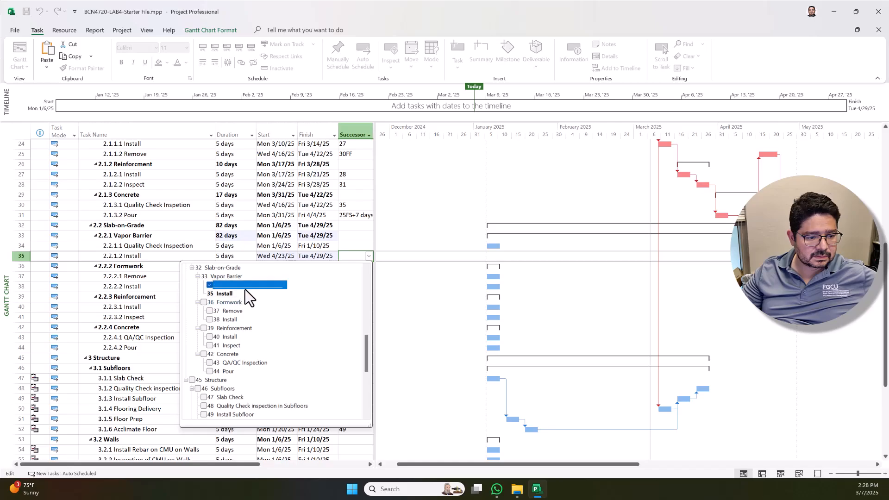
{"action": "left_click", "coordinate": [389, 297]}
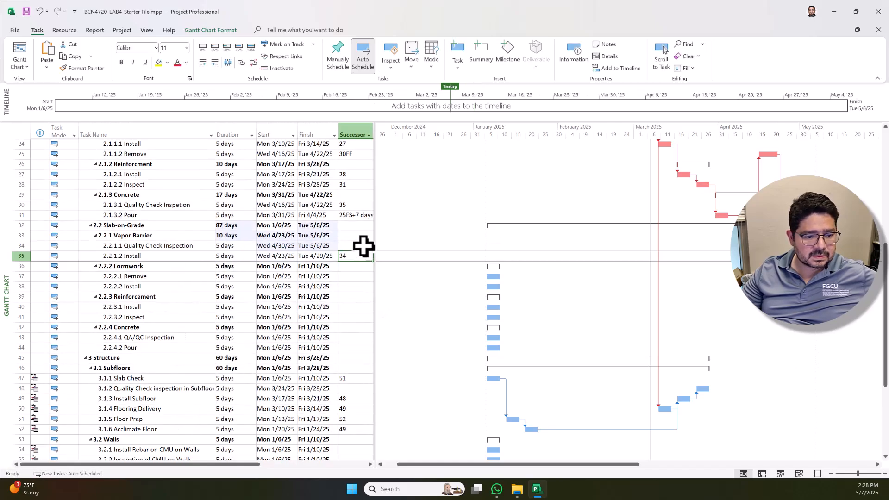
Make the Slab-on-Grade Formwork Install task (38) the successor of the Vapor Barrier Quality Check Inspection task
{"action": "left_click", "coordinate": [364, 246]}
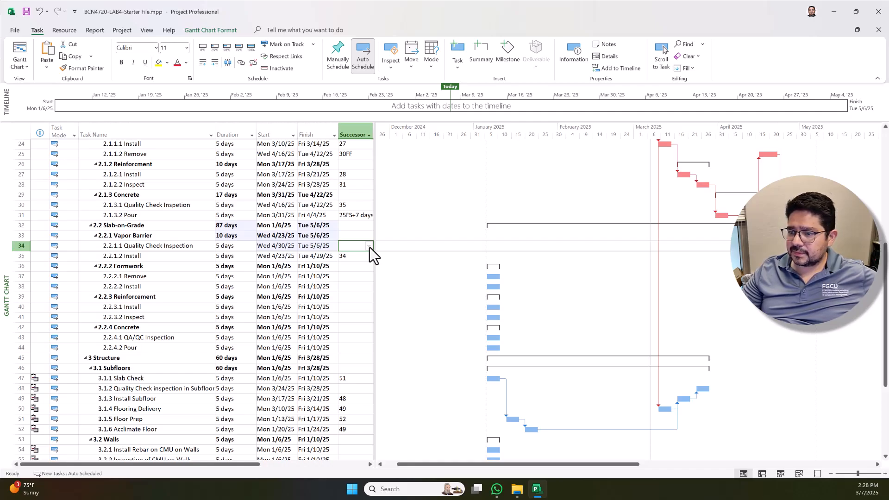
{"action": "left_click", "coordinate": [369, 246]}
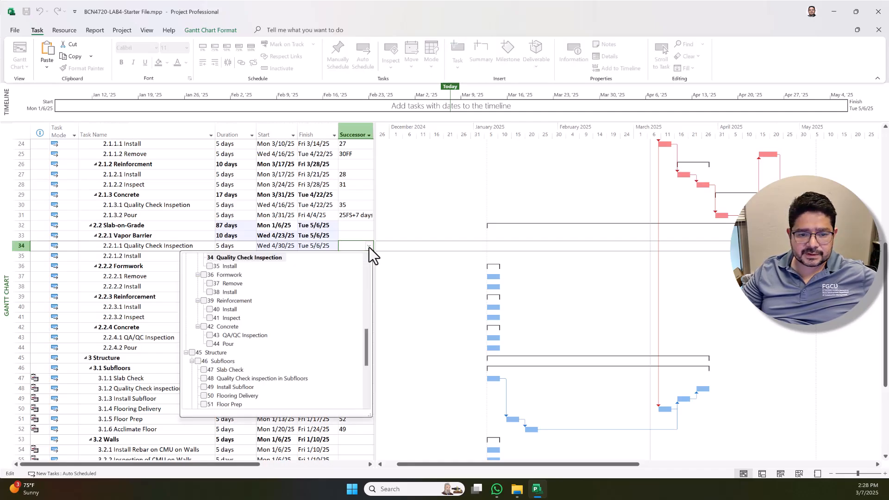
{"action": "left_click", "coordinate": [210, 293]}
{"action": "left_click", "coordinate": [387, 290]}
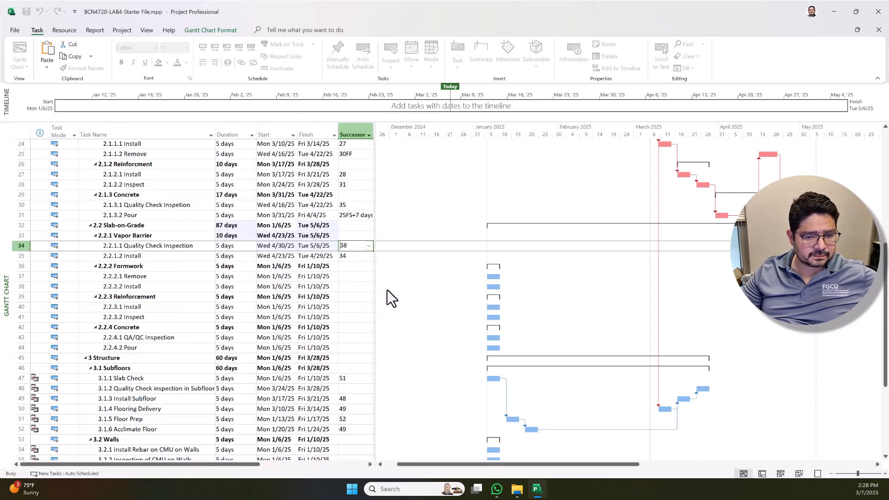
Make the Slab-on-Grade Reinforcement Install task (40) the successor of the Slab-on-Grade Formwork Install task
{"action": "scroll", "coordinate": [527, 258], "scroll_direction": "down", "scroll_amount": 3}
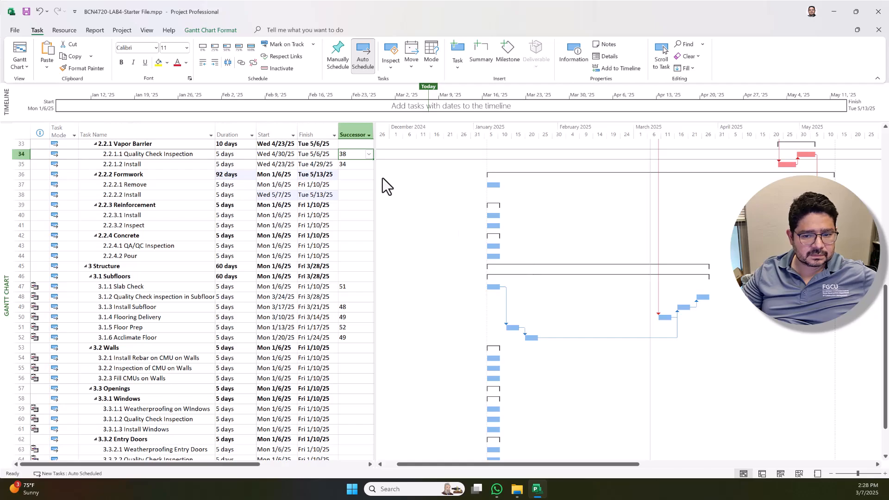
{"action": "left_click", "coordinate": [354, 195]}
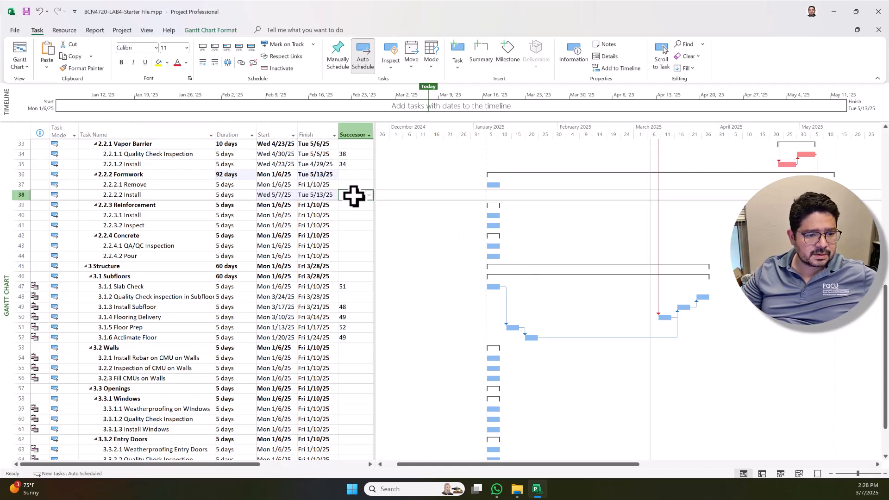
{"action": "left_click", "coordinate": [369, 195]}
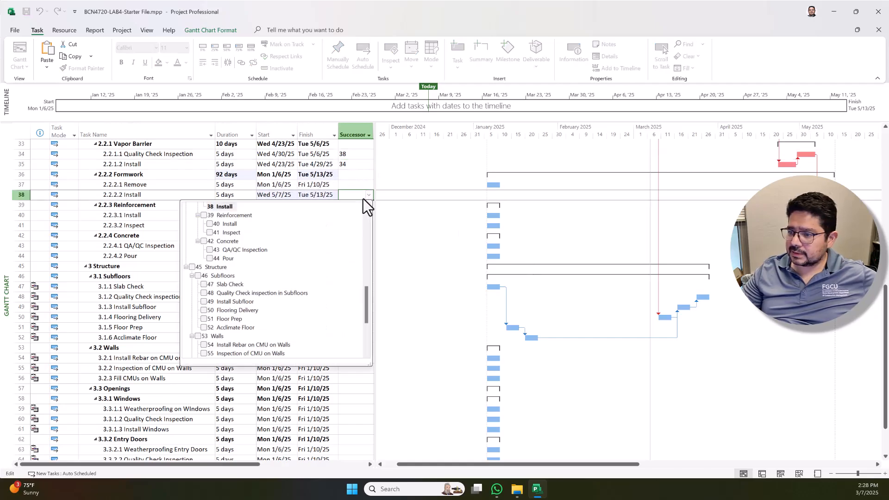
{"action": "left_click", "coordinate": [210, 225]}
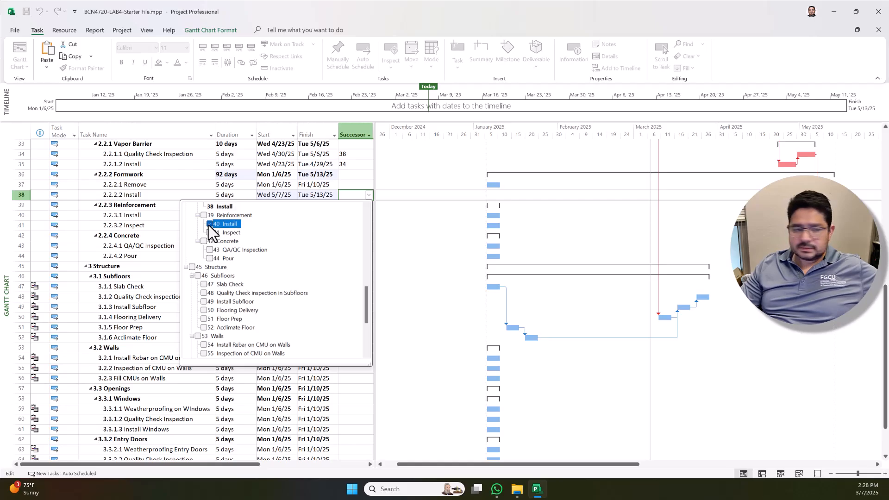
{"action": "left_click", "coordinate": [385, 260]}
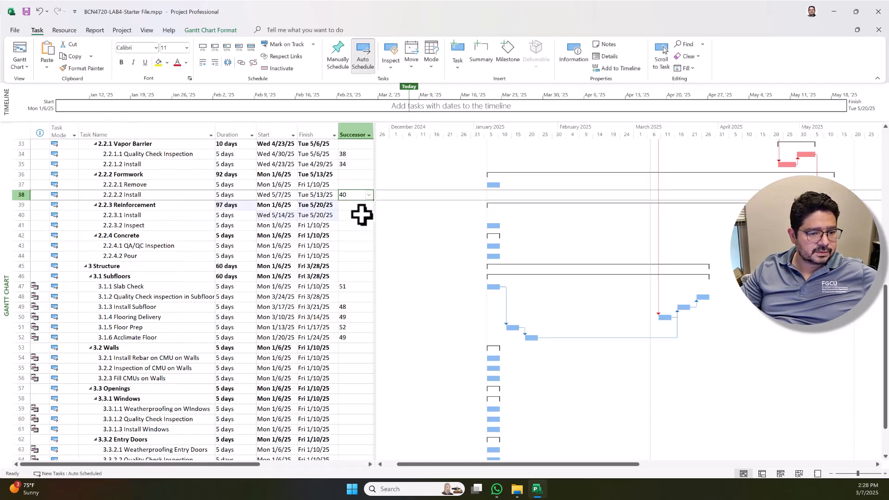
Make the Slab-on-Grade Reinforcement Inspect task (41) the successor of the Slab-on-Grade Reinforcement Install task
{"action": "left_click", "coordinate": [365, 215]}
{"action": "left_click", "coordinate": [369, 216]}
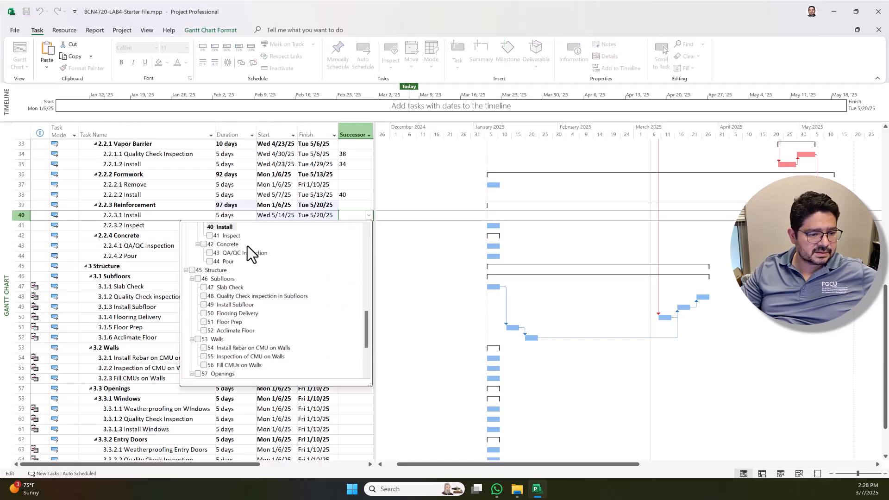
{"action": "left_click", "coordinate": [425, 282]}
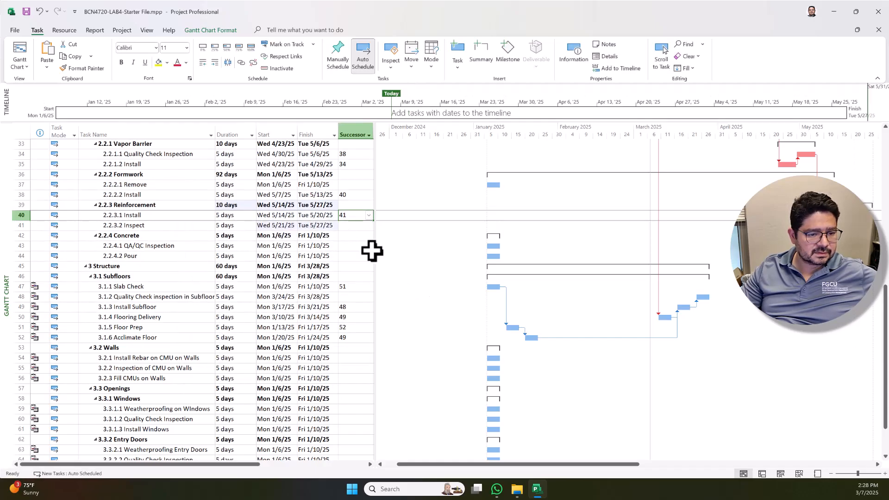
Make the Slab-on-Grade Concrete Pour task (44) the successor of the Slab-on-Grade Reinforcement Inspect task
{"action": "left_click", "coordinate": [367, 226]}
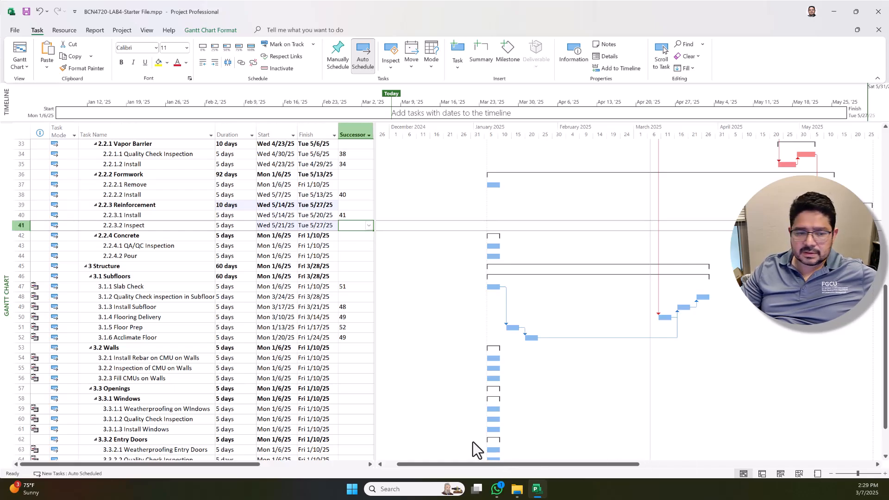
{"action": "left_click", "coordinate": [369, 226]}
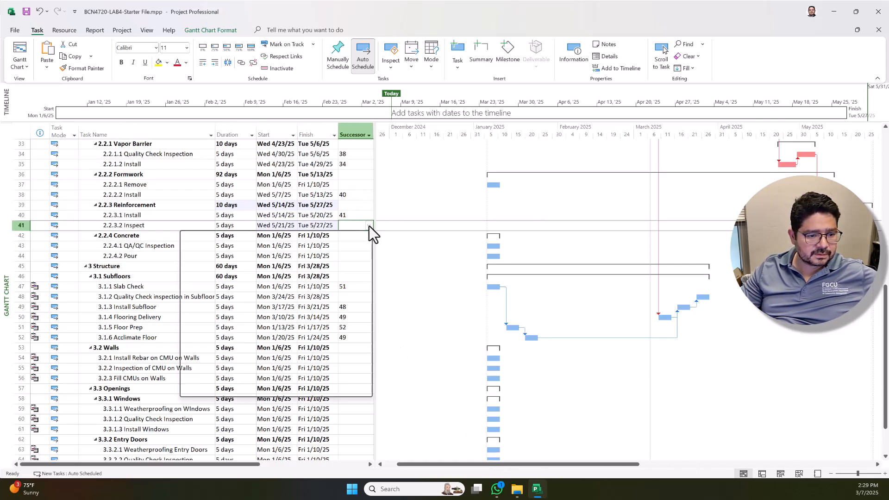
{"action": "left_click", "coordinate": [218, 264]}
{"action": "left_click", "coordinate": [407, 263]}
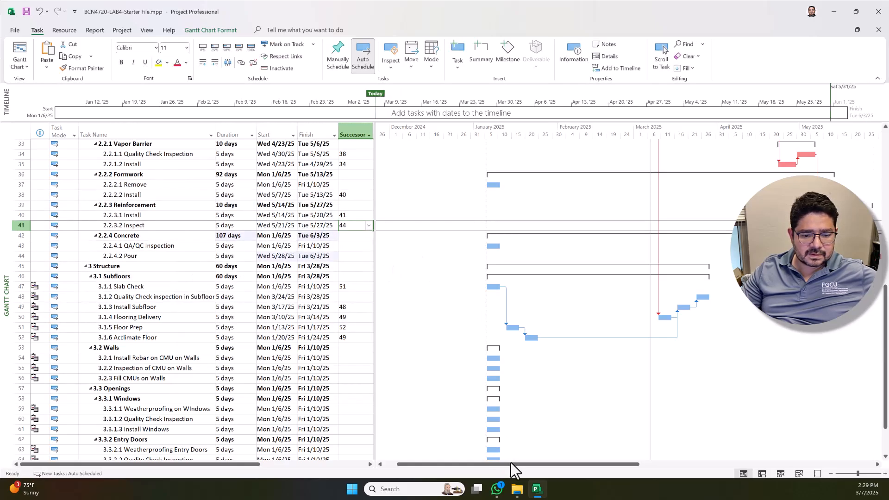
{"action": "left_click_drag", "start_coordinate": [510, 464], "coordinate": [598, 443]}
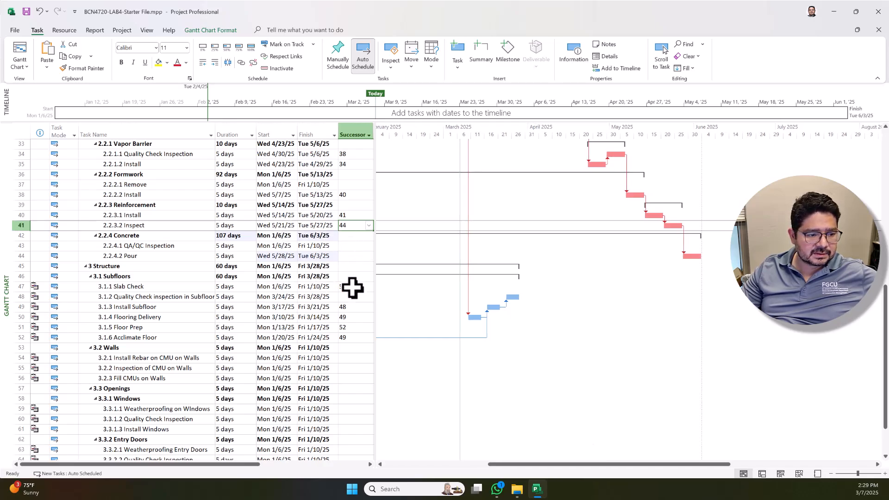
Make the Slab-on-Grade Formwork Remove (37) and Concrete QA/QC Inspection (43) tasks the successors of the Slab-on-Grade Concrete Pour task
{"action": "left_click", "coordinate": [359, 340]}
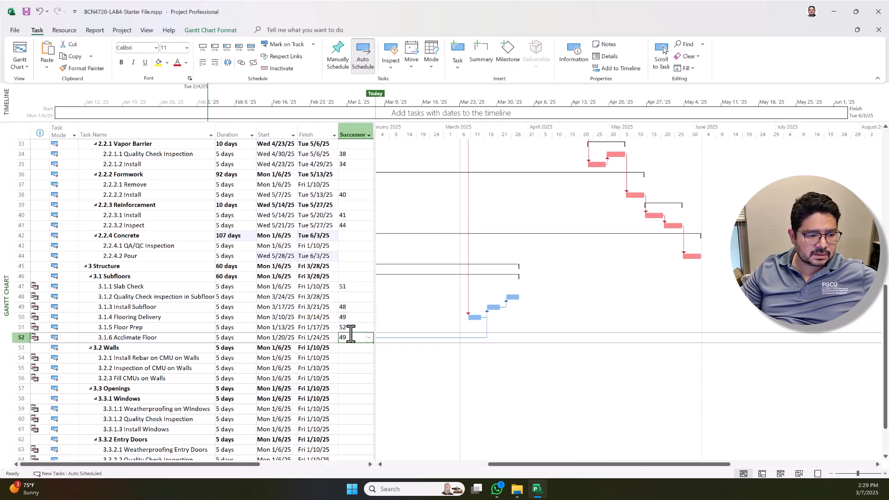
{"action": "left_click", "coordinate": [351, 254]}
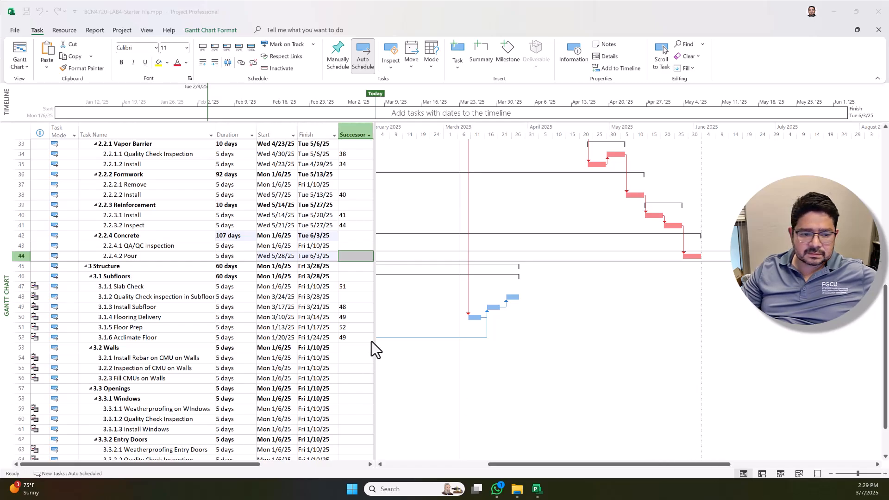
{"action": "left_click", "coordinate": [373, 260]}
{"action": "left_click", "coordinate": [370, 258]}
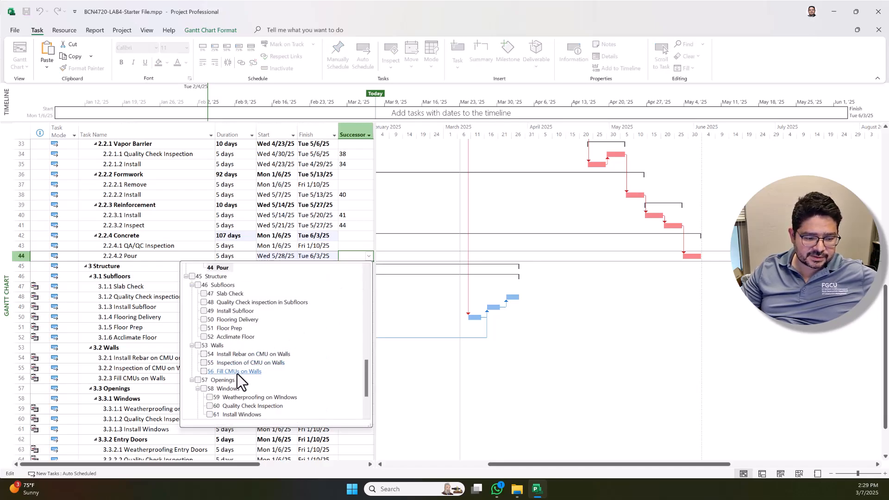
{"action": "scroll", "coordinate": [236, 321], "scroll_direction": "up", "scroll_amount": 2}
{"action": "left_click", "coordinate": [240, 312]}
{"action": "scroll", "coordinate": [249, 316], "scroll_direction": "up", "scroll_amount": 1}
{"action": "left_click", "coordinate": [215, 282]}
{"action": "left_click", "coordinate": [393, 373]}
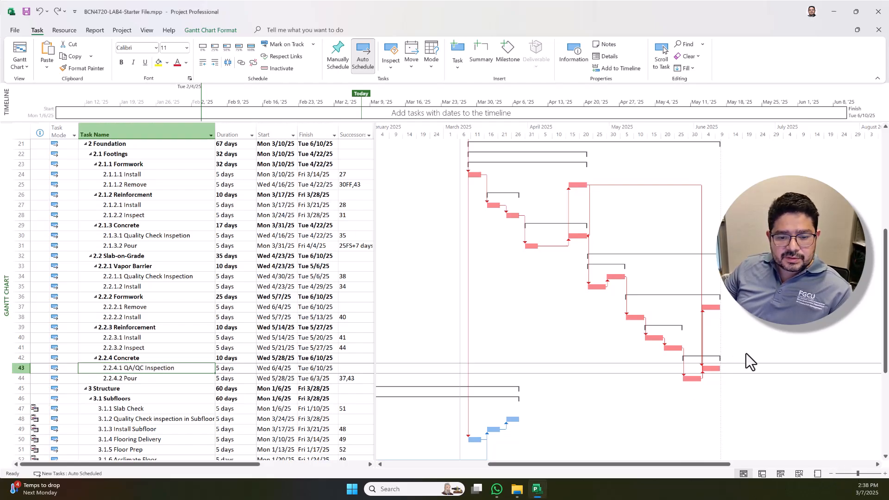
Make the Slab-on-Grade Concrete QA/QC Inspection task (43) the successor of the Slab-on-Grade Formwork Remove task
{"action": "left_click", "coordinate": [711, 307]}
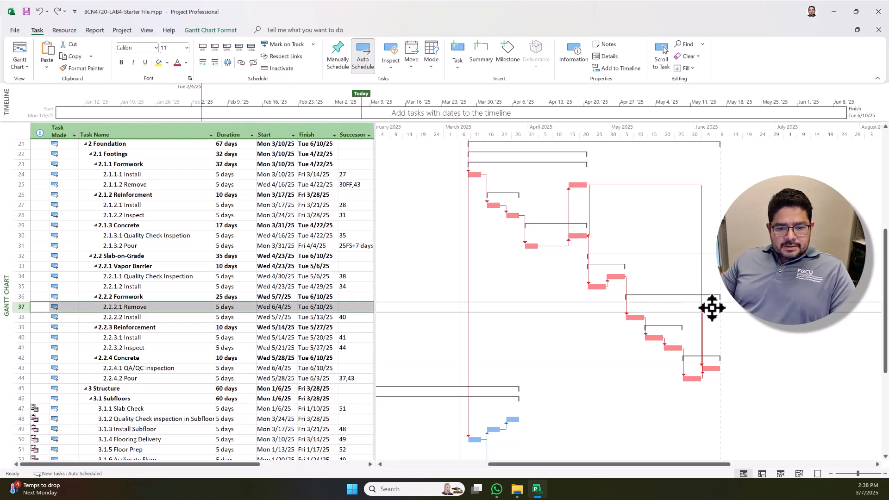
{"action": "left_click", "coordinate": [371, 308]}
{"action": "left_click", "coordinate": [370, 308]}
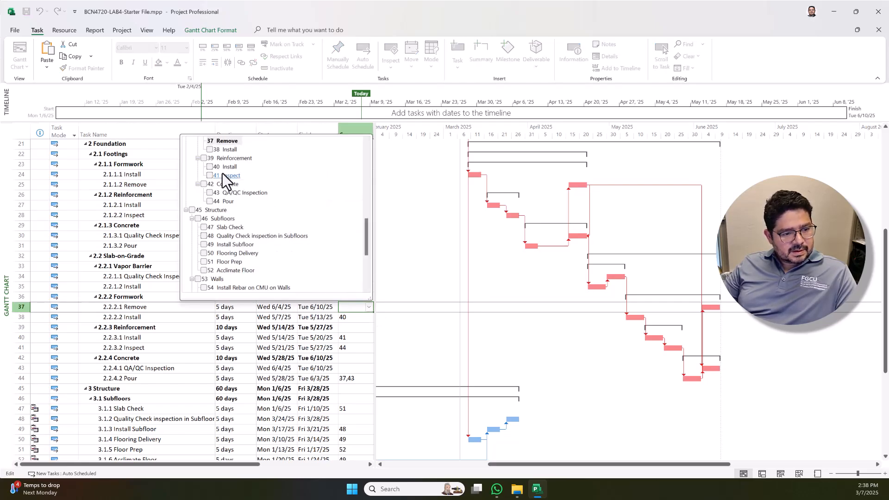
{"action": "left_click", "coordinate": [230, 193]}
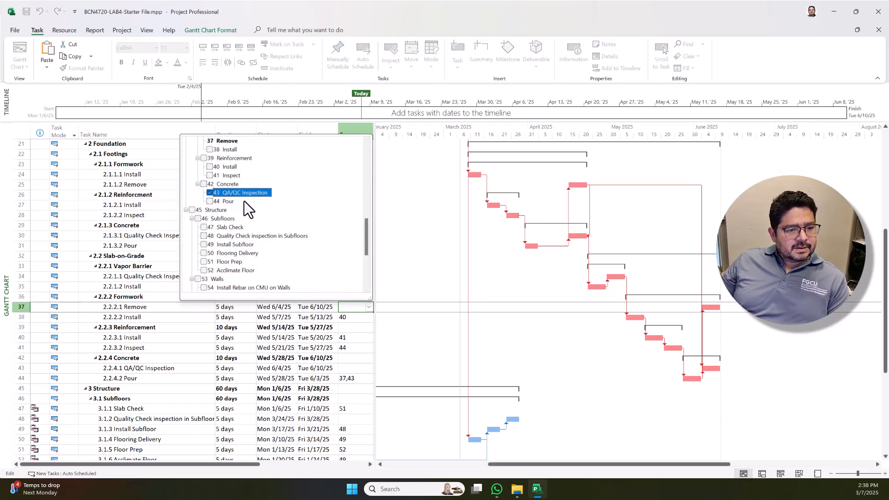
{"action": "left_click", "coordinate": [392, 265]}
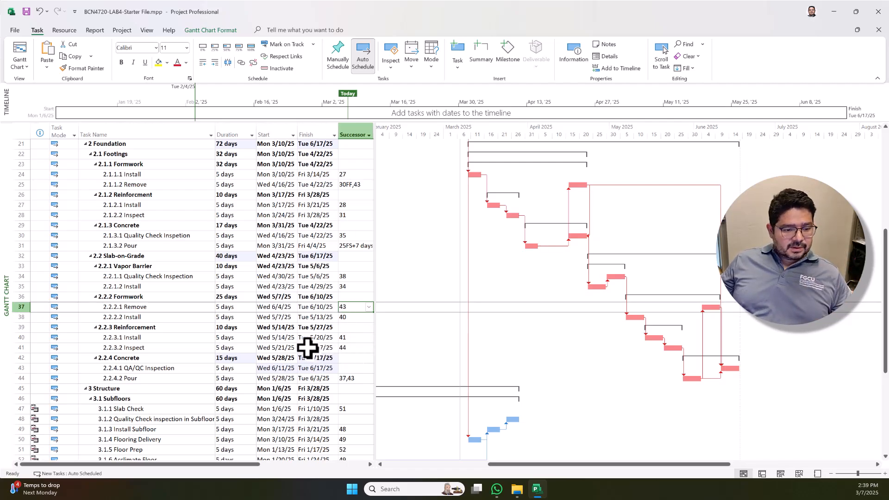
For the Slab-on-Grade QA/QC Inspection, delete predecessor 25 and set the link from predecessor 37 (Remove) to Finish-to-Finish (FF)
{"action": "double_click", "coordinate": [172, 369]}
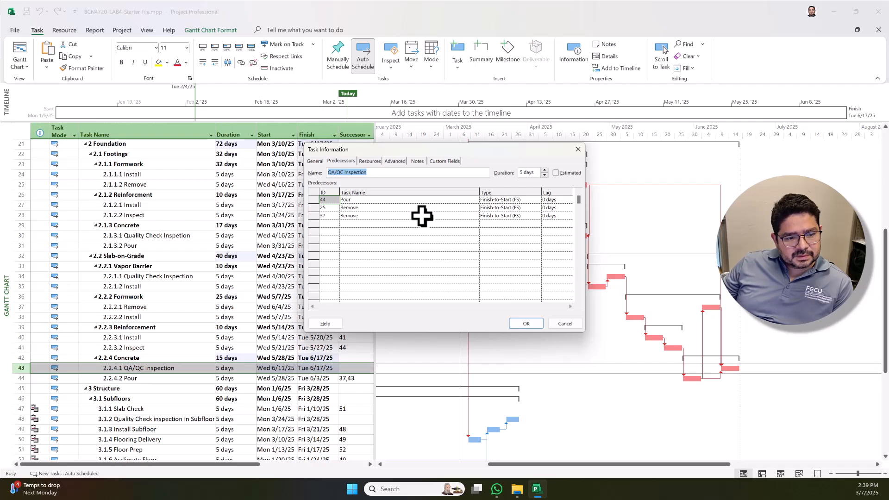
{"action": "left_click", "coordinate": [423, 208]}
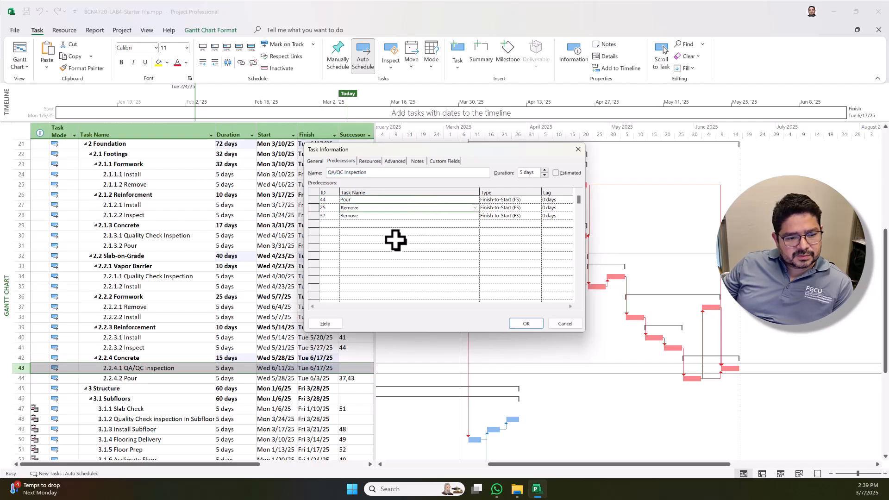
{"action": "key", "text": "Delete"}
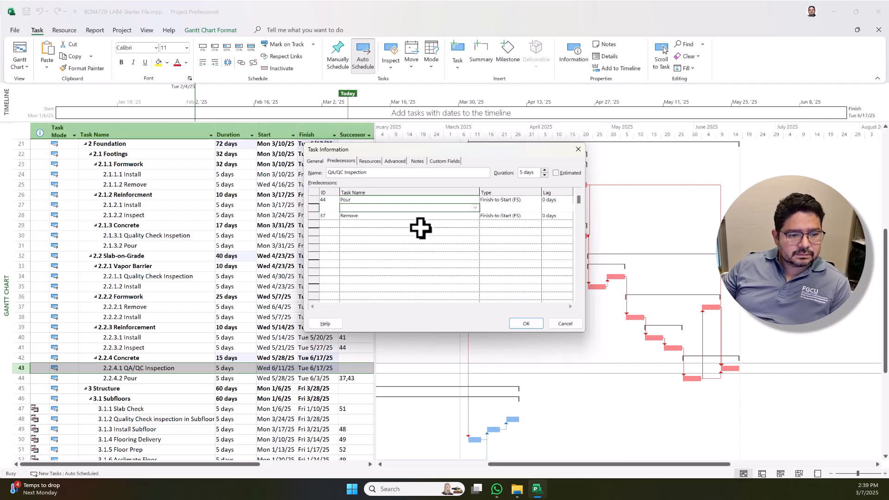
{"action": "left_click", "coordinate": [469, 224]}
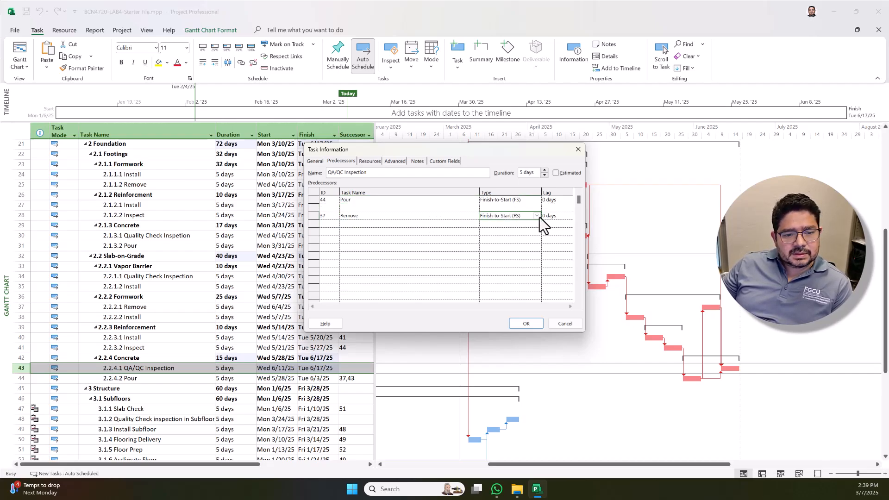
{"action": "left_click", "coordinate": [535, 216]}
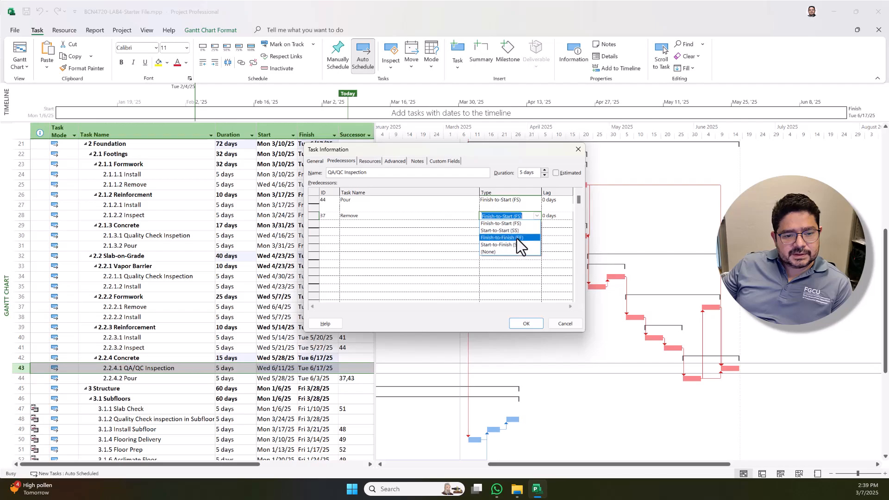
{"action": "left_click", "coordinate": [517, 238]}
{"action": "left_click", "coordinate": [530, 323]}
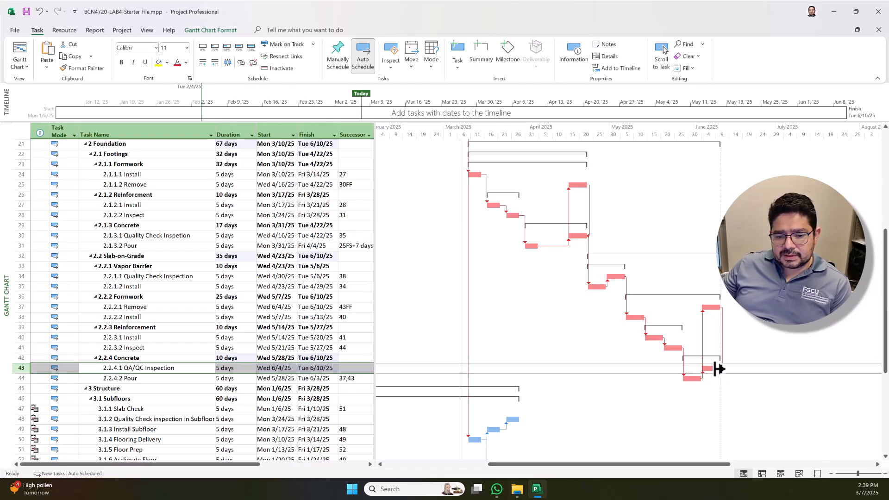
Make the Subfloors Slab Check task (47) the successor of the Slab-on-Grade Concrete QA/QC Inspection task
{"action": "scroll", "coordinate": [748, 363], "scroll_direction": "down", "scroll_amount": 5}
{"action": "scroll", "coordinate": [749, 363], "scroll_direction": "down", "scroll_amount": 1}
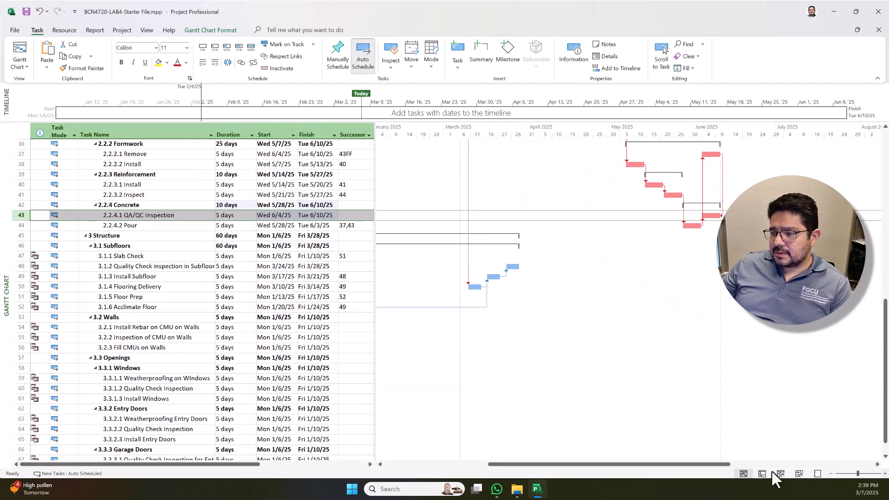
{"action": "left_click", "coordinate": [364, 216]}
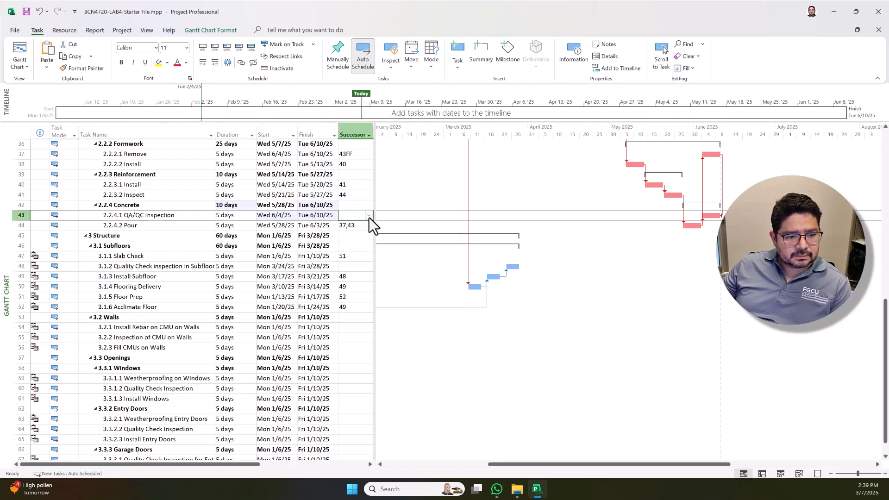
{"action": "left_click", "coordinate": [369, 216]}
{"action": "scroll", "coordinate": [241, 312], "scroll_direction": "down", "scroll_amount": 1}
{"action": "scroll", "coordinate": [240, 310], "scroll_direction": "up", "scroll_amount": 3}
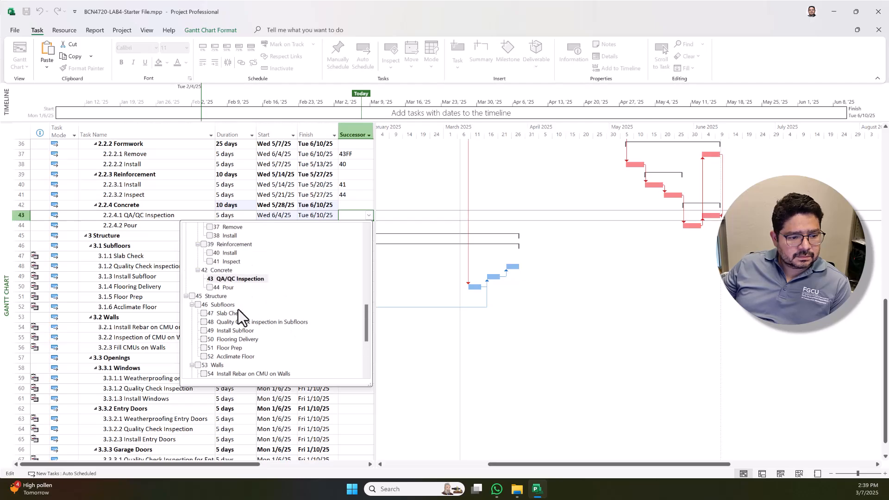
{"action": "left_click", "coordinate": [227, 315]}
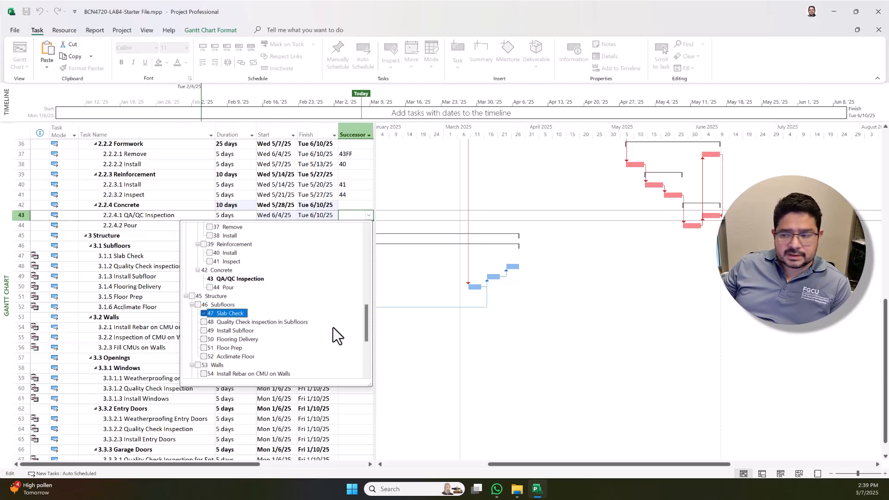
{"action": "left_click", "coordinate": [388, 350]}
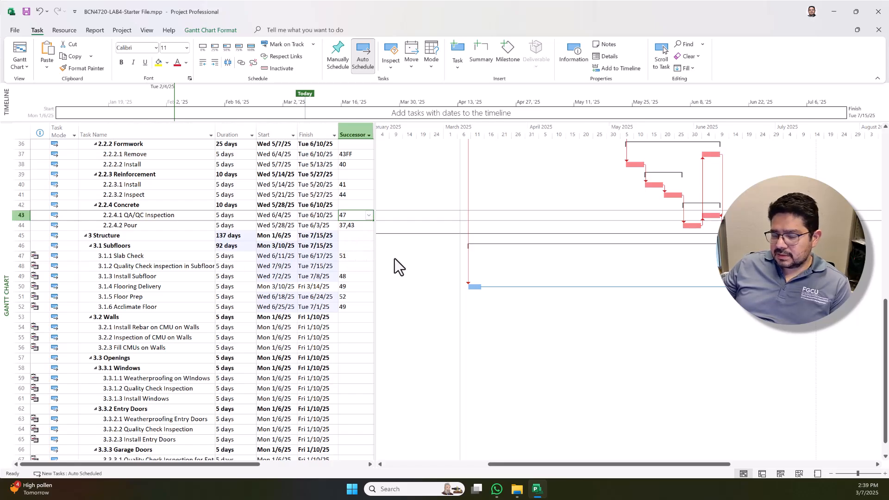
Review the task links and dates across the Structure, Foundation and site work sections of the schedule
{"action": "scroll", "coordinate": [719, 283], "scroll_direction": "down", "scroll_amount": 2}
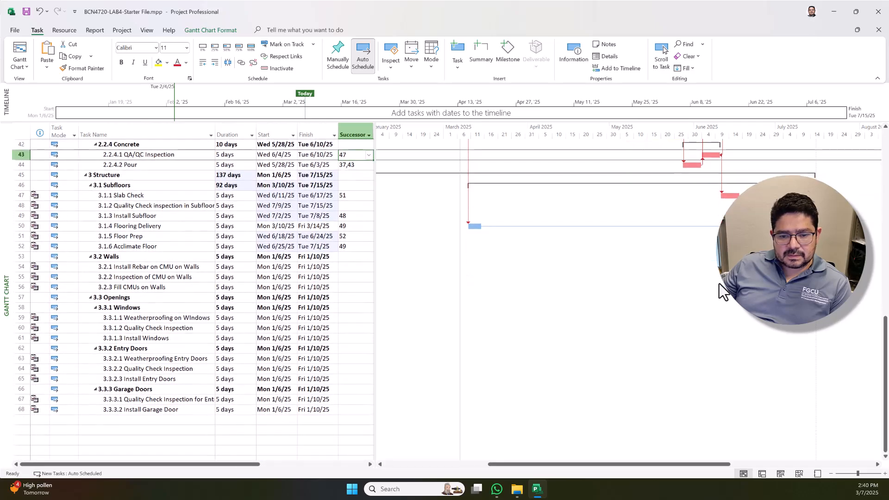
{"action": "scroll", "coordinate": [663, 278], "scroll_direction": "up", "scroll_amount": 2}
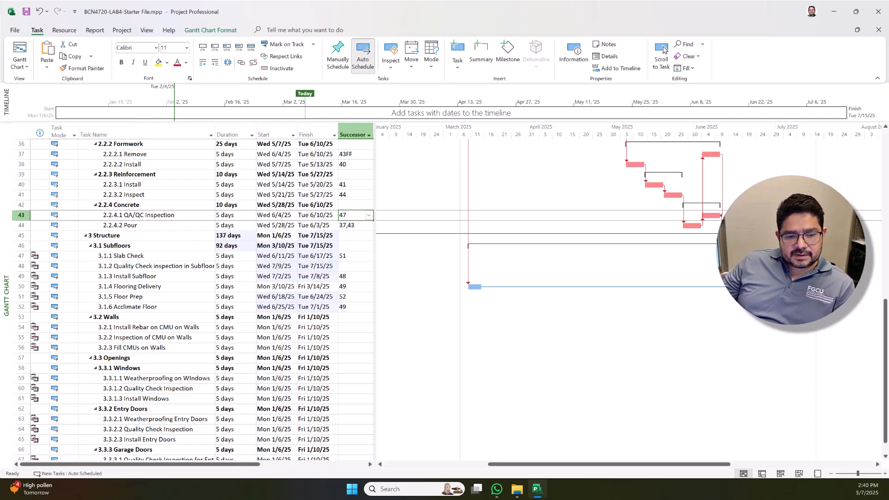
{"action": "scroll", "coordinate": [556, 301], "scroll_direction": "down", "scroll_amount": 5}
{"action": "scroll", "coordinate": [555, 301], "scroll_direction": "up", "scroll_amount": 5}
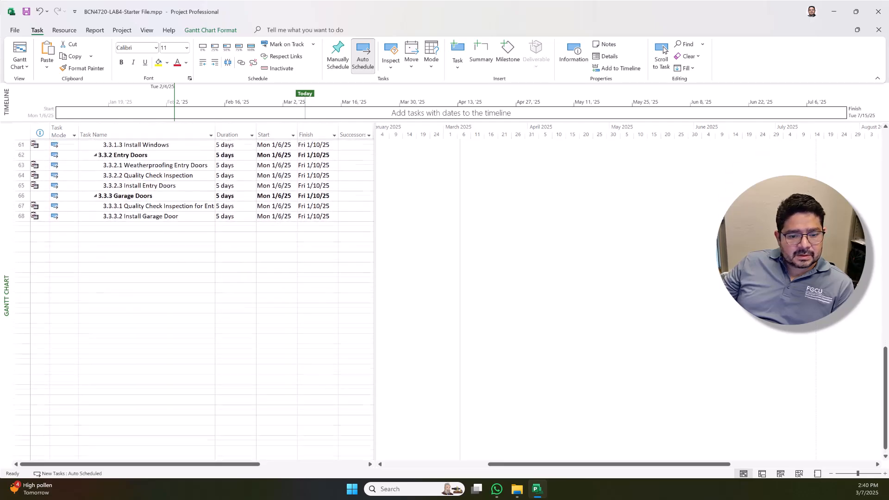
{"action": "scroll", "coordinate": [873, 314], "scroll_direction": "up", "scroll_amount": 6}
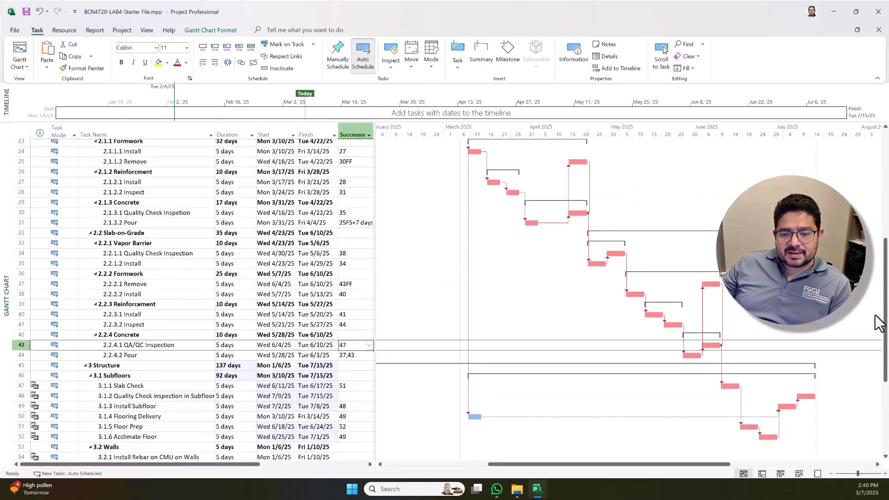
{"action": "scroll", "coordinate": [852, 141], "scroll_direction": "up", "scroll_amount": 5}
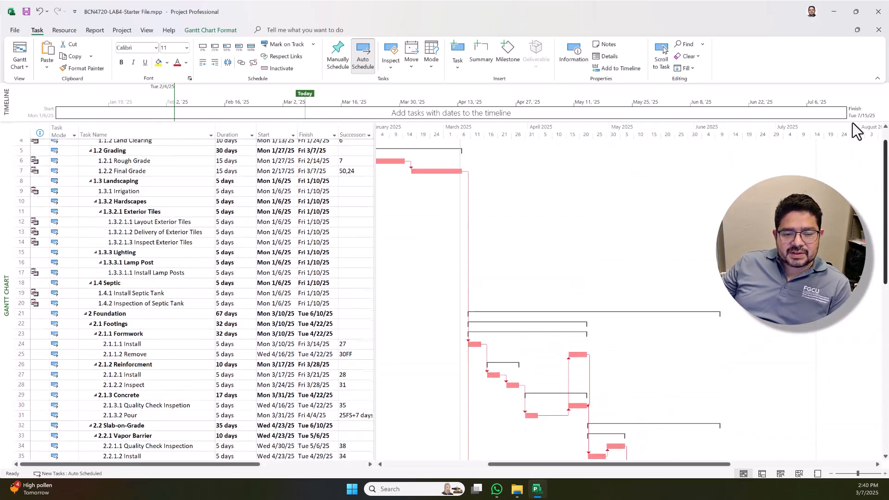
Review the bars and task links on the Gantt chart from Site Work through Foundation to the Subfloors tasks
{"action": "left_click_drag", "start_coordinate": [644, 462], "coordinate": [494, 465]}
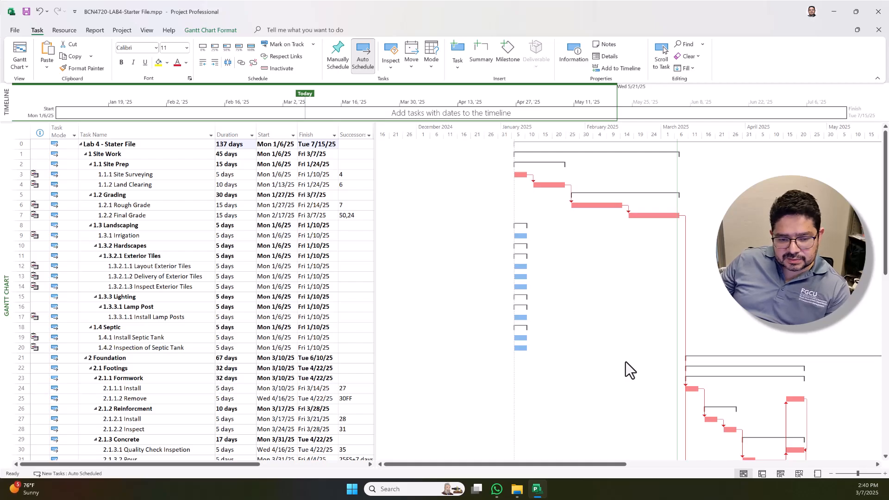
{"action": "scroll", "coordinate": [625, 361], "scroll_direction": "down", "scroll_amount": 2}
{"action": "scroll", "coordinate": [624, 357], "scroll_direction": "up", "scroll_amount": 2}
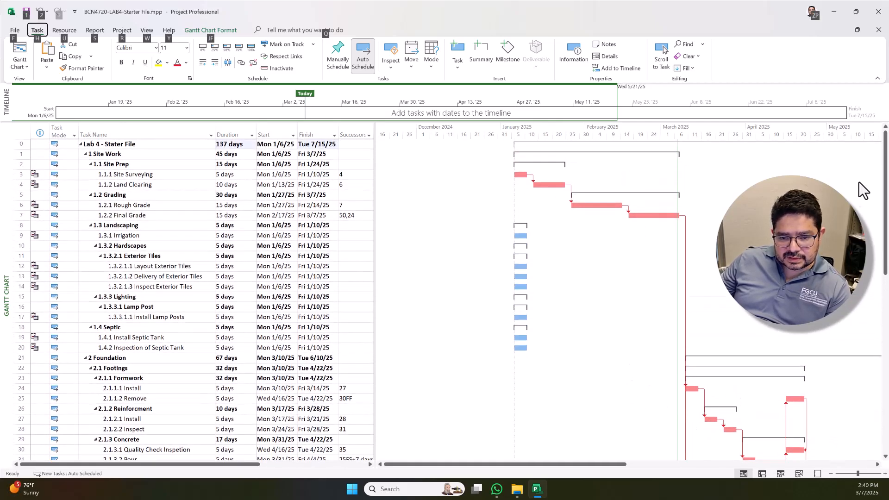
{"action": "scroll", "coordinate": [880, 201], "scroll_direction": "down", "scroll_amount": 3}
{"action": "scroll", "coordinate": [882, 206], "scroll_direction": "down", "scroll_amount": 4}
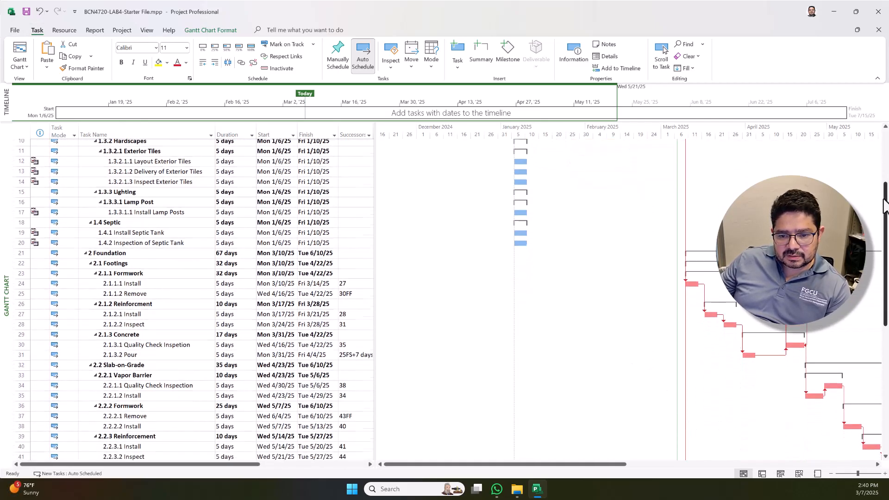
{"action": "left_click_drag", "start_coordinate": [566, 466], "coordinate": [677, 462]}
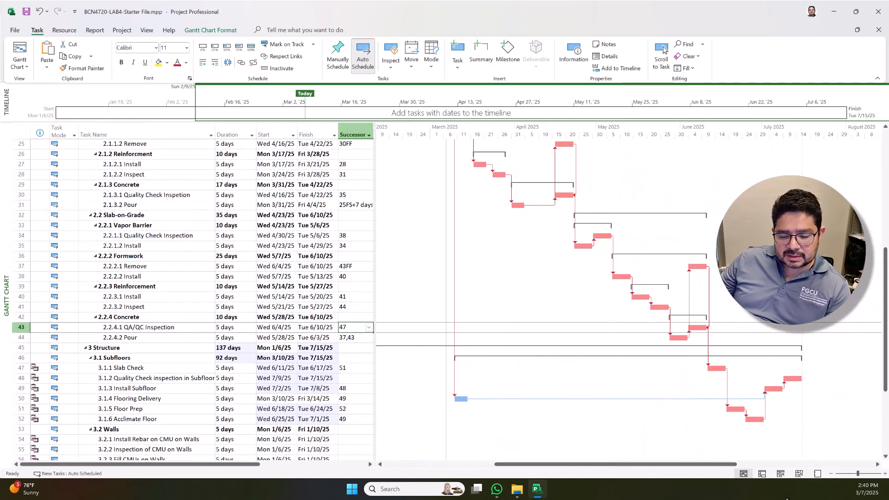
{"action": "left_click_drag", "start_coordinate": [857, 472], "coordinate": [855, 472]}
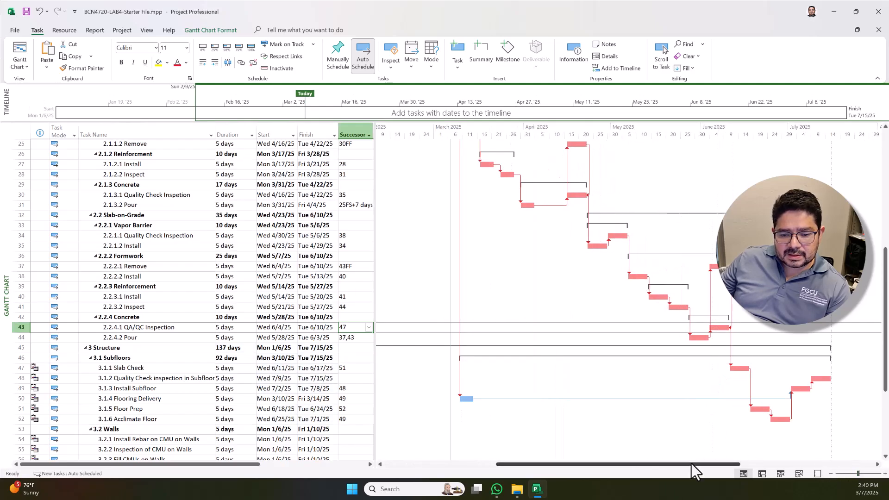
{"action": "scroll", "coordinate": [695, 431], "scroll_direction": "up", "scroll_amount": 1}
{"action": "scroll", "coordinate": [694, 416], "scroll_direction": "up", "scroll_amount": 8}
{"action": "scroll", "coordinate": [692, 416], "scroll_direction": "down", "scroll_amount": 5}
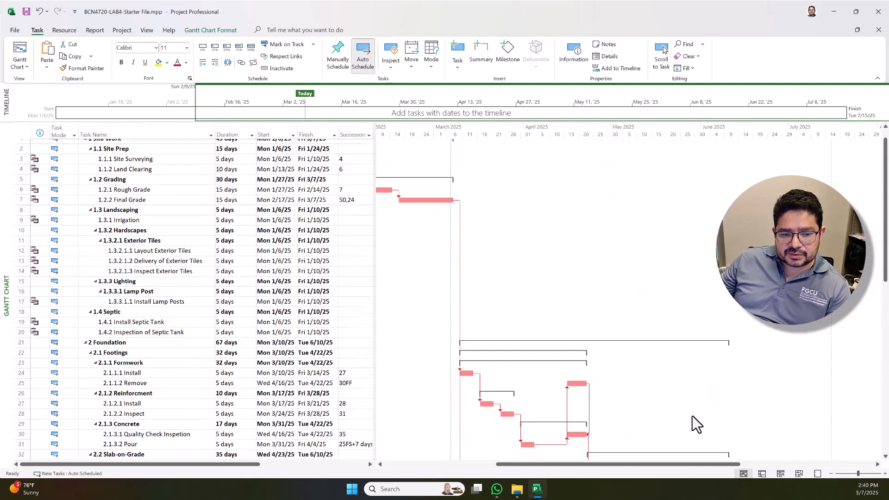
Zoom the Gantt chart out to a quarterly timescale and review the linked sequence across Site Work, Foundation and Structure
{"action": "left_click", "coordinate": [829, 472]}
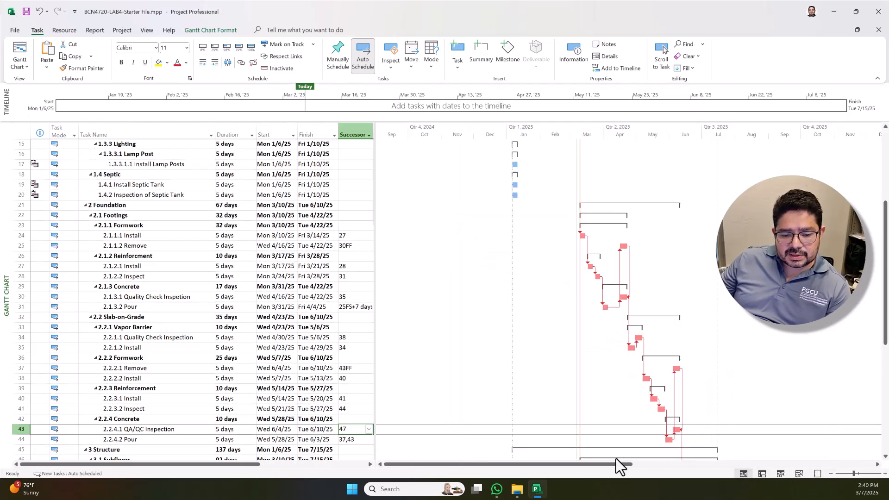
{"action": "scroll", "coordinate": [640, 445], "scroll_direction": "up", "scroll_amount": 5}
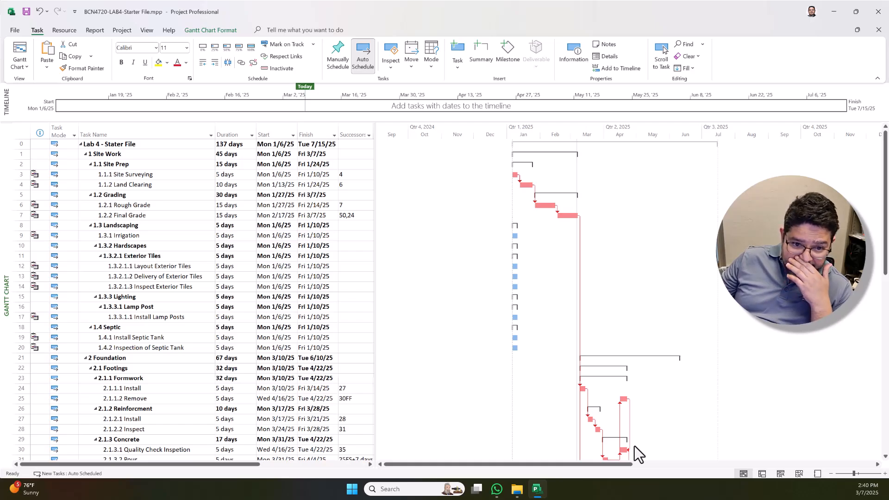
{"action": "scroll", "coordinate": [632, 421], "scroll_direction": "down", "scroll_amount": 6}
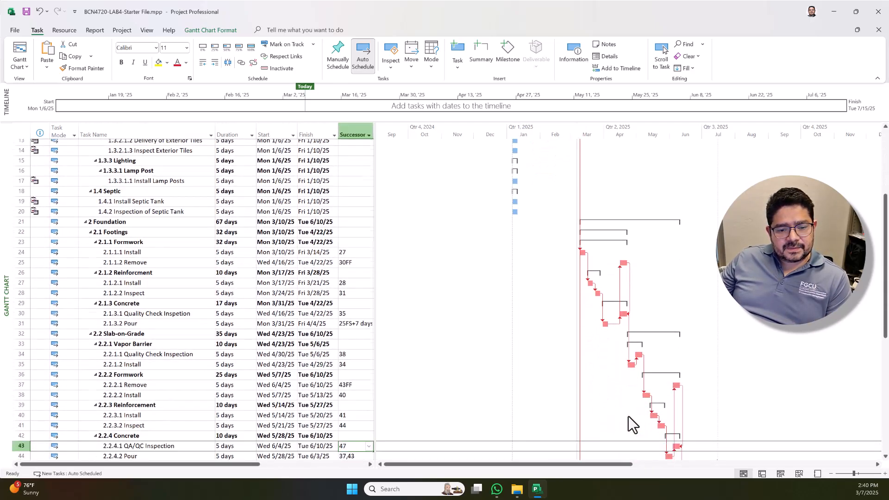
{"action": "scroll", "coordinate": [628, 415], "scroll_direction": "down", "scroll_amount": 4}
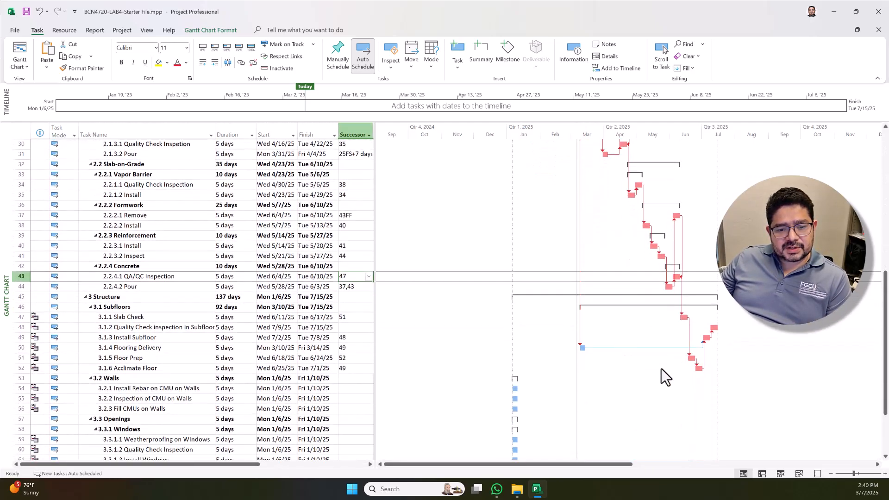
{"action": "scroll", "coordinate": [656, 363], "scroll_direction": "up", "scroll_amount": 3}
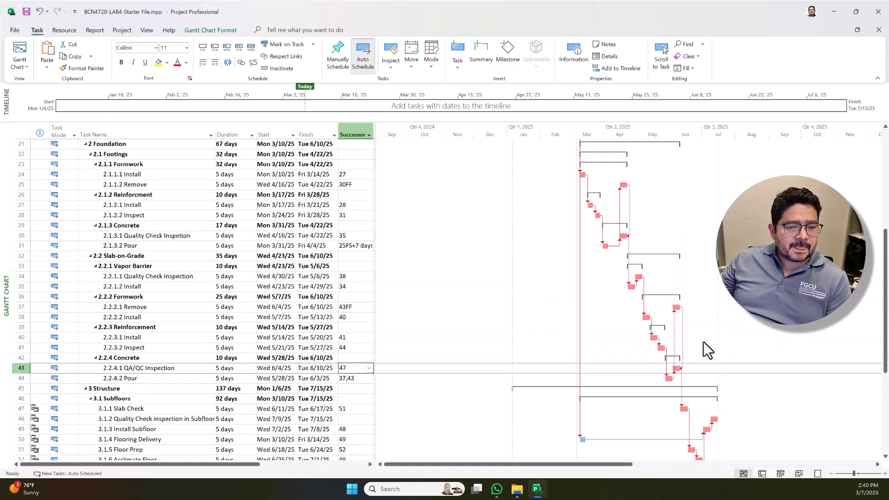
{"action": "scroll", "coordinate": [619, 329], "scroll_direction": "up", "scroll_amount": 7}
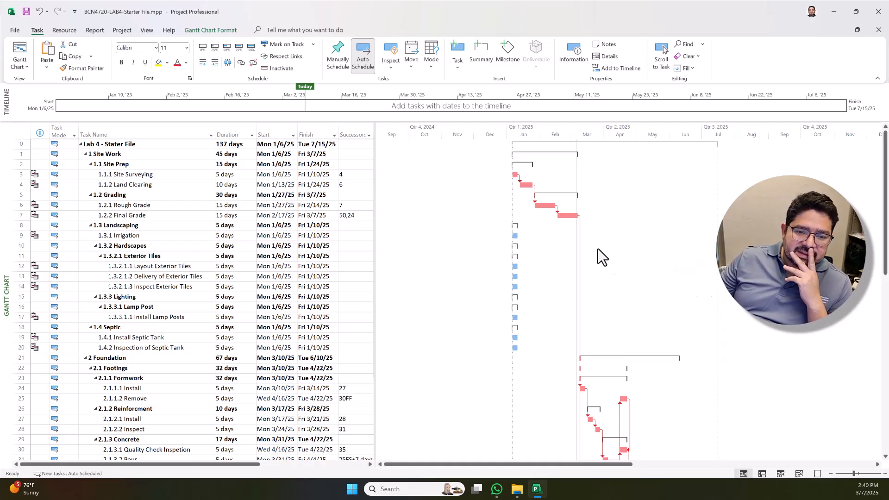
{"action": "scroll", "coordinate": [678, 245], "scroll_direction": "down", "scroll_amount": 6}
{"action": "scroll", "coordinate": [675, 241], "scroll_direction": "down", "scroll_amount": 5}
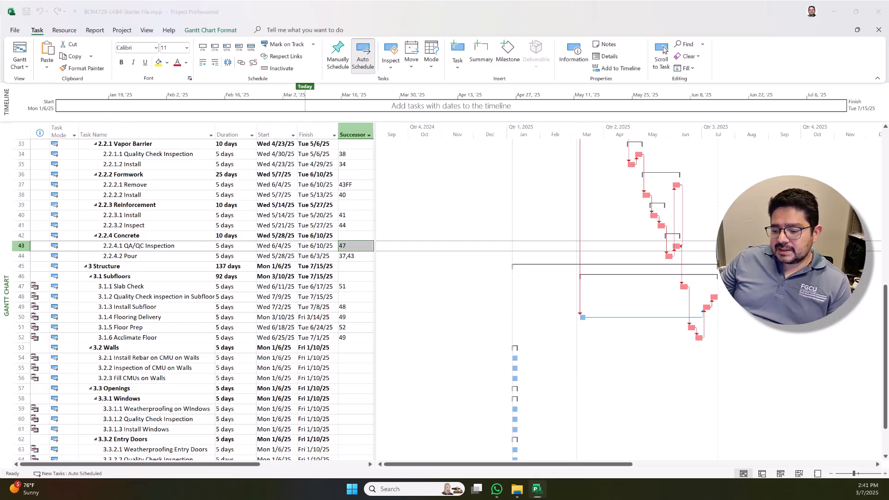
Read the Problem 2 duration requirement in Worksheet_Lab 4-5.pdf and check it against the project summary task's duration in Microsoft Project
{"action": "left_click_drag", "start_coordinate": [402, 316], "coordinate": [379, 0]}
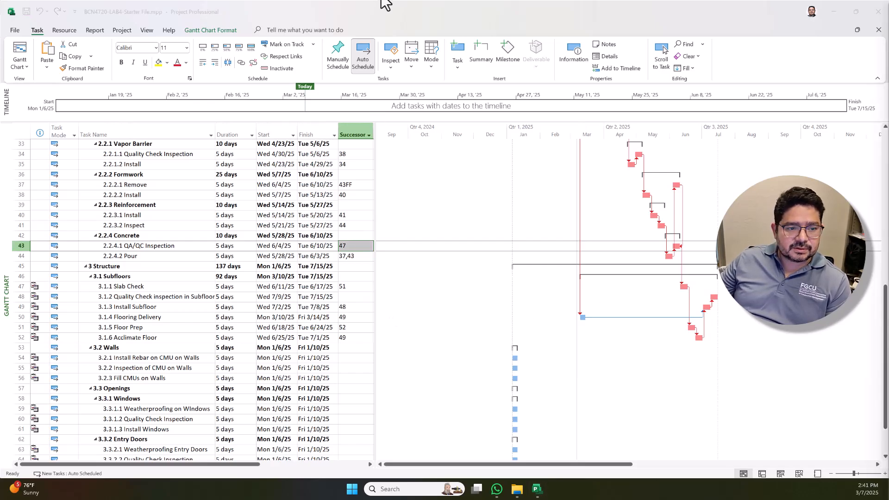
{"action": "scroll", "coordinate": [482, 202], "scroll_direction": "down", "scroll_amount": 4}
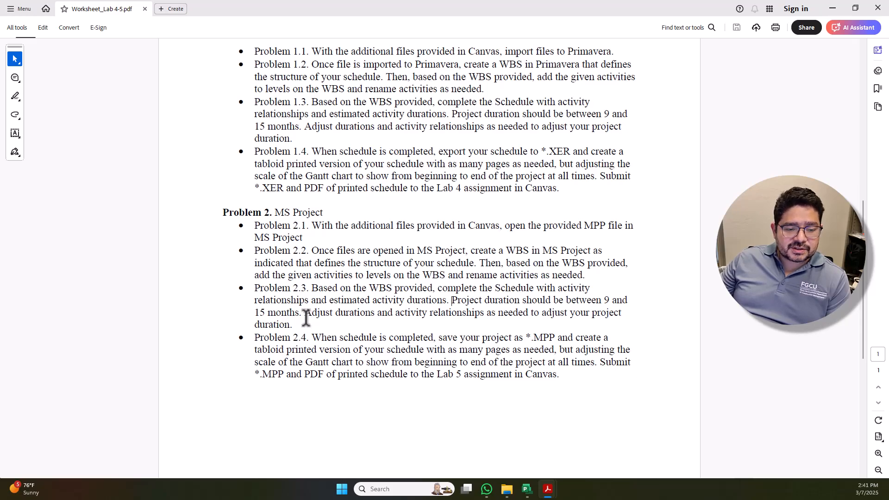
{"action": "left_click", "coordinate": [527, 489]}
{"action": "scroll", "coordinate": [467, 260], "scroll_direction": "up", "scroll_amount": 4}
{"action": "scroll", "coordinate": [458, 271], "scroll_direction": "up", "scroll_amount": 8}
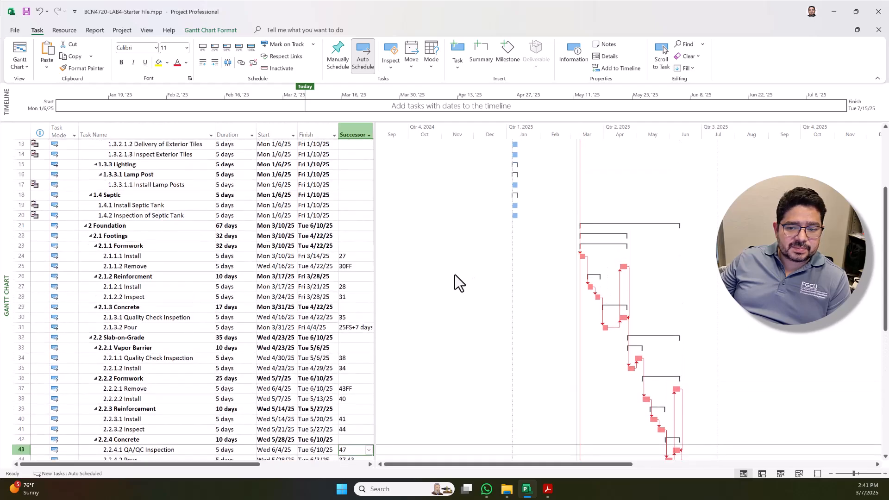
{"action": "left_click", "coordinate": [101, 144]}
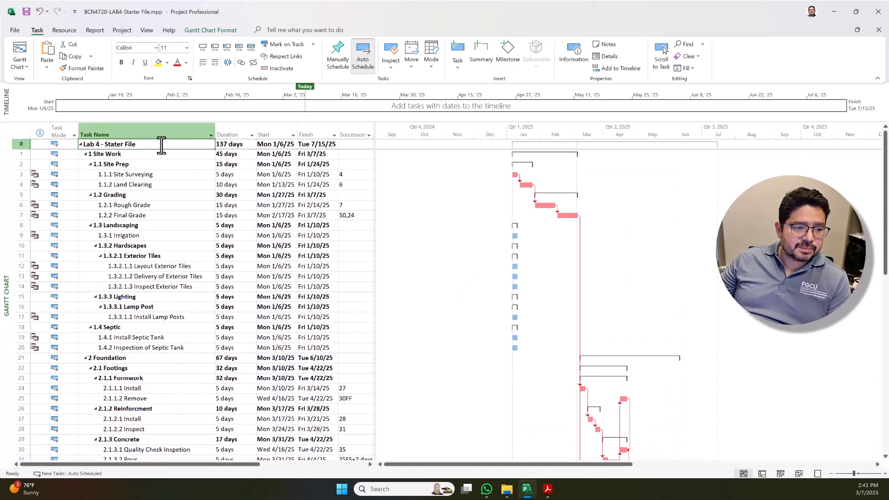
{"action": "left_click", "coordinate": [230, 144]}
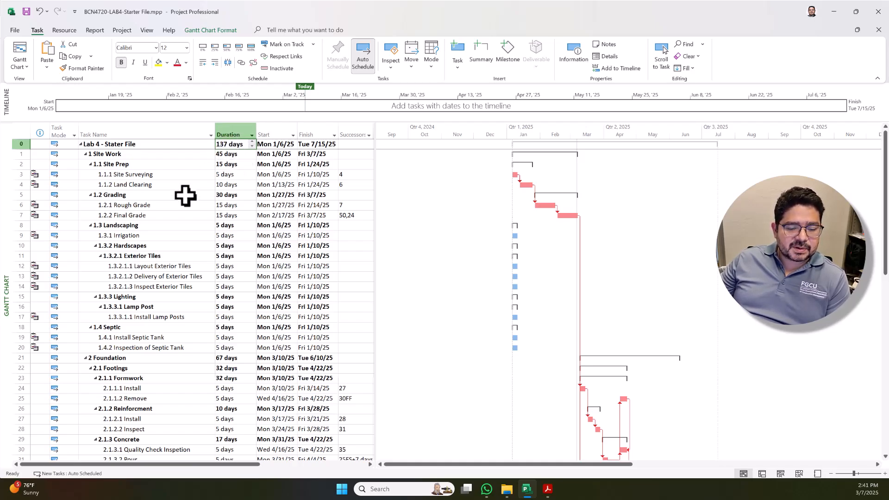
Switch to the worksheet PDF, read the Problem 2.4 saving and submission requirements, and return to Microsoft Project
{"action": "key", "text": "alt+Tab"}
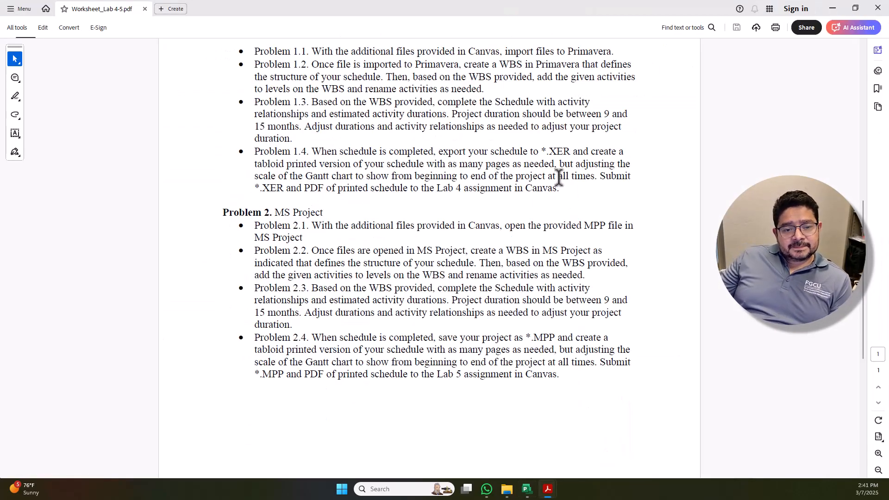
{"action": "scroll", "coordinate": [440, 285], "scroll_direction": "down", "scroll_amount": 3}
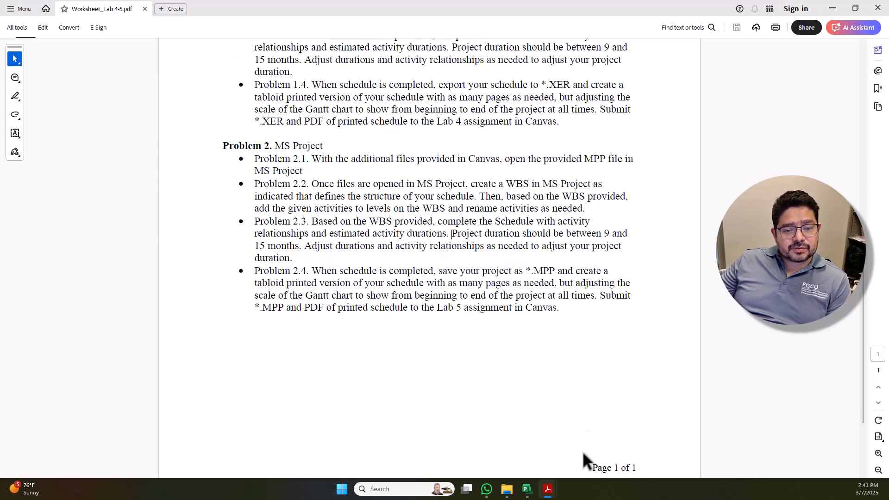
{"action": "left_click", "coordinate": [528, 489]}
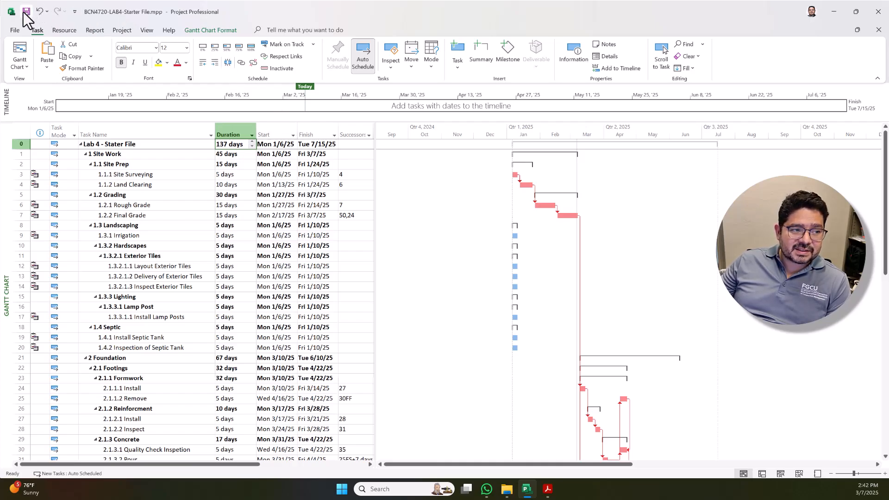
Start saving a copy of the project and set its destination to the Recordings folder, using the path copied from File Explorer
{"action": "left_click", "coordinate": [14, 29]}
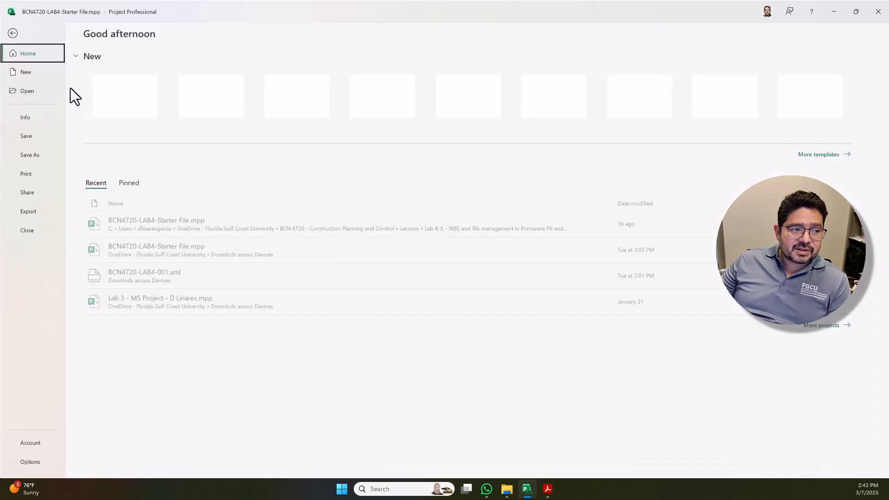
{"action": "left_click", "coordinate": [38, 159]}
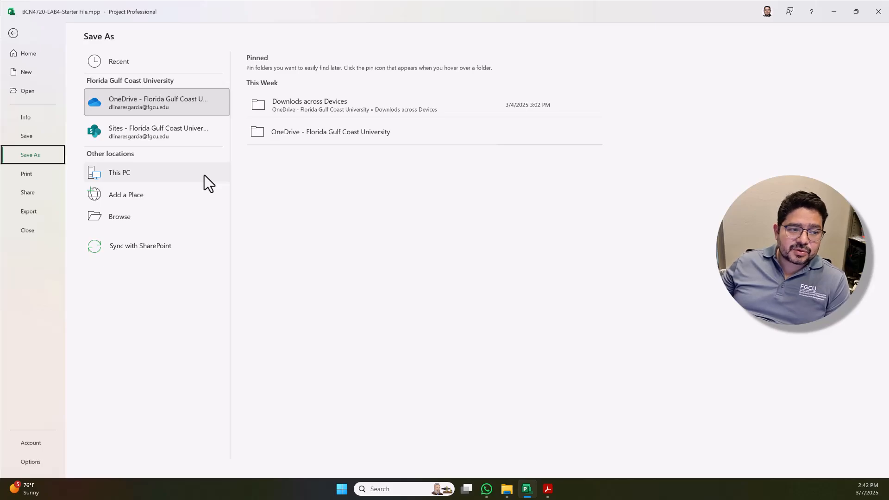
{"action": "left_click", "coordinate": [144, 220]}
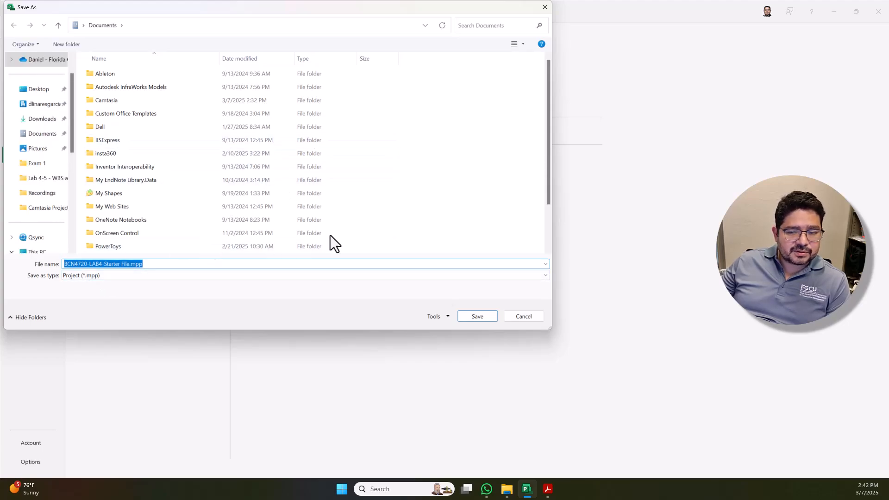
{"action": "left_click", "coordinate": [507, 489]}
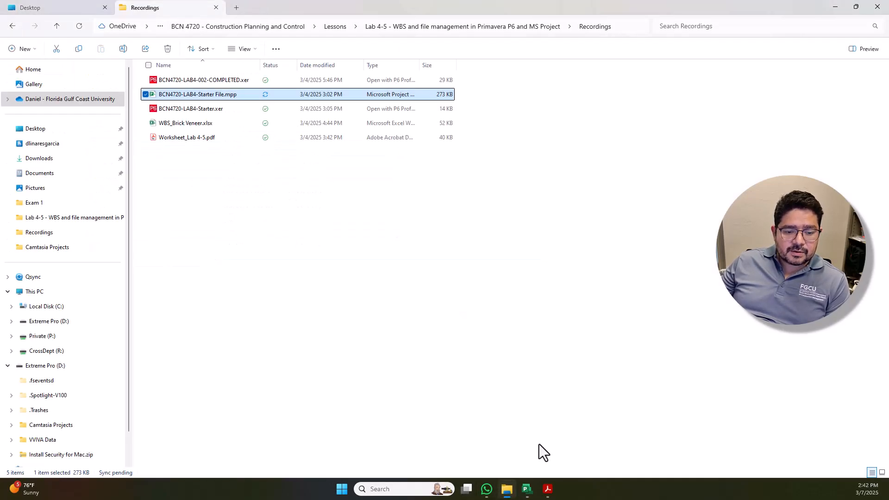
{"action": "left_click", "coordinate": [623, 29]}
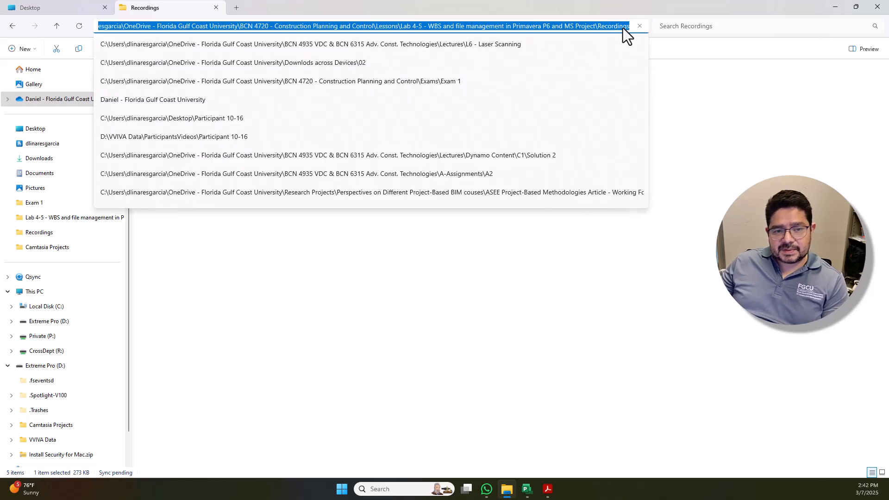
{"action": "key", "text": "Escape"}
{"action": "key", "text": "alt+Tab"}
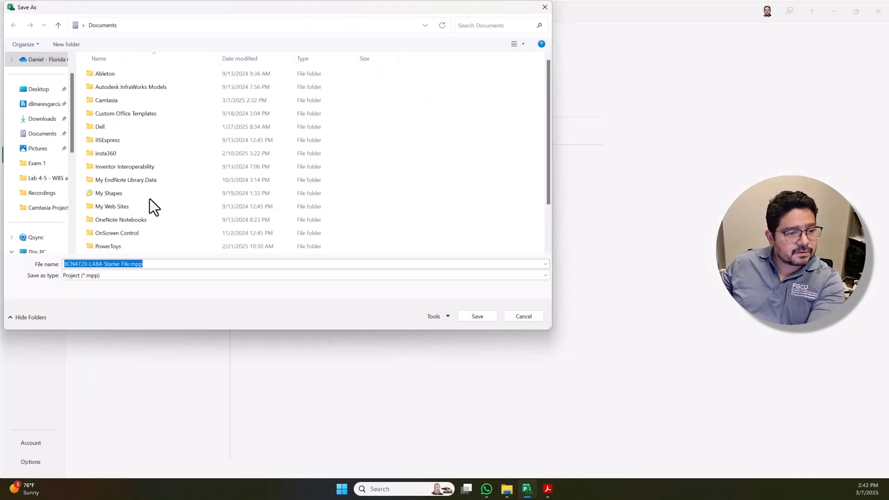
{"action": "left_click", "coordinate": [141, 19]}
{"action": "key", "text": "ctrl+v"}
{"action": "key", "text": "ctrl+a"}
{"action": "key", "text": "Return"}
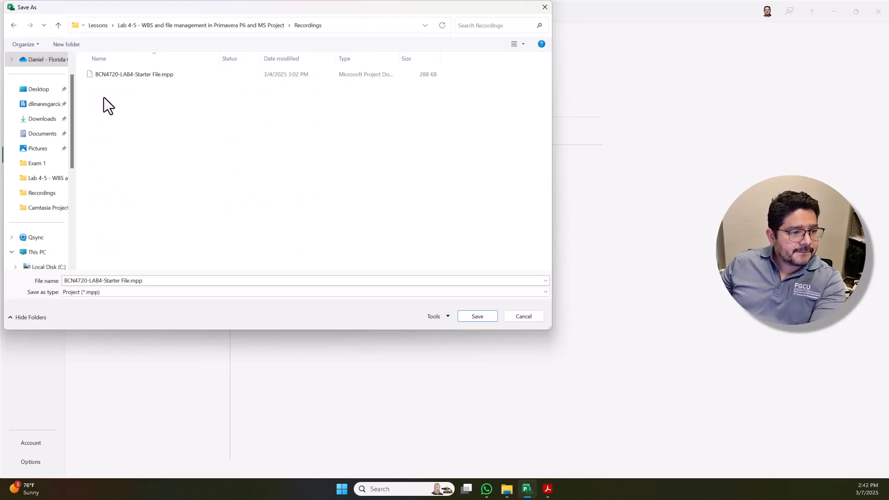
Name the copy BCN4720-LAB4-Completed.mpp and save it in the Recordings folder
{"action": "left_click", "coordinate": [151, 77]}
{"action": "left_click", "coordinate": [110, 281]}
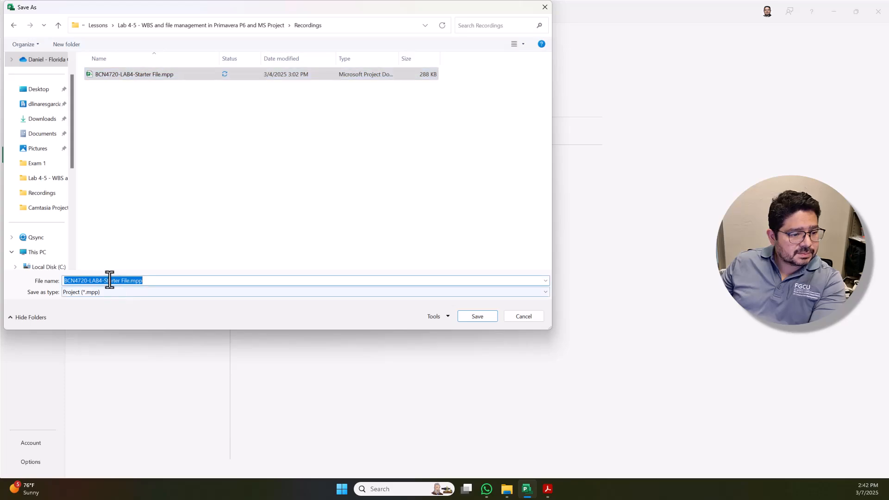
{"action": "left_click", "coordinate": [111, 281]}
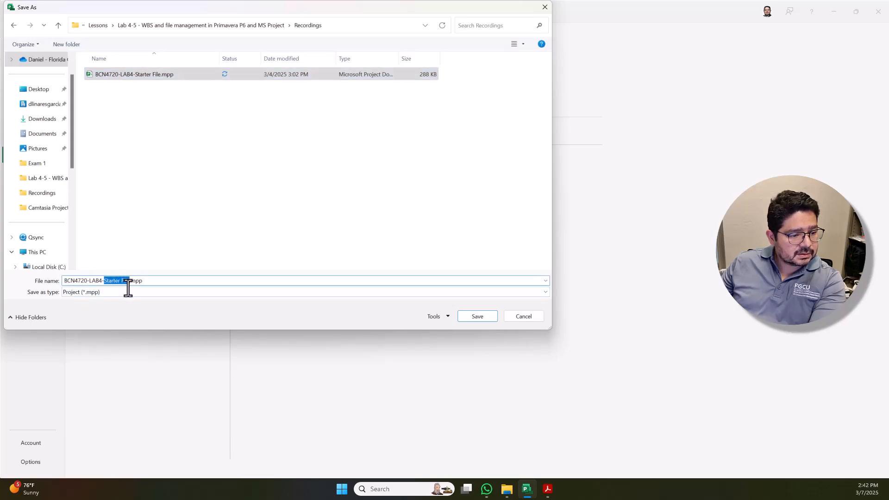
{"action": "type", "text": "Completed"}
{"action": "key", "text": "ctrl+a"}
{"action": "key", "text": "alt+Tab"}
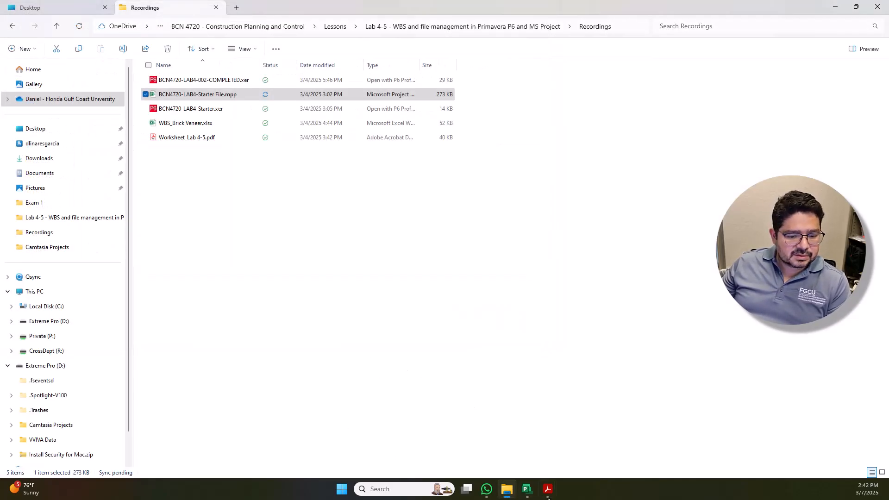
{"action": "left_click", "coordinate": [527, 489]}
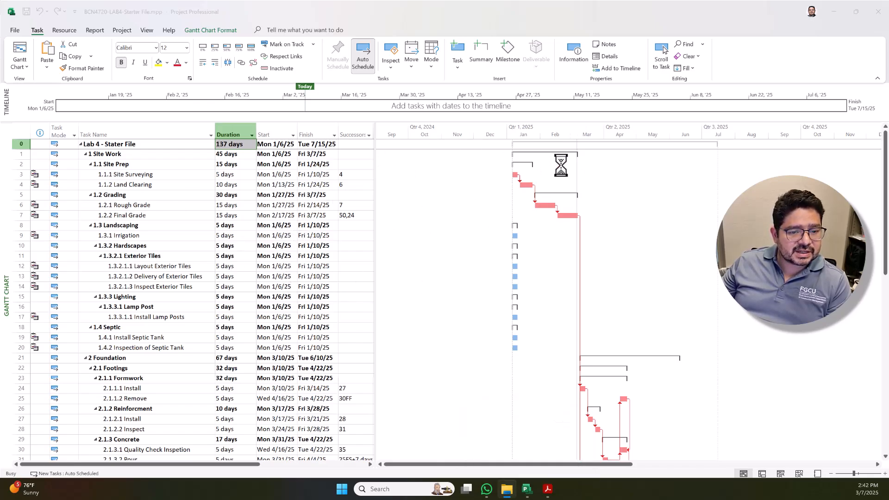
Switch to File Explorer and check the saved project in the Recordings folder, widening the Name column
{"action": "mouse_move", "coordinate": [508, 493]}
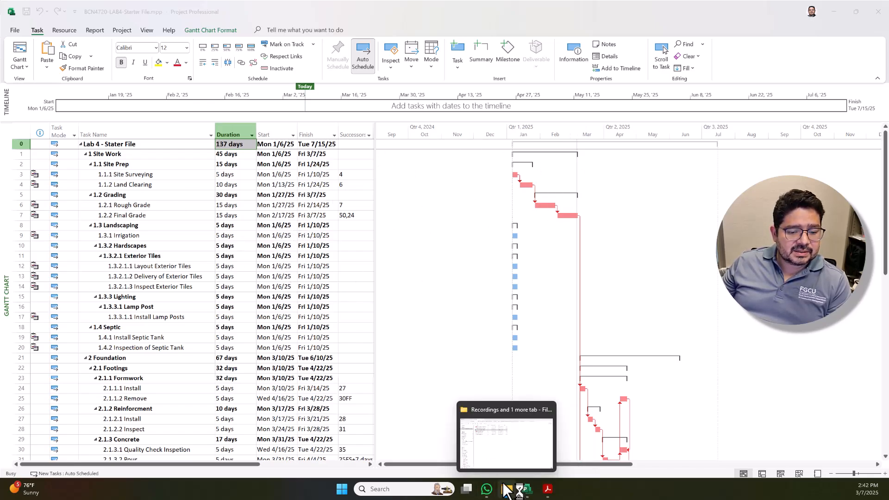
{"action": "left_click", "coordinate": [504, 455]}
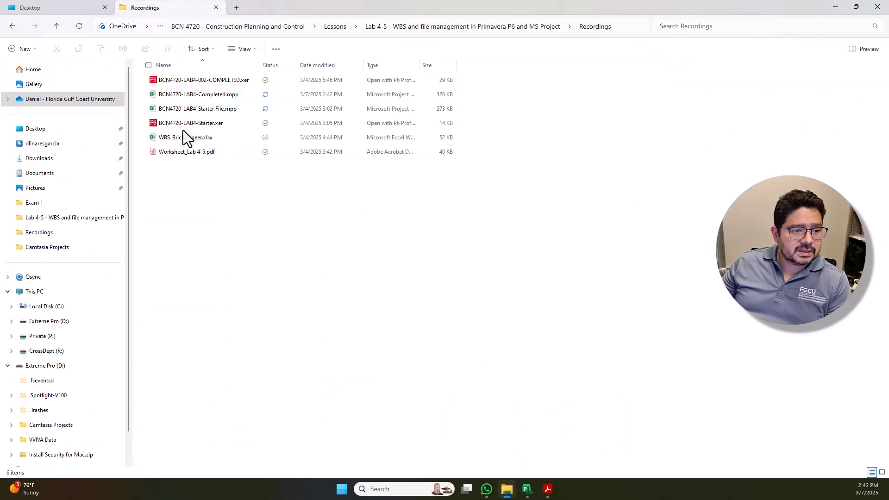
{"action": "left_click_drag", "start_coordinate": [262, 68], "coordinate": [306, 67]}
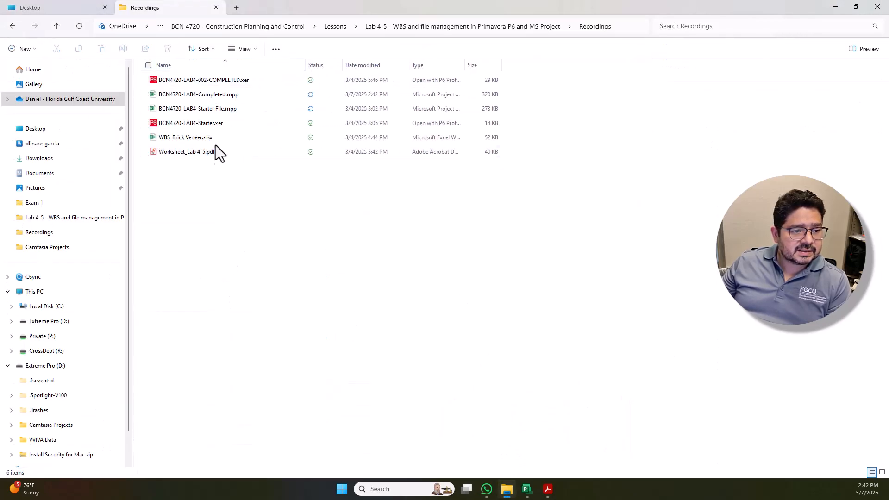
Select BCN4720-LAB4-Completed.mpp in the Recordings folder, and switch to Microsoft Project to look over the schedule's foundation and structure tasks
{"action": "left_click", "coordinate": [221, 94]}
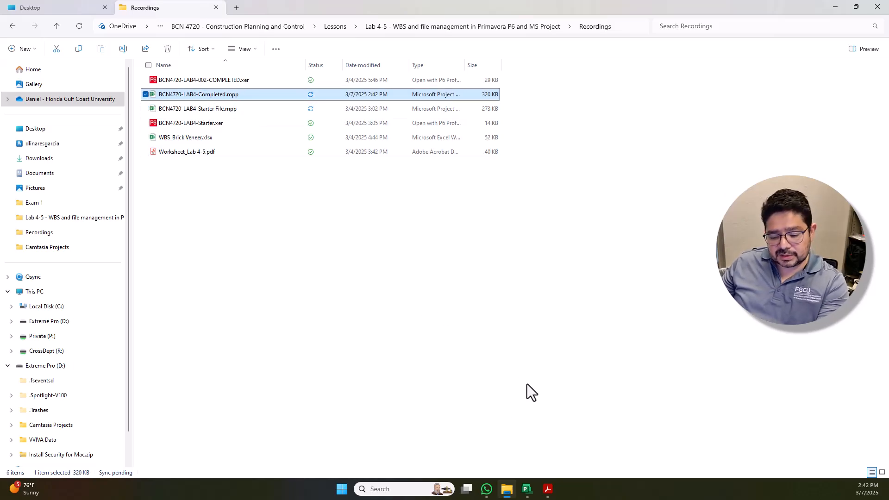
{"action": "key", "text": "alt+Tab"}
{"action": "scroll", "coordinate": [256, 262], "scroll_direction": "down", "scroll_amount": 1}
{"action": "scroll", "coordinate": [256, 262], "scroll_direction": "down", "scroll_amount": 8}
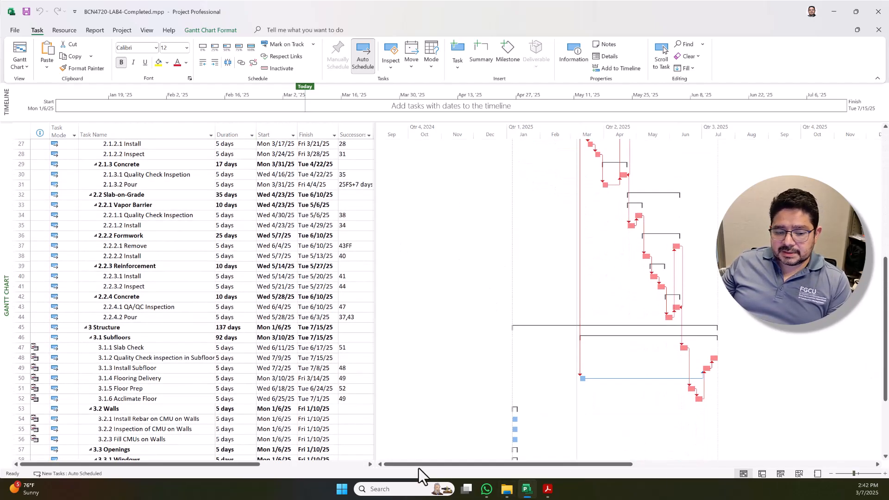
Switch to the worksheet PDF, reread the Problem 2 MS Project requirements, and close the PDF
{"action": "left_click", "coordinate": [548, 489]}
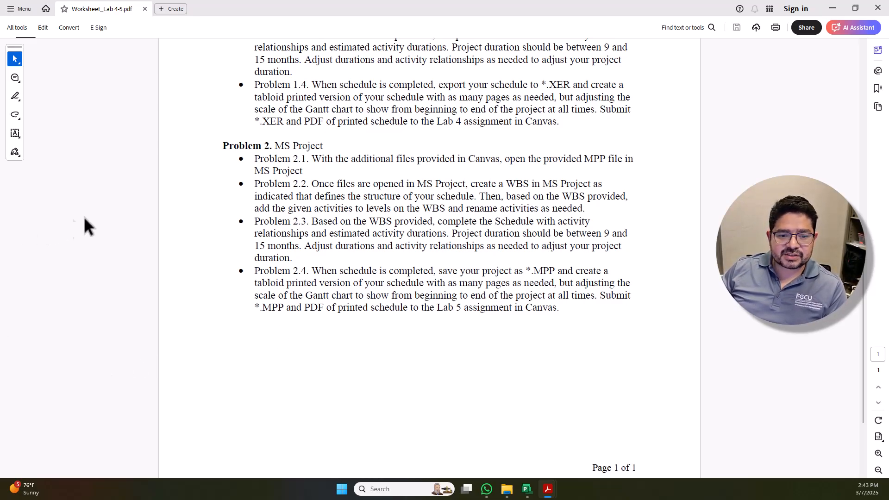
{"action": "scroll", "coordinate": [448, 274], "scroll_direction": "down", "scroll_amount": 1}
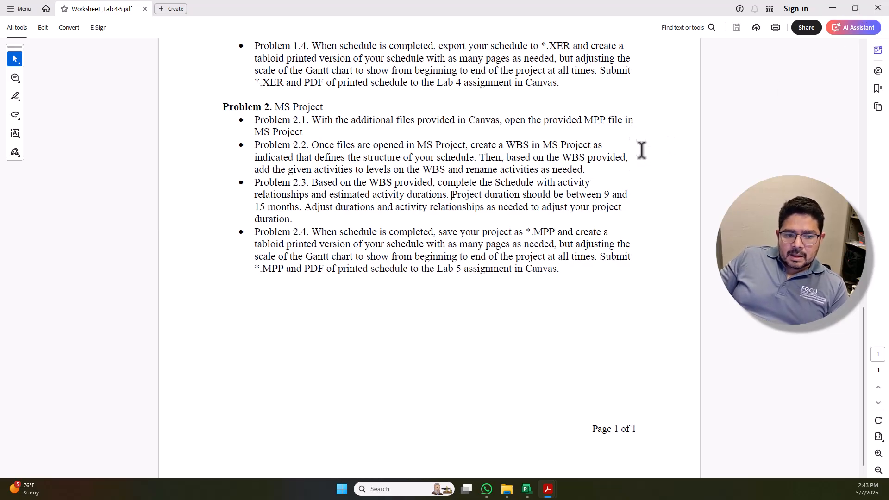
{"action": "scroll", "coordinate": [642, 148], "scroll_direction": "up", "scroll_amount": 2}
{"action": "scroll", "coordinate": [642, 148], "scroll_direction": "down", "scroll_amount": 2}
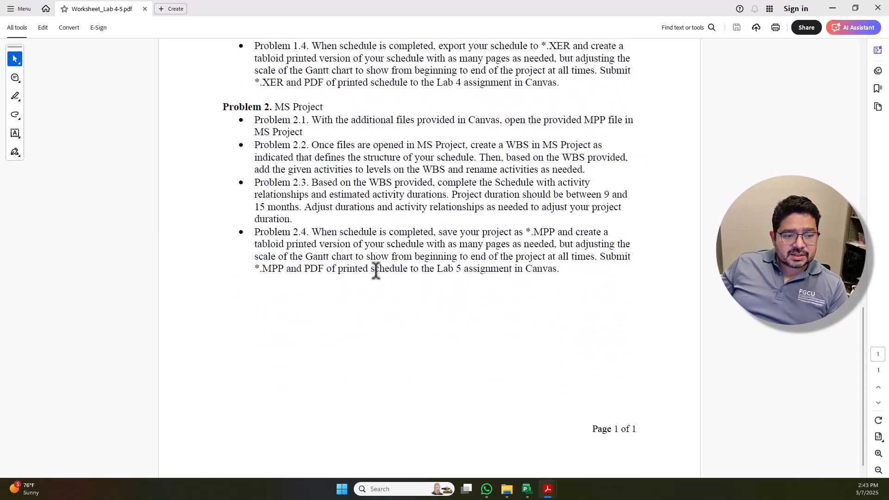
{"action": "left_click", "coordinate": [878, 8]}
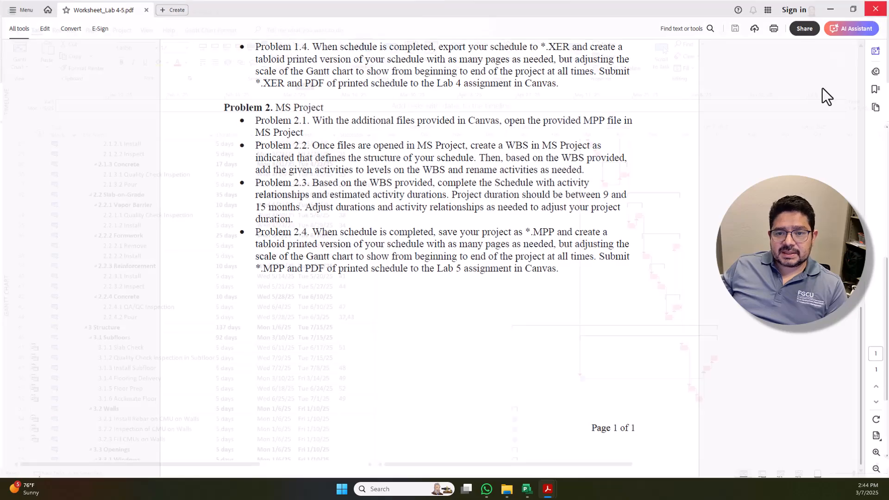
Review the completed schedule in Microsoft Project from the project summary task down to the final Garage Doors task
{"action": "scroll", "coordinate": [542, 287], "scroll_direction": "up", "scroll_amount": 9}
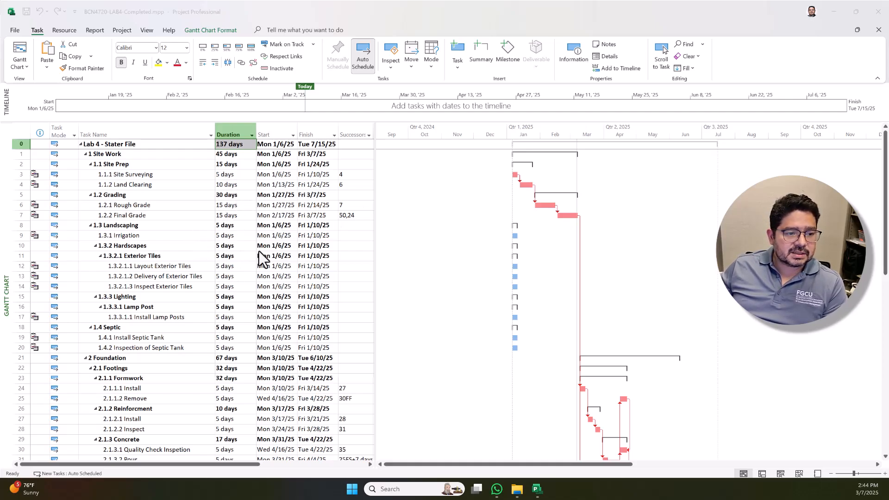
{"action": "scroll", "coordinate": [507, 264], "scroll_direction": "down", "scroll_amount": 3}
{"action": "scroll", "coordinate": [656, 318], "scroll_direction": "down", "scroll_amount": 5}
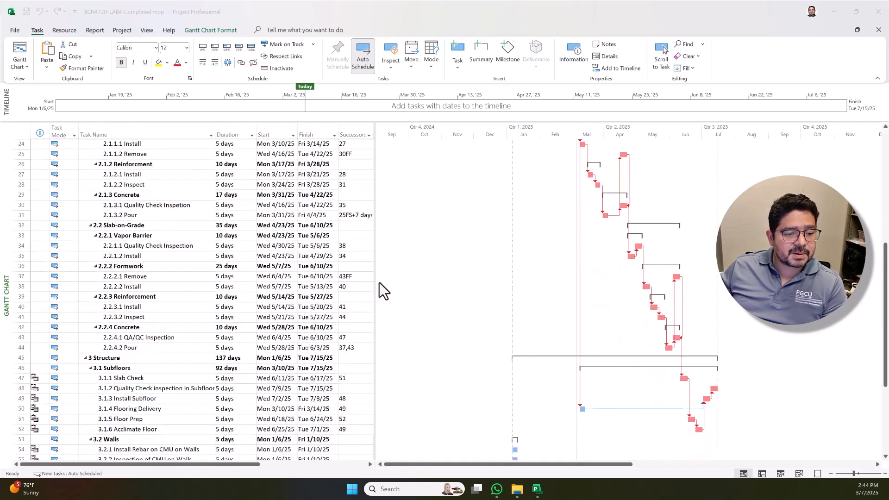
{"action": "scroll", "coordinate": [671, 249], "scroll_direction": "down", "scroll_amount": 4}
{"action": "scroll", "coordinate": [404, 317], "scroll_direction": "down", "scroll_amount": 4}
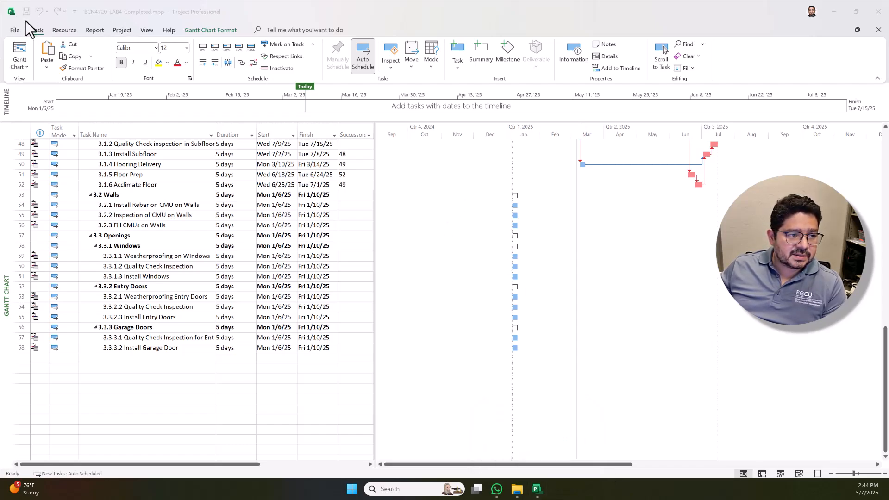
{"action": "left_click", "coordinate": [280, 11]}
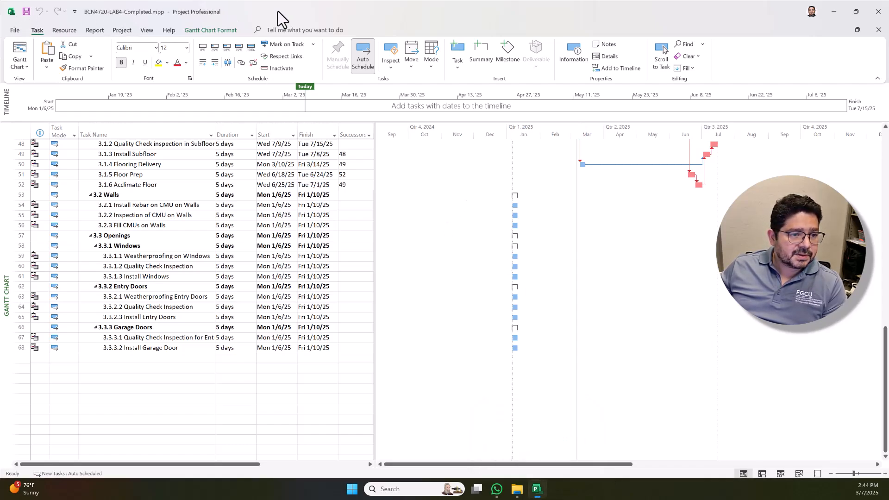